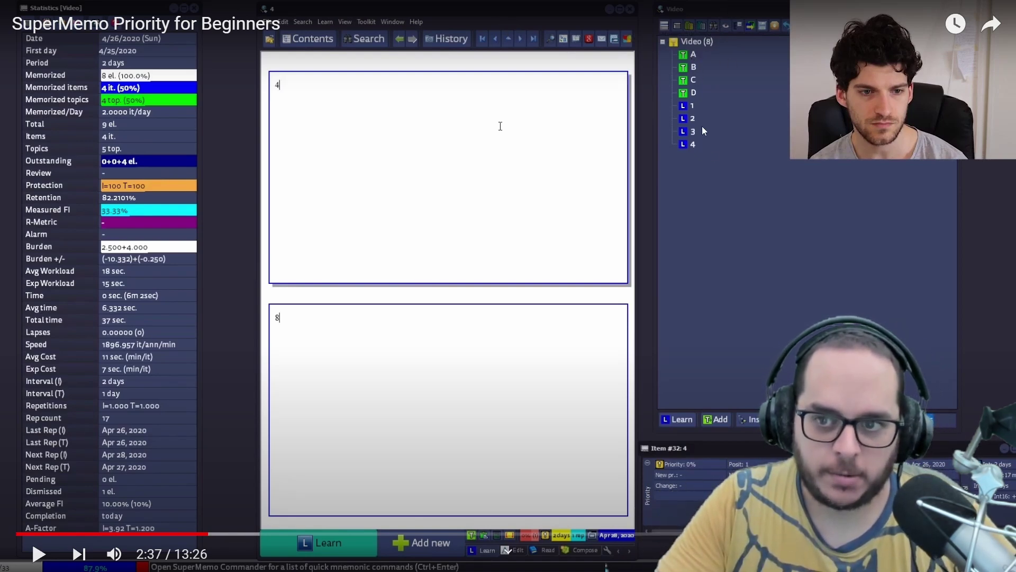
click(709, 180)
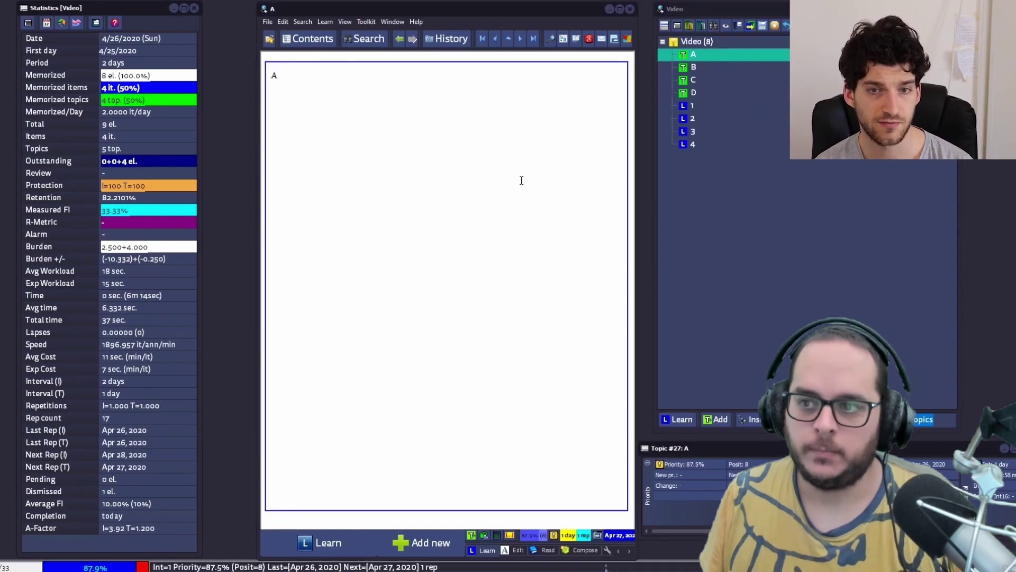
click(663, 228)
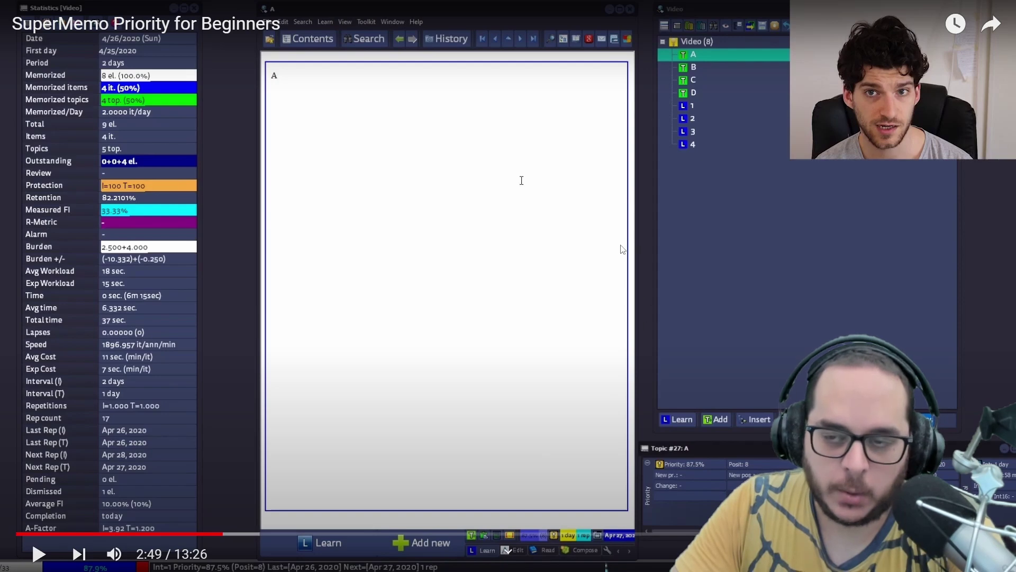
click(529, 249)
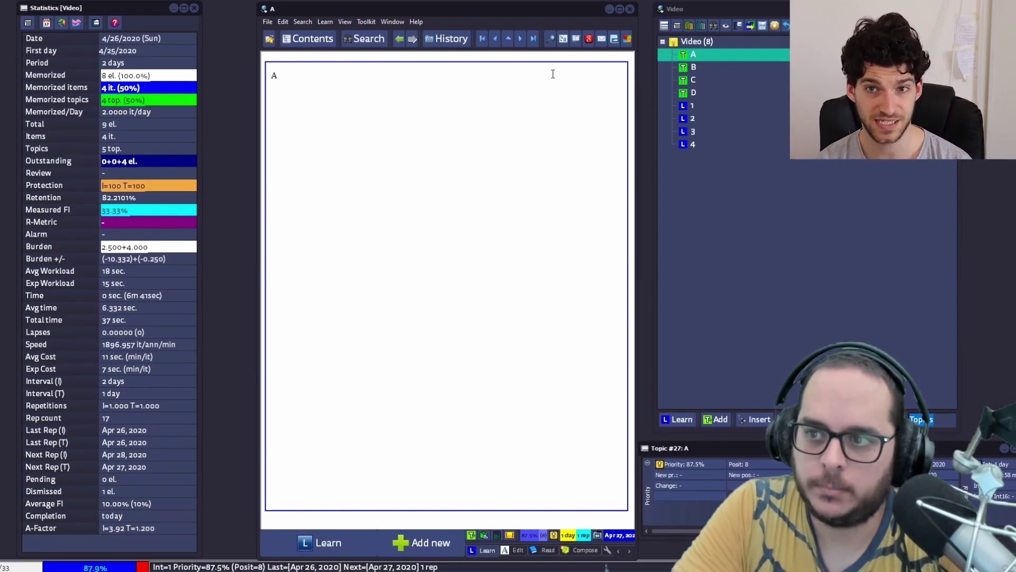
Set the element priority of topic A to 0%, placing it at position 1
key(alt+p)
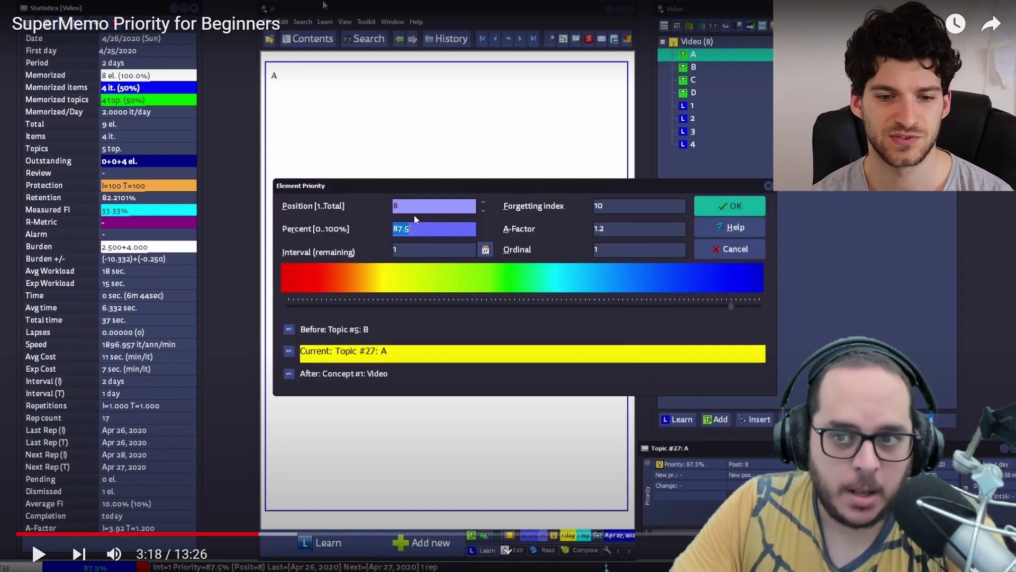
click(511, 218)
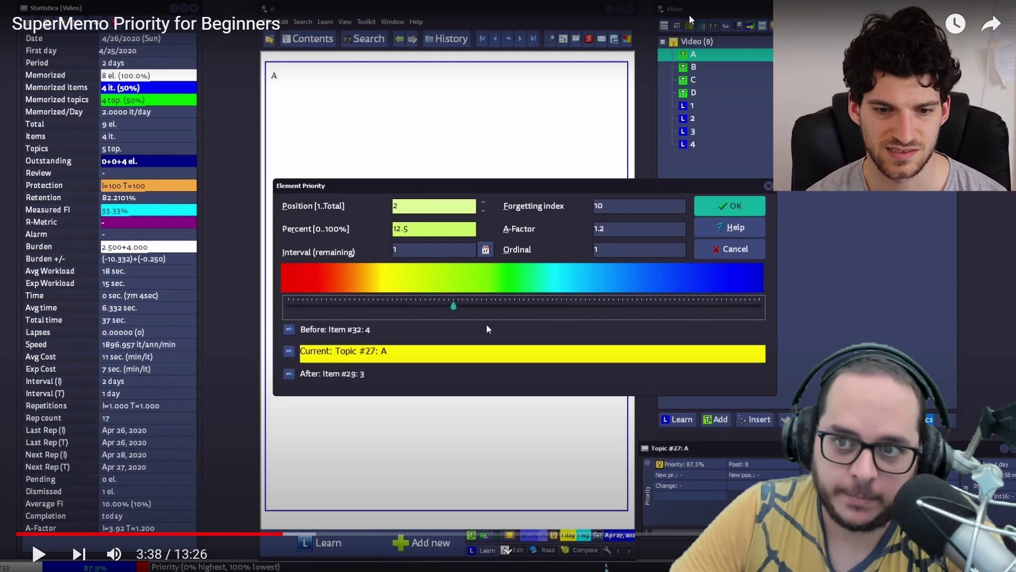
click(487, 325)
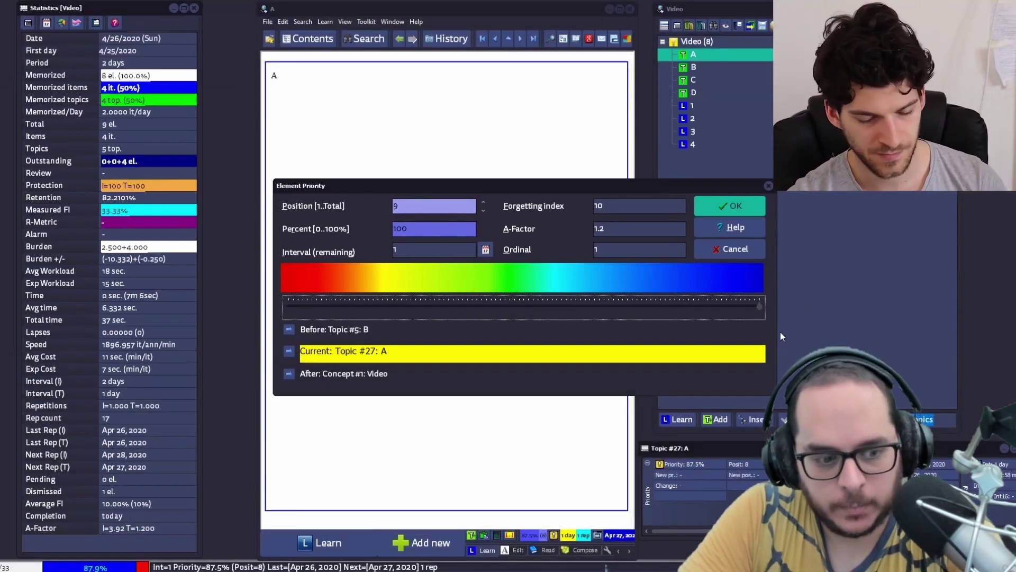
click(780, 331)
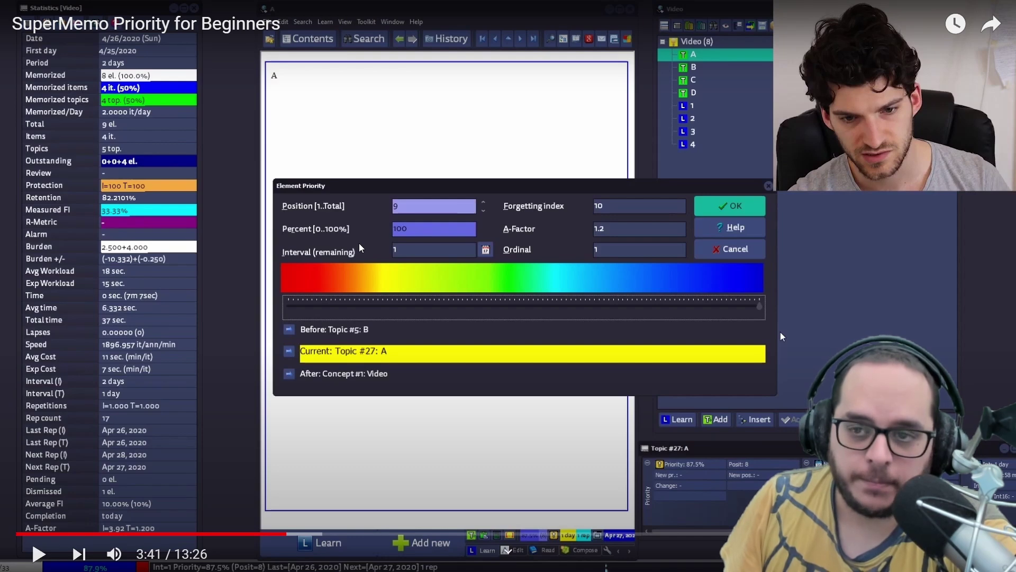
key(space)
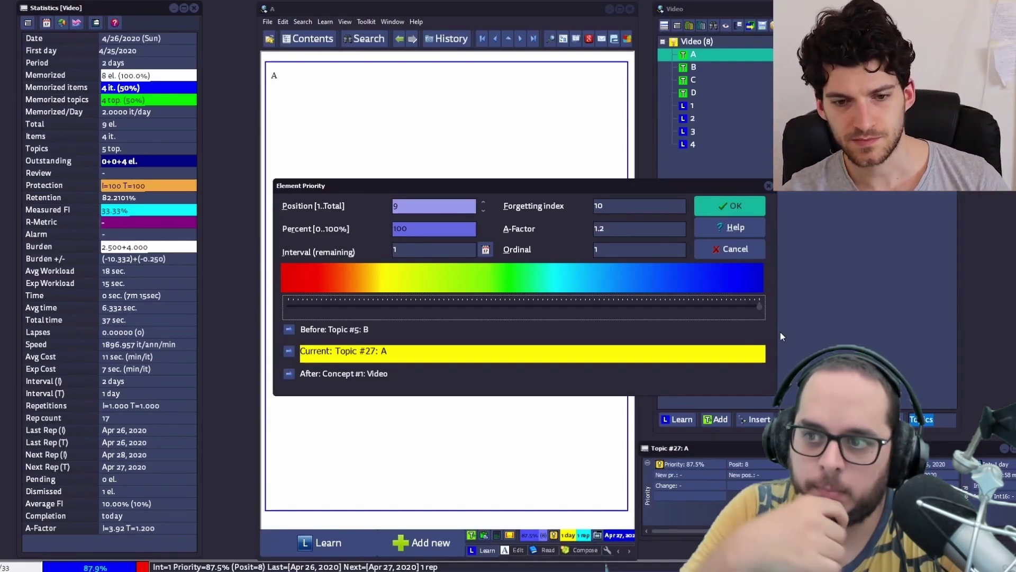
click(400, 236)
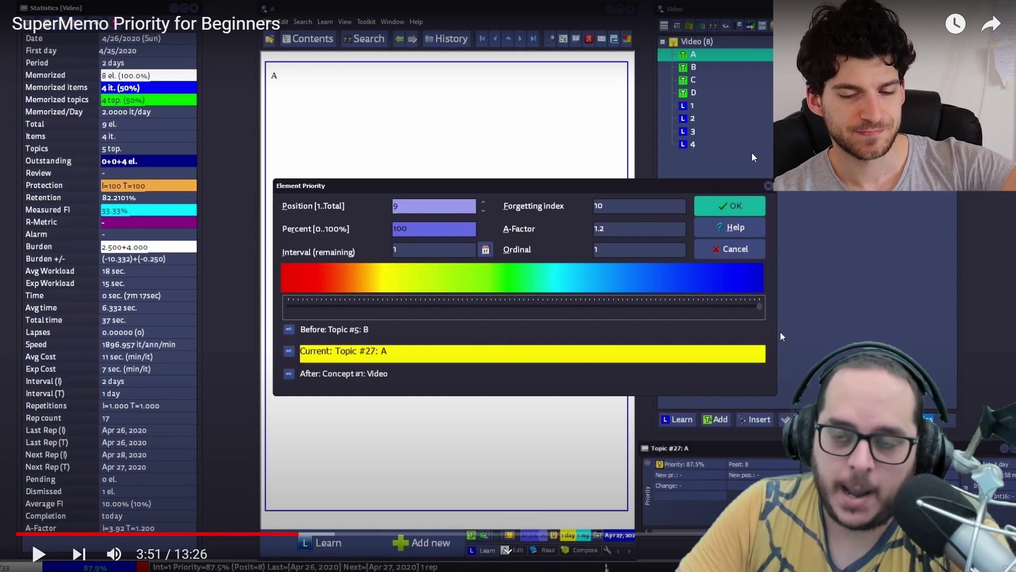
click(382, 159)
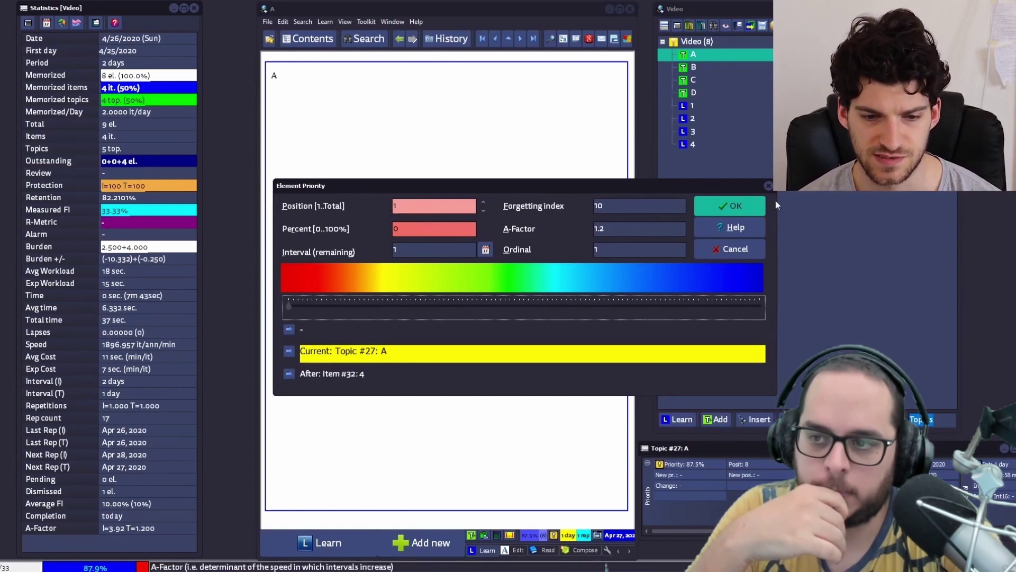
click(727, 205)
Set topic B's element priority to 25%
click(697, 65)
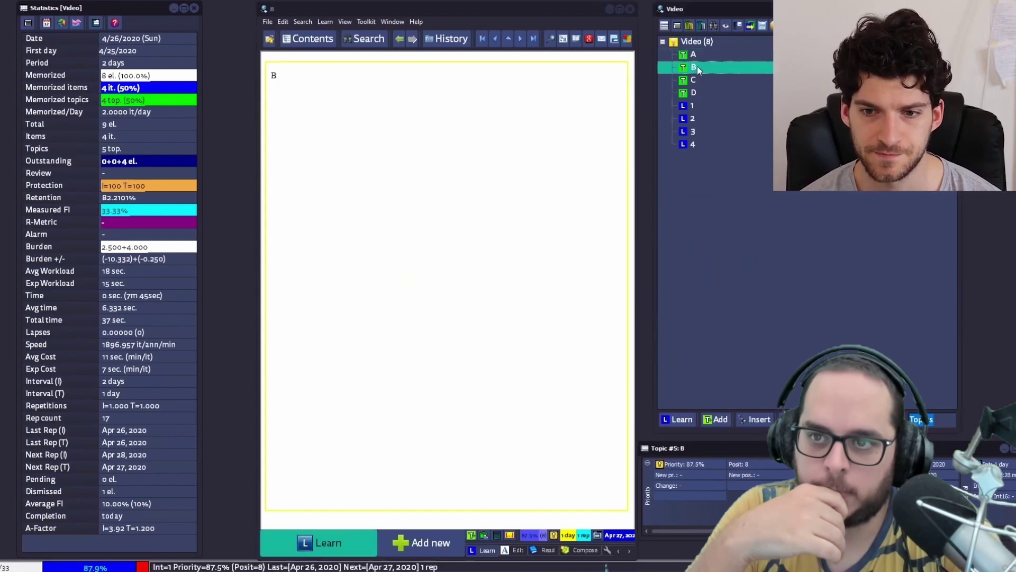
key(alt+p)
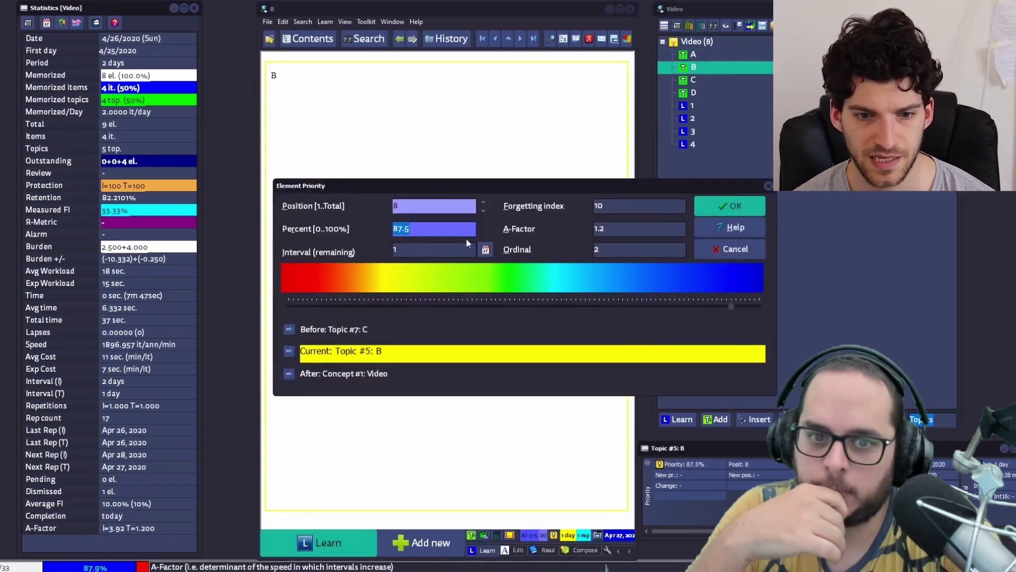
drag(374, 305, 289, 304)
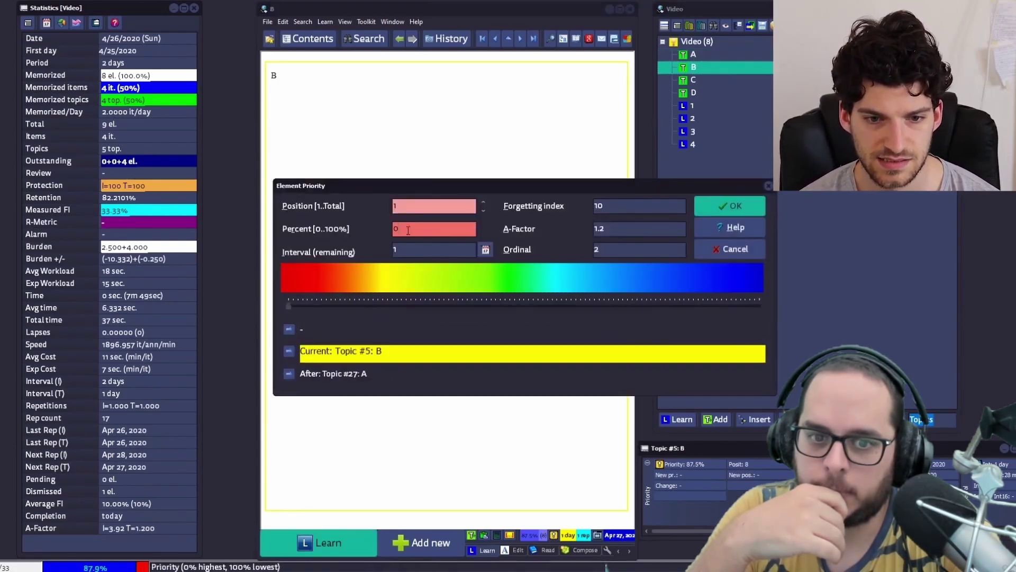
click(408, 230)
text(25)
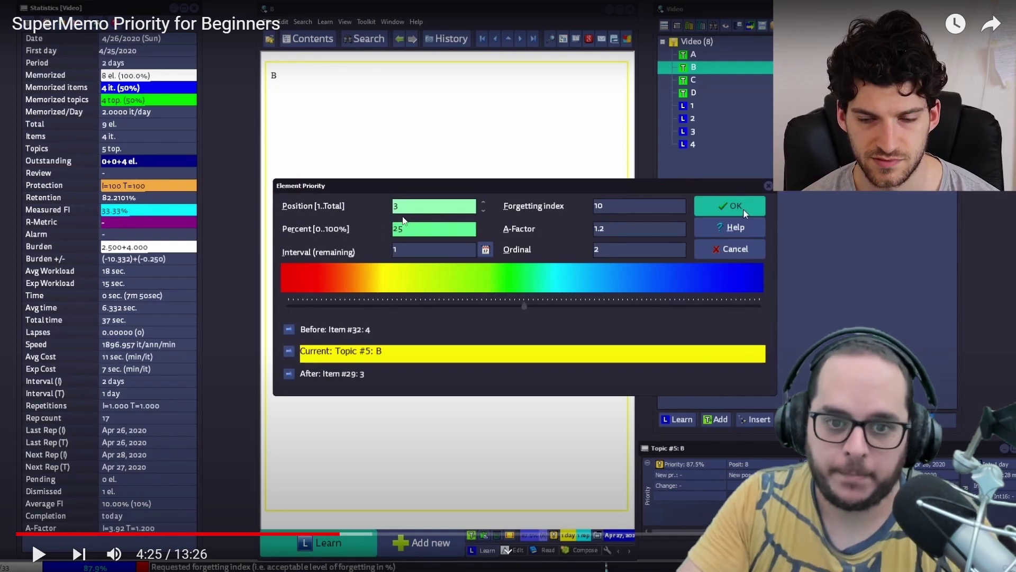
Watch the tutorial section on assigning priorities to topics C and D and items 1 to 4, pausing and replaying as needed
click(357, 206)
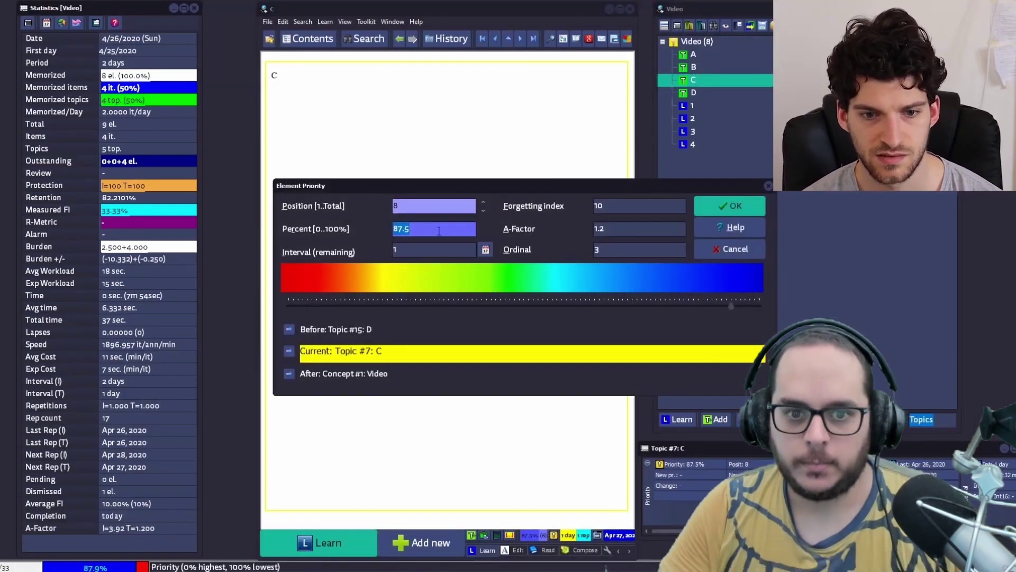
click(356, 207)
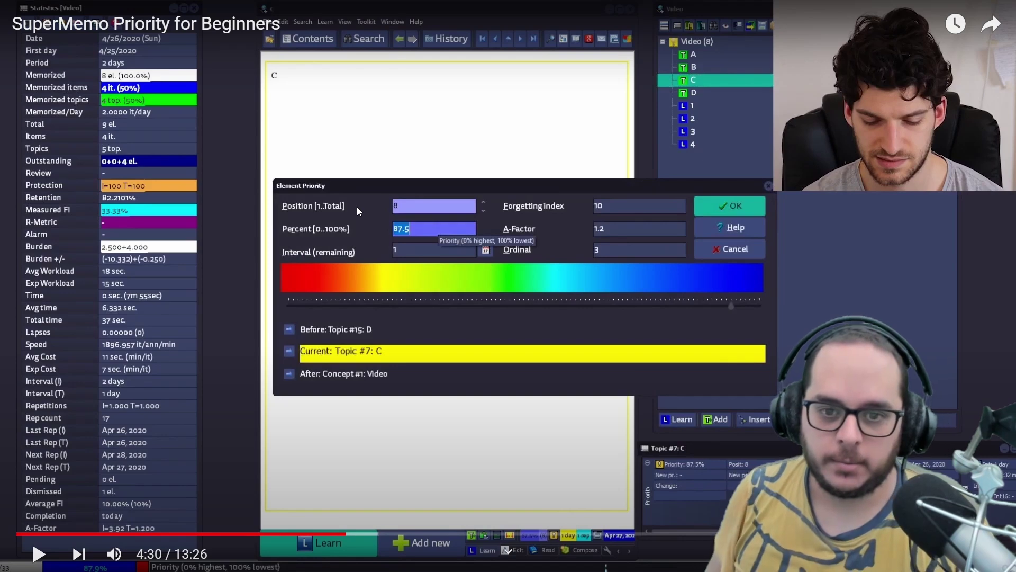
key(space)
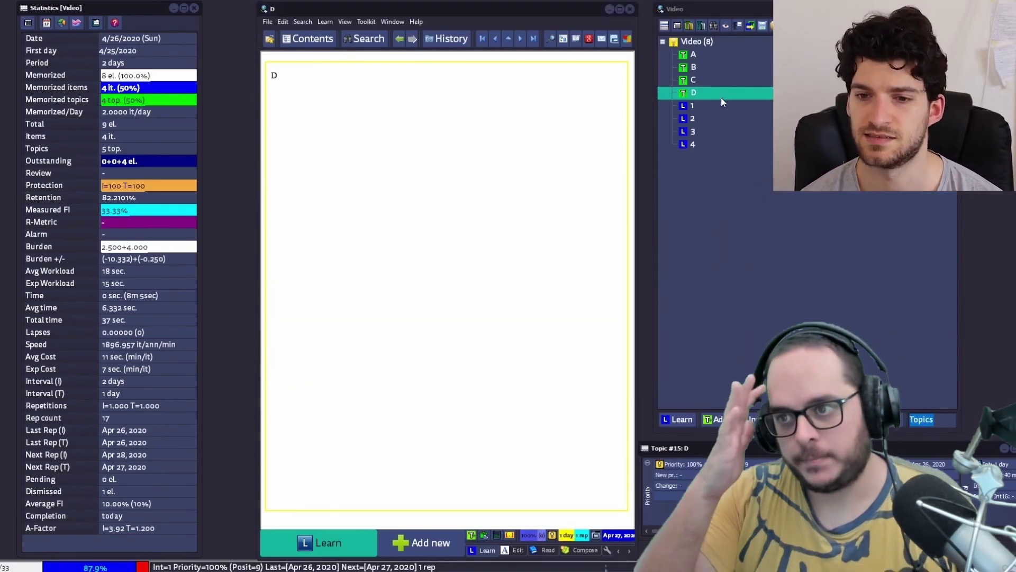
click(359, 211)
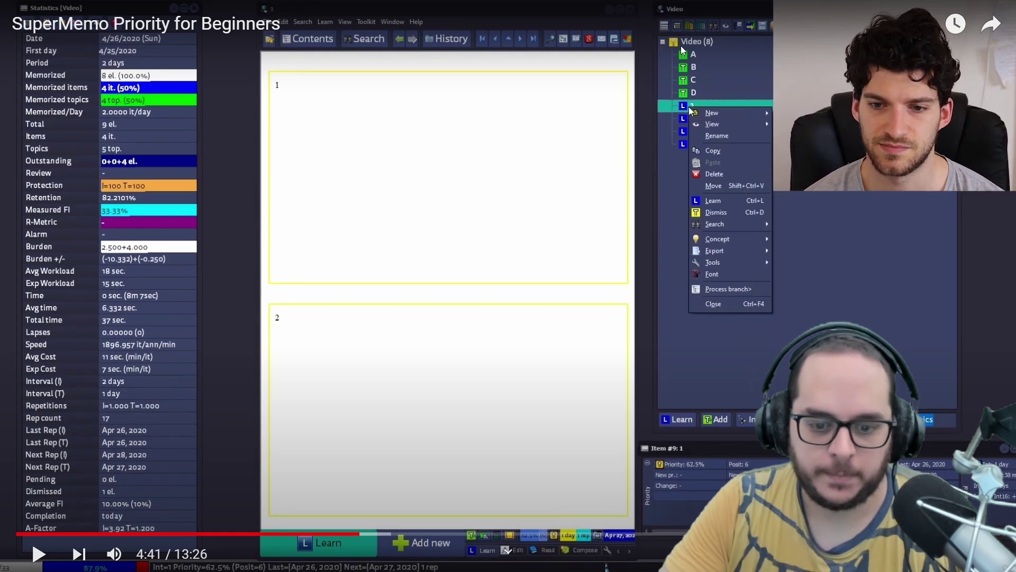
click(616, 160)
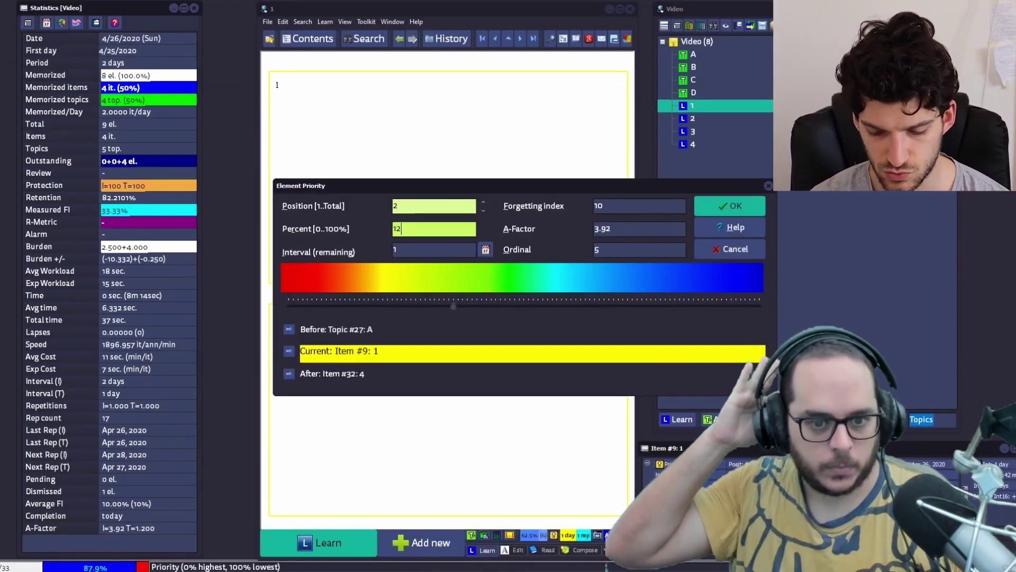
click(451, 240)
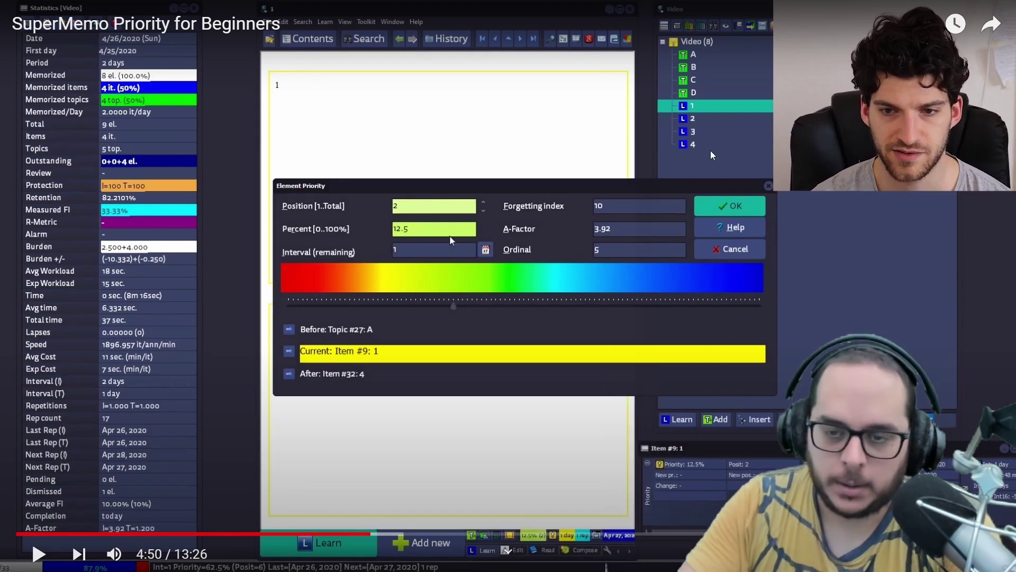
click(447, 248)
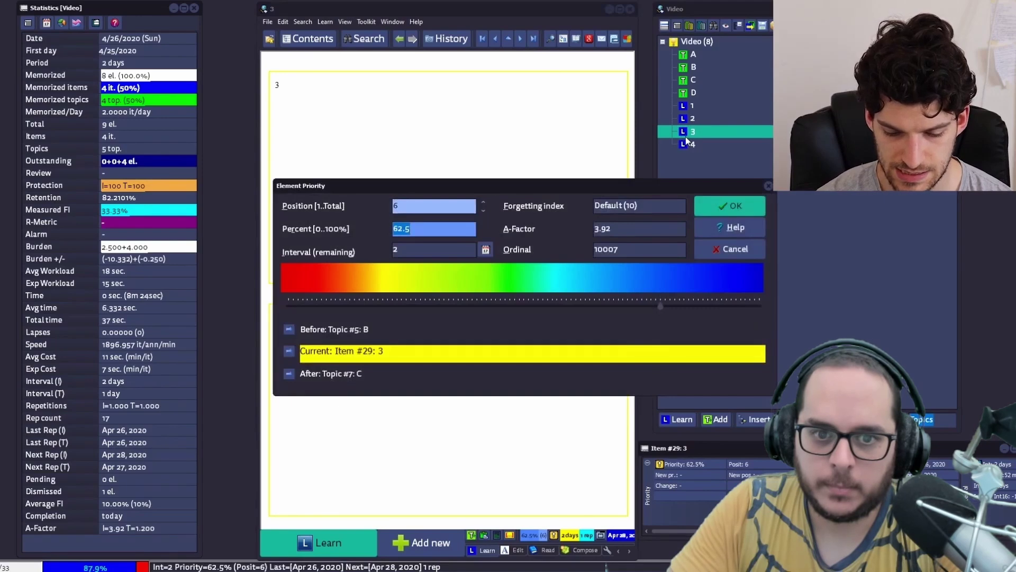
mouse_move(450, 219)
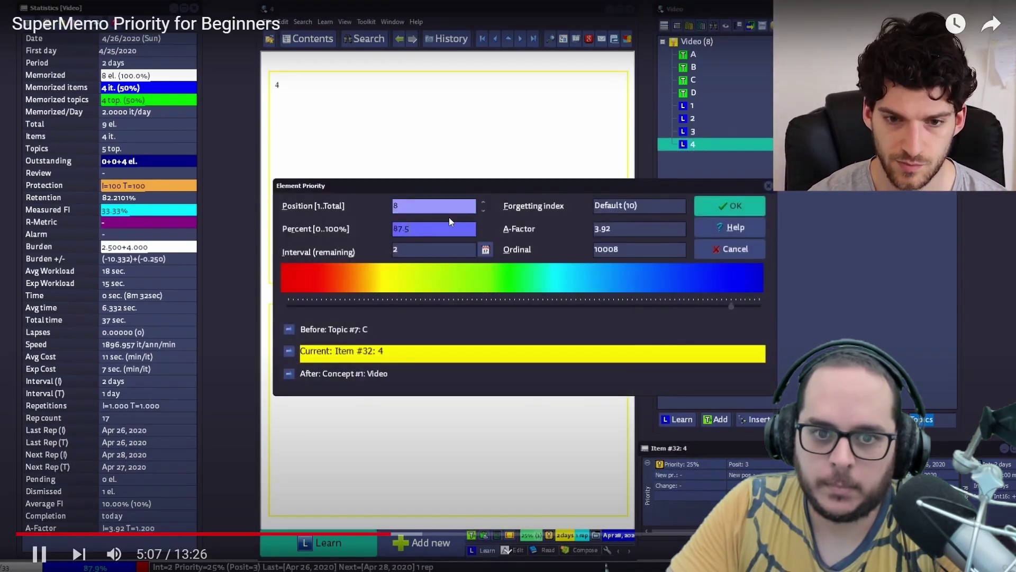
click(451, 221)
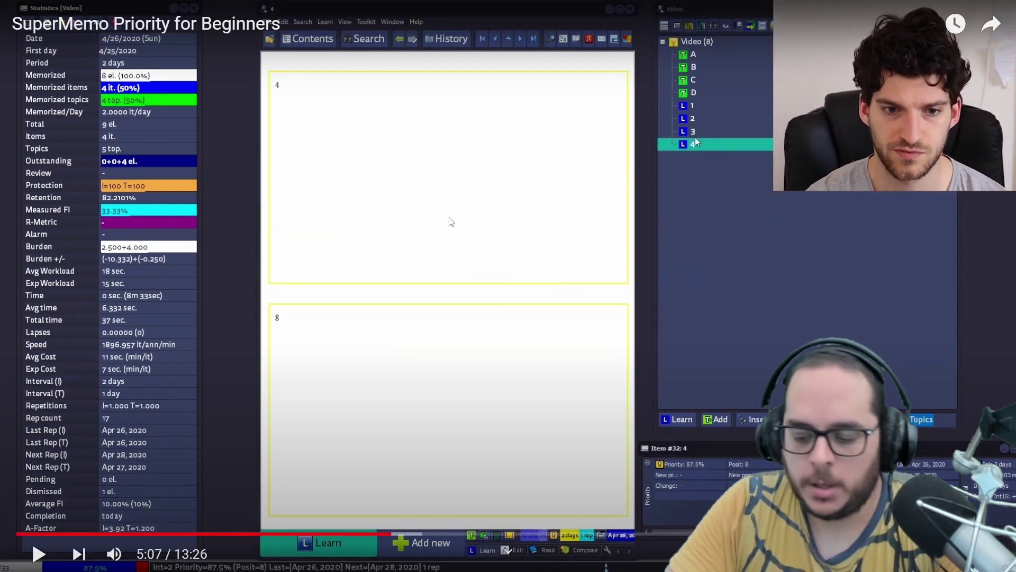
key(Left)
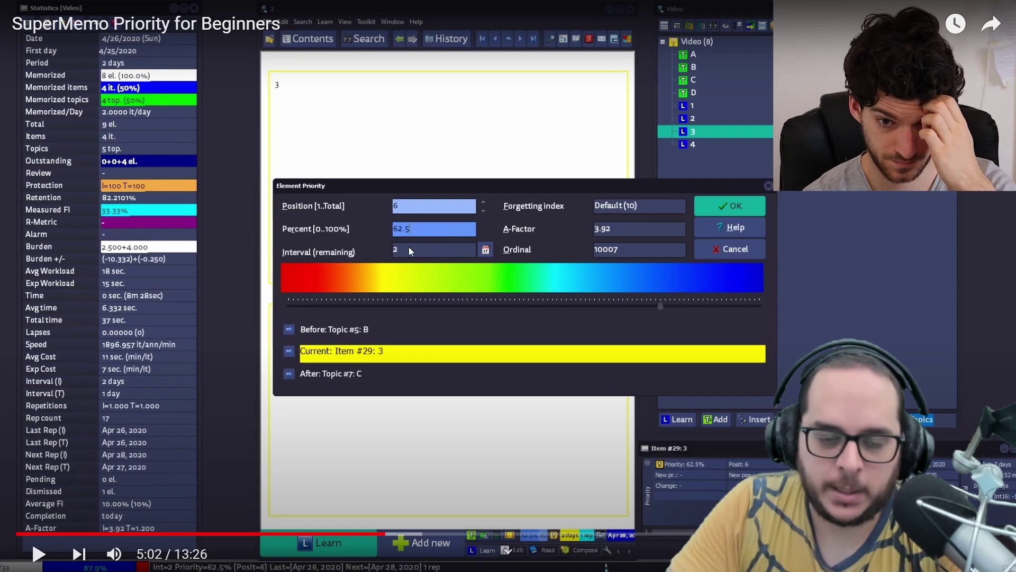
click(402, 202)
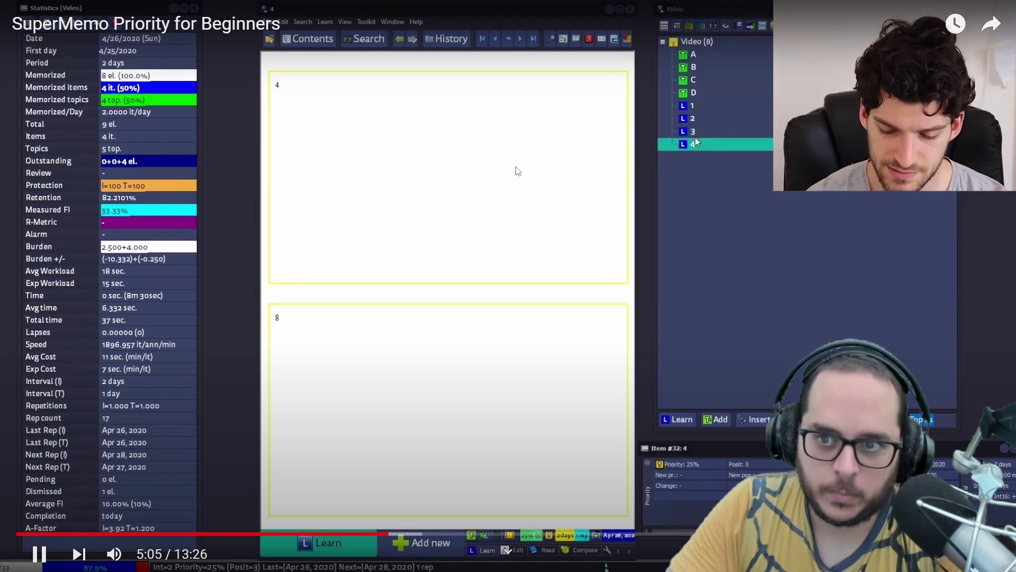
click(517, 170)
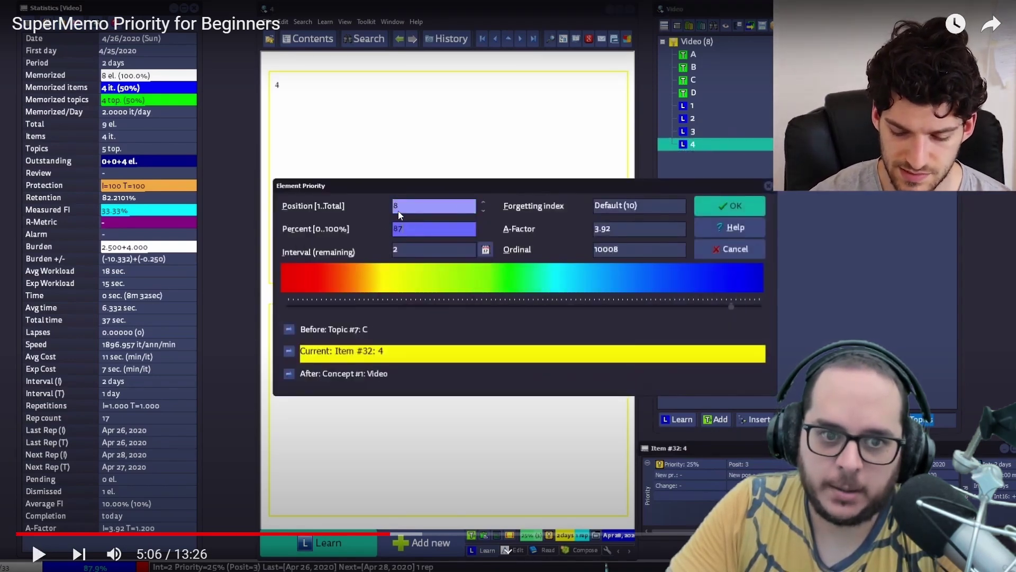
click(492, 148)
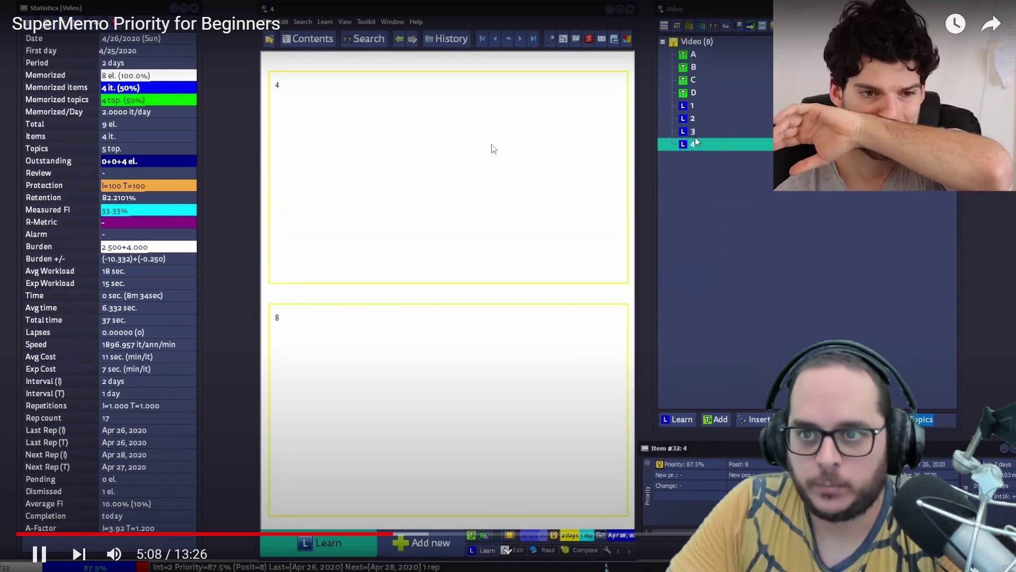
click(493, 148)
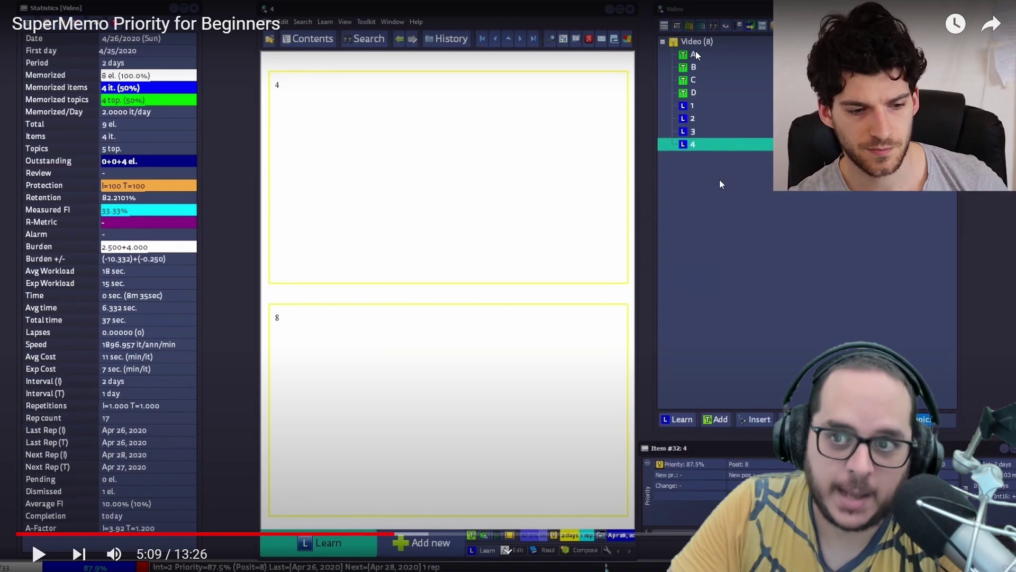
Watch the tutorial section on adding all elements to the outstanding queue and opening the repetition sorting options, pausing for commentary
click(597, 155)
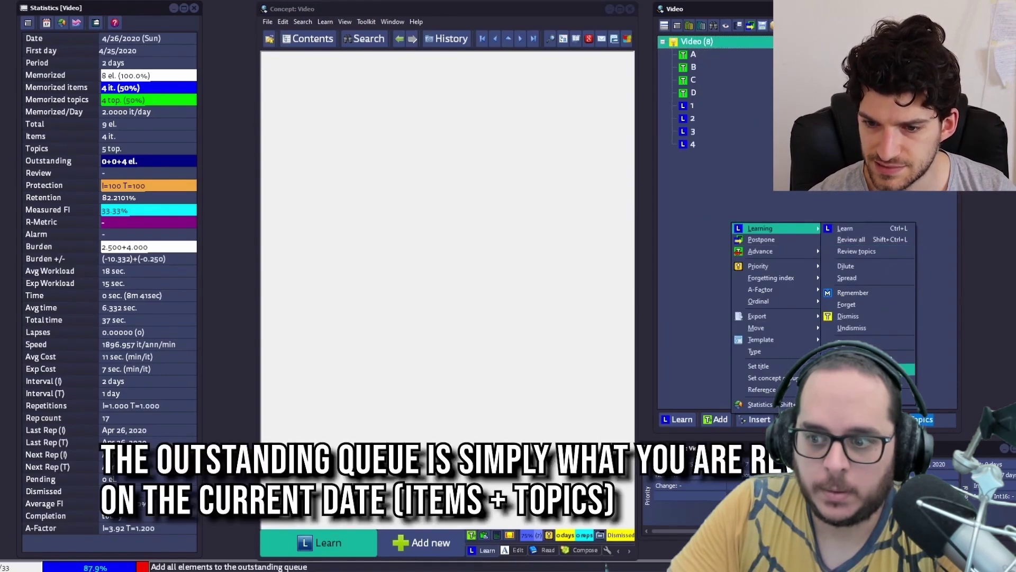
click(592, 153)
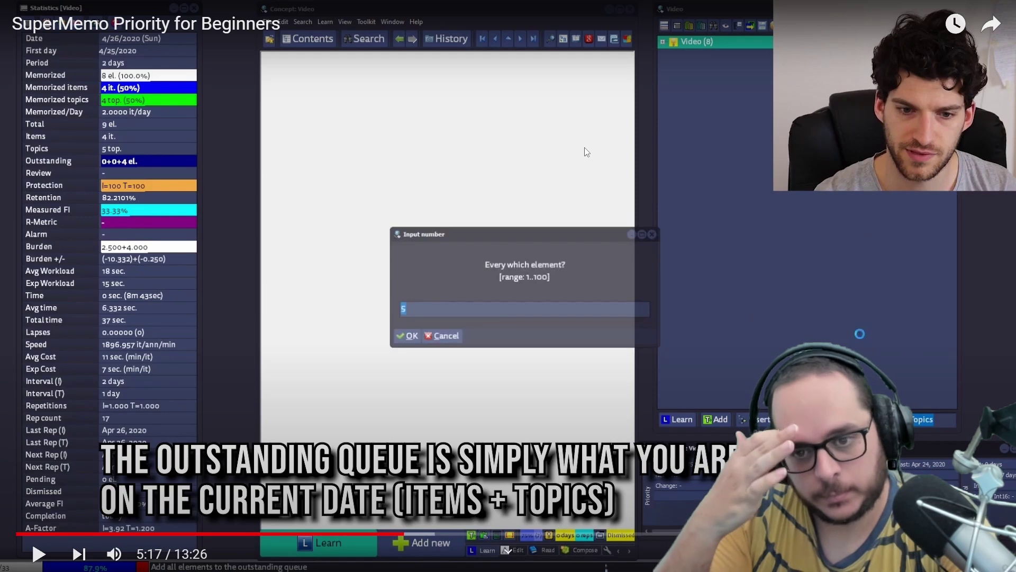
click(543, 228)
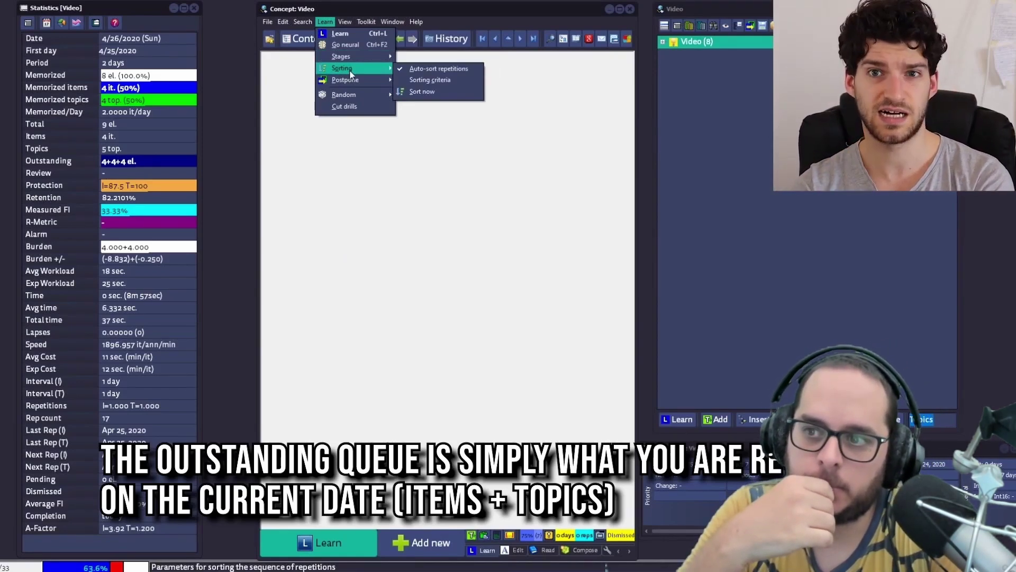
click(608, 212)
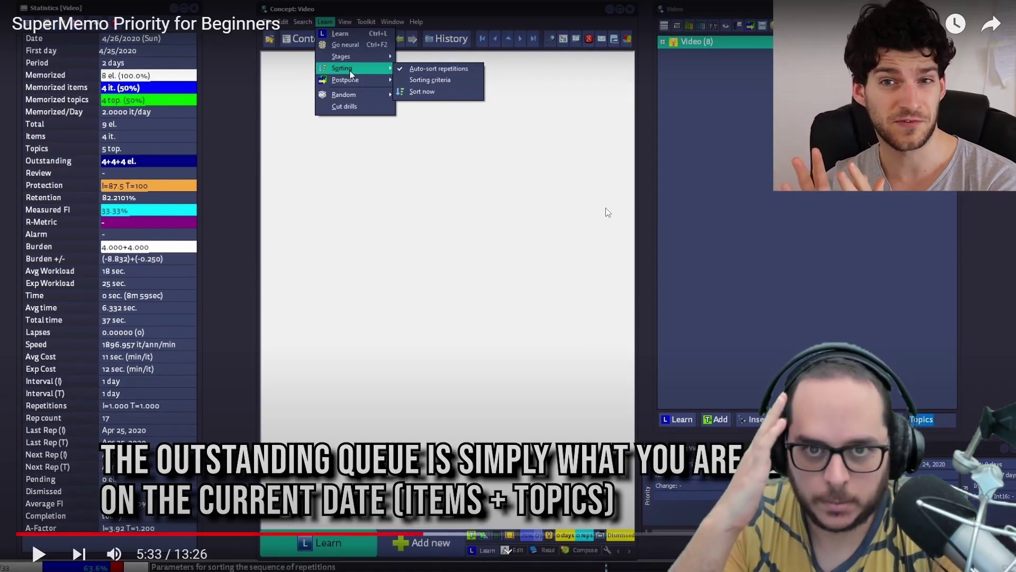
click(607, 212)
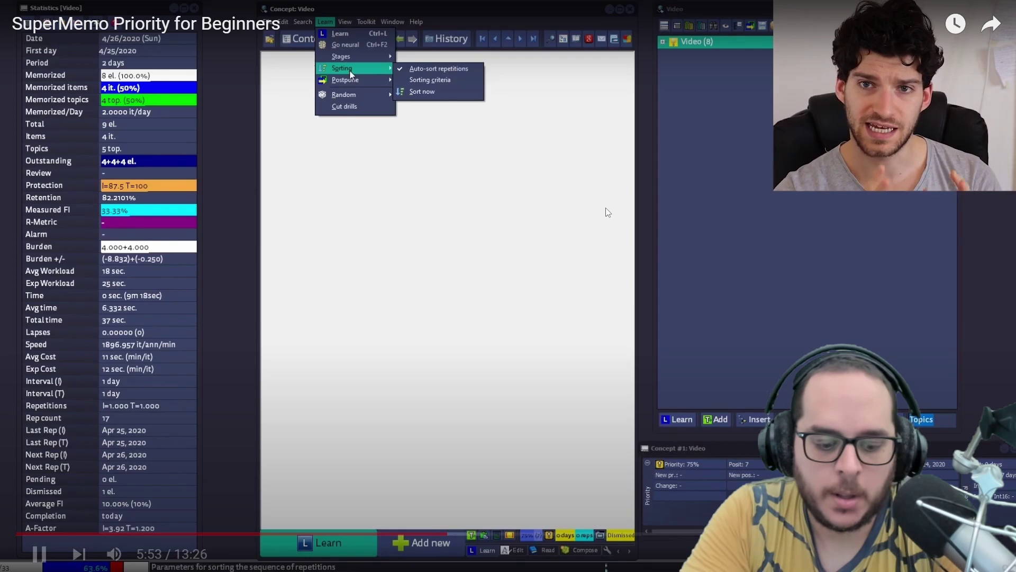
click(606, 208)
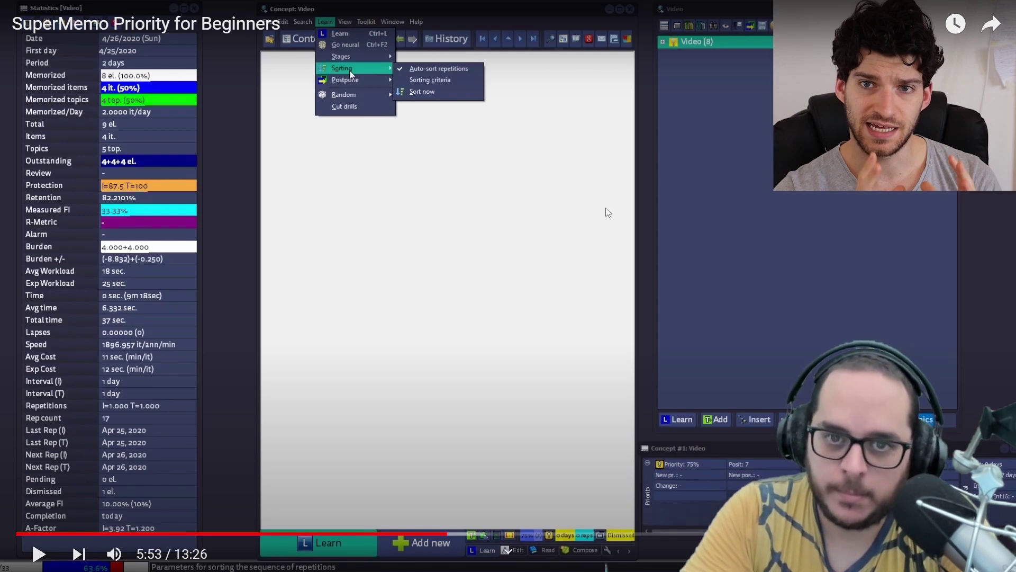
click(608, 212)
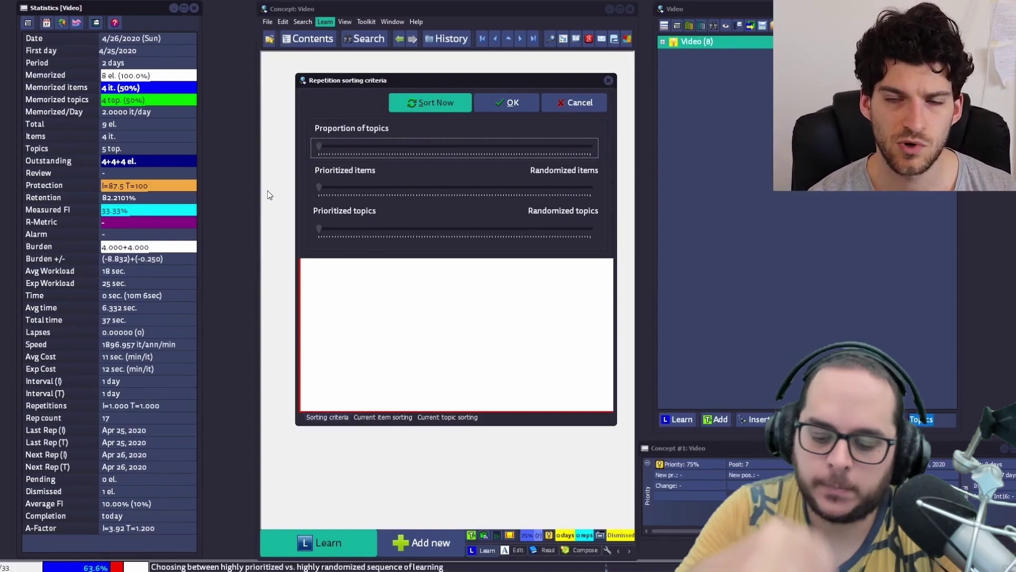
Watch the demonstration of the Proportion of topics slider in the repetition sorting criteria, replaying the last 5 seconds and pausing at 6:38
mouse_move(607, 212)
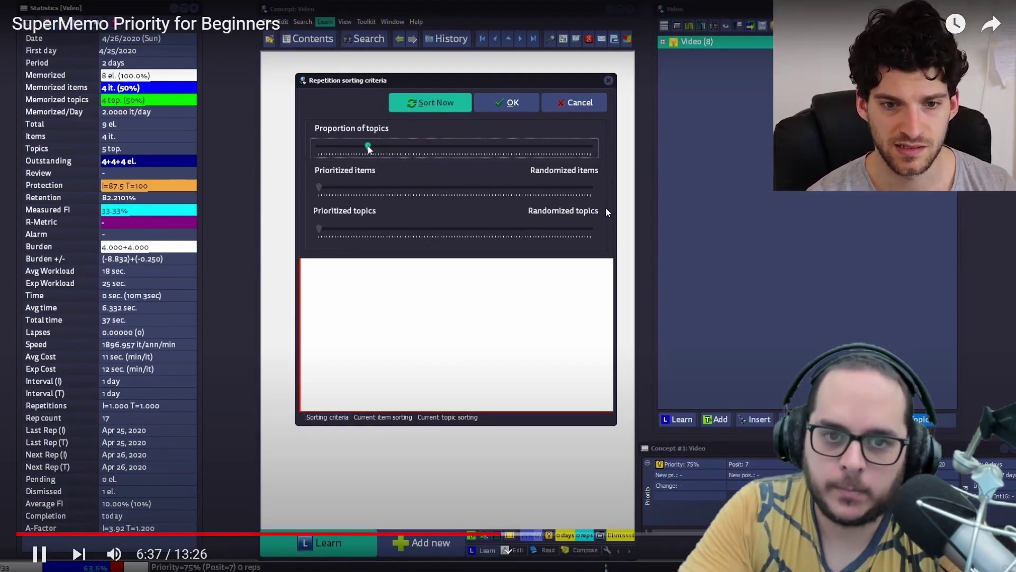
click(608, 211)
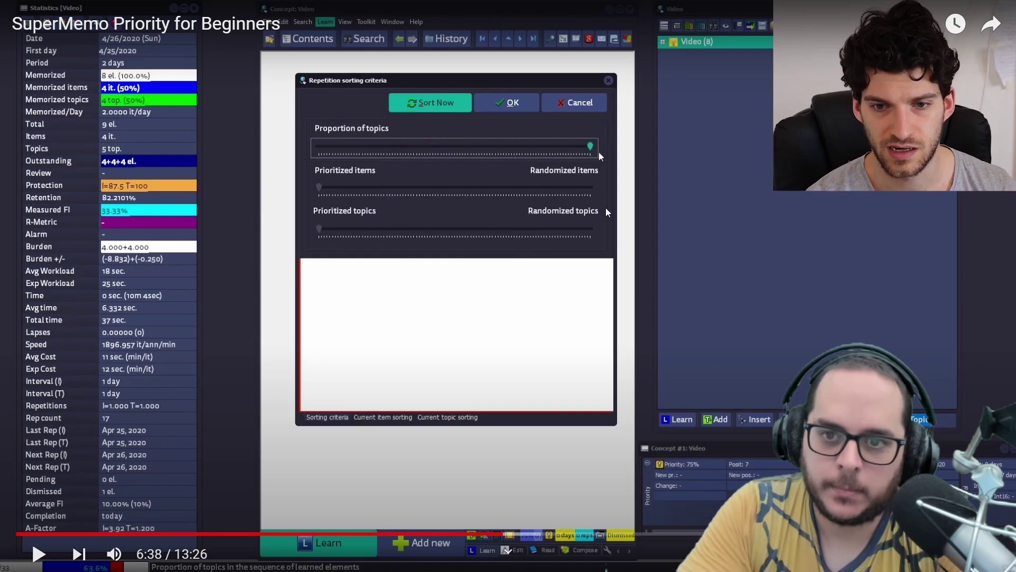
click(607, 212)
click(607, 212)
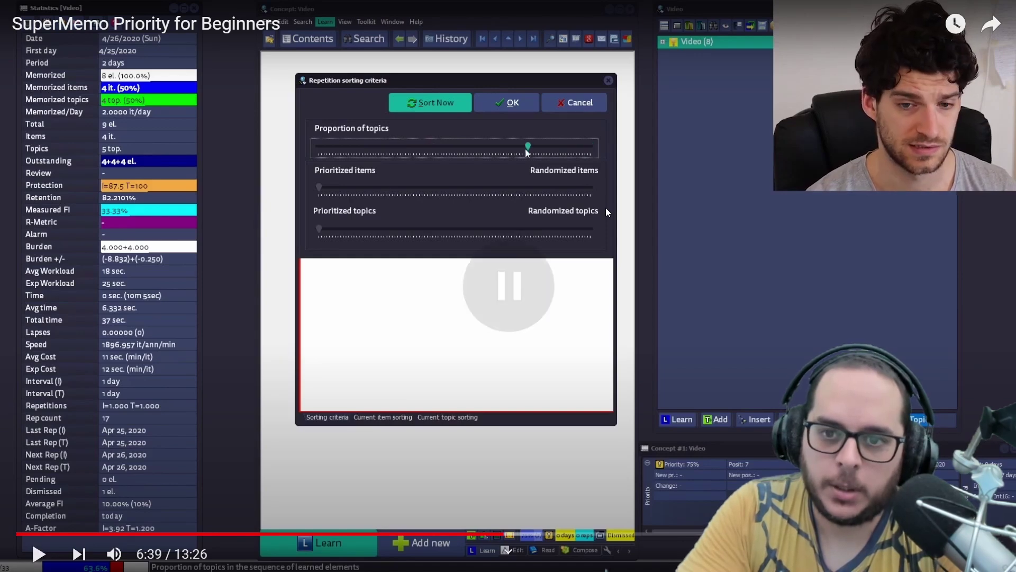
key(Left)
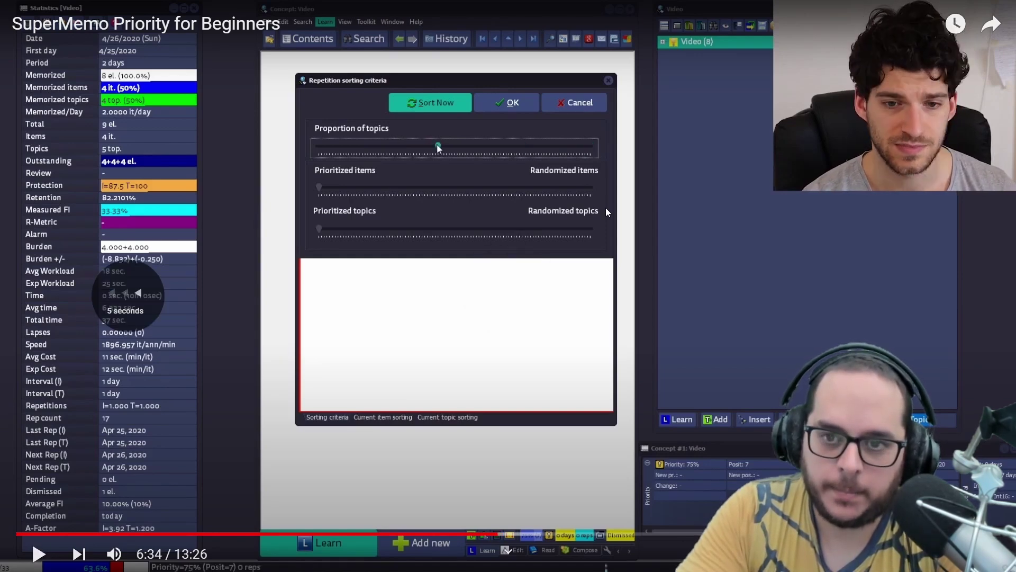
click(607, 211)
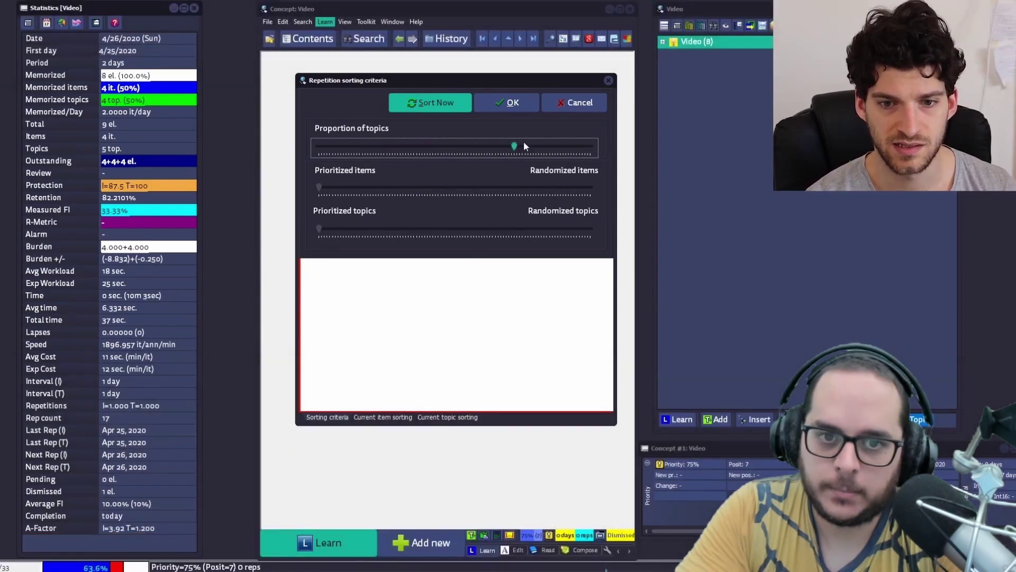
click(607, 212)
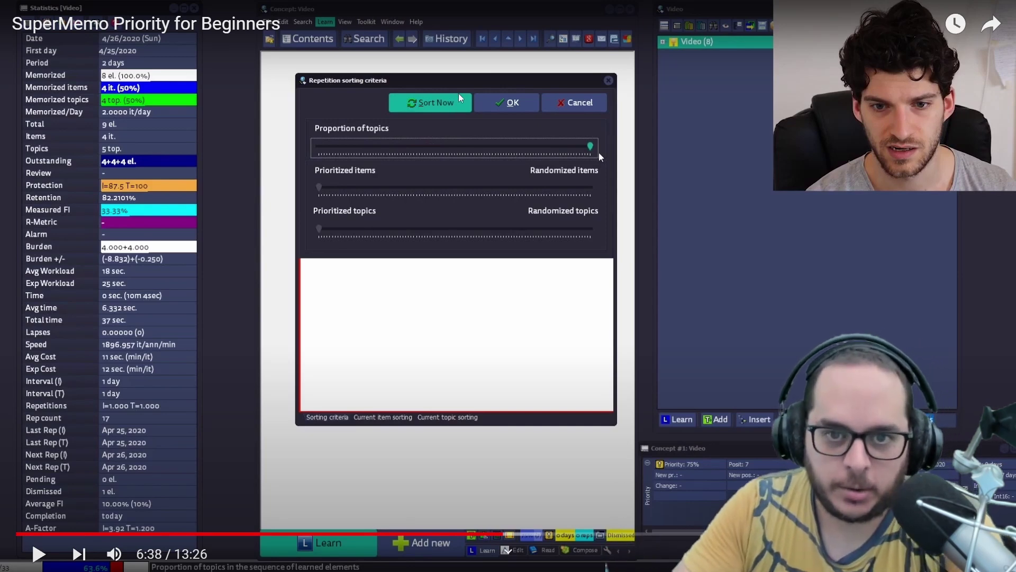
Watch the section on the sorted outstanding queue's item and topic priorities, pausing at 6:55 and 7:02
click(658, 84)
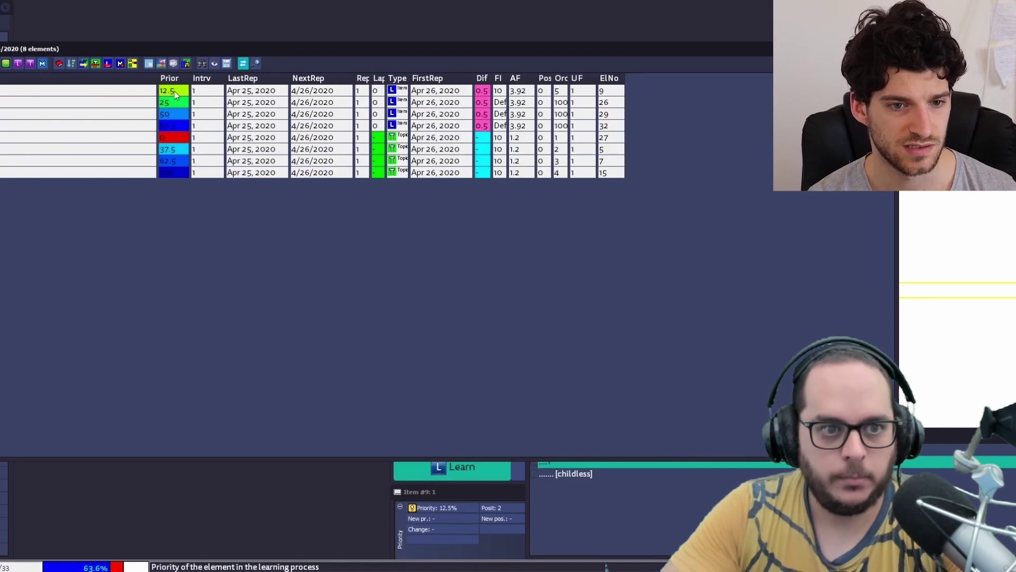
click(659, 84)
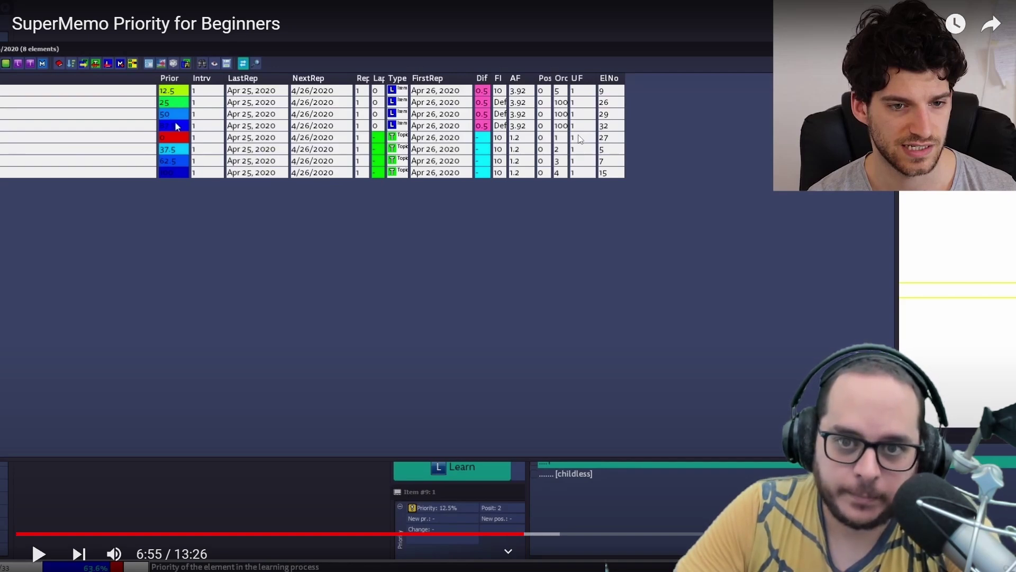
click(455, 161)
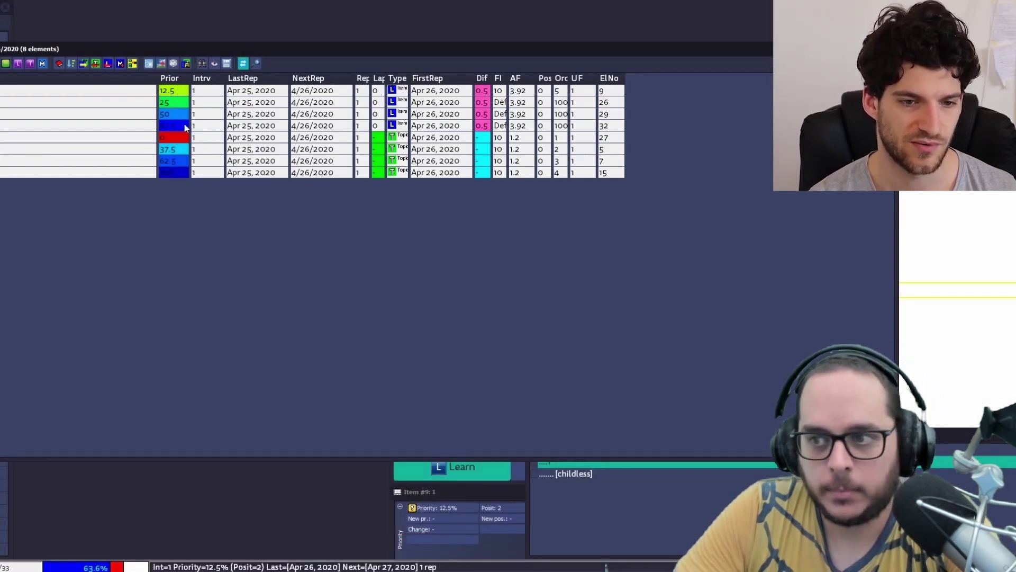
click(144, 116)
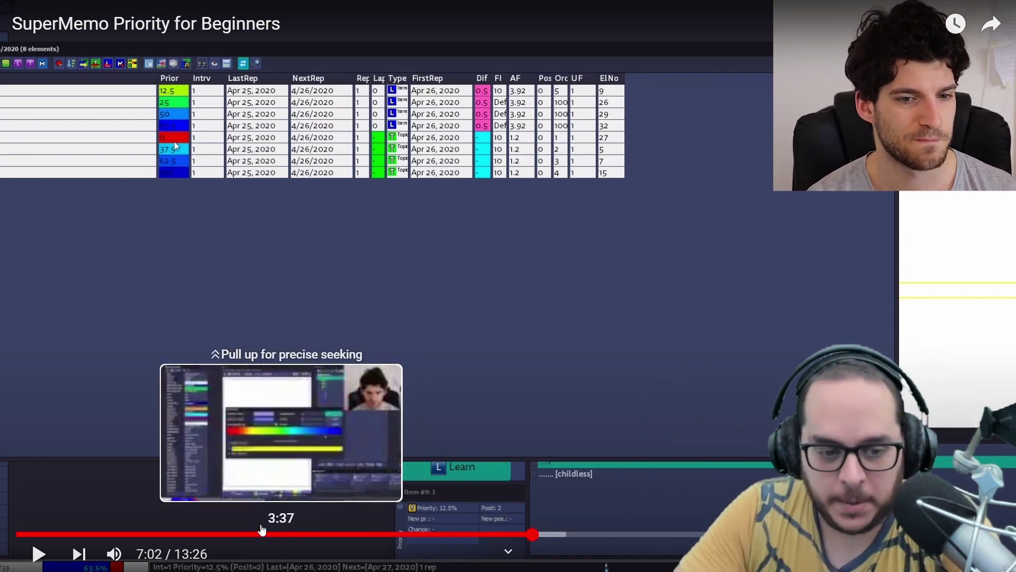
Go back in the video to 4:50, where the element priority of item 1 is shown
click(206, 534)
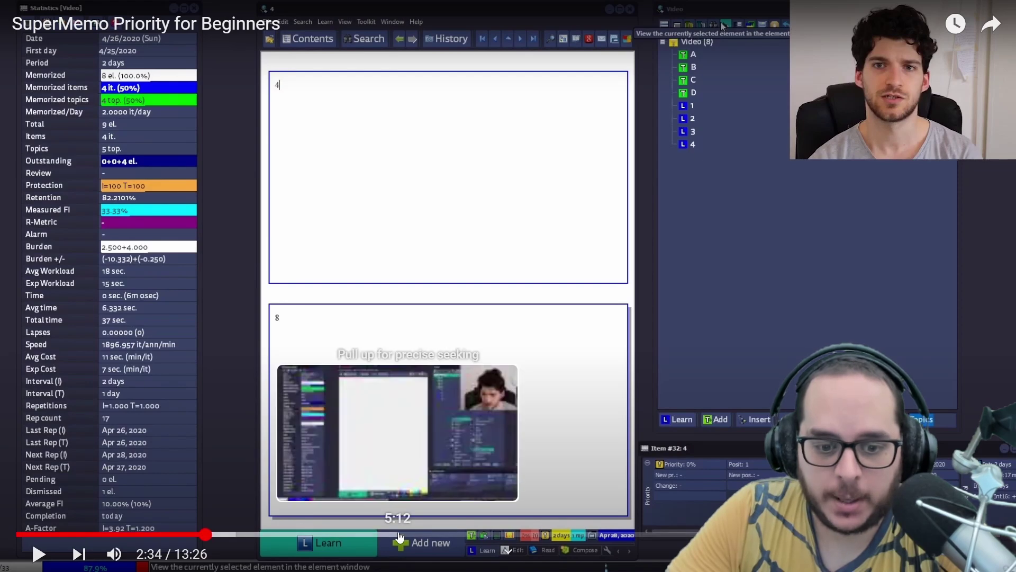
click(398, 533)
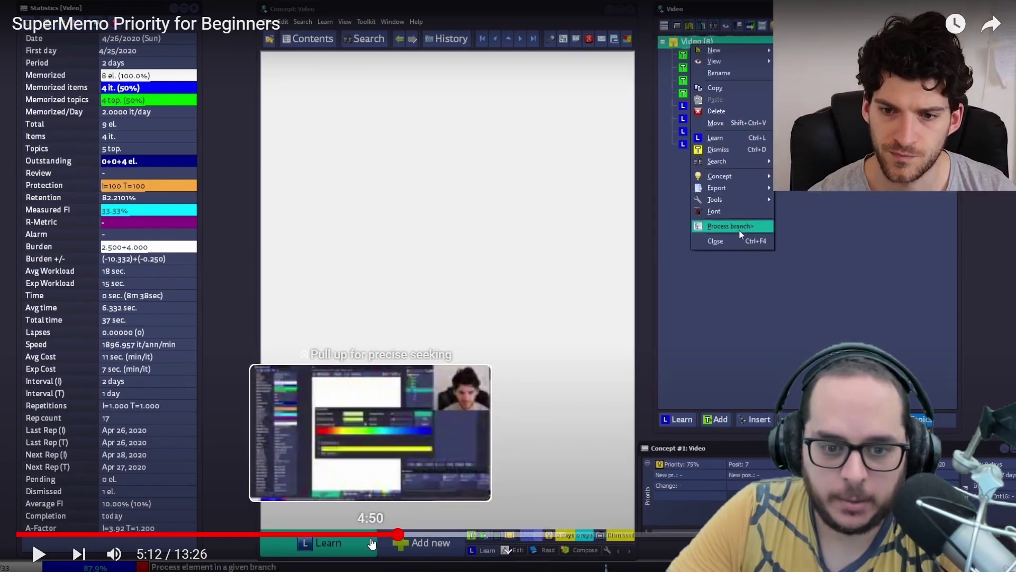
click(371, 533)
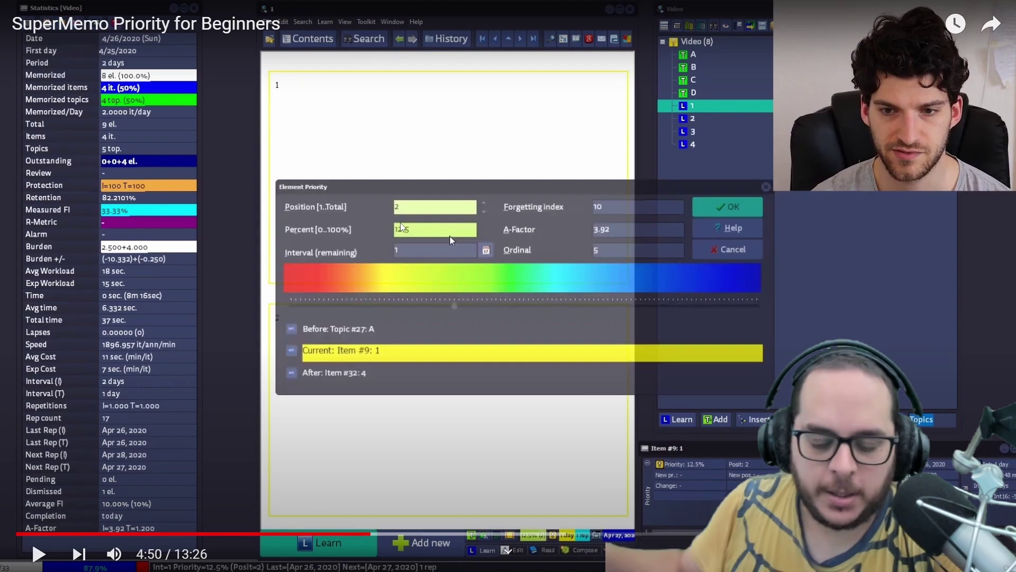
Leave the full-screen video and search Google Images for "car racing" in a new browser tab
key(Escape)
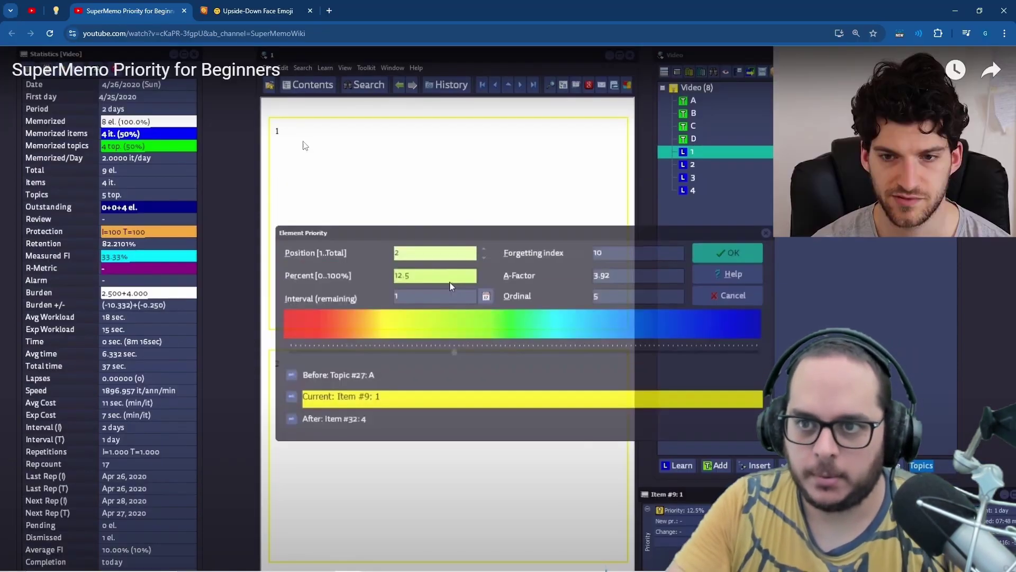
click(329, 12)
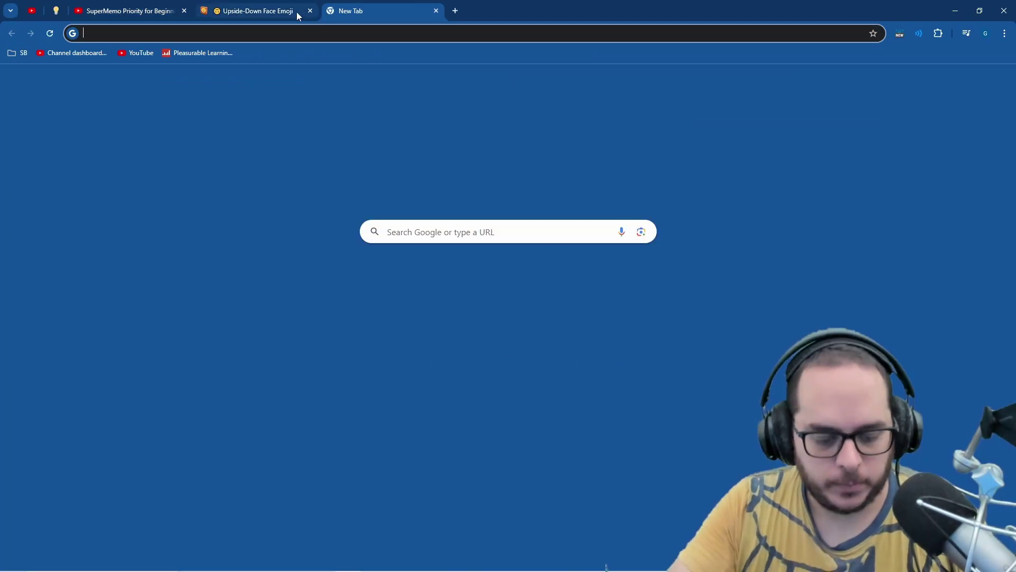
text(car racing)
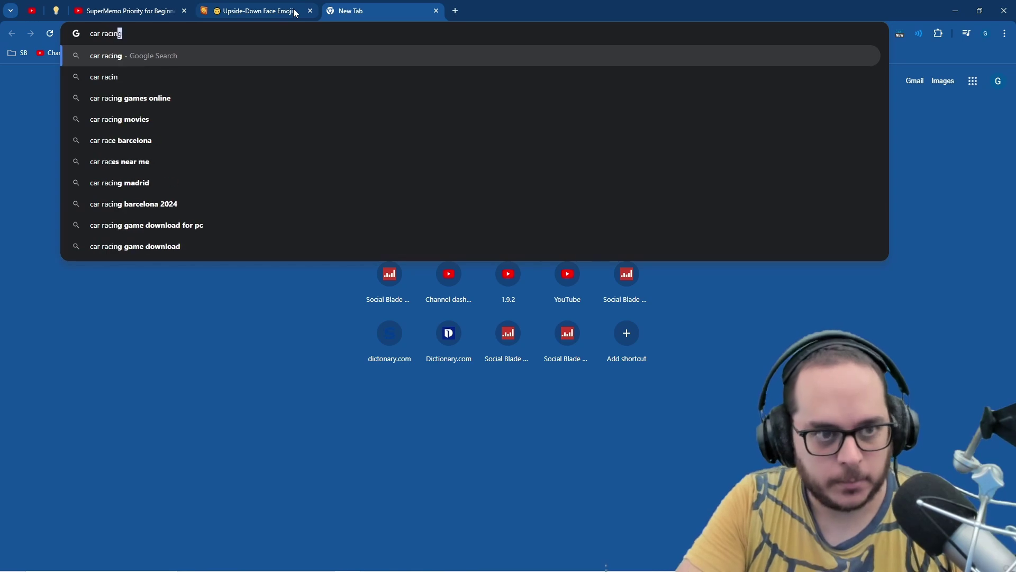
key(Return)
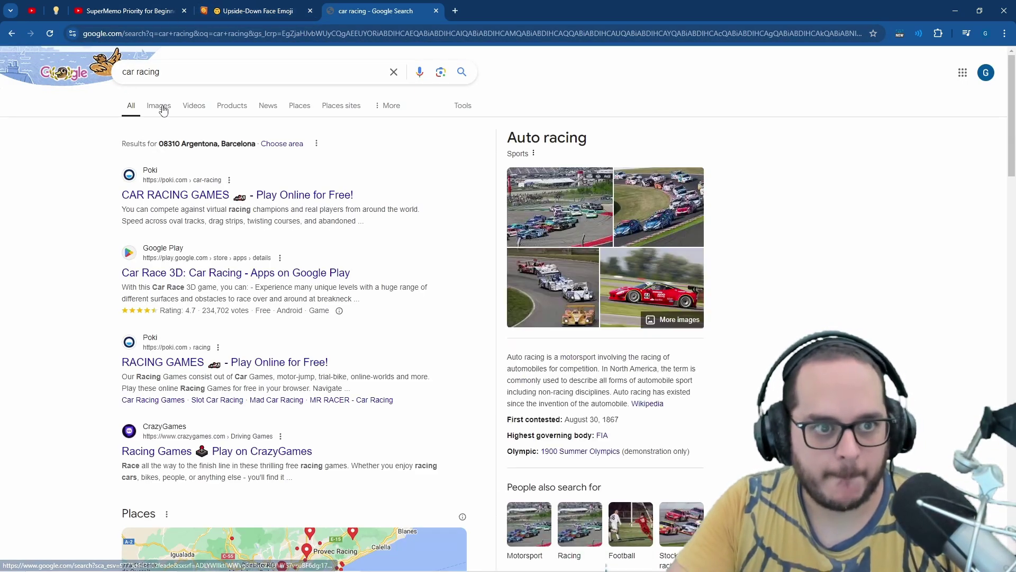
click(160, 106)
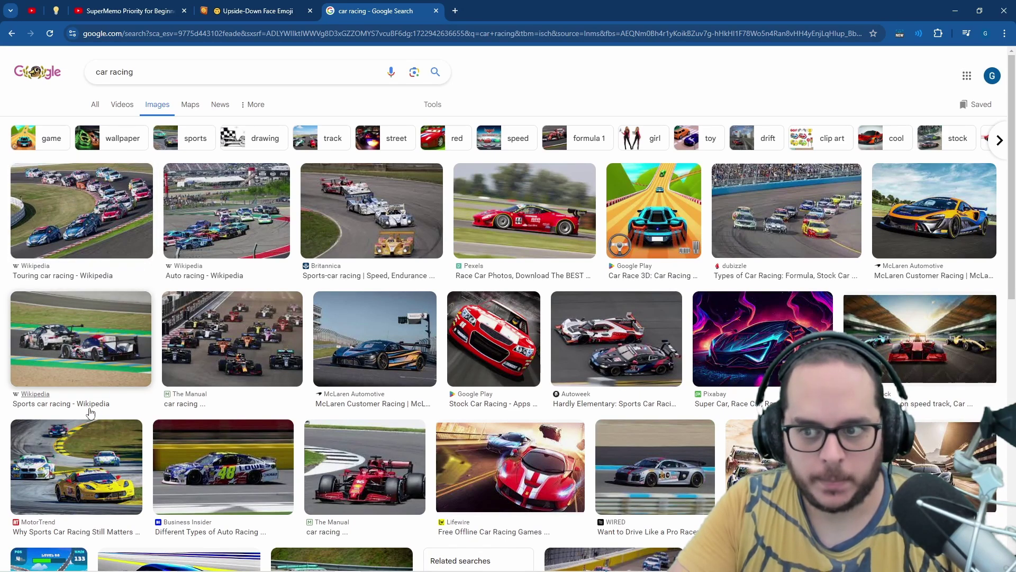
Open Wikipedia's touring car racing image at full size in its own tab and close the Upside-Down Face Emoji tab
click(91, 214)
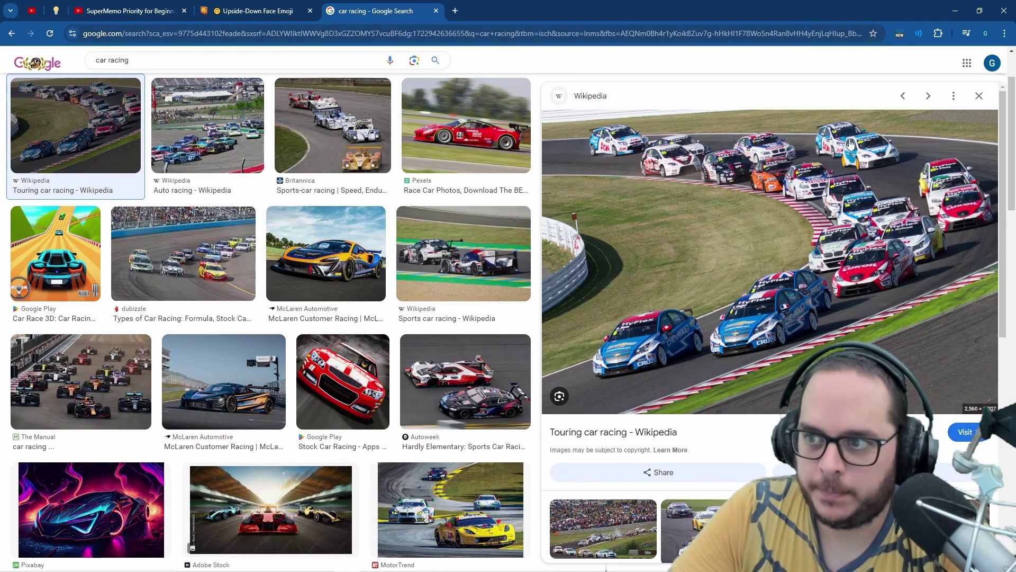
right_click(866, 224)
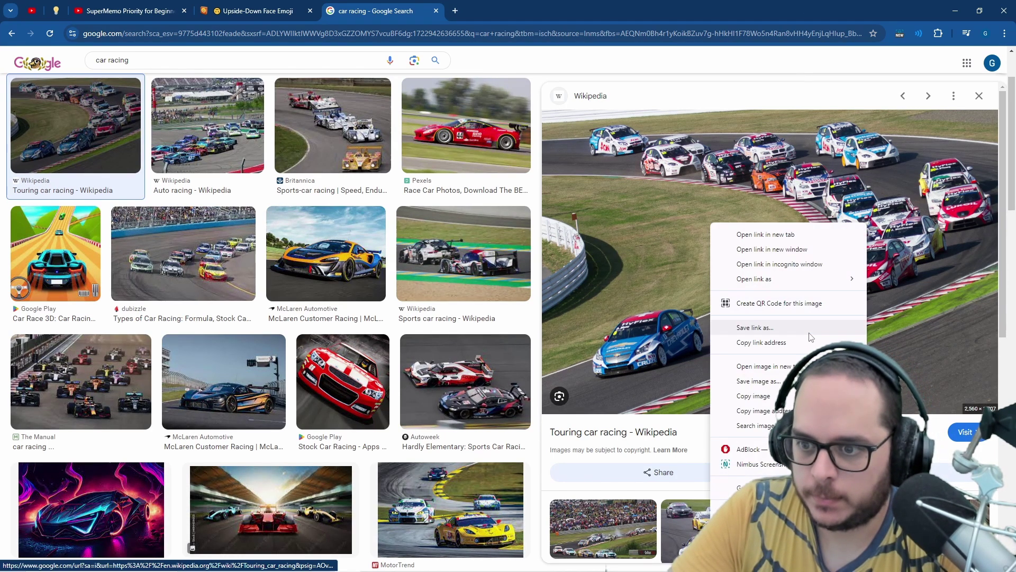
click(763, 366)
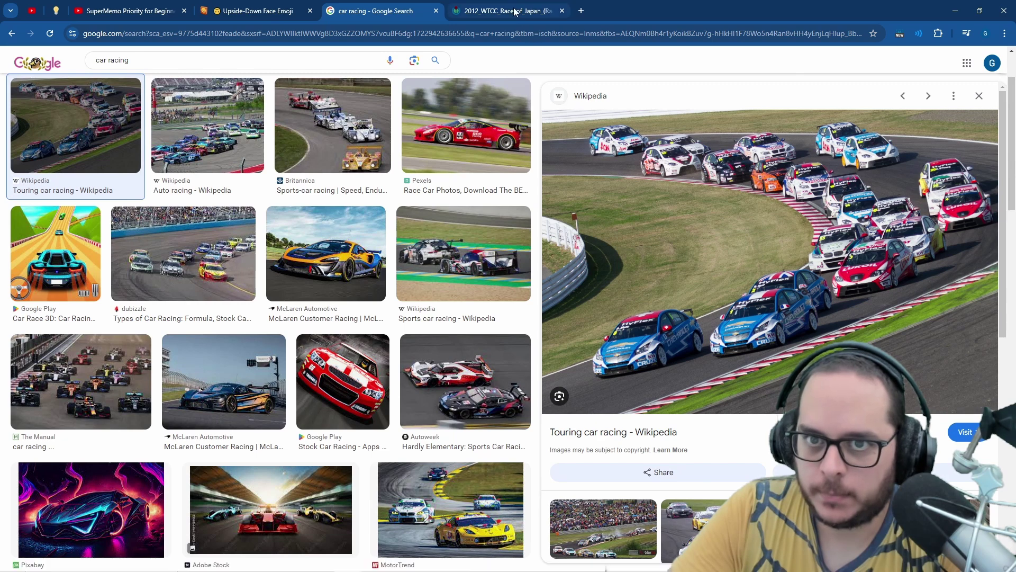
key(ctrl+Tab)
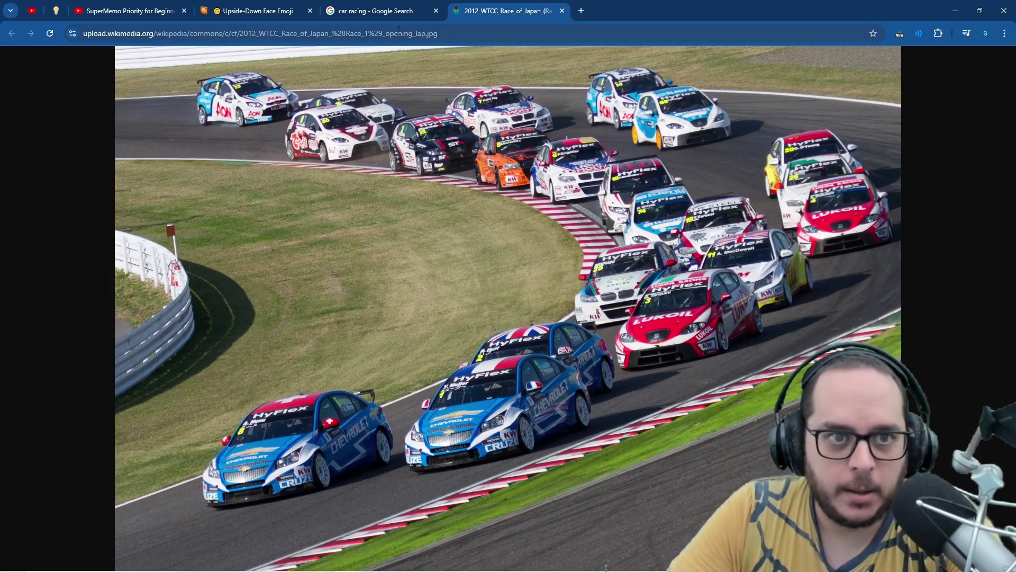
click(310, 11)
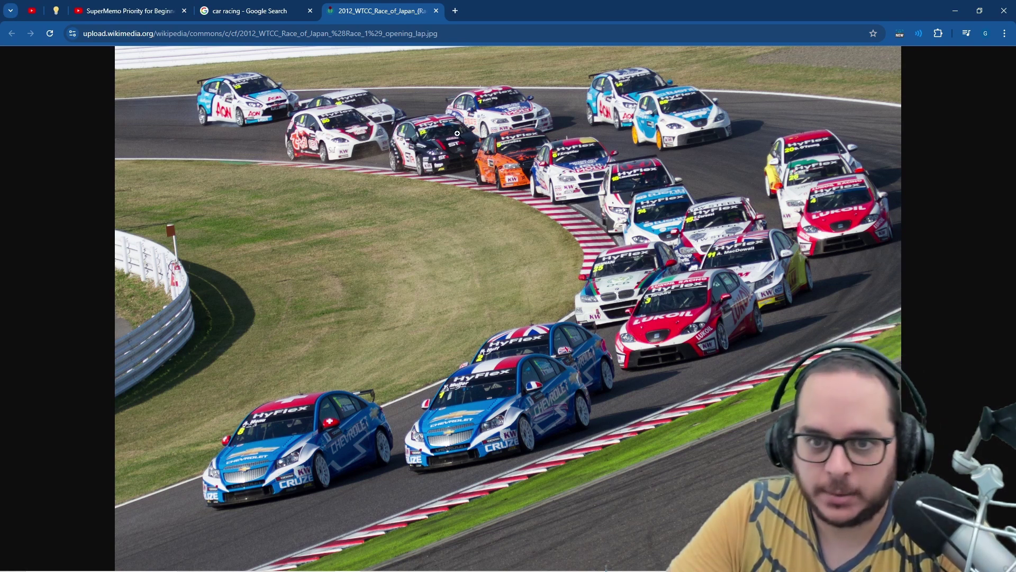
Return to the SuperMemo Priority for Beginners video in full screen and move playback to 7:45
click(956, 16)
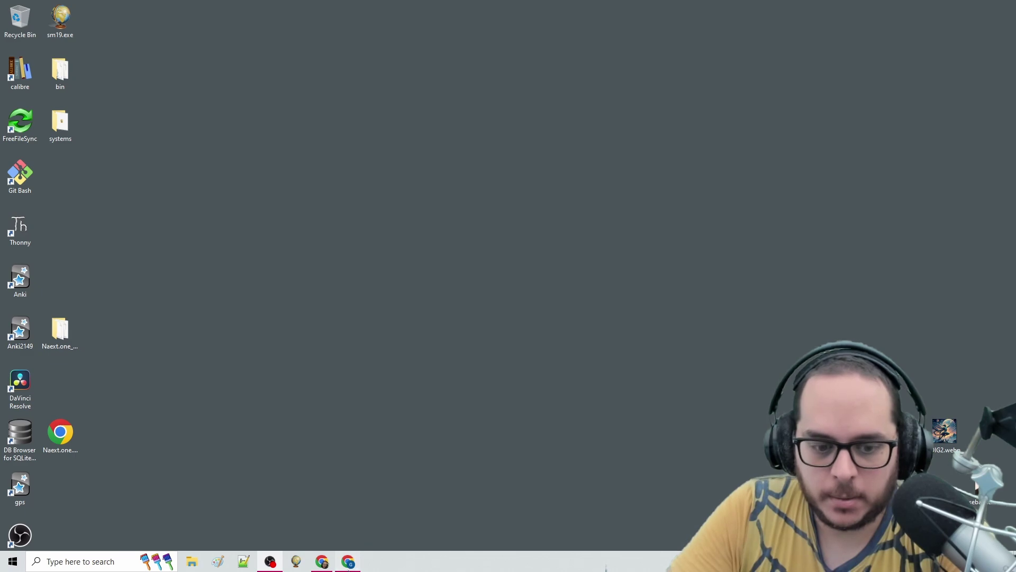
click(349, 561)
click(153, 12)
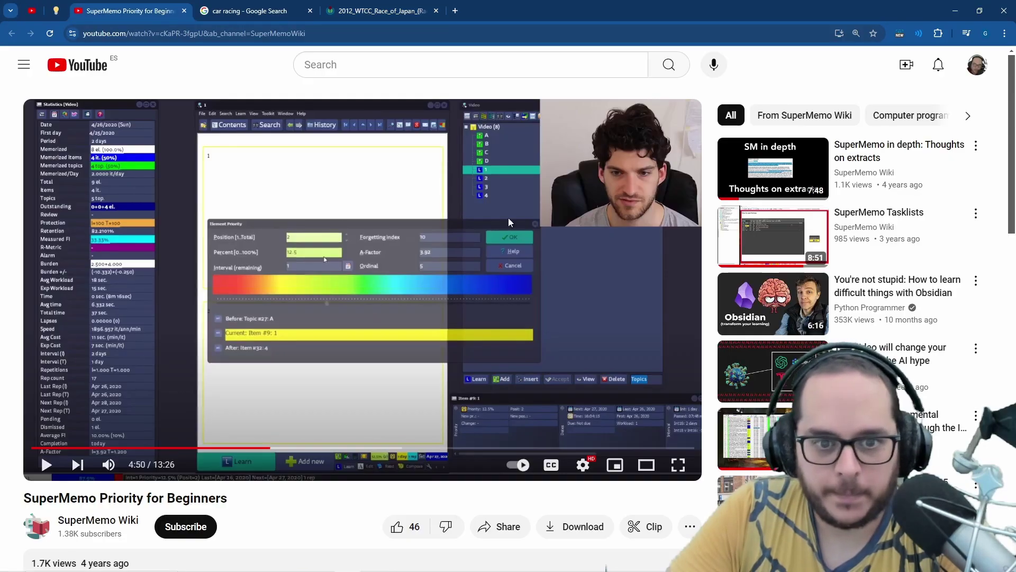
click(677, 464)
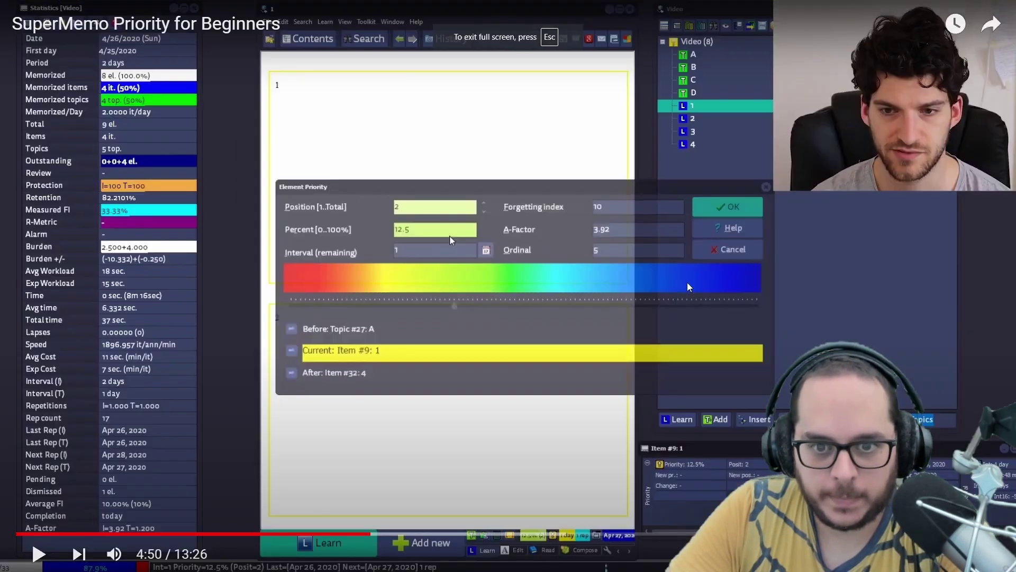
click(686, 283)
click(626, 534)
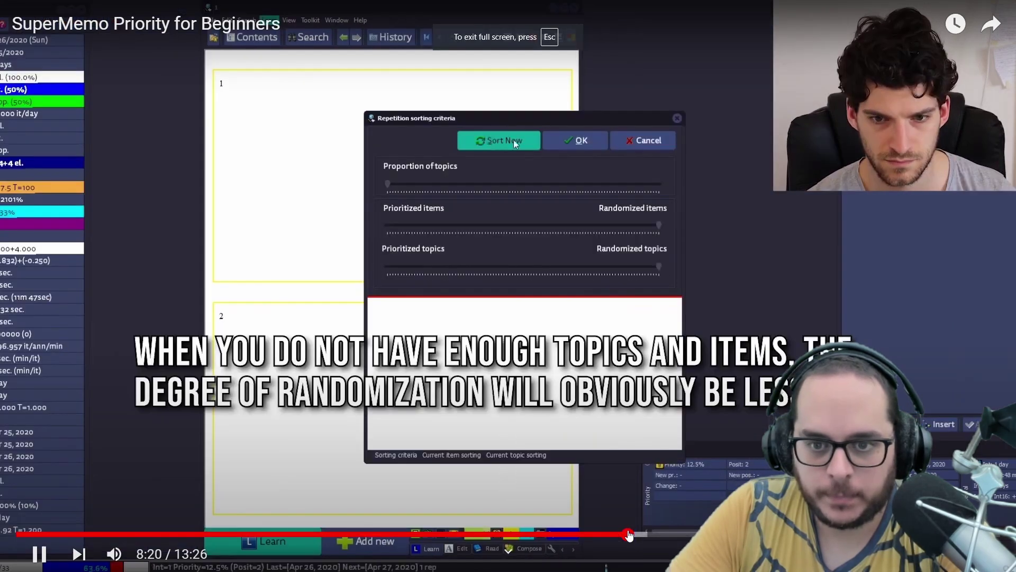
click(585, 535)
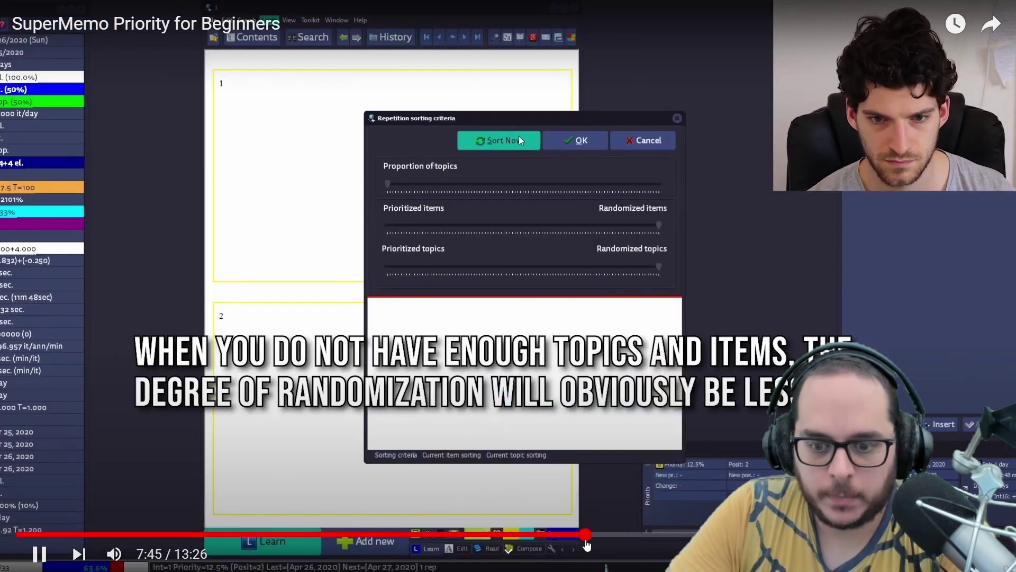
Play the video from 7:45 up to the element list with priorities at 7:54, pause it and leave full screen
click(585, 536)
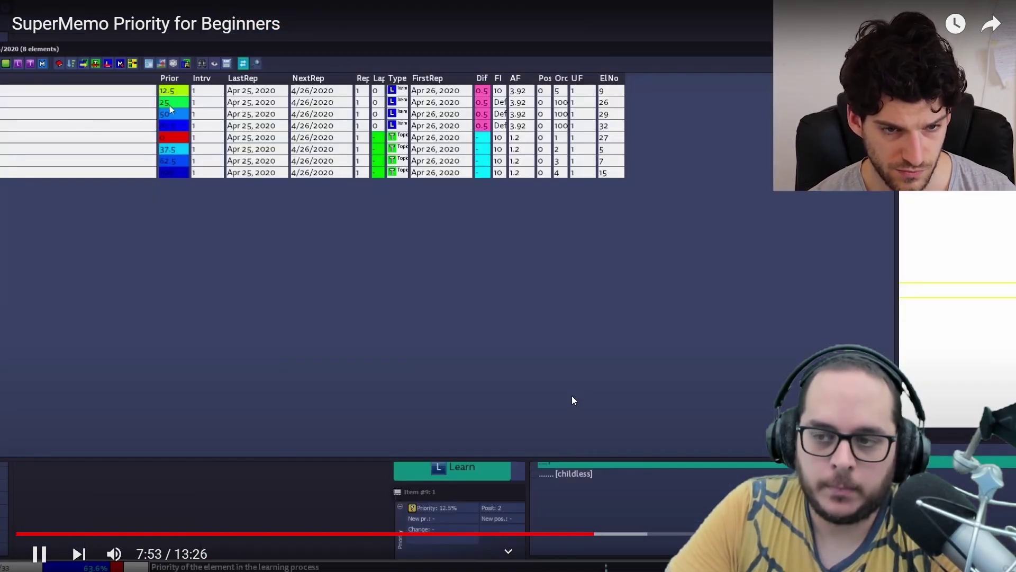
click(571, 281)
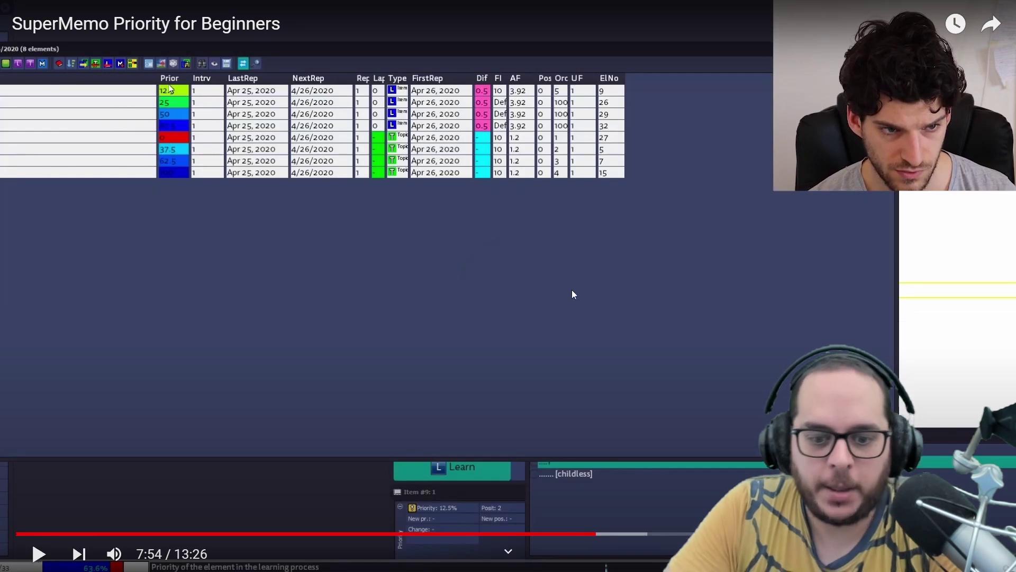
drag(597, 534, 720, 380)
key(Escape)
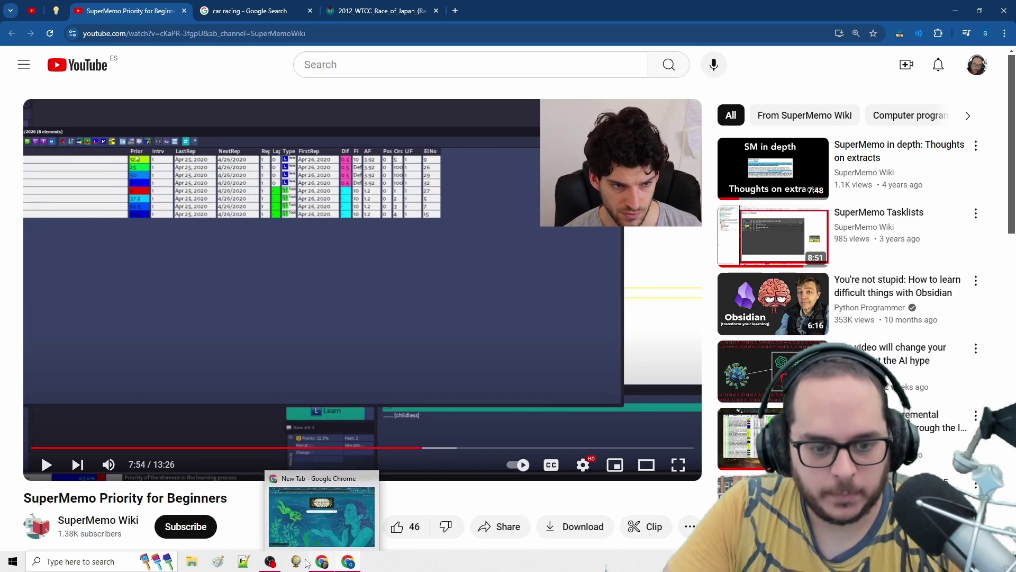
Switch to SuperMemo and start creating a new collection in the systems folder
click(297, 562)
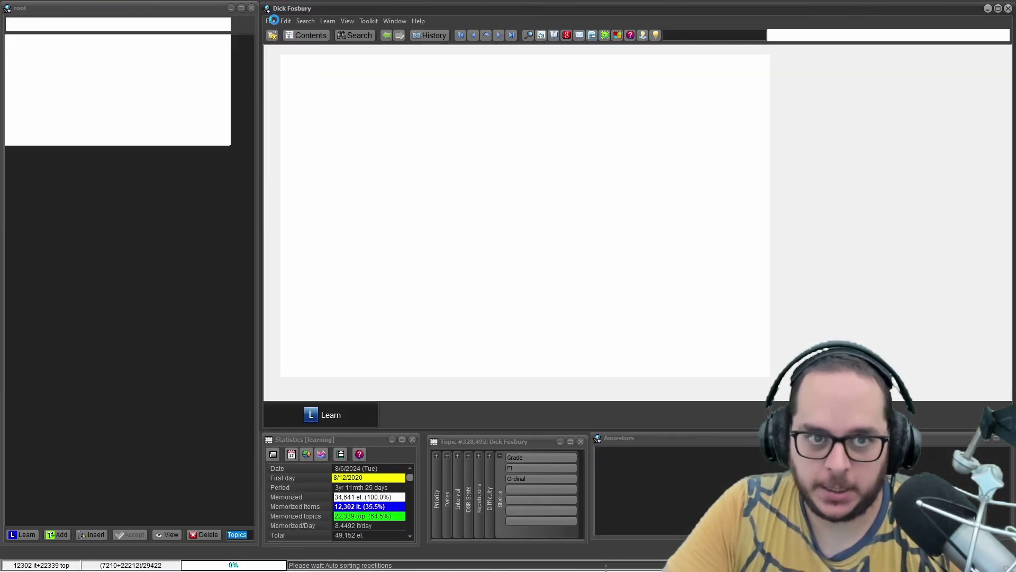
click(272, 21)
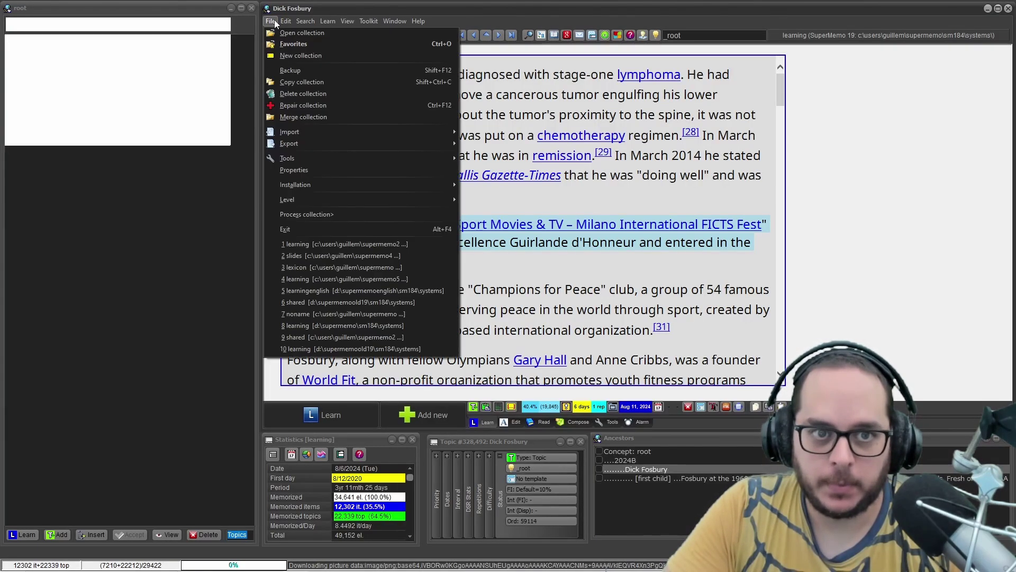
click(271, 54)
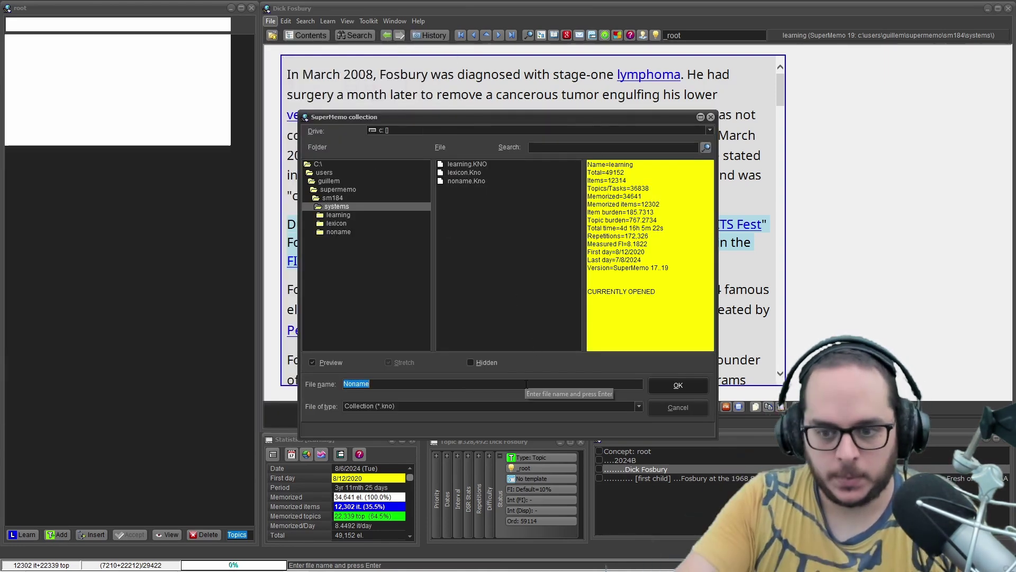
Switch back to the YouTube video in Chrome and check its example at 6:53 and 7:56
mouse_move(366, 552)
click(348, 562)
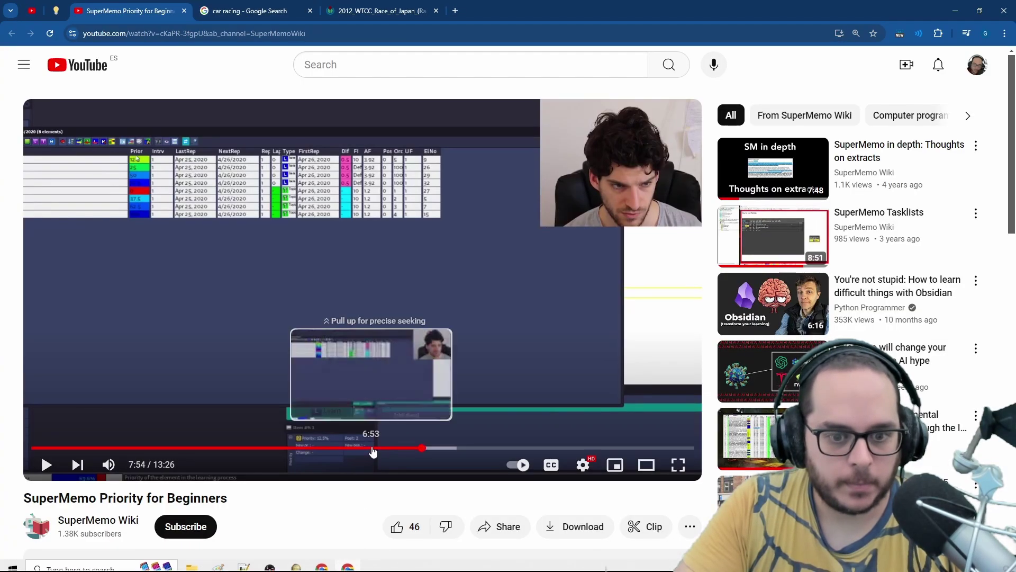
click(373, 448)
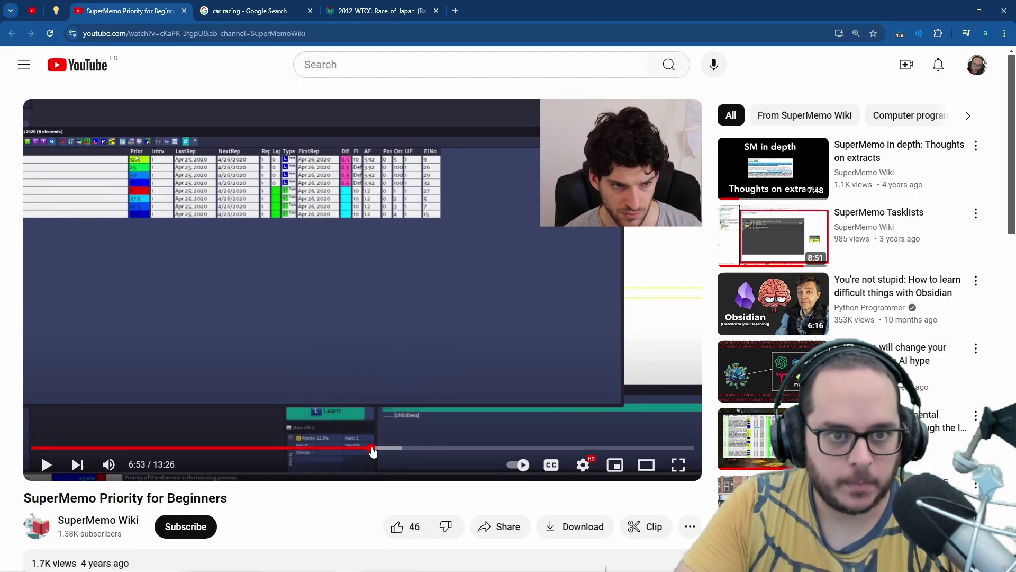
click(425, 448)
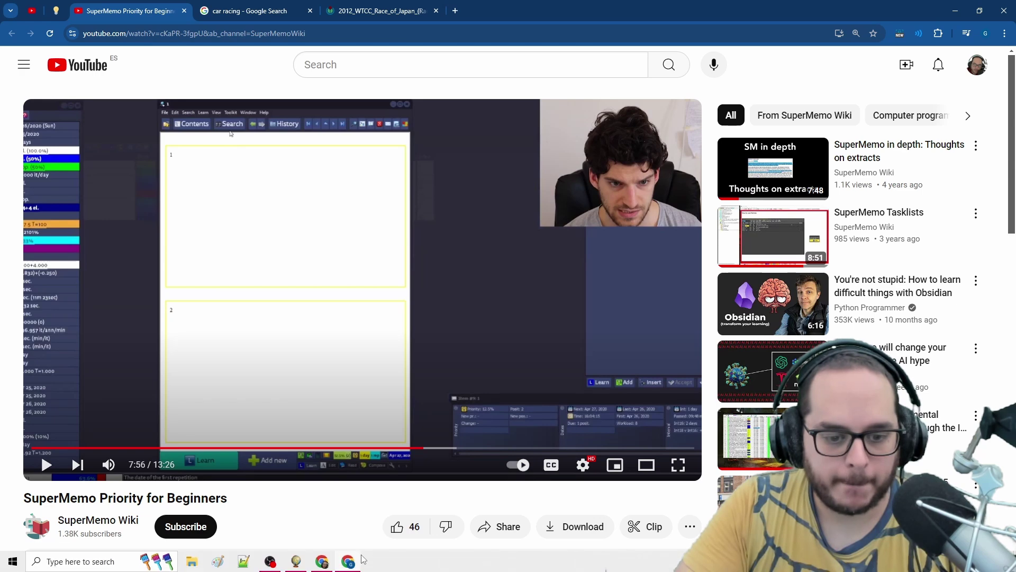
Return to SuperMemo and create the new collection with the name priorities
click(303, 562)
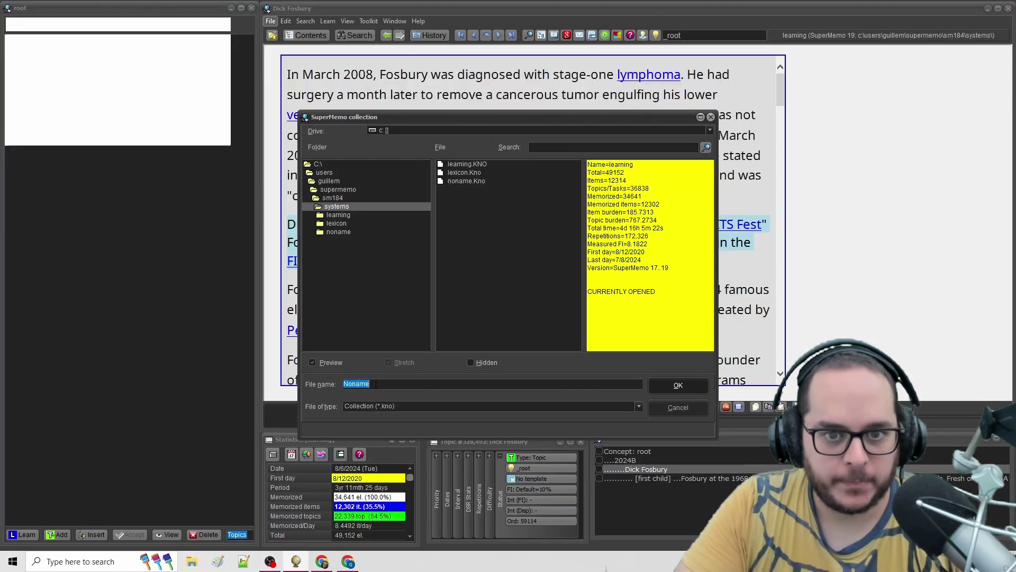
text(pr)
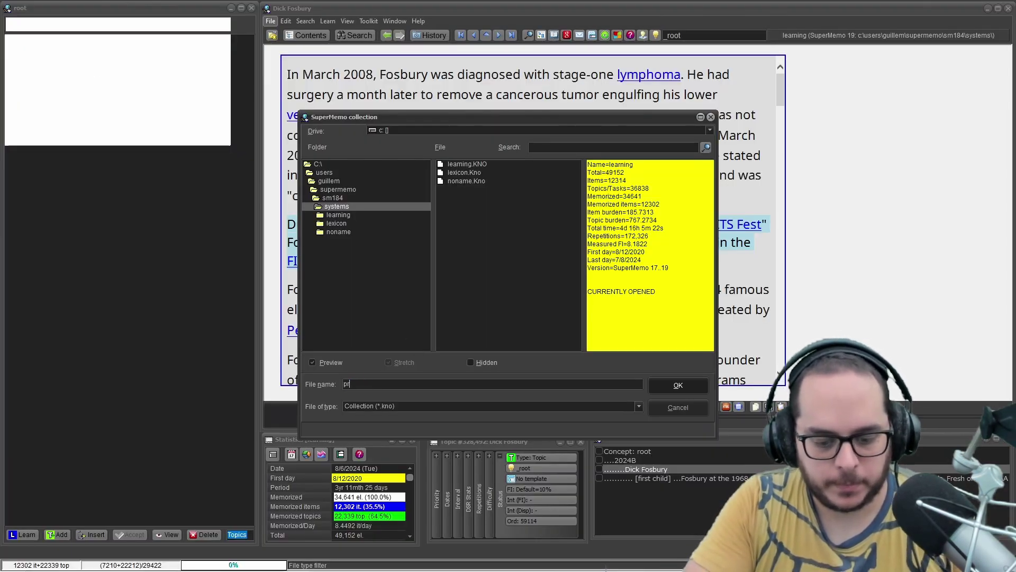
text(iorities)
key(Return)
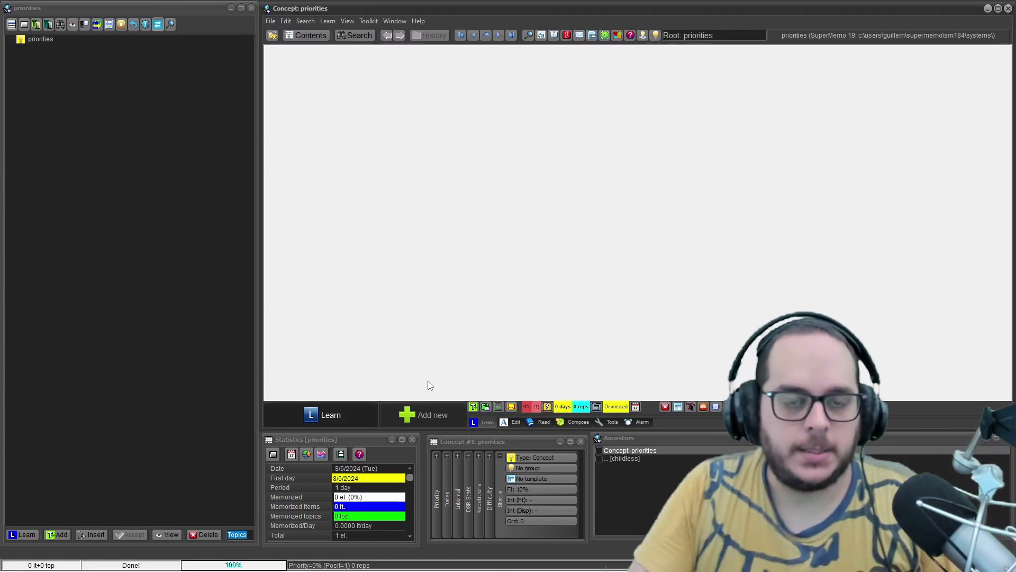
Add a new topic under the priorities concept and enter A as its text
right_click(39, 41)
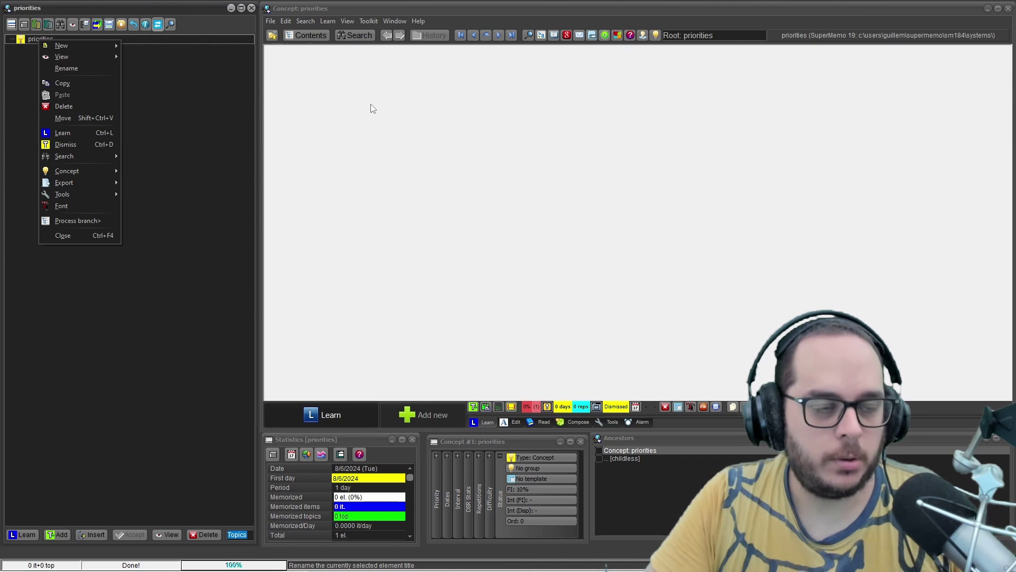
click(25, 42)
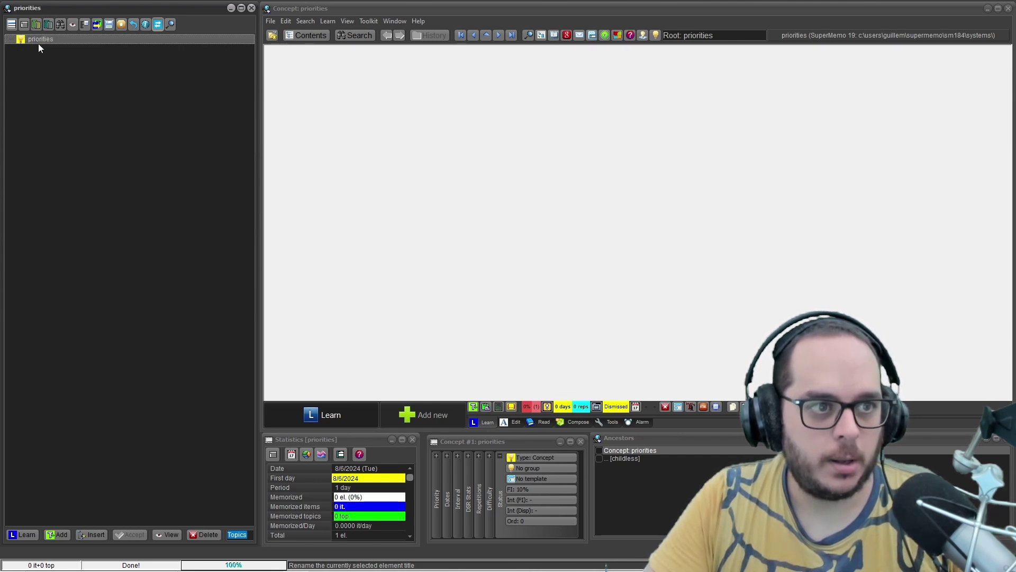
right_click(35, 38)
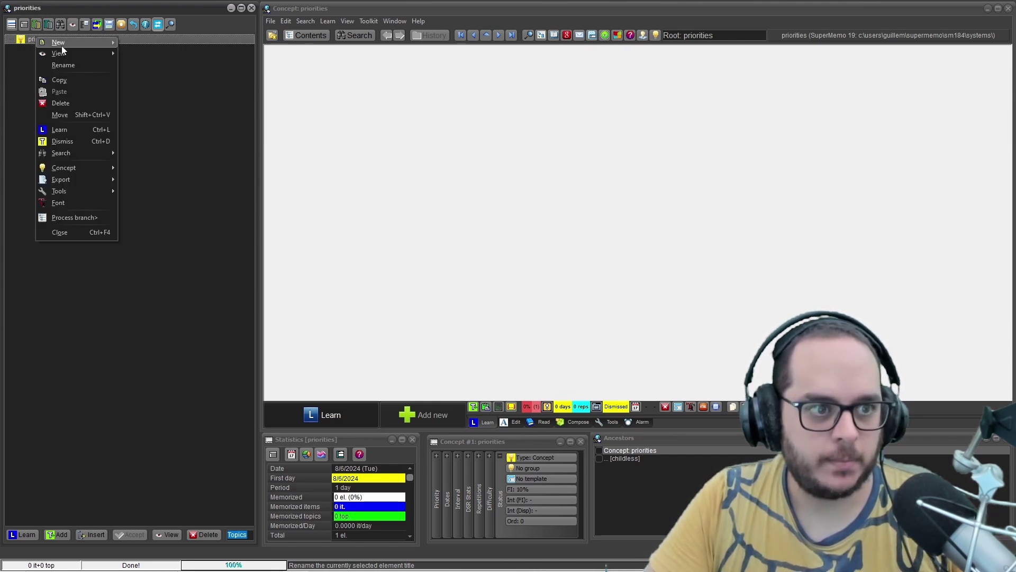
mouse_move(68, 46)
click(137, 54)
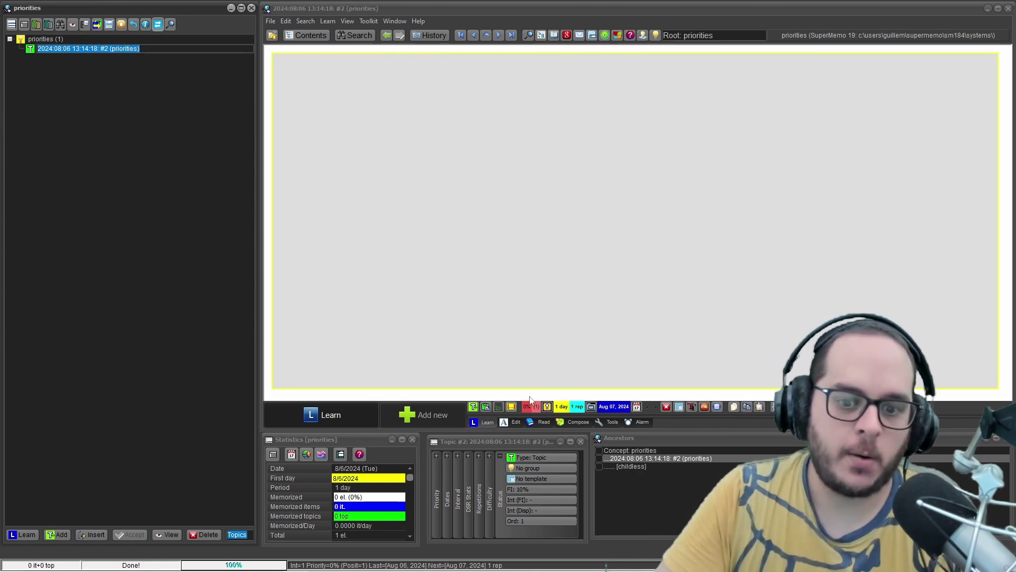
click(428, 127)
text(A)
click(123, 129)
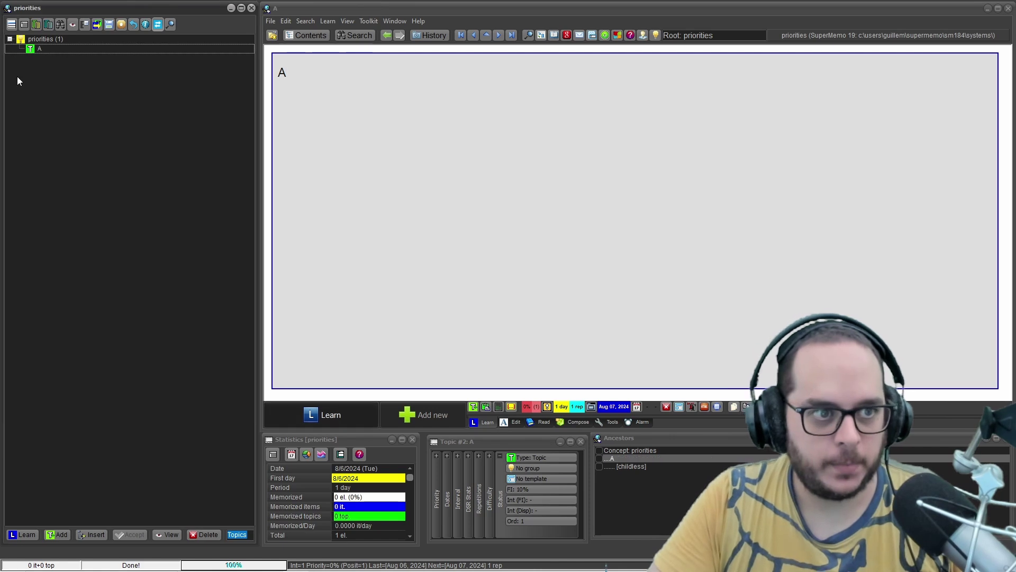
Add a second topic with the text B under the priorities concept, then display topic A to view its priority
right_click(32, 42)
mouse_move(64, 46)
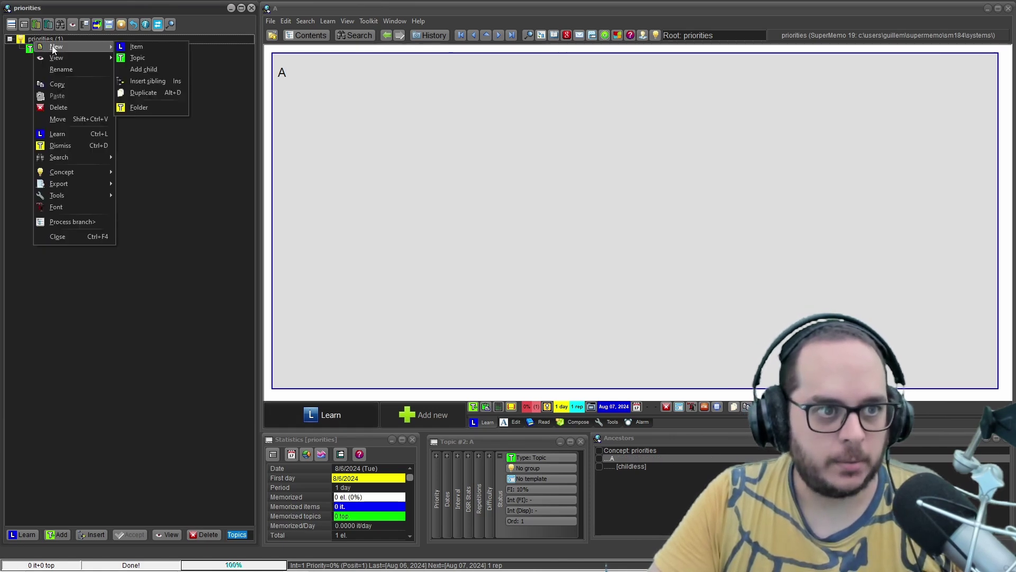
click(151, 69)
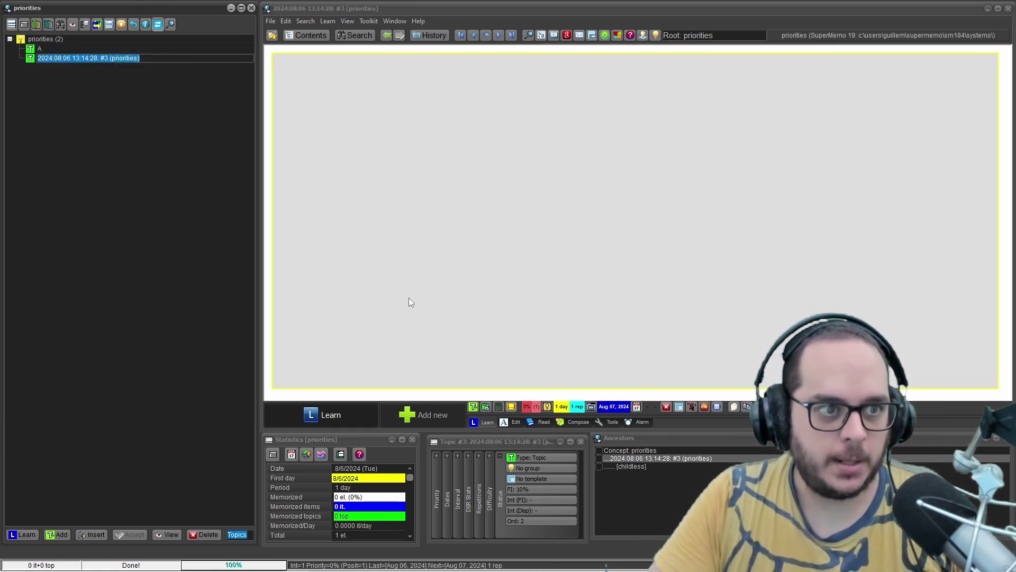
click(456, 125)
text(B)
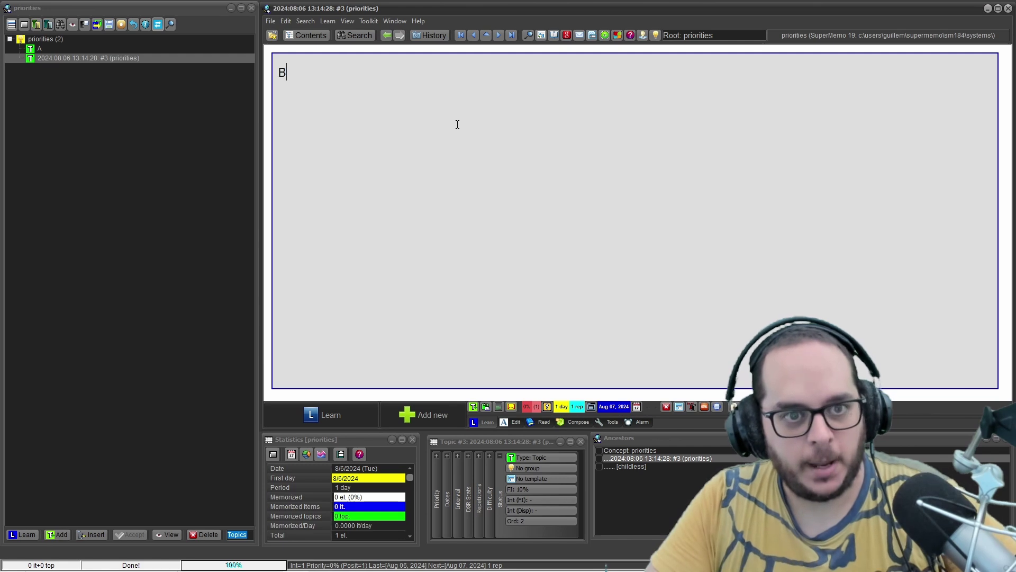
click(137, 143)
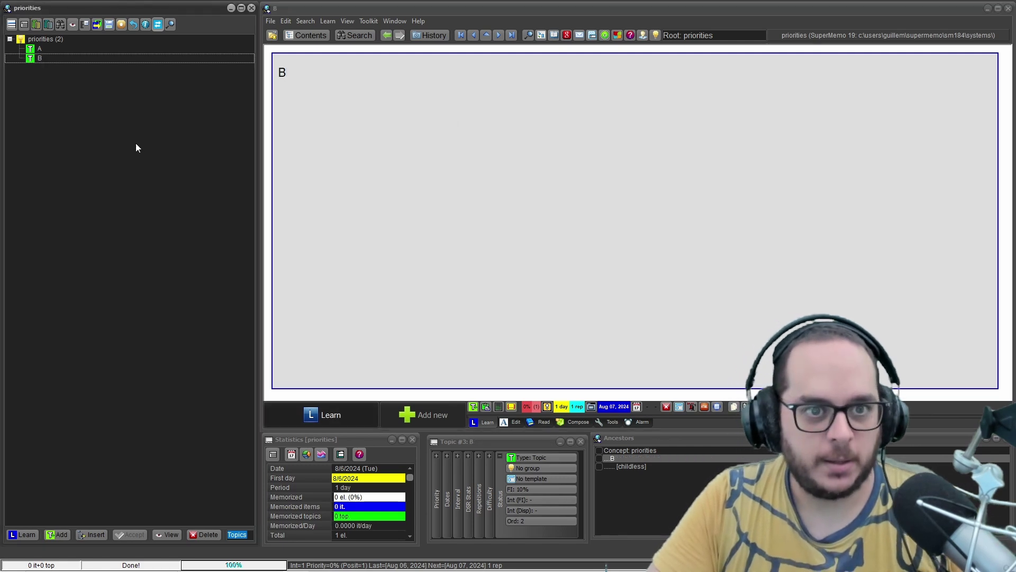
click(37, 48)
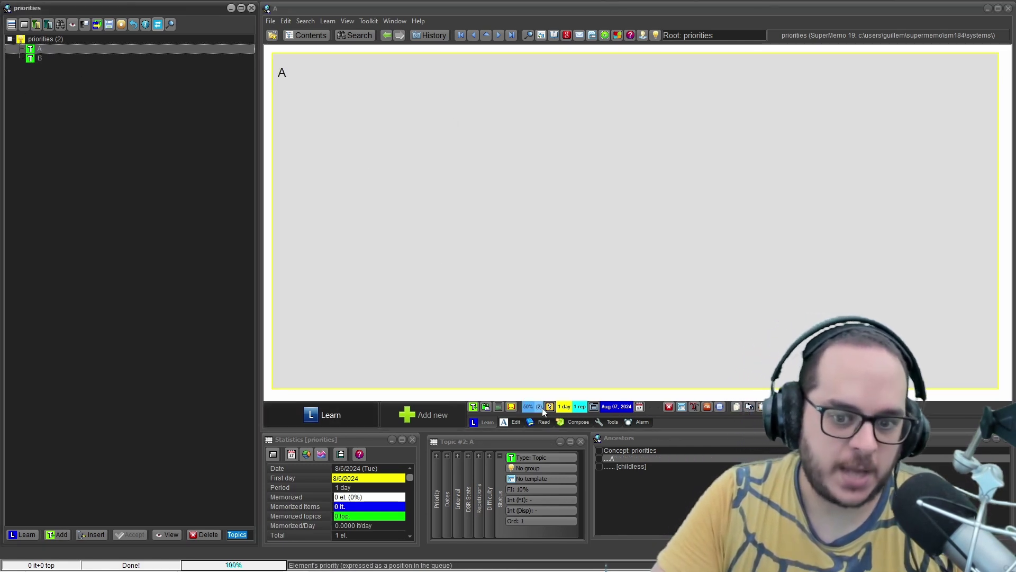
Add a third topic under the priorities concept and enter C as its text
click(52, 39)
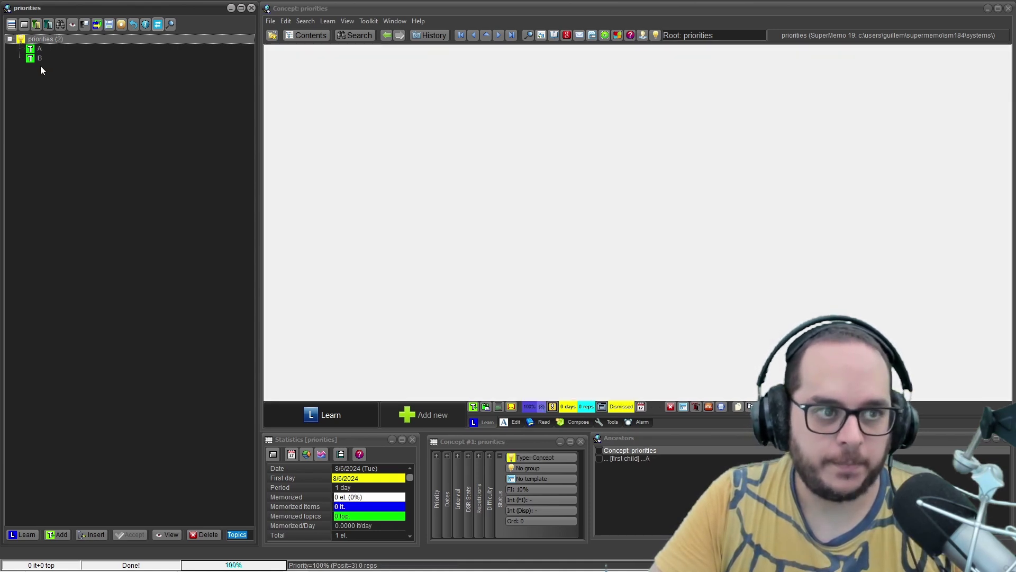
right_click(41, 40)
mouse_move(106, 46)
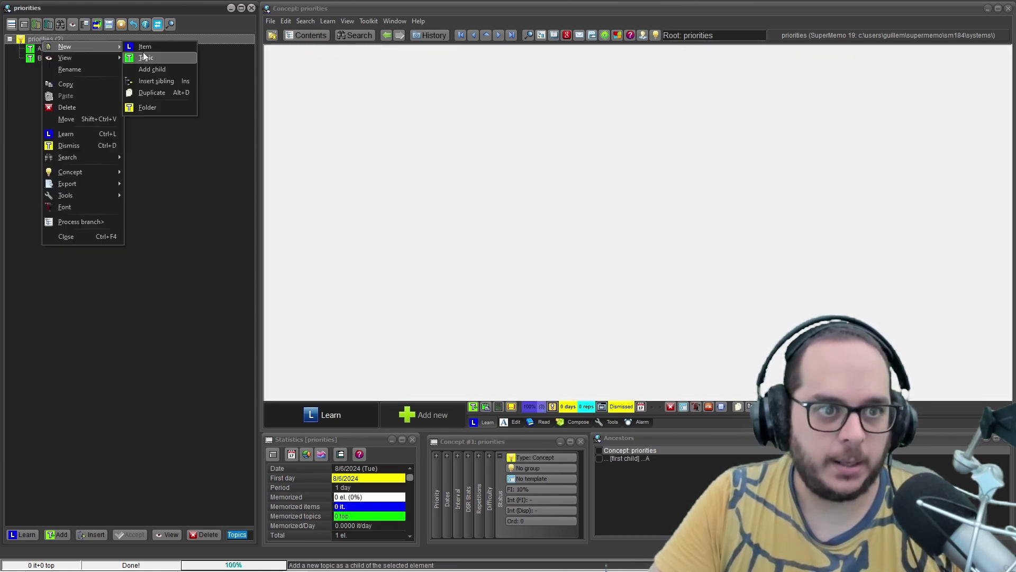
click(146, 58)
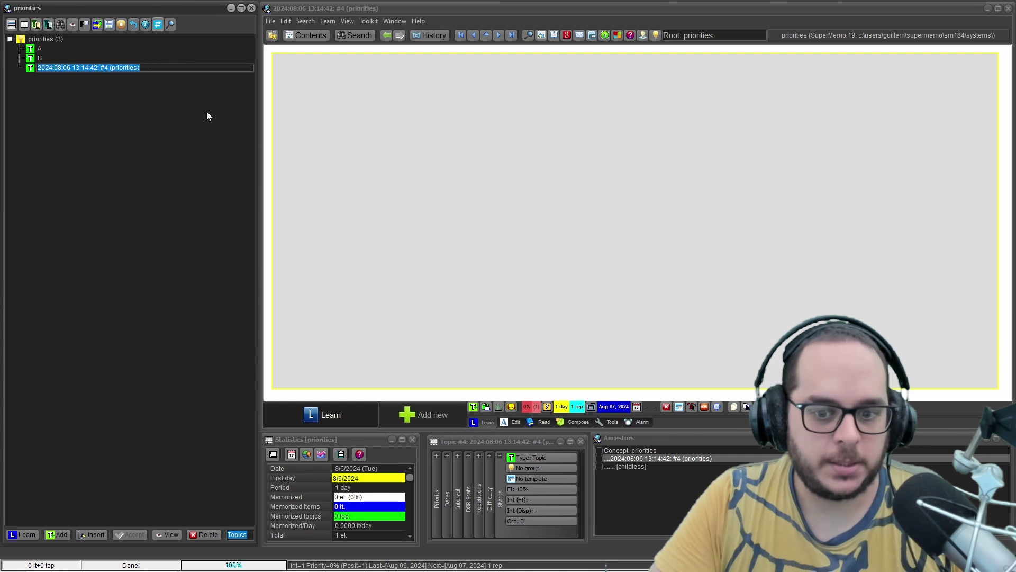
click(388, 172)
text(C)
click(138, 148)
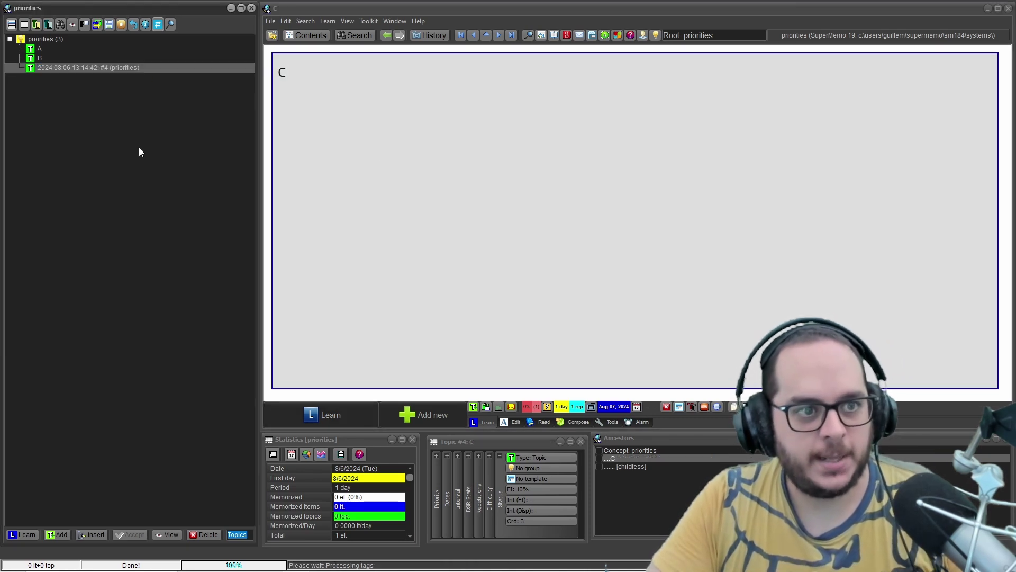
Add a fourth topic under the priorities concept and enter D as its text
right_click(44, 38)
mouse_move(55, 45)
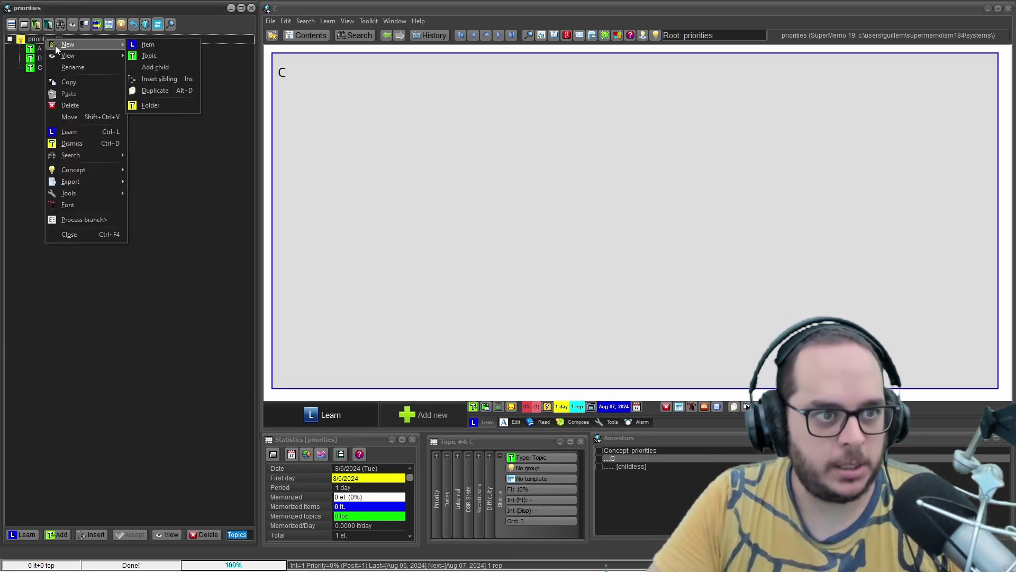
click(148, 55)
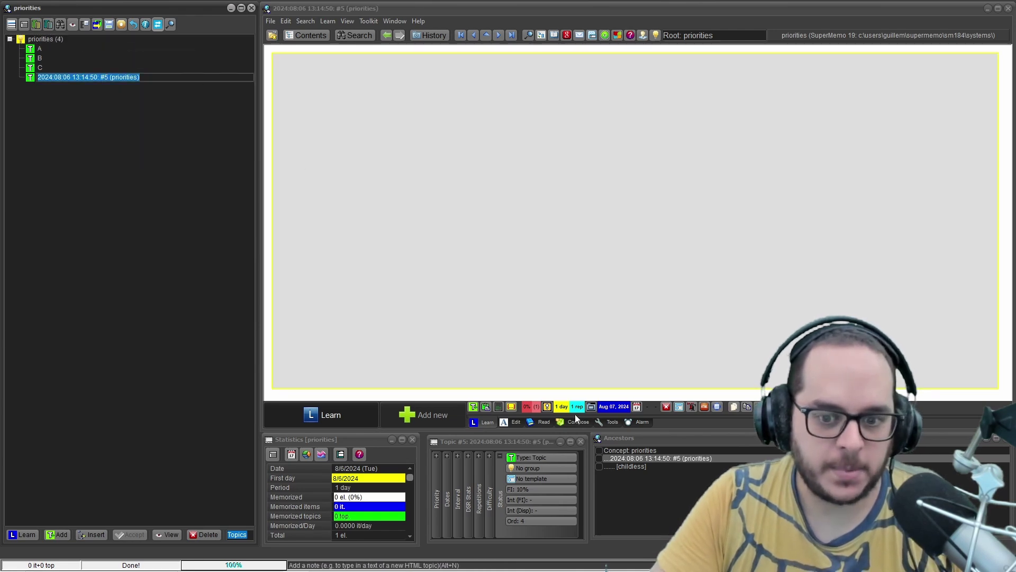
click(369, 150)
text(D)
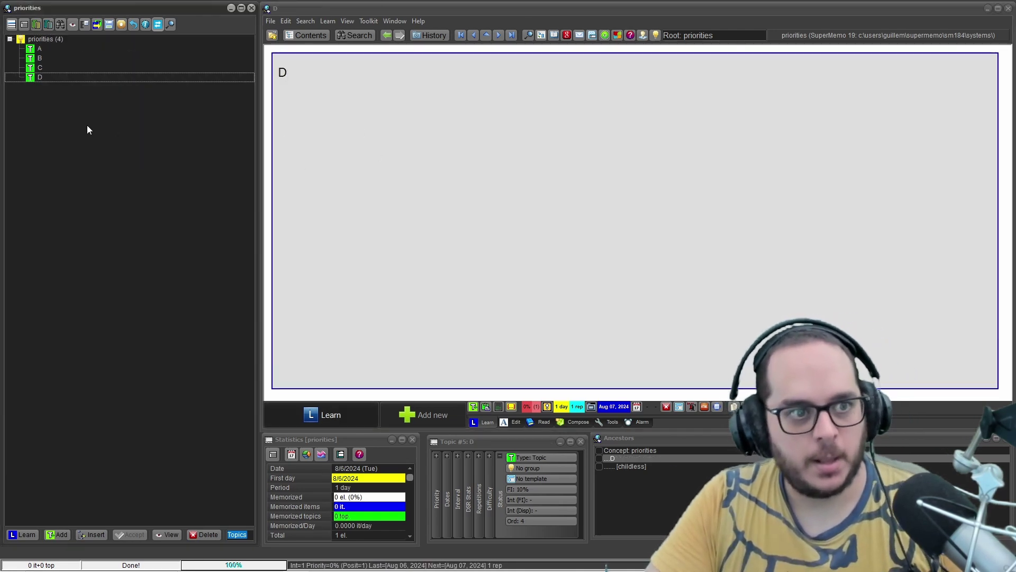
Add a new item under the priorities concept and enter 1 as its question
right_click(43, 37)
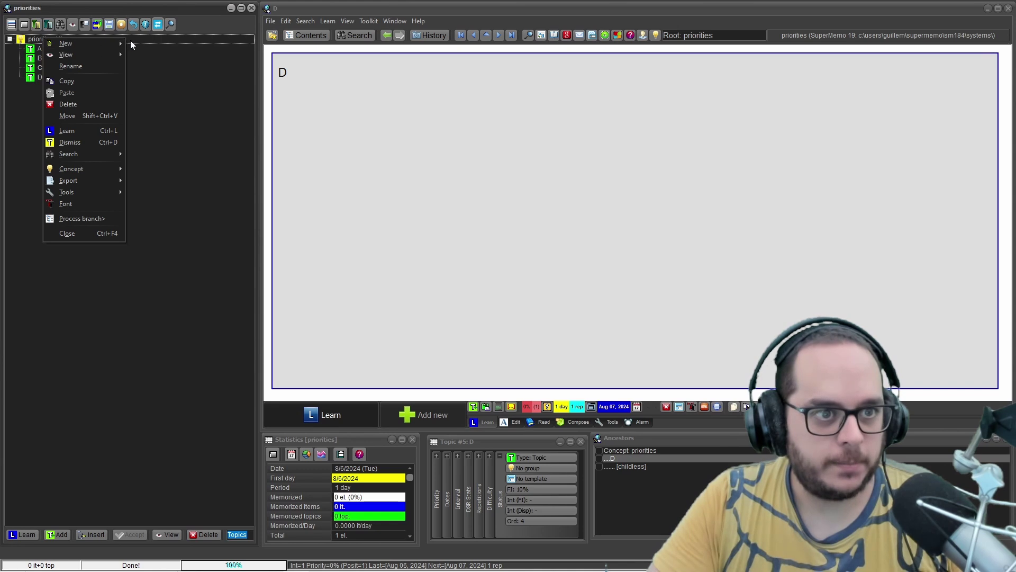
mouse_move(103, 43)
click(142, 44)
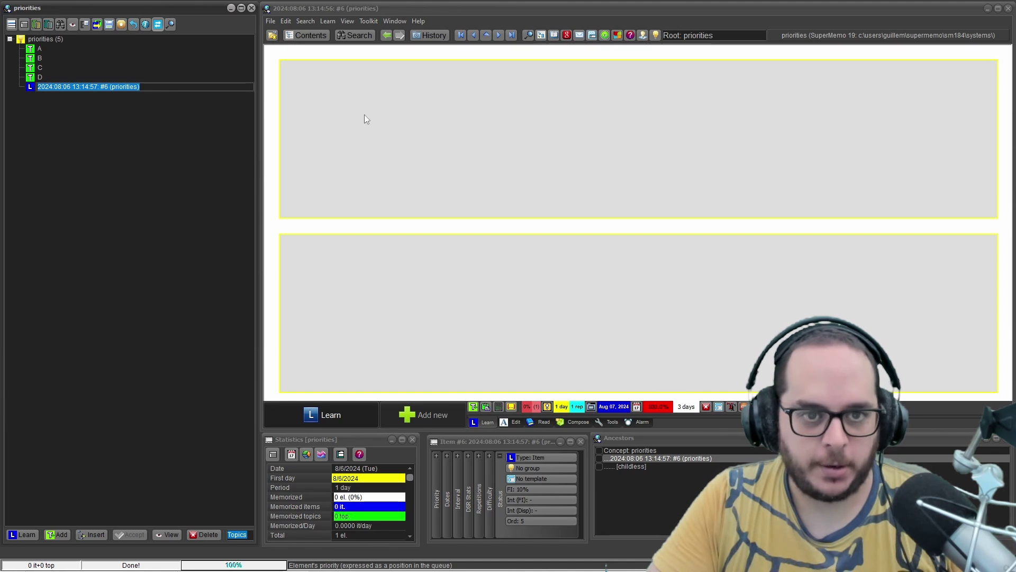
click(351, 102)
text(1)
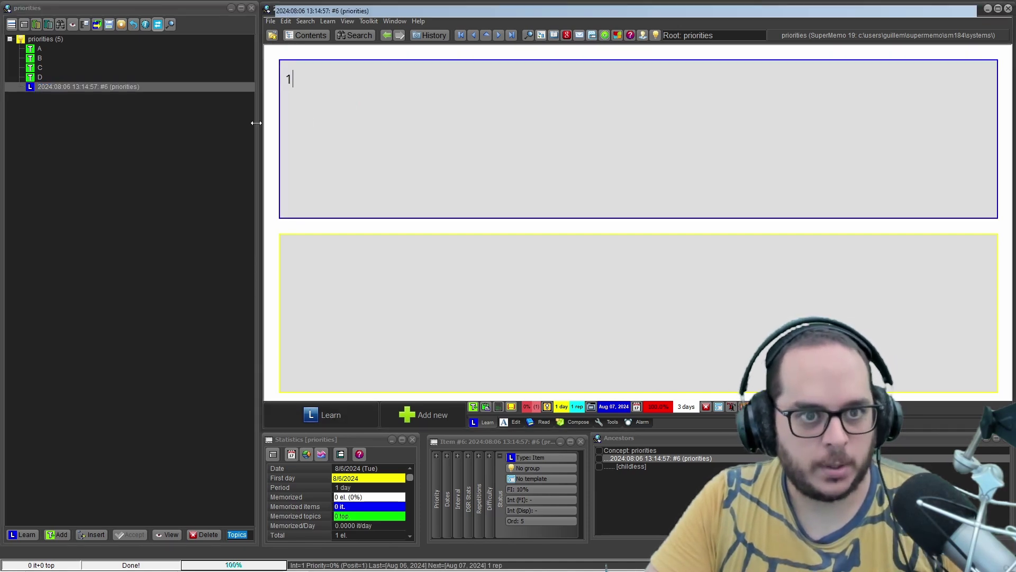
click(59, 165)
Add a second item under the priorities concept and enter 2 as its question
right_click(32, 45)
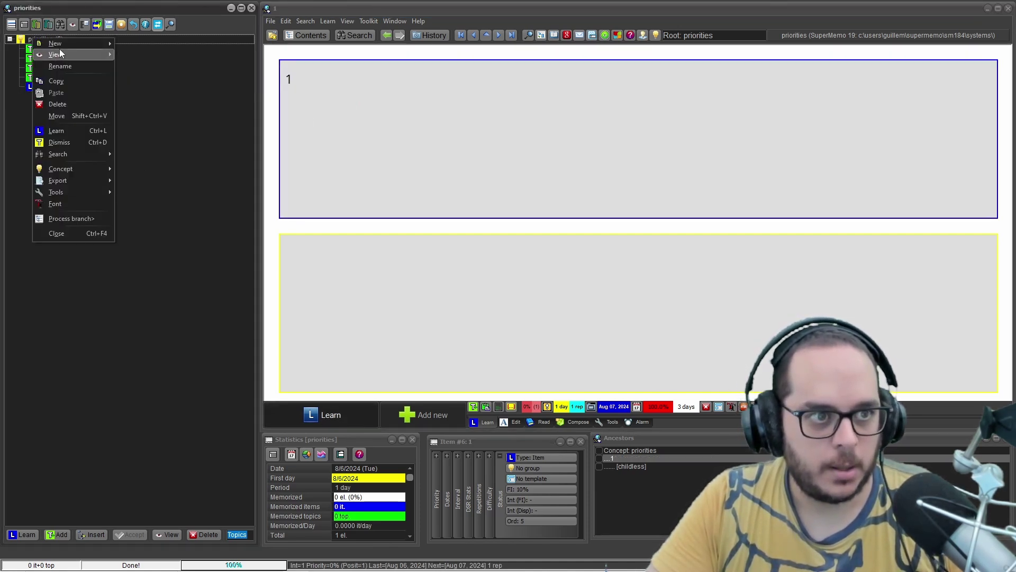
mouse_move(64, 43)
click(148, 45)
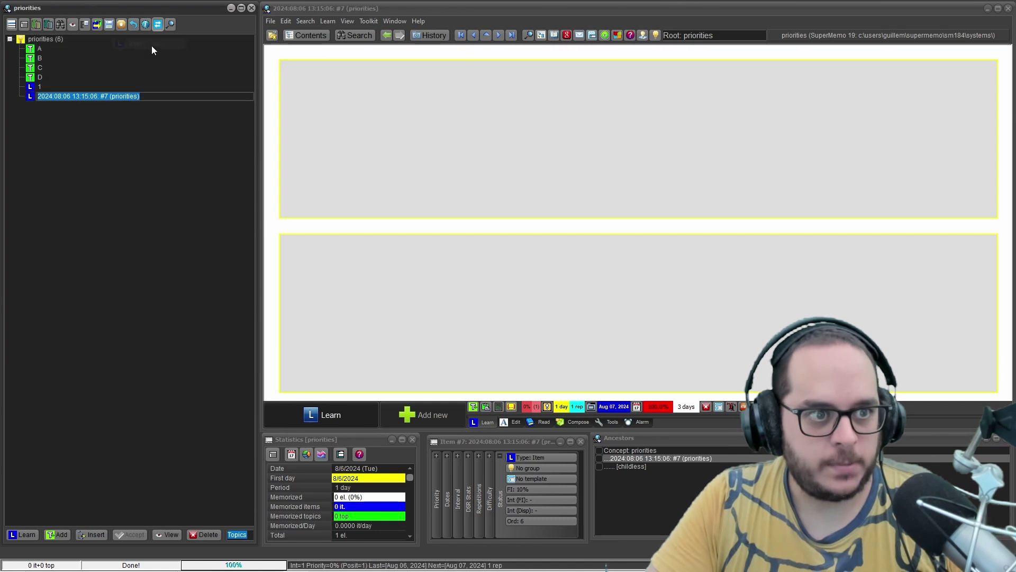
text(2)
click(95, 152)
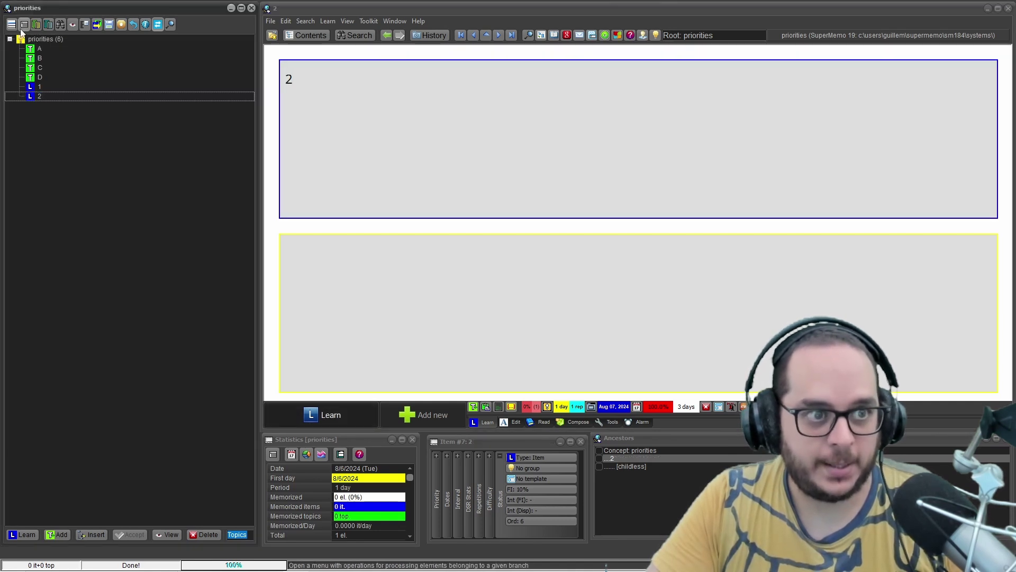
Add a third item under the priorities concept and enter 3 as its question
right_click(35, 43)
mouse_move(48, 47)
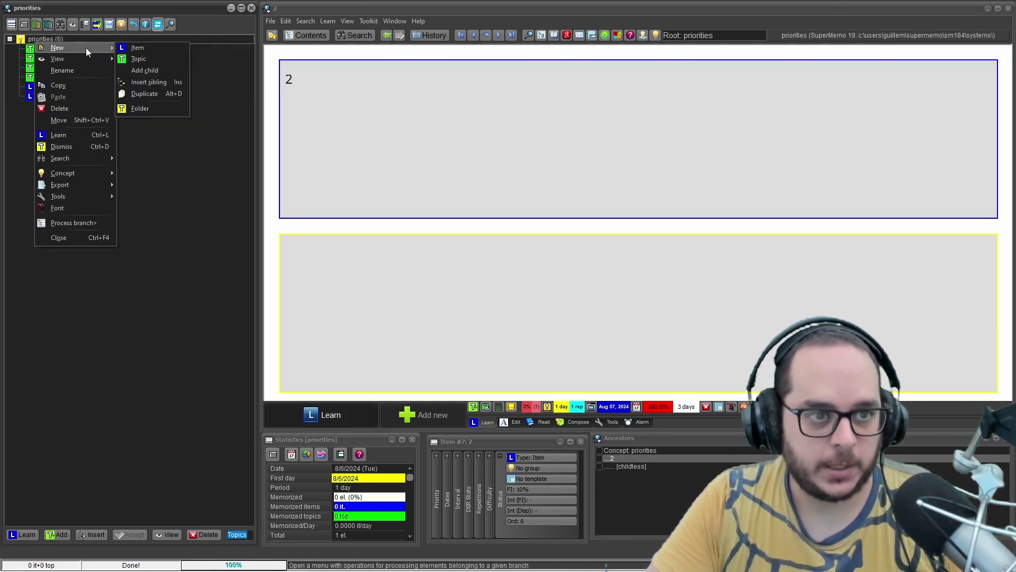
click(126, 48)
click(328, 111)
text(3)
click(105, 201)
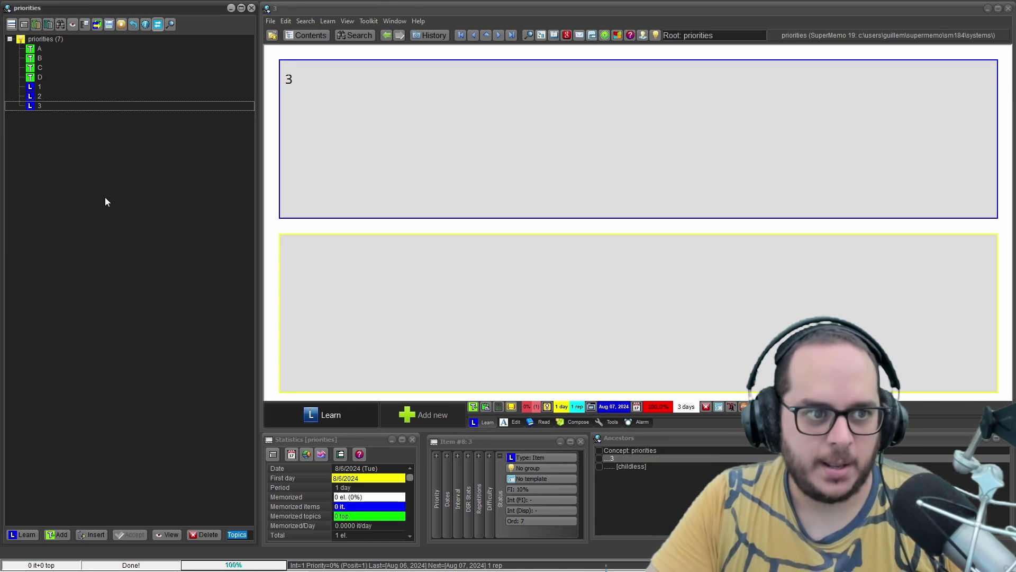
Add a fourth item under the priorities concept and enter 4 as its question
right_click(40, 38)
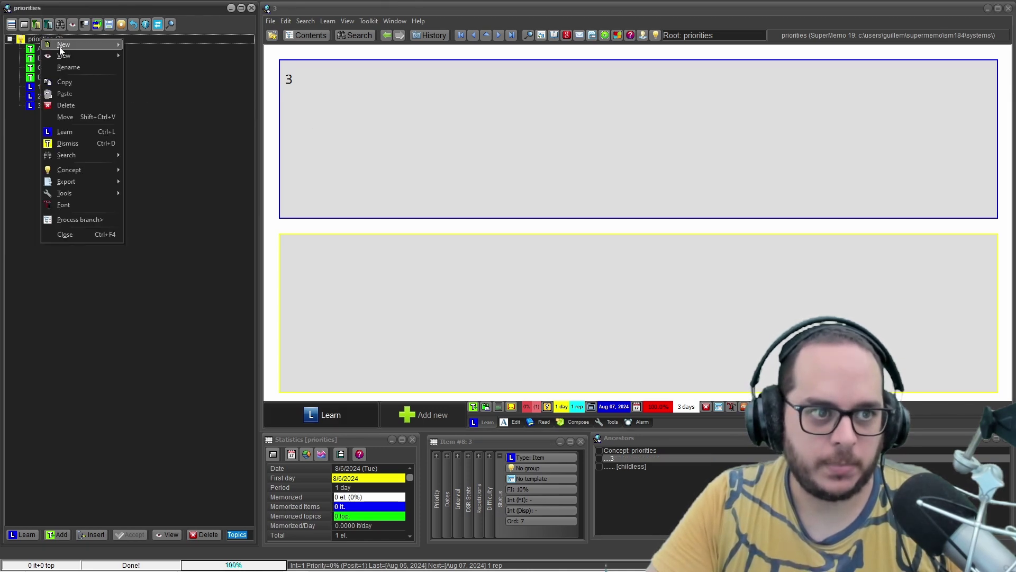
mouse_move(62, 45)
click(135, 43)
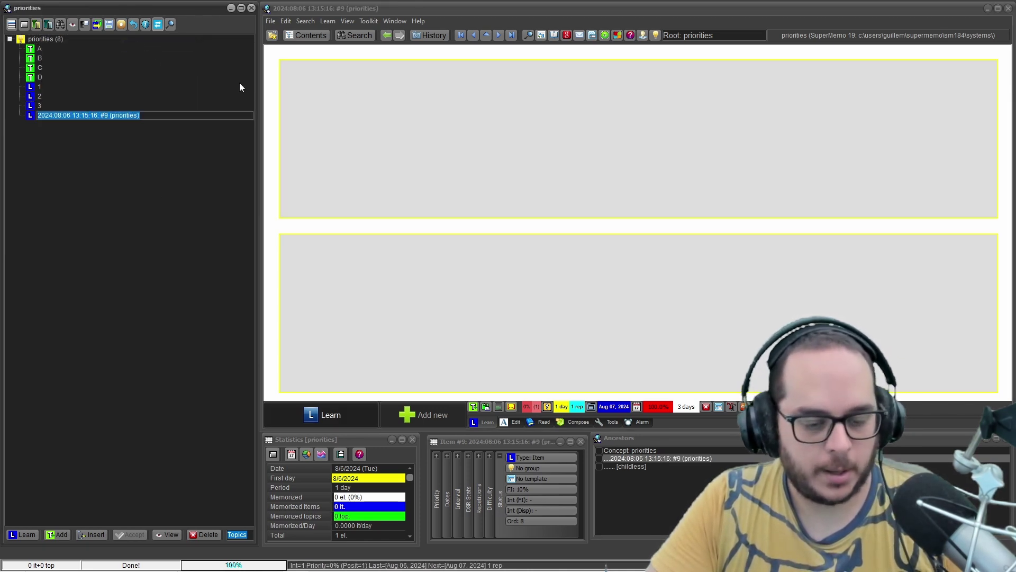
click(386, 69)
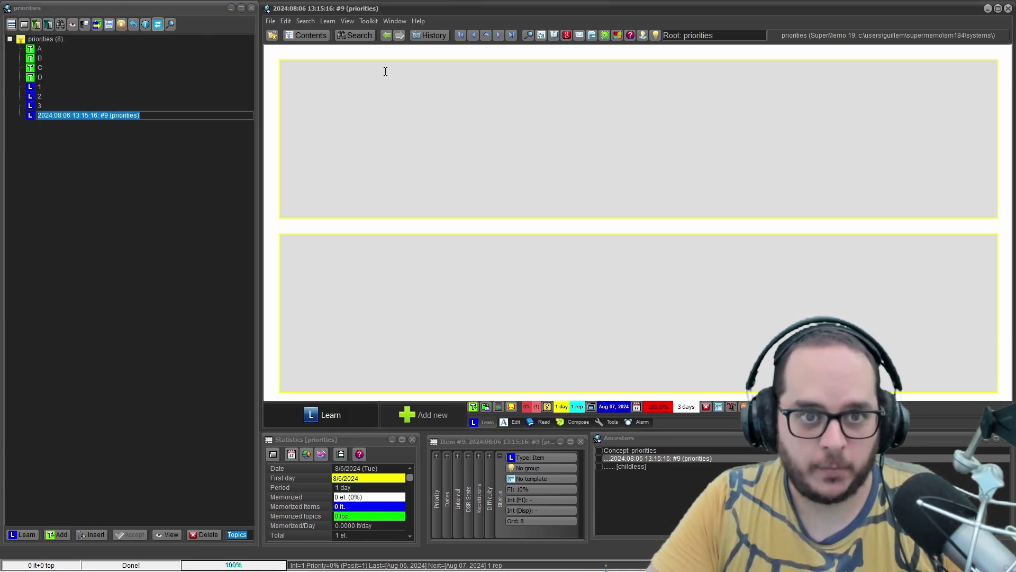
click(124, 195)
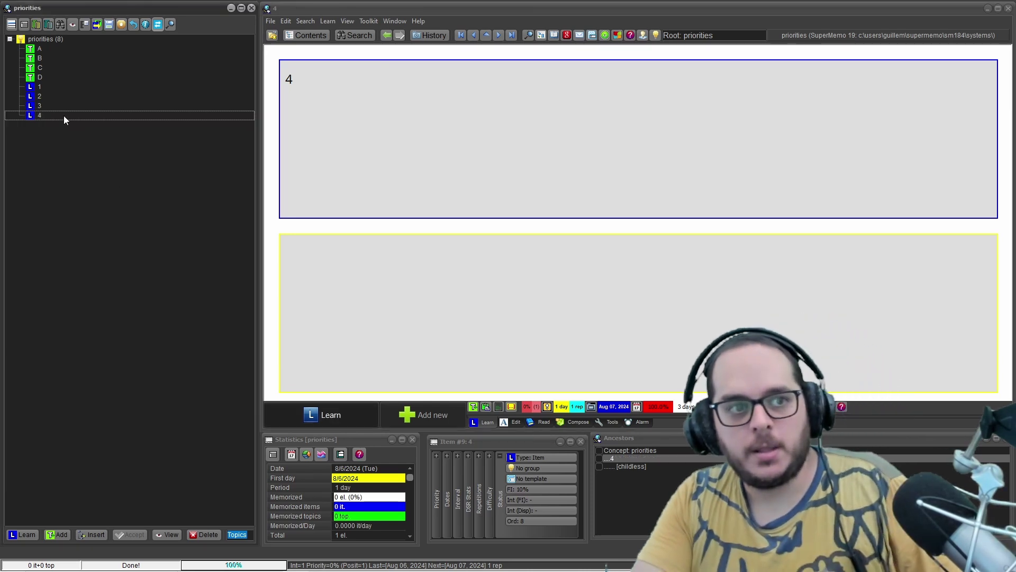
Go through the elements one by one from item 4 up to the priorities concept, checking each one's priority
click(32, 117)
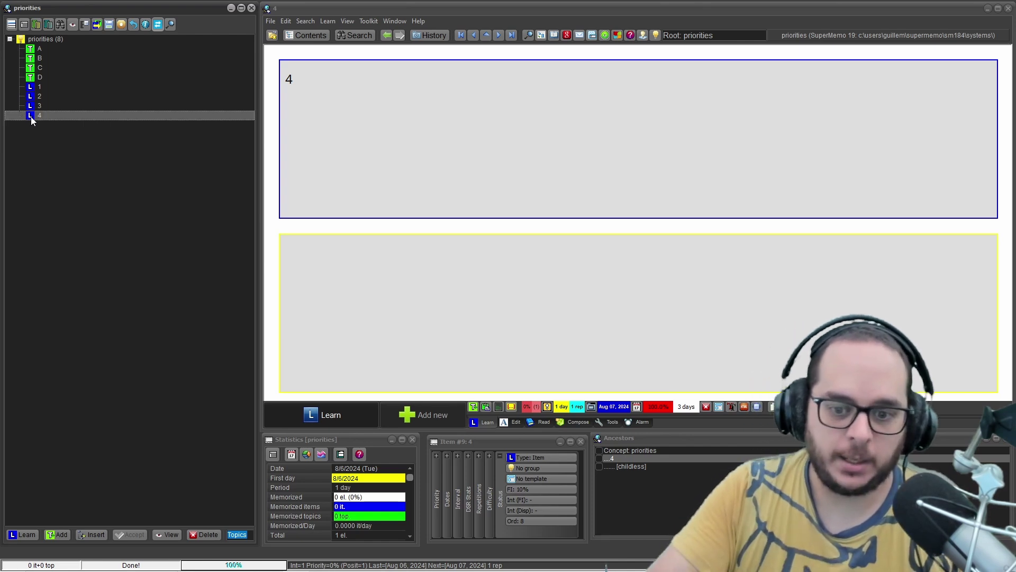
key(Up)
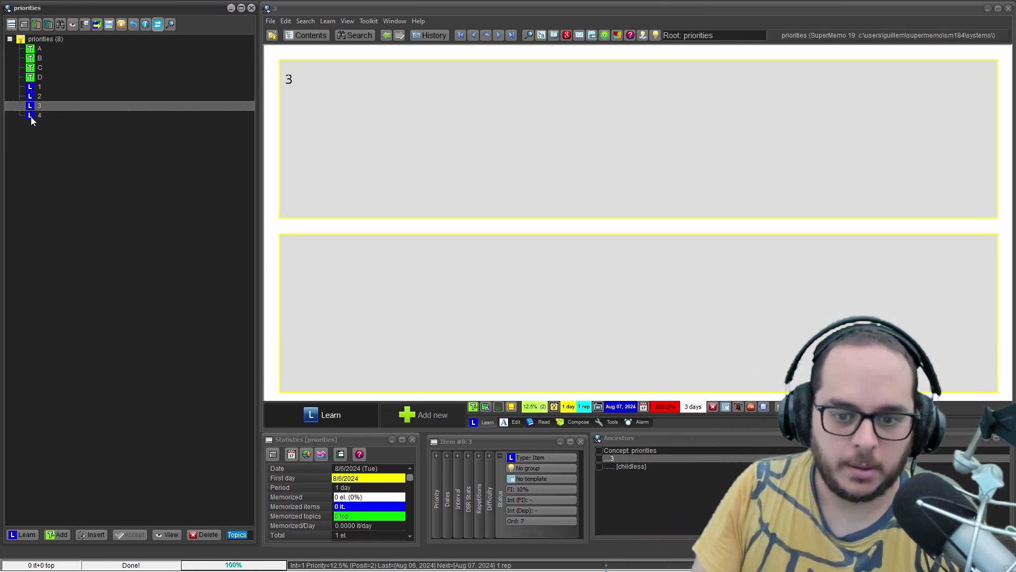
key(Up)
key(Up)
key(Up)
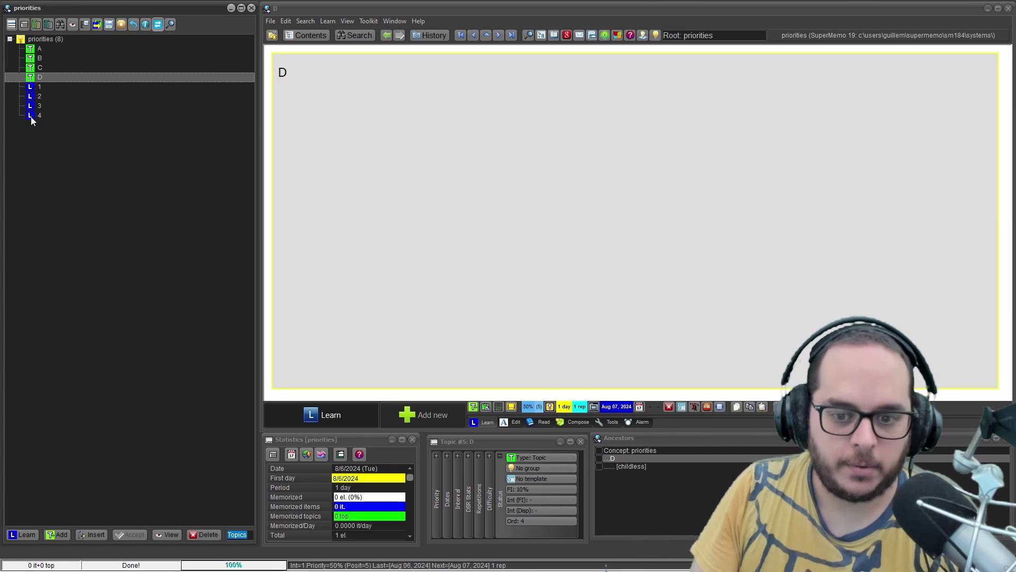
key(Up)
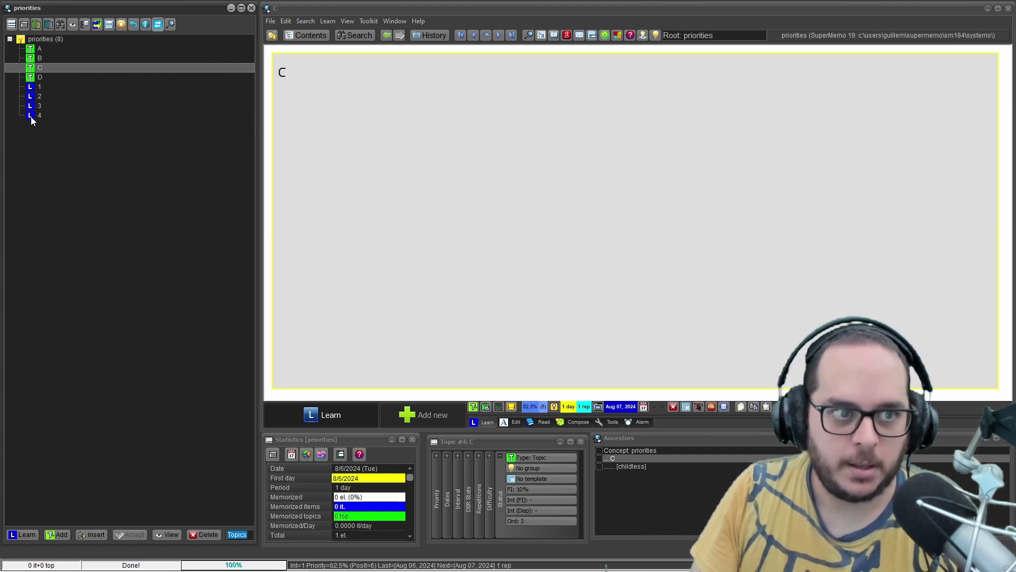
key(Up)
key(Up)
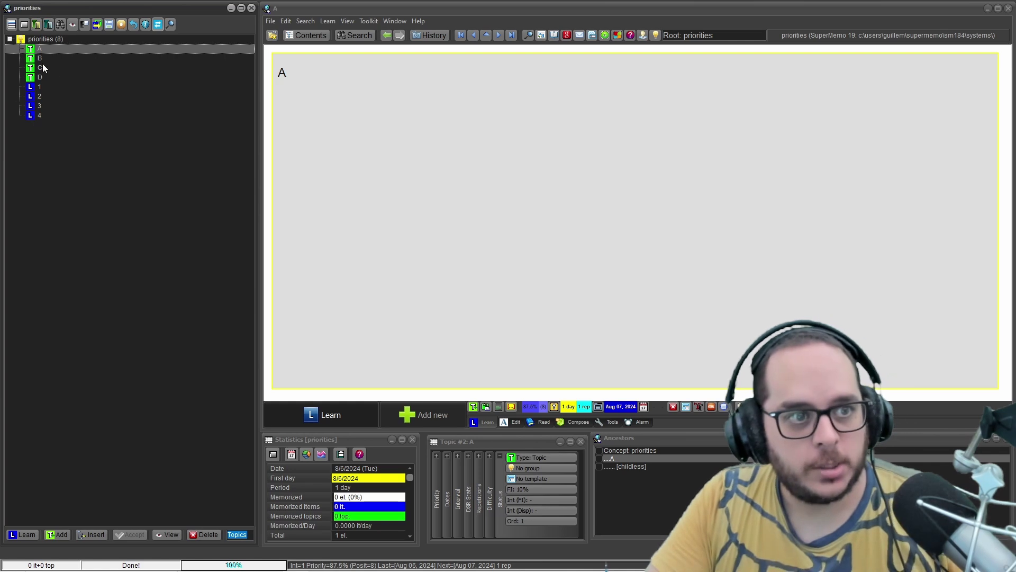
key(Up)
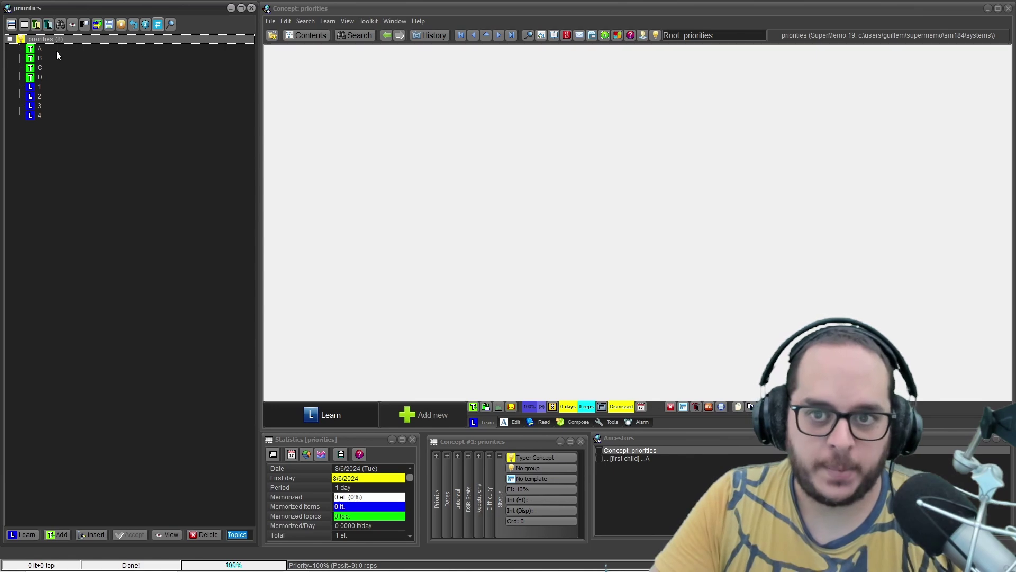
Open the priorities branch in an element browser and remove the priorities concept from the listed subset
key(ctrl+space)
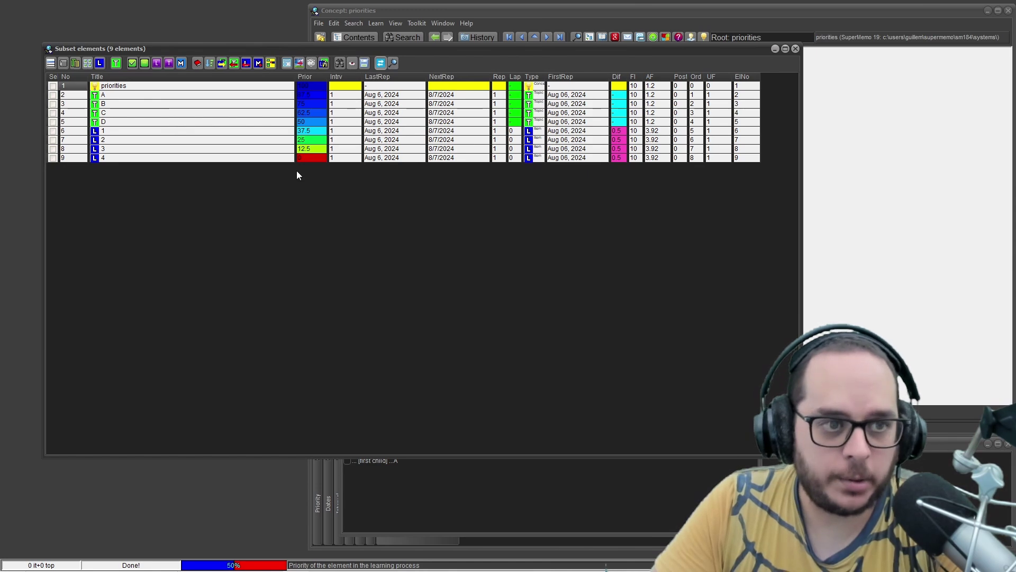
click(52, 87)
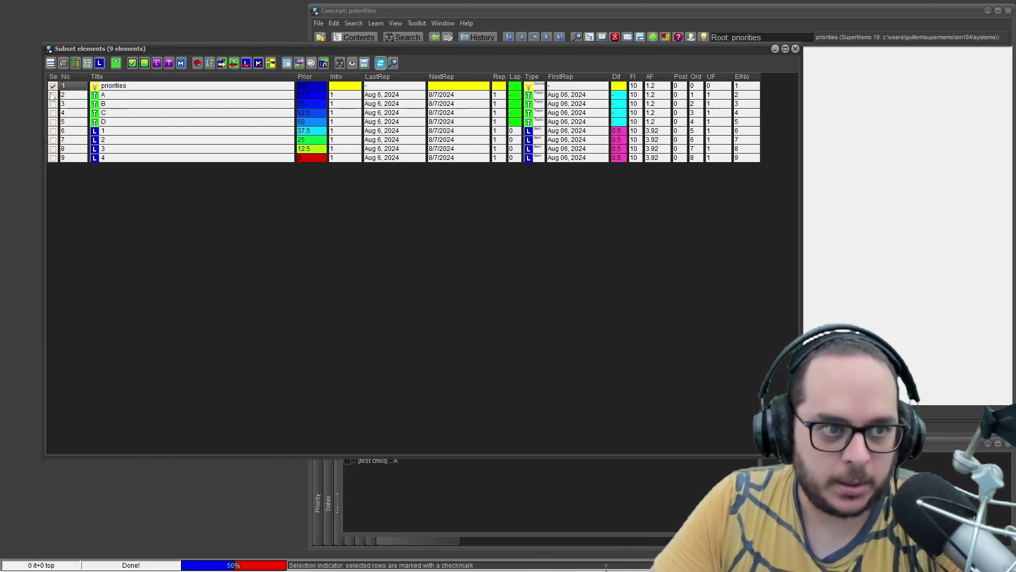
click(145, 64)
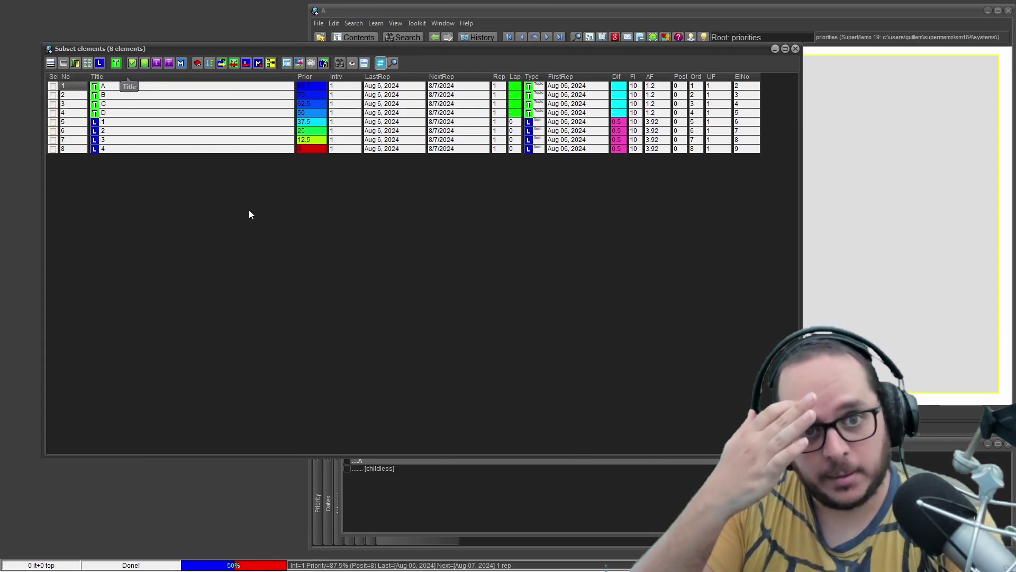
Try sorting the browser's elements by priority and by title in both directions
click(306, 77)
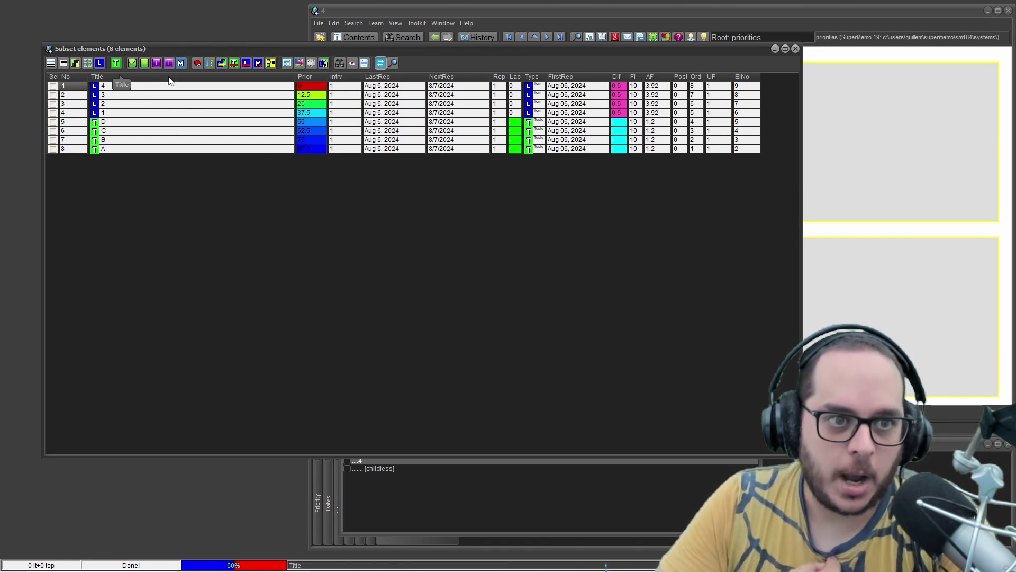
click(169, 77)
click(170, 77)
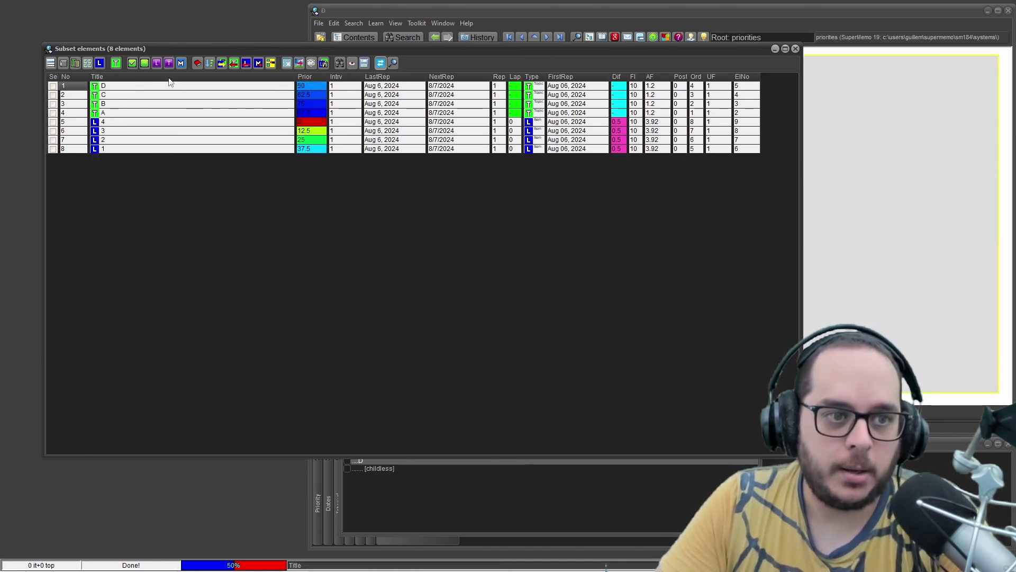
click(110, 79)
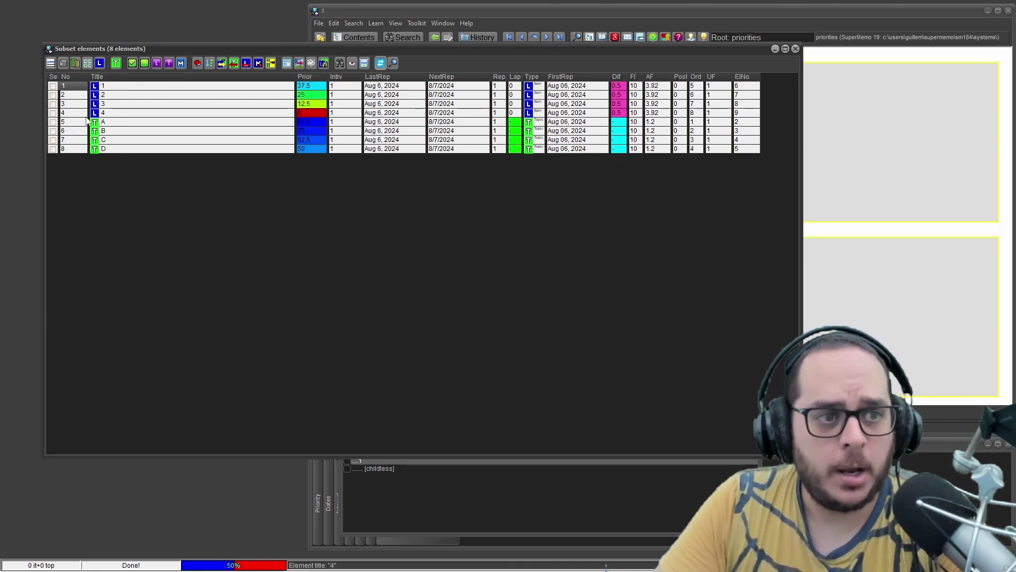
Sort the browser's elements by their order in the knowledge tree
click(50, 64)
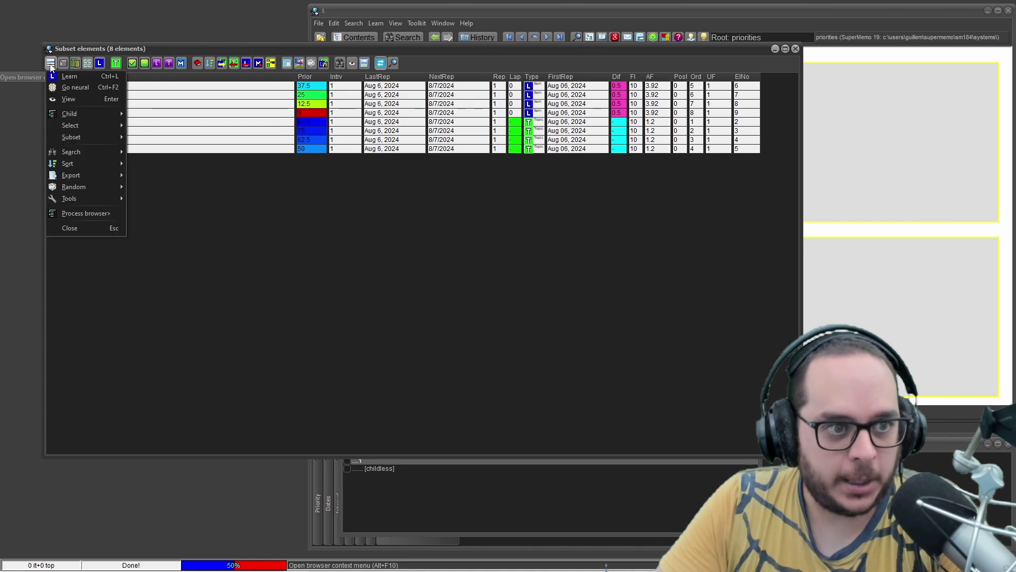
mouse_move(82, 115)
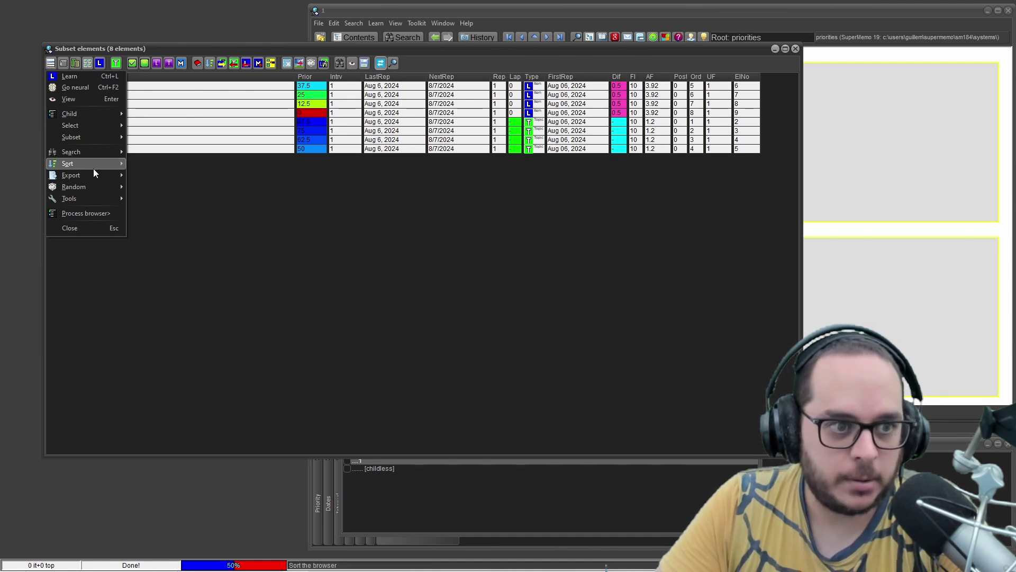
mouse_move(93, 168)
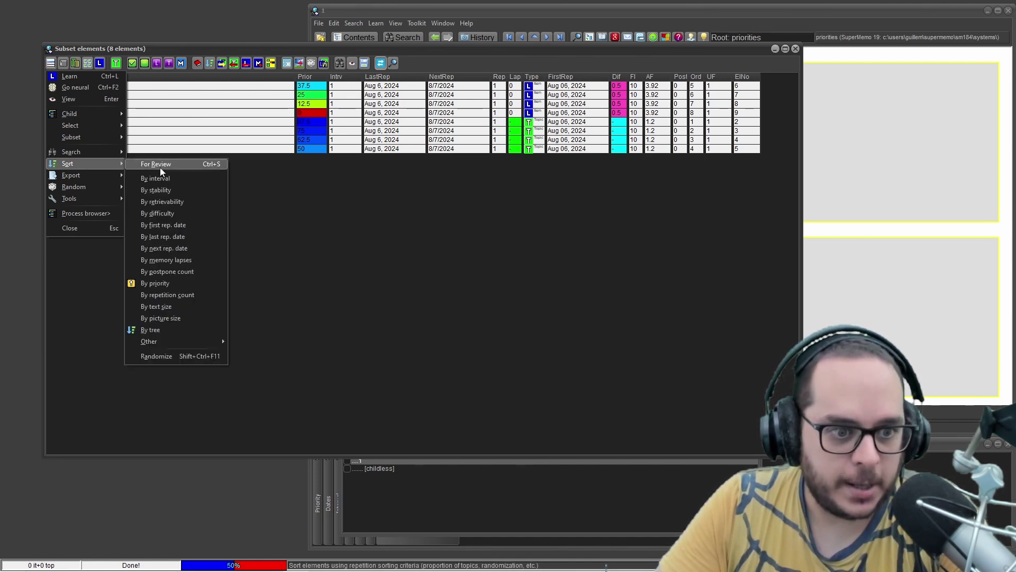
click(174, 334)
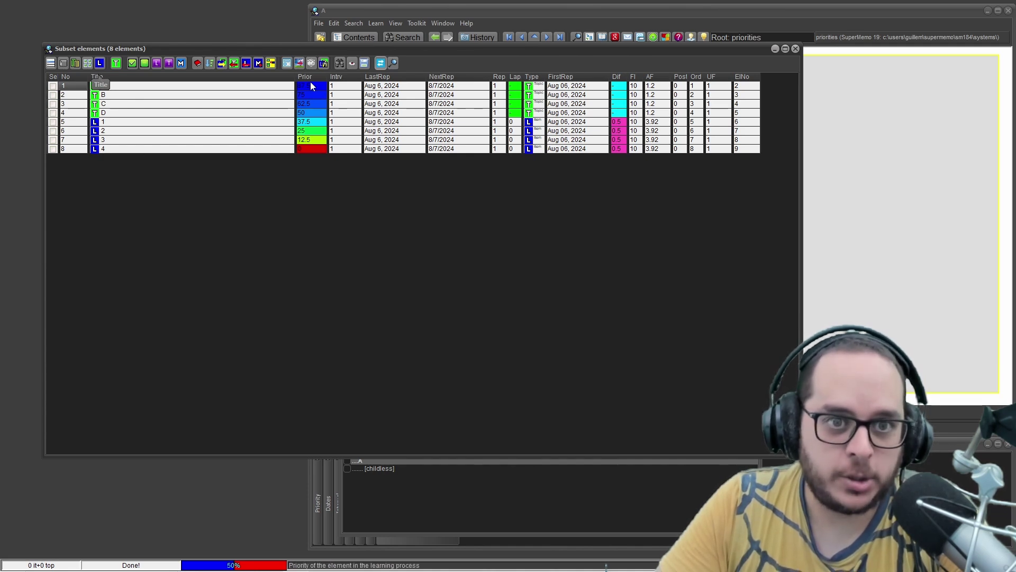
Spread the priorities of the listed elements from 0 to 100 percent with proportional adjustment enabled
click(63, 64)
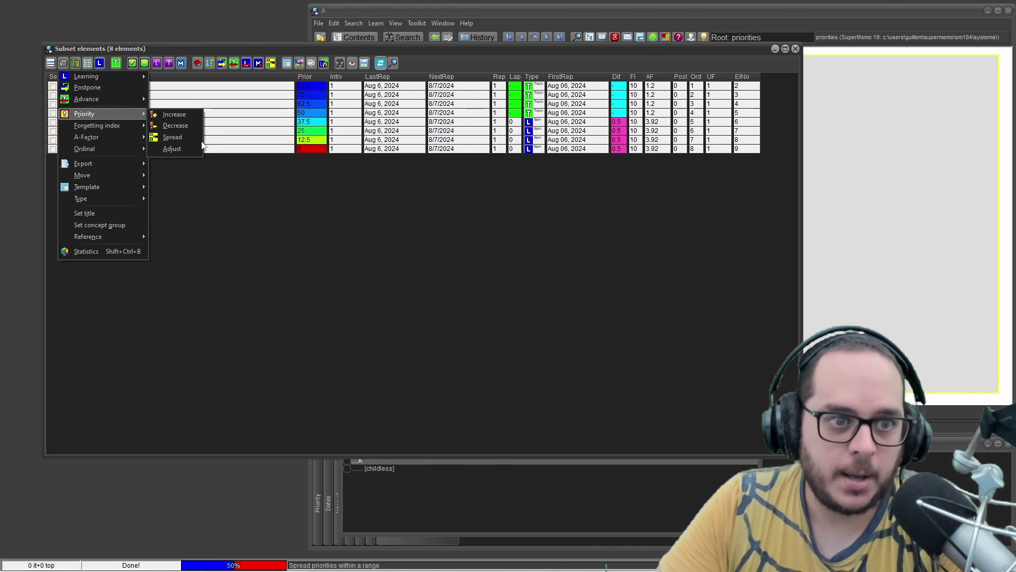
click(183, 151)
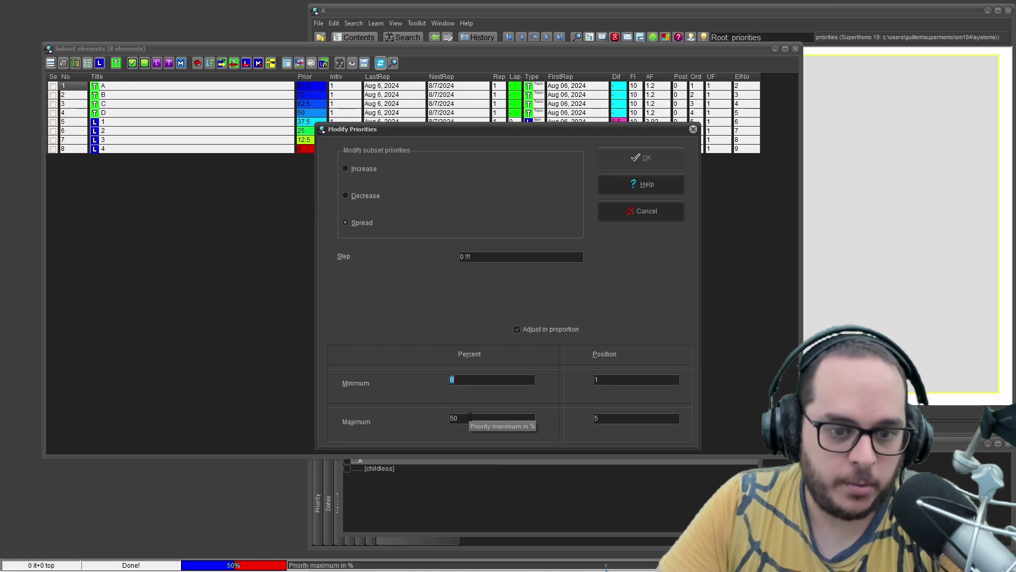
key(Tab)
text(100)
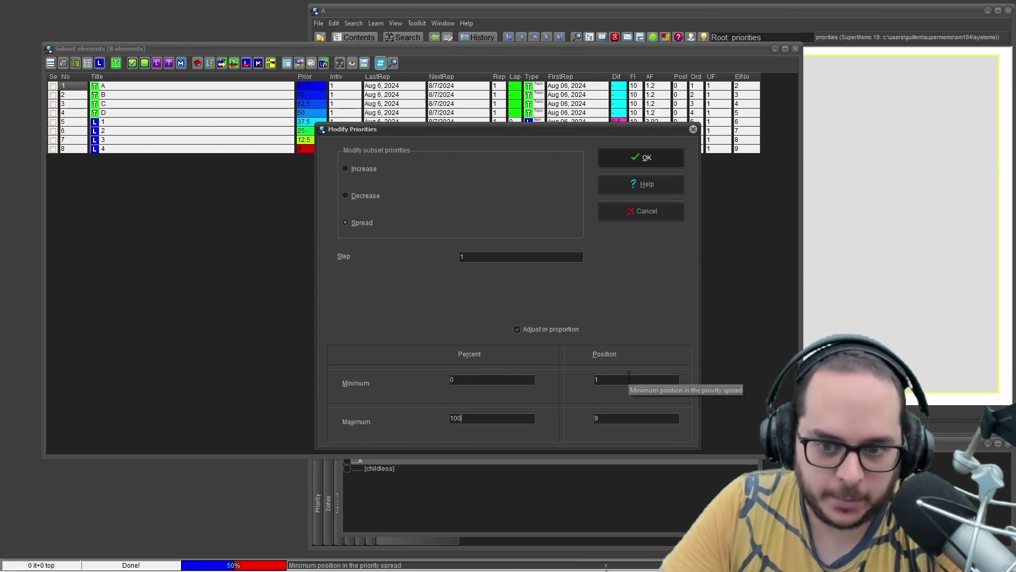
click(651, 155)
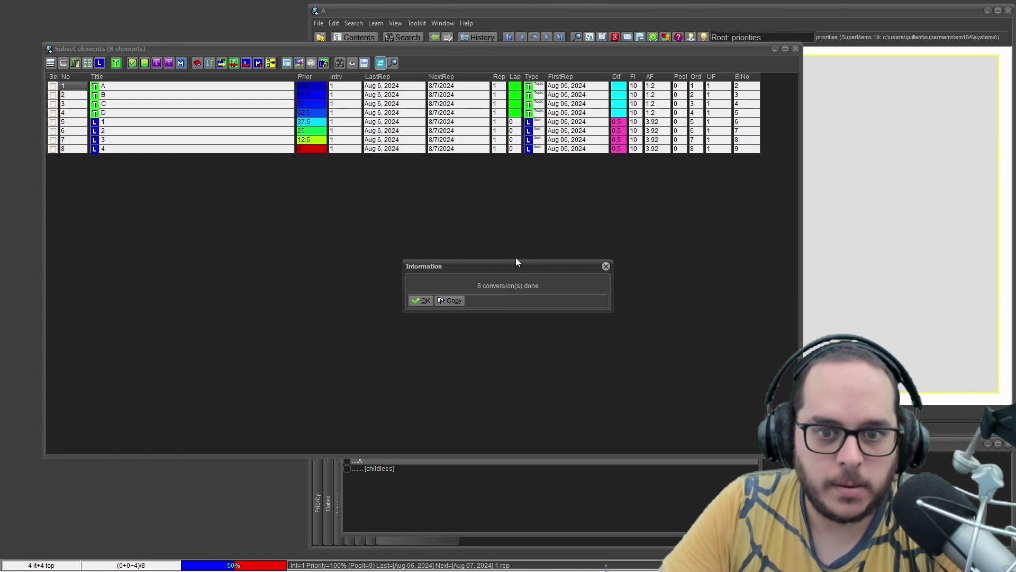
click(416, 302)
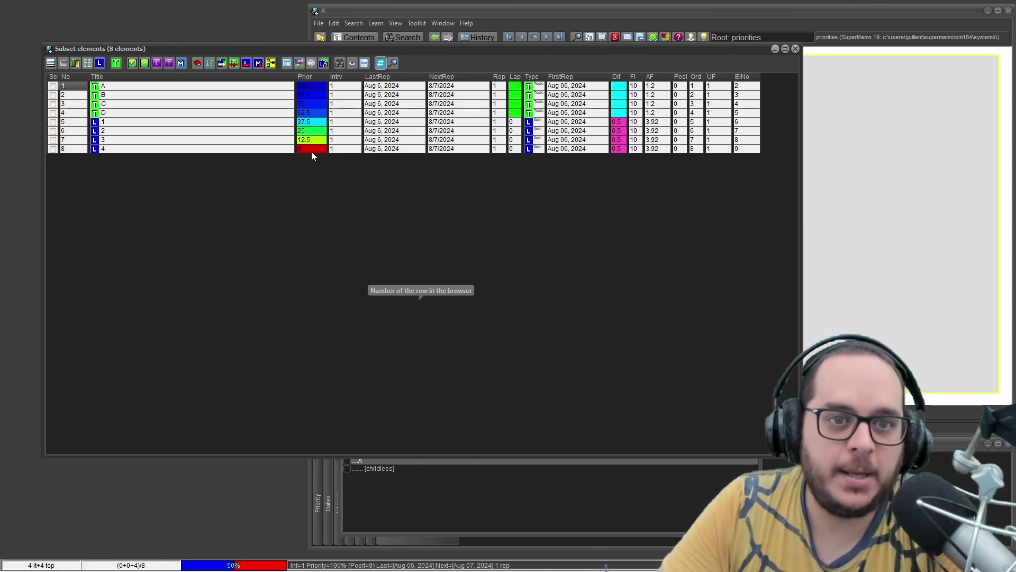
Spread the listed elements' priorities from 0 to 100 percent in browser order, with proportional adjustment turned off
click(62, 64)
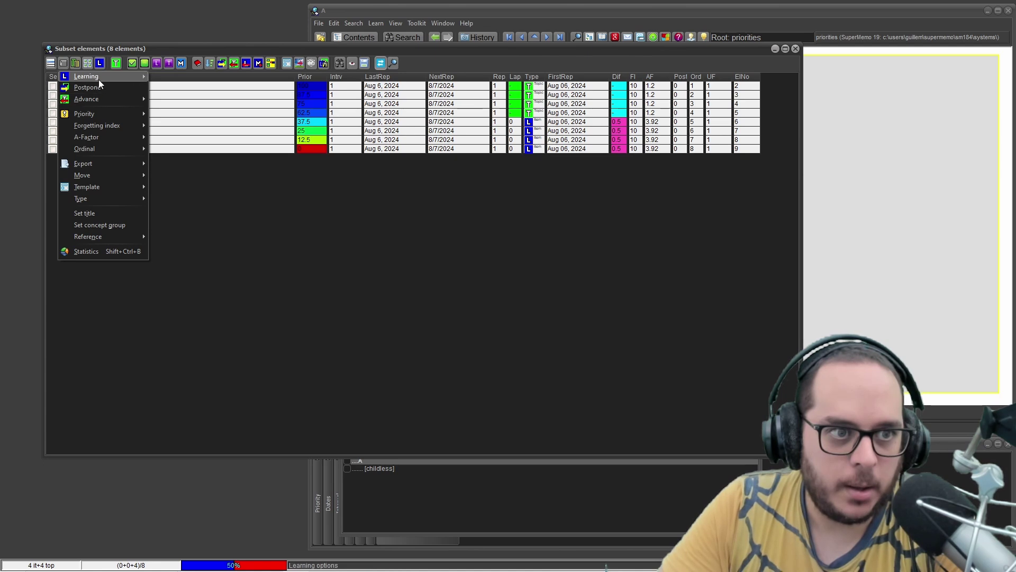
mouse_move(104, 113)
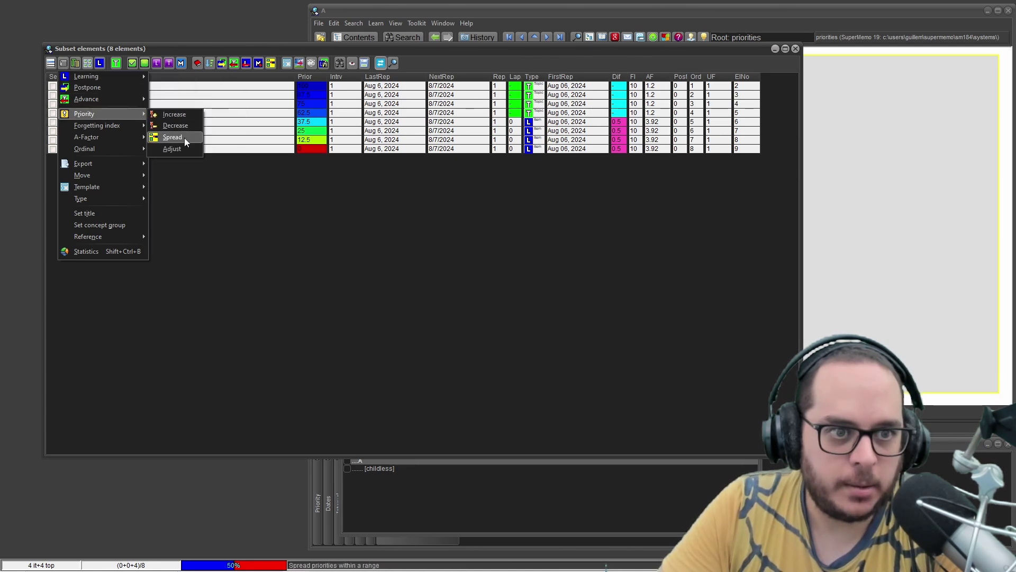
click(181, 151)
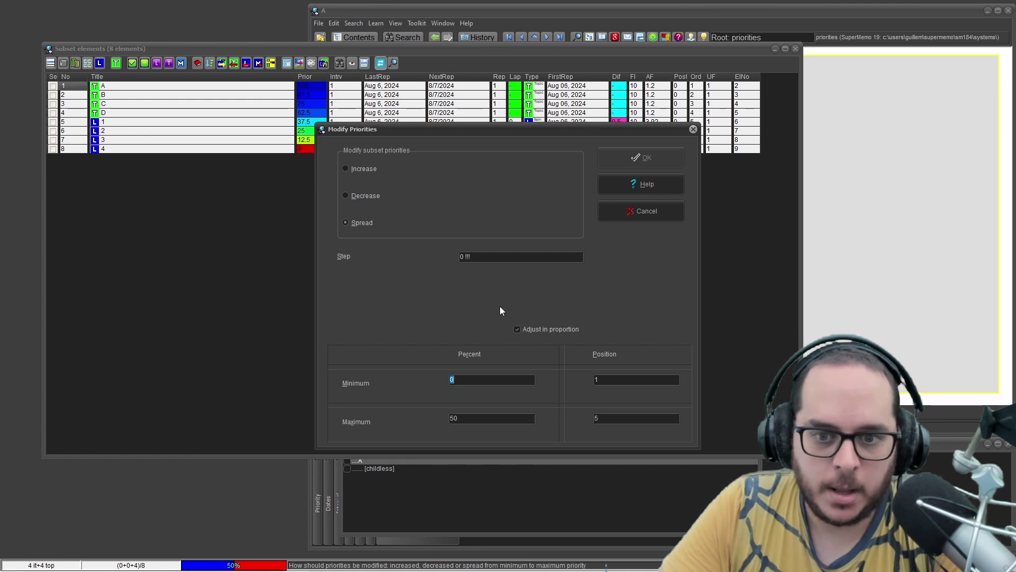
click(518, 331)
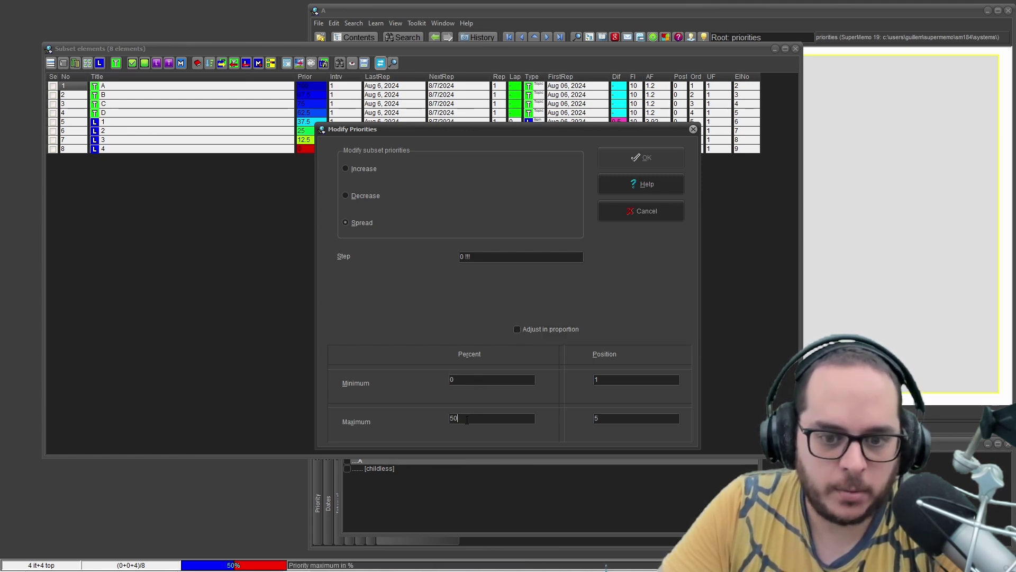
key(Tab)
text(100)
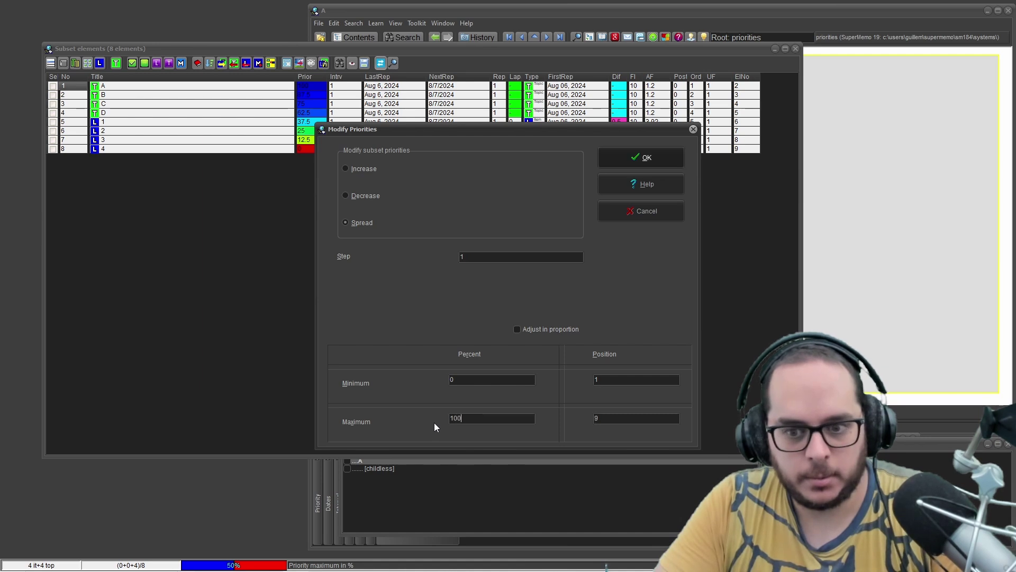
key(shift+Tab)
key(space)
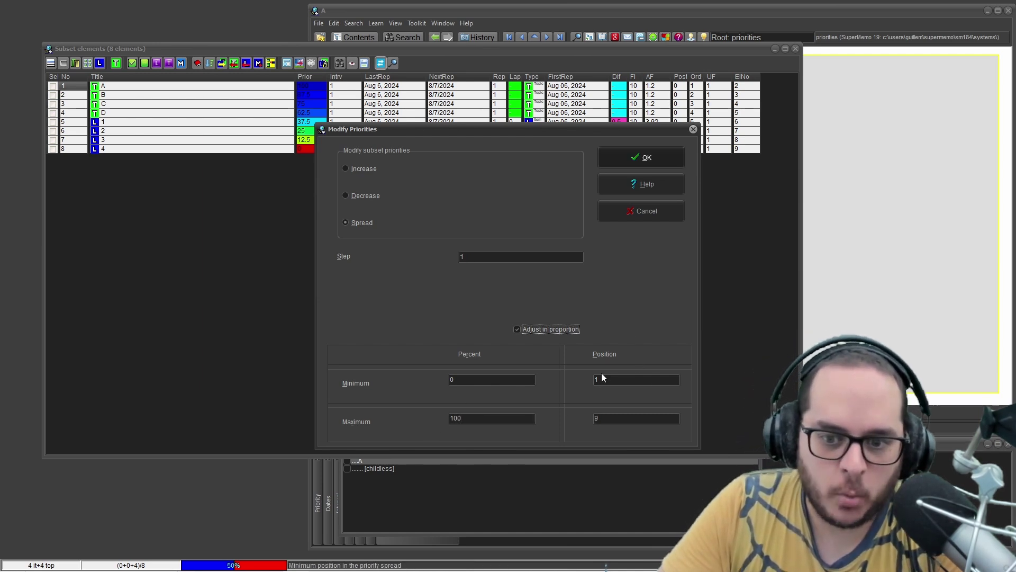
click(518, 336)
click(620, 159)
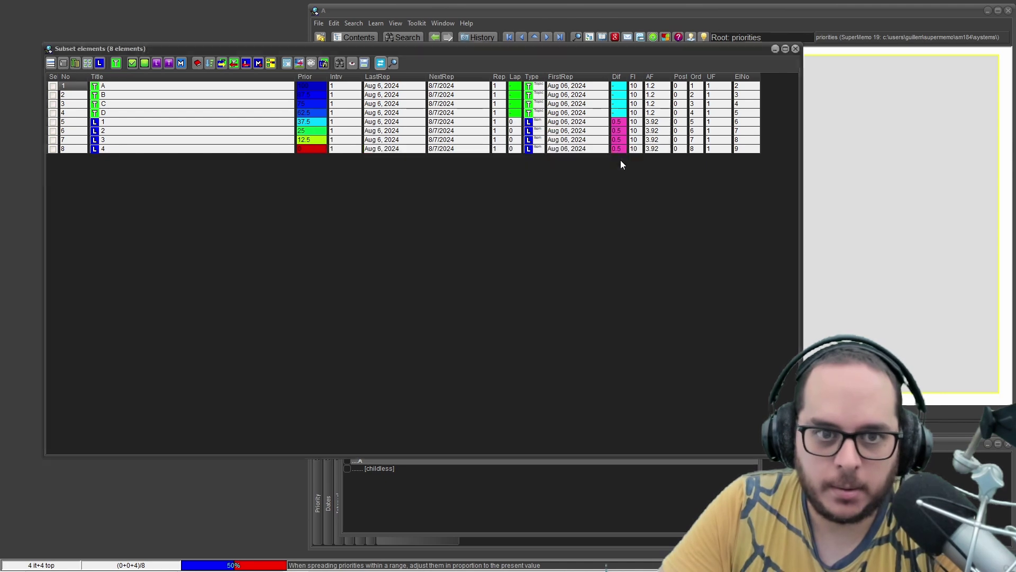
click(422, 300)
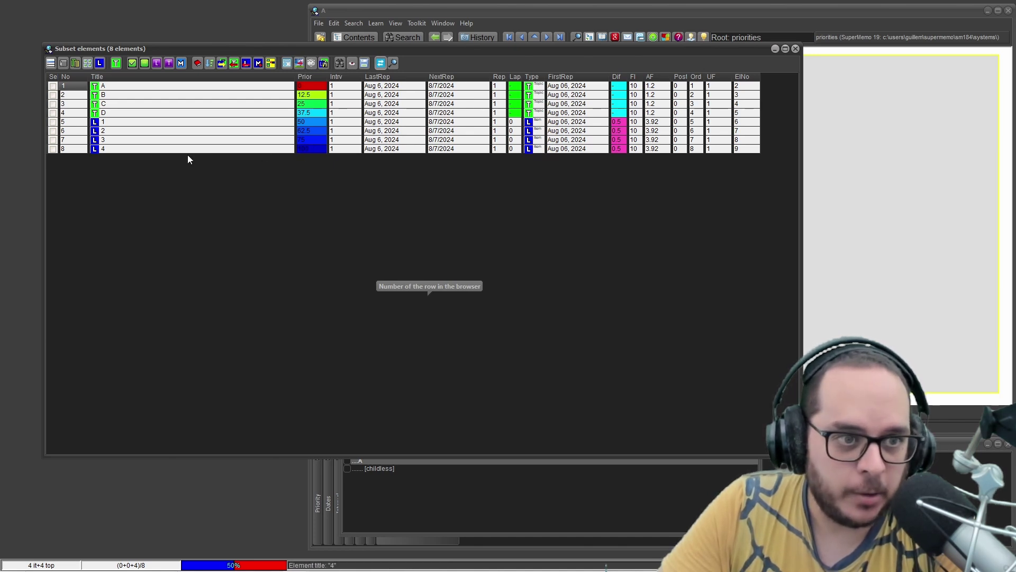
Check the priorities of items 3 and 4 in the element browser and close the browser
click(298, 139)
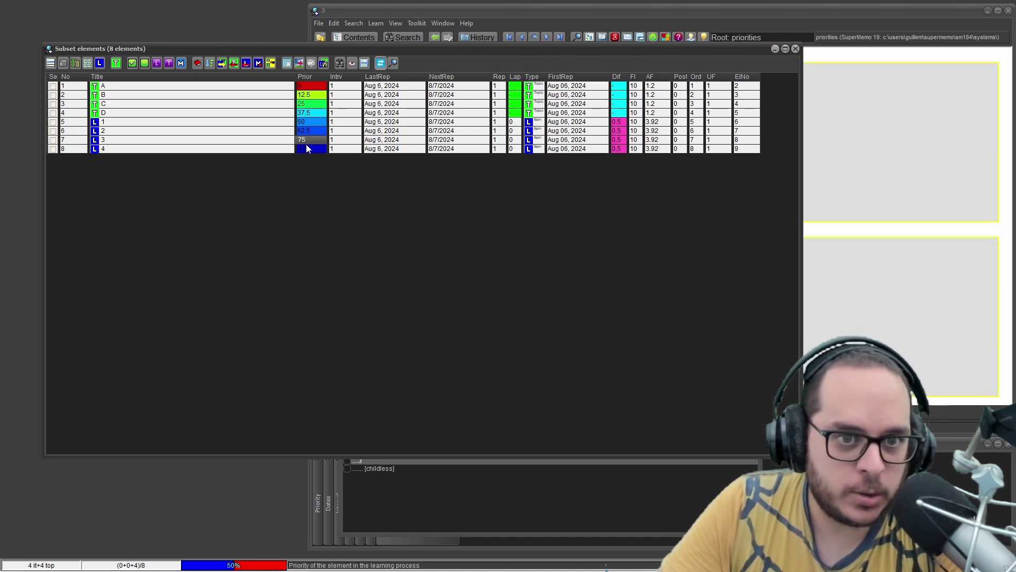
click(308, 148)
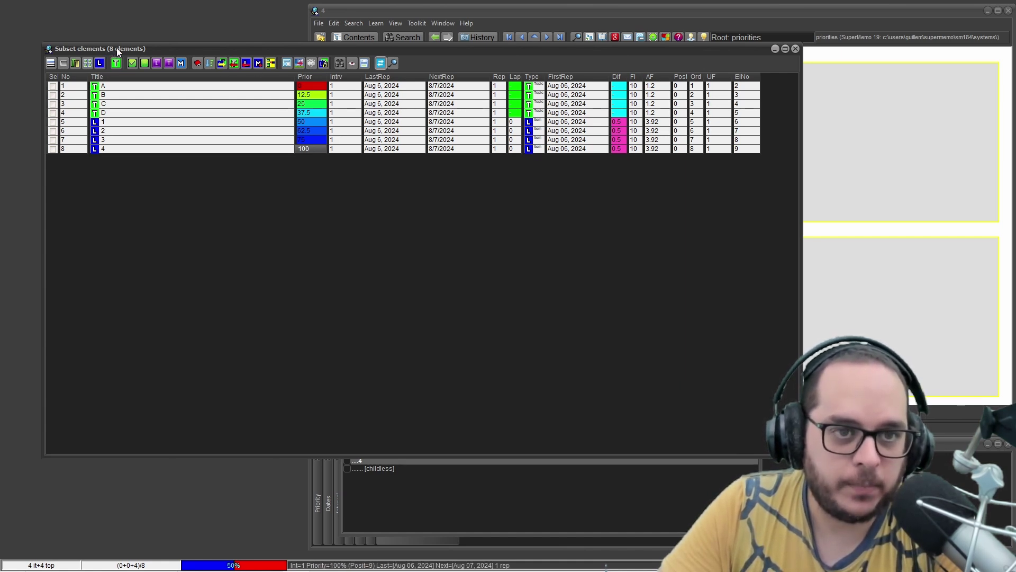
drag(117, 48, 147, 83)
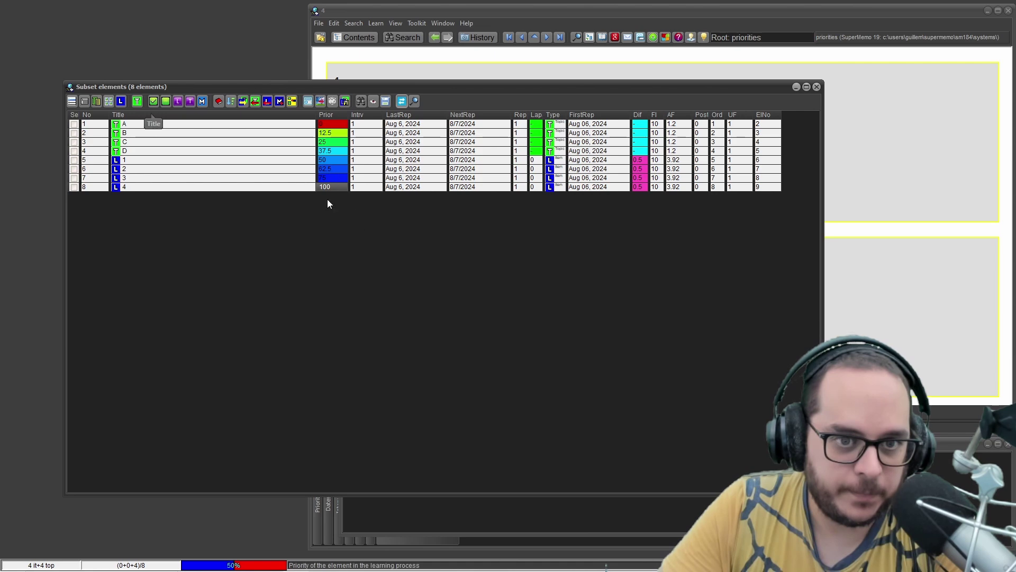
click(817, 86)
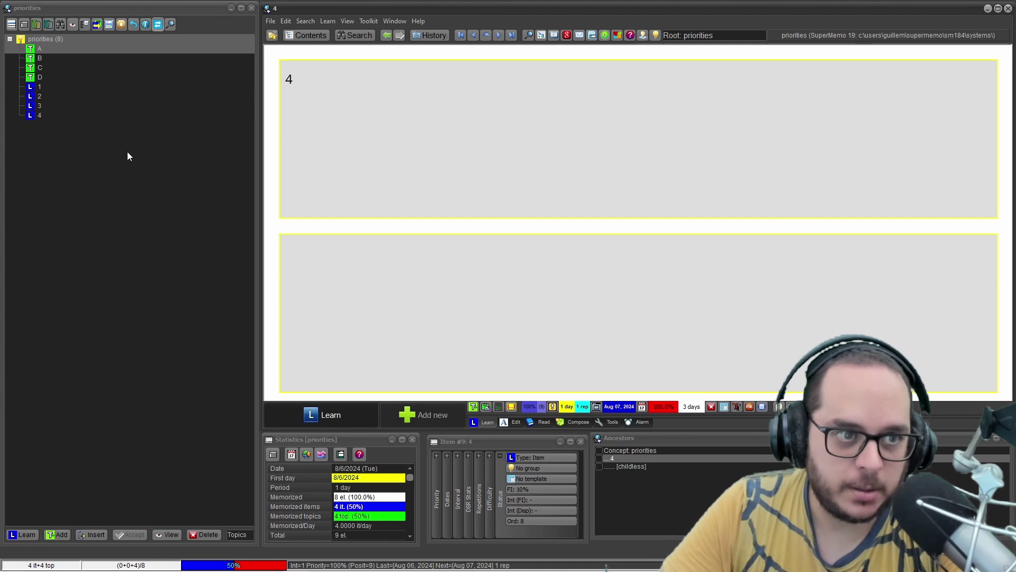
Examine topic A's position and percentage in its element priority settings, leaving the values as they are
click(79, 154)
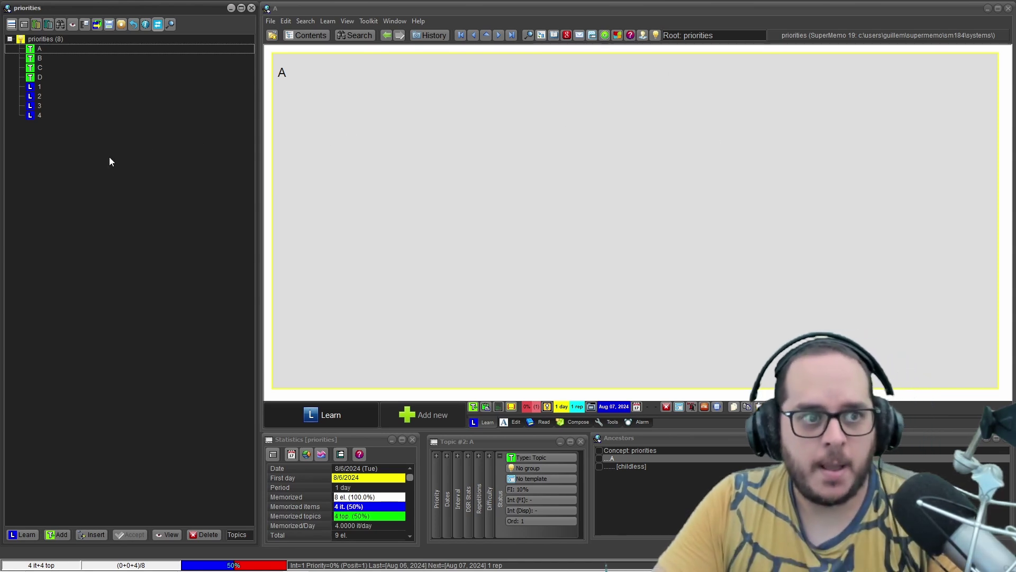
click(44, 39)
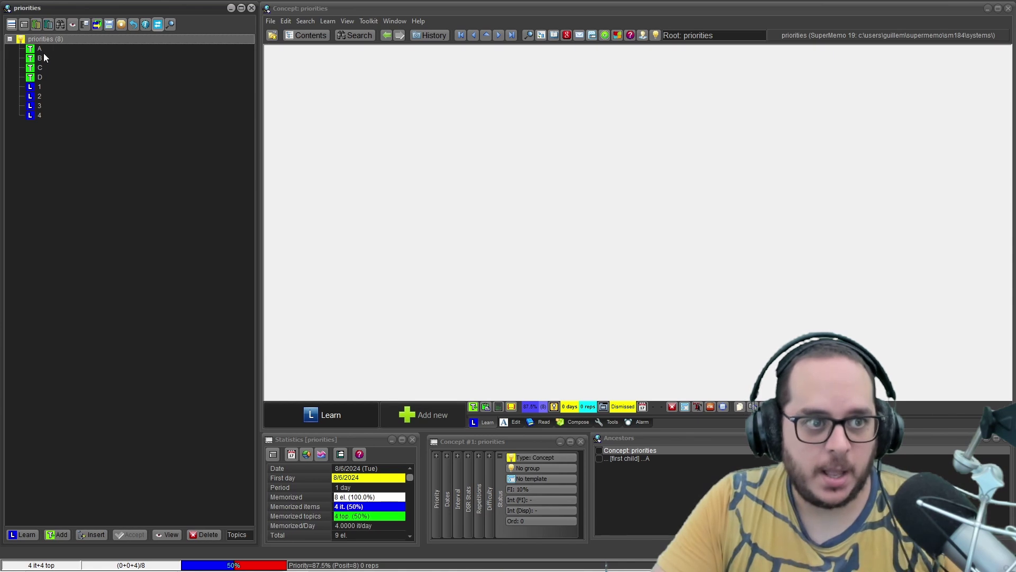
click(44, 51)
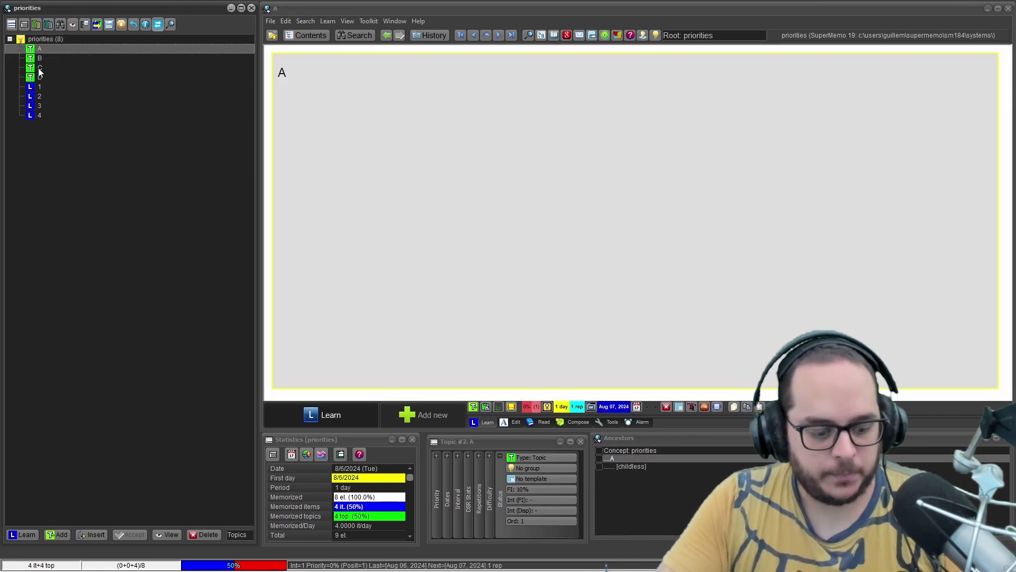
key(alt+p)
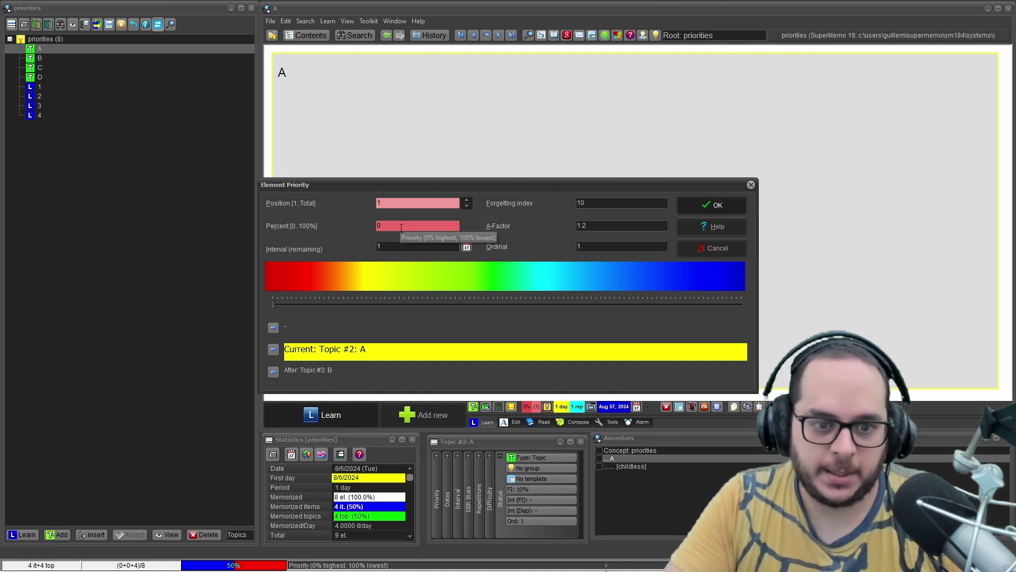
key(Return)
click(57, 51)
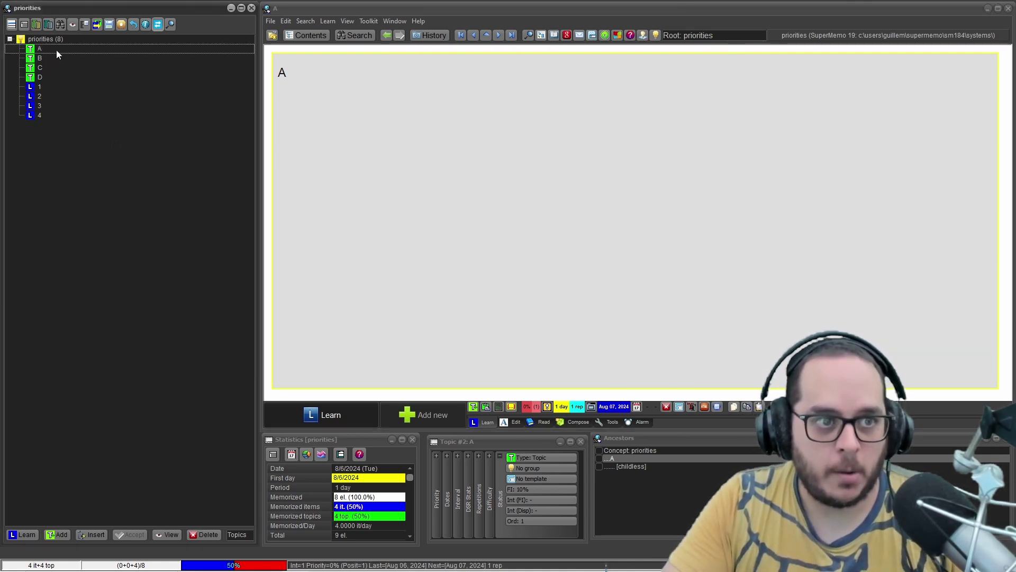
Browse the root concept's subset and narrow the browser to the unselected elements, excluding the priorities concept
click(47, 40)
key(ctrl+space)
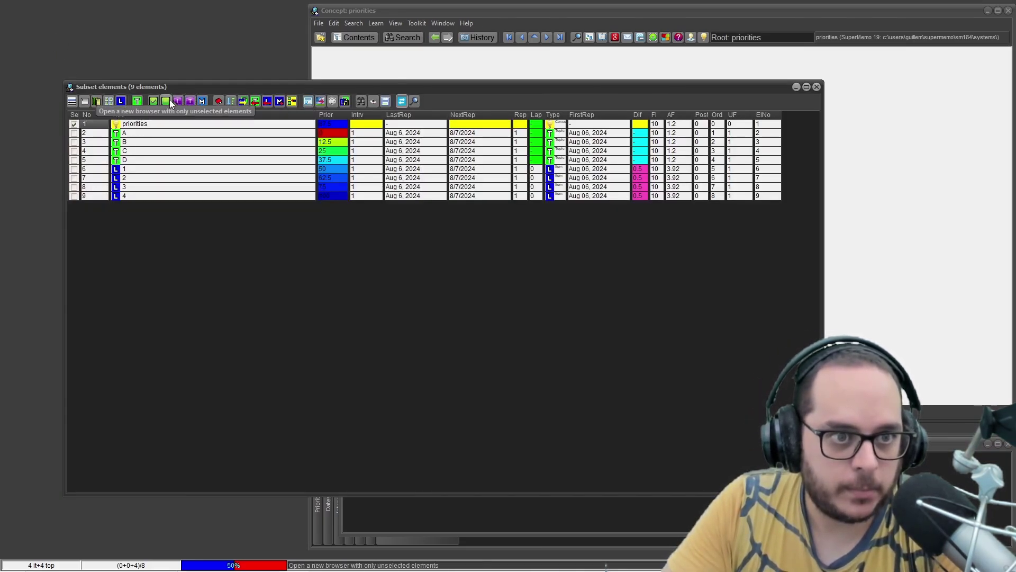
click(169, 100)
Spread the browser elements' priorities from 0 to 100 percent with Adjust in proportion turned off, and return to the main layout
click(85, 102)
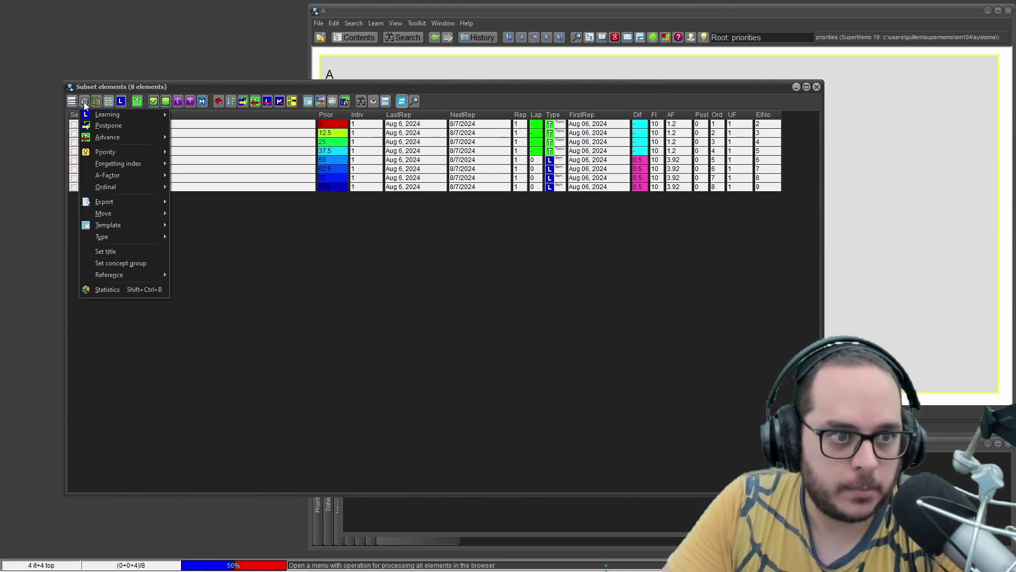
mouse_move(125, 153)
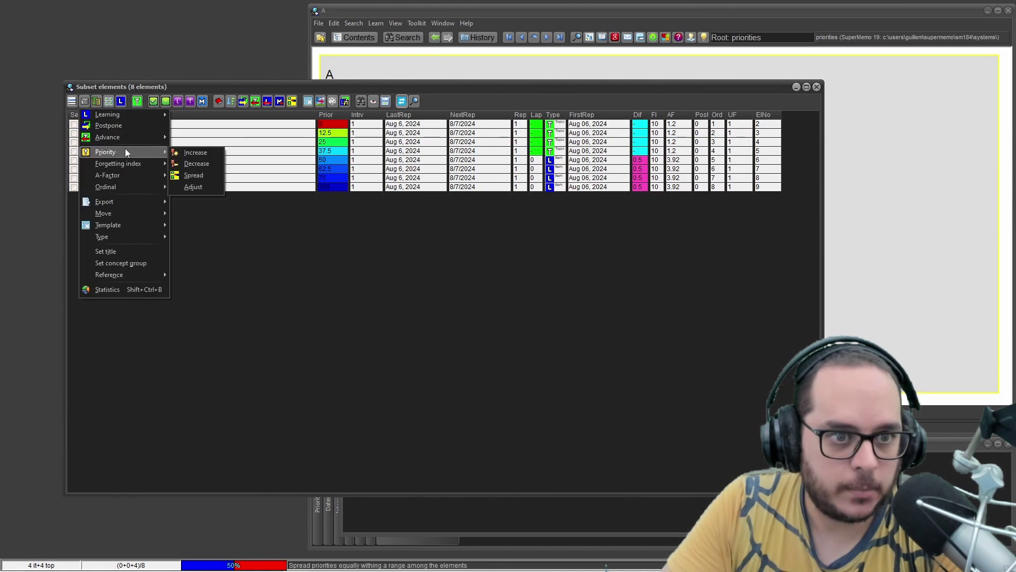
click(194, 185)
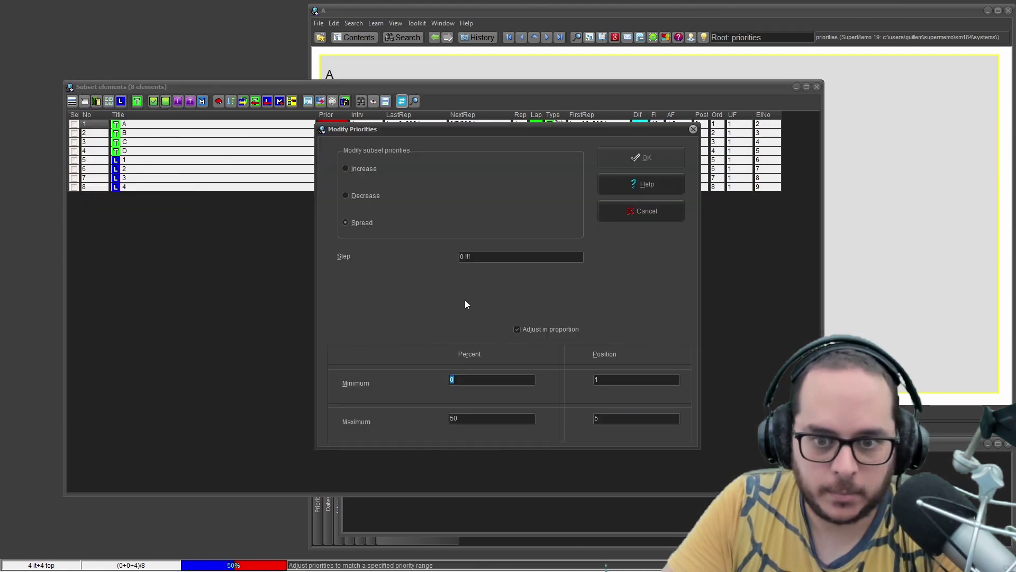
click(517, 329)
key(Tab)
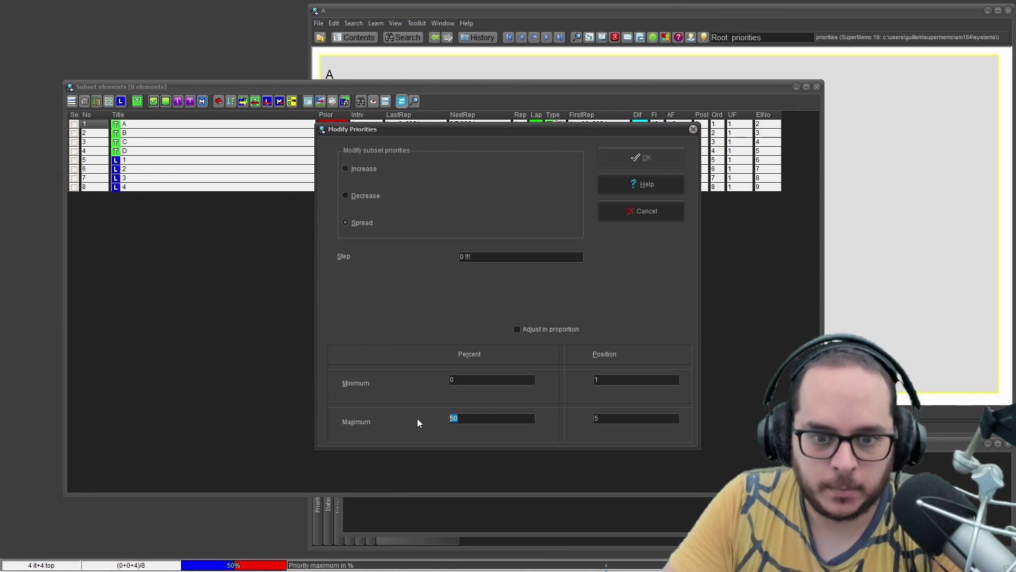
text(100)
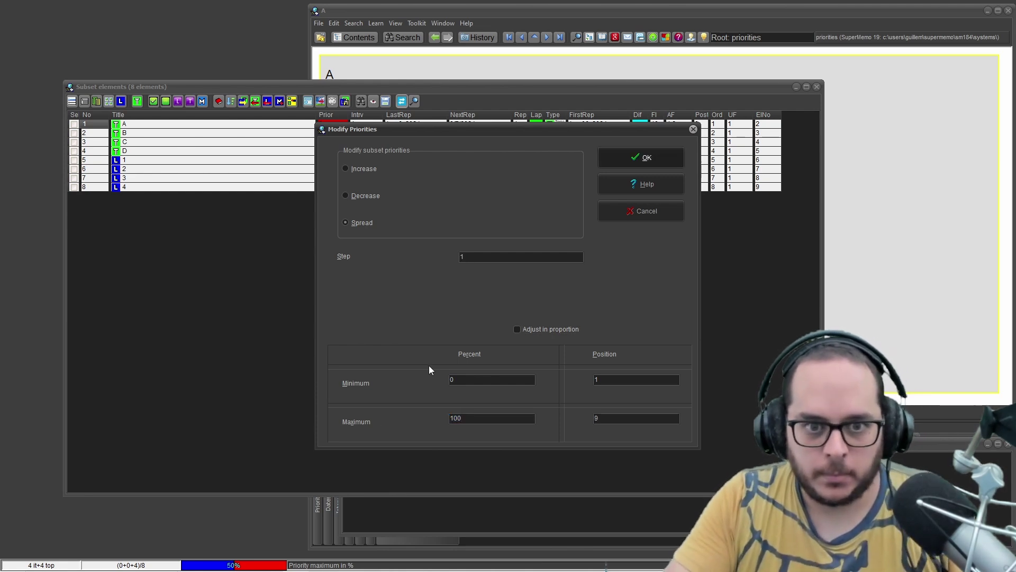
click(646, 159)
key(ctrl+F5)
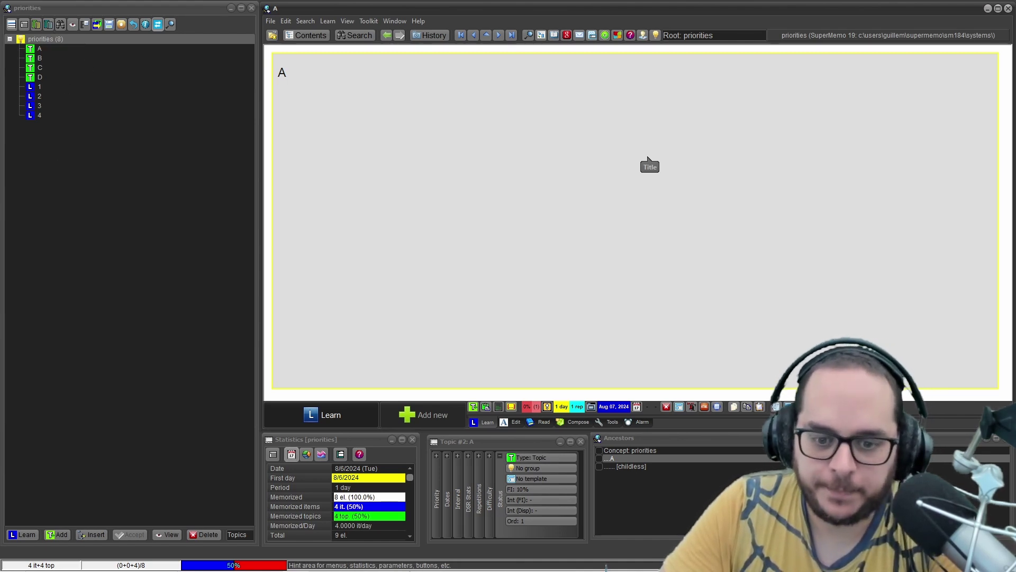
Switch to the web browser and play the SuperMemo Priority for Beginners video in full screen
mouse_move(412, 567)
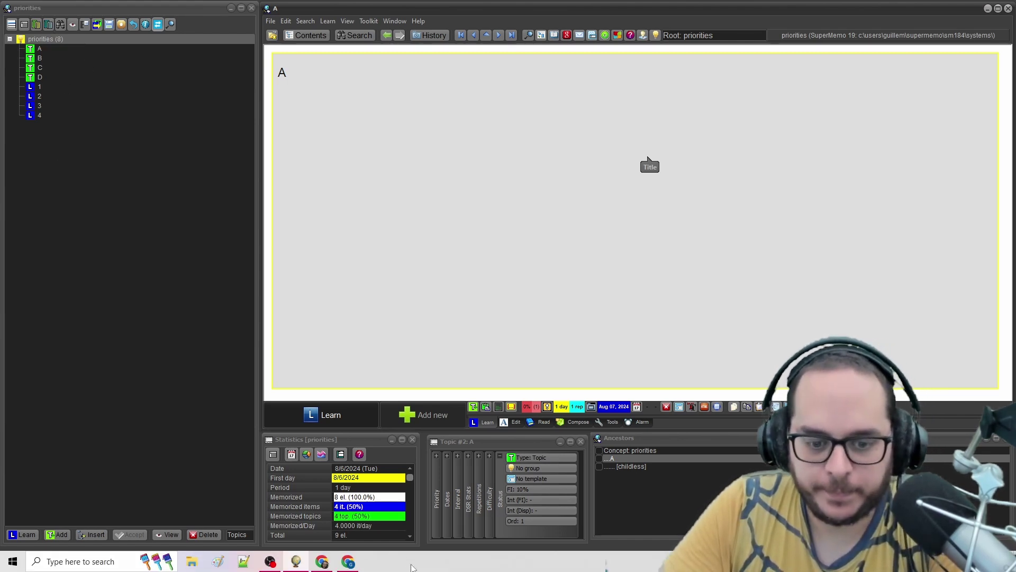
click(348, 561)
click(437, 294)
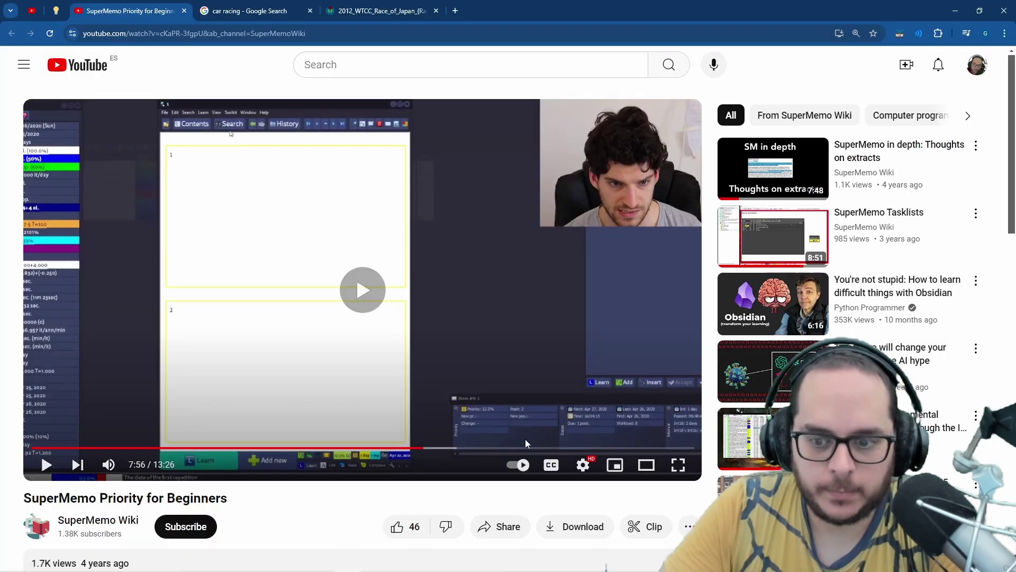
click(678, 464)
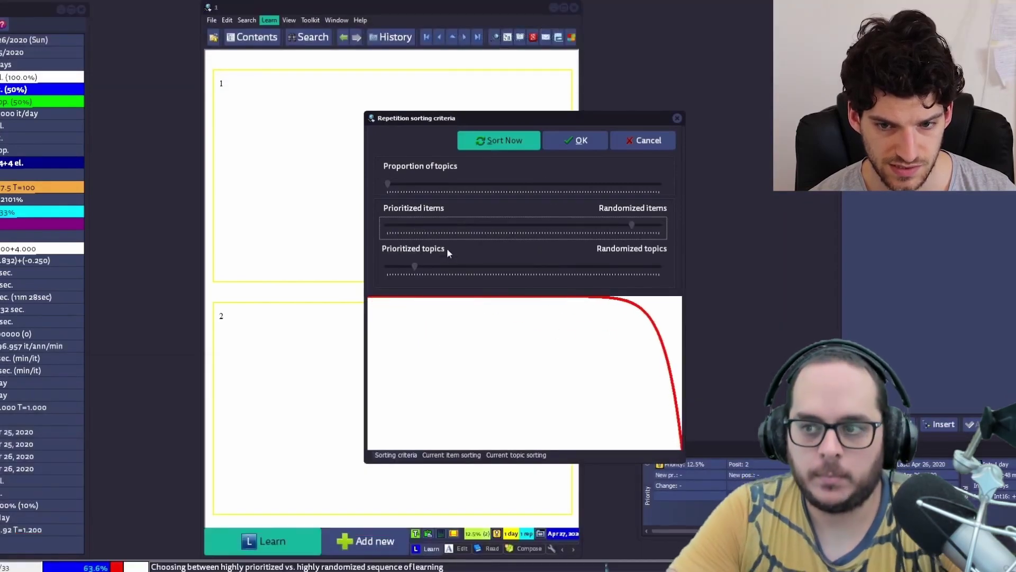
Watch the video's demonstration of randomized items and topics in the repetition sorting criteria, pausing it between the parts
mouse_move(633, 365)
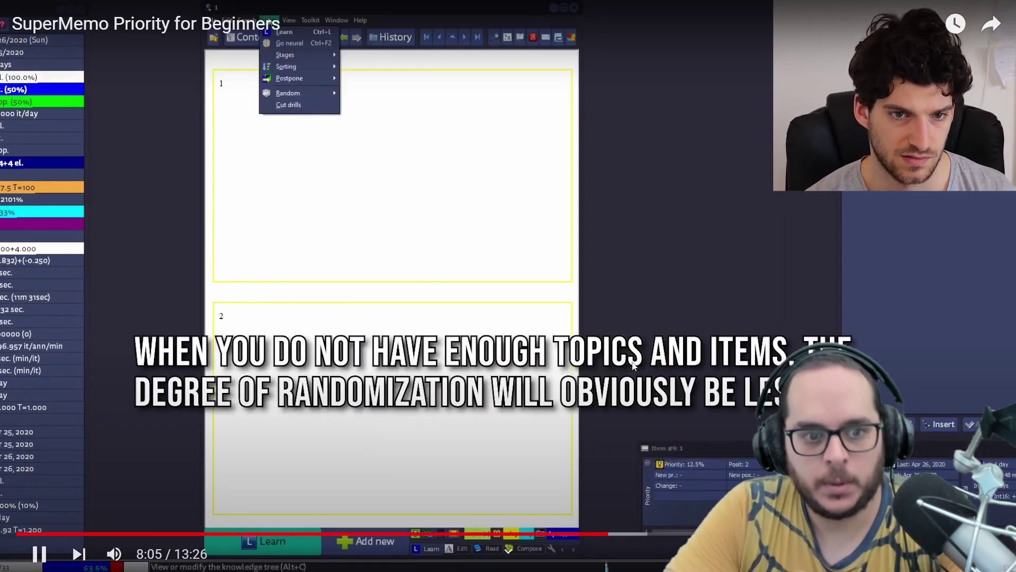
click(634, 365)
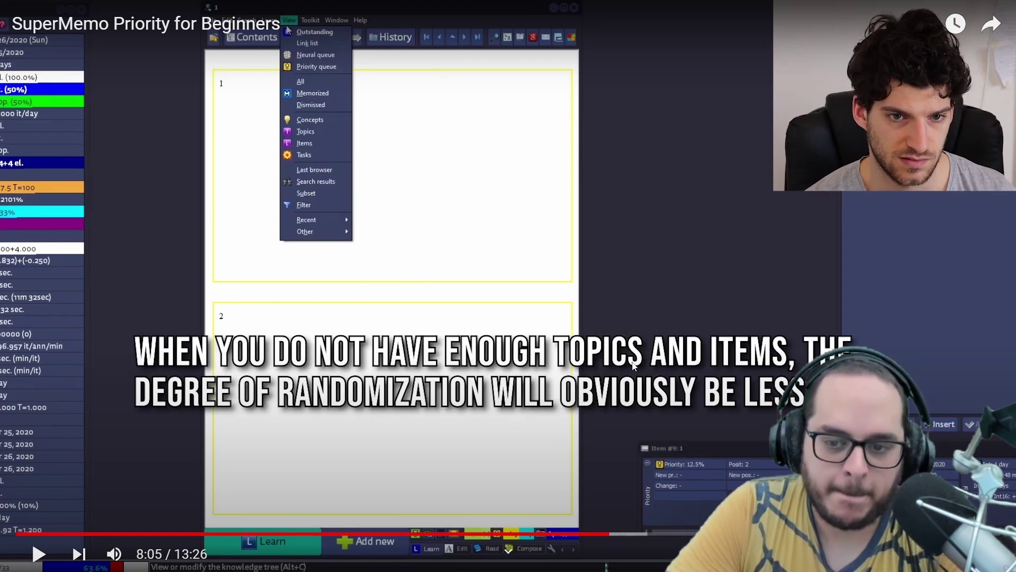
click(633, 364)
click(633, 364)
click(632, 364)
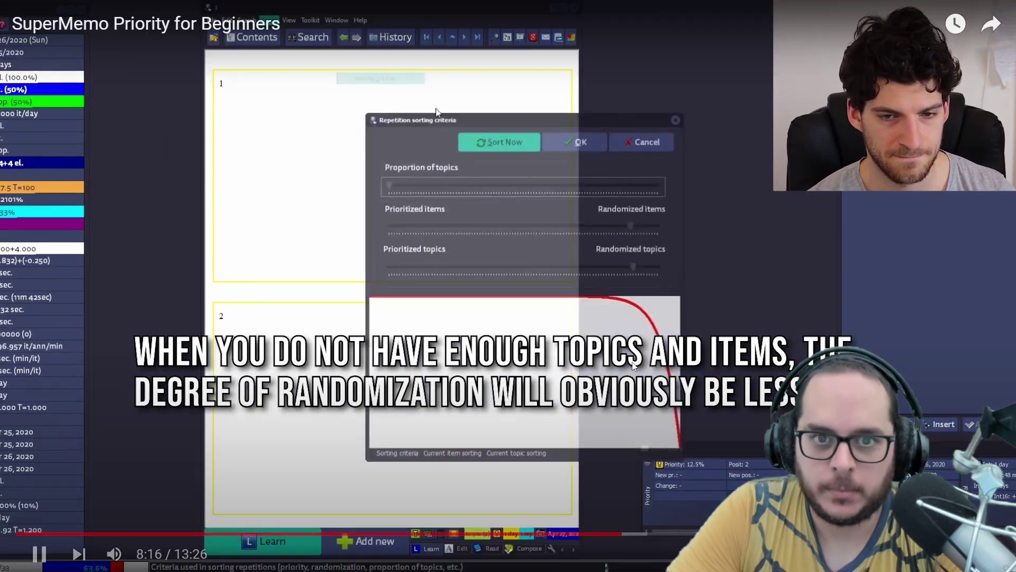
click(633, 365)
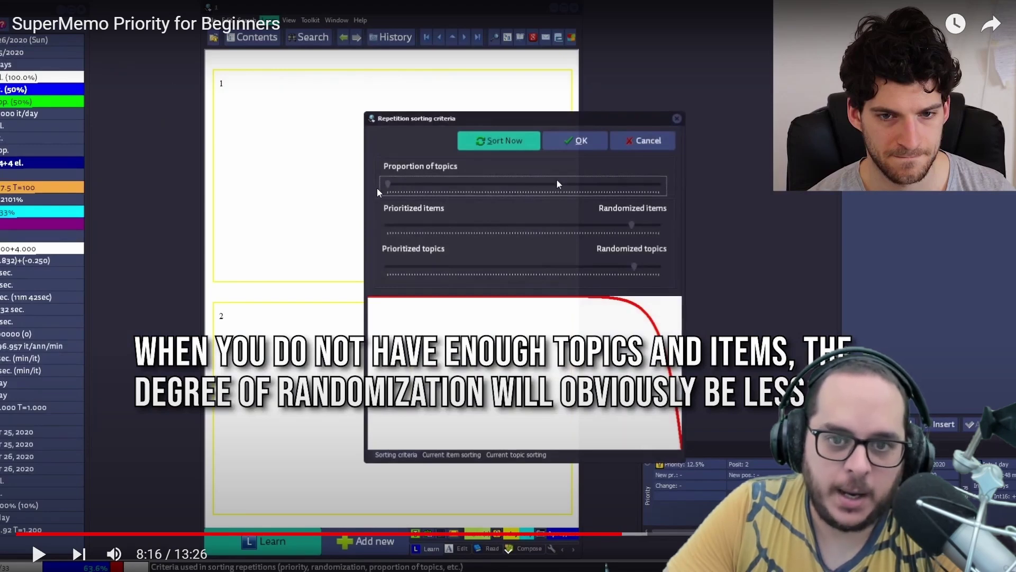
click(607, 203)
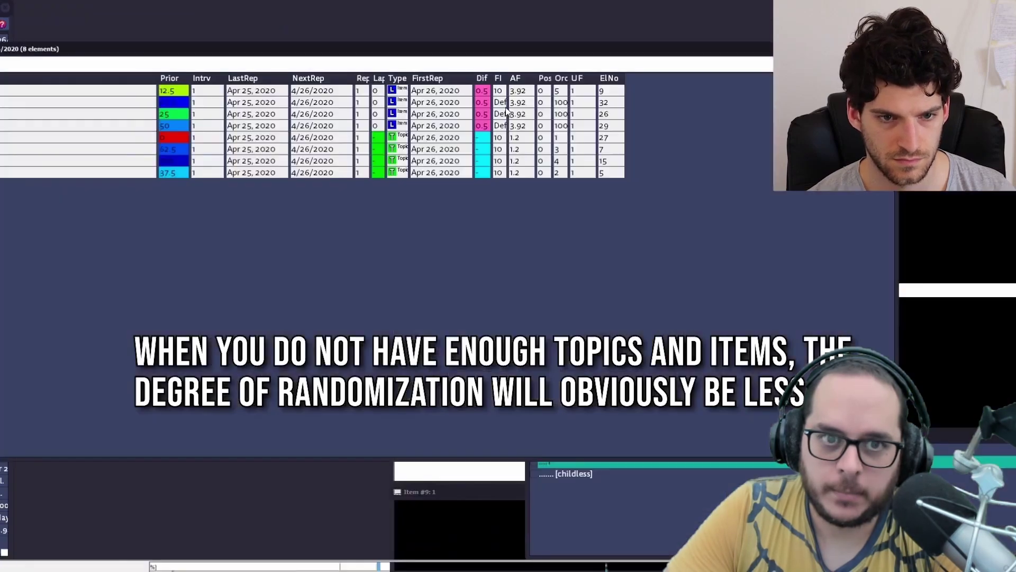
click(433, 117)
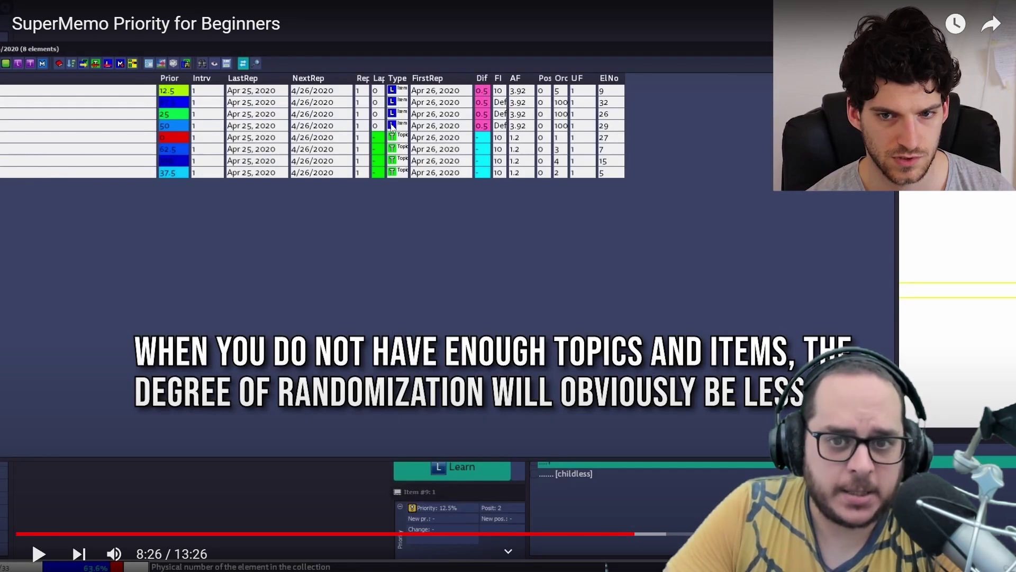
Watch the video's comparison of prioritized item and topic sorting, pause it at 9:33 and leave full screen
click(390, 220)
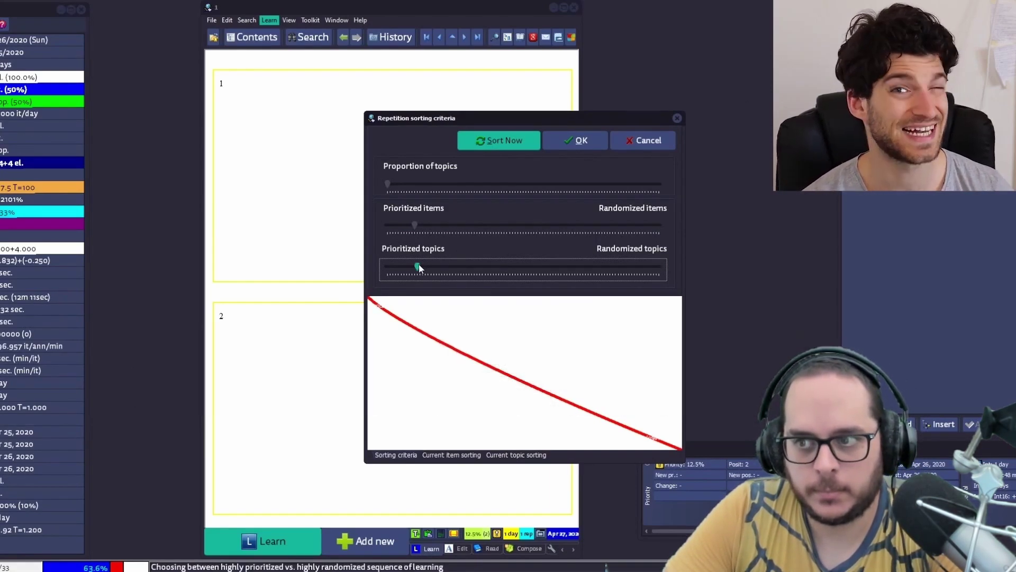
drag(418, 268, 525, 267)
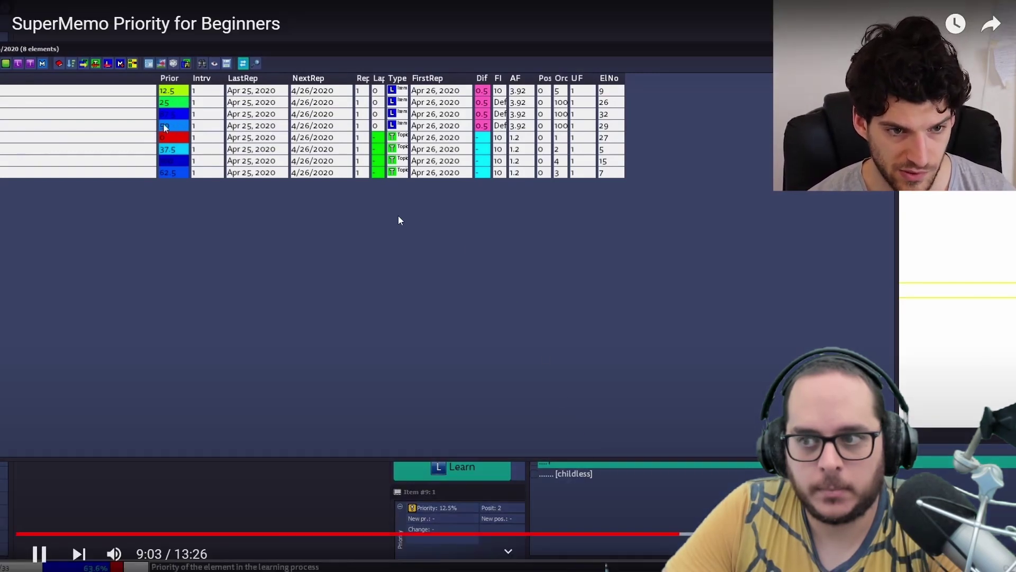
click(393, 207)
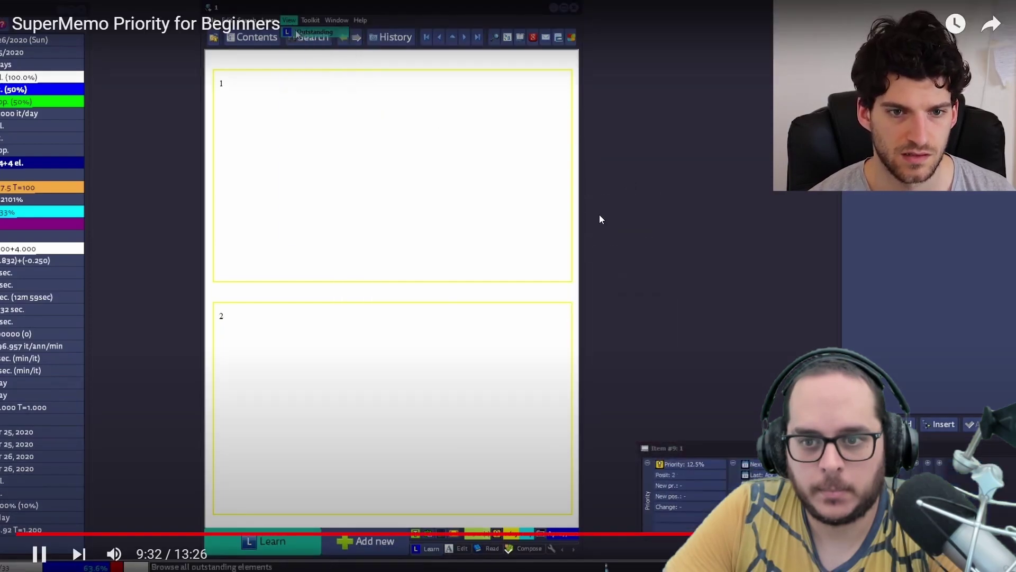
click(600, 218)
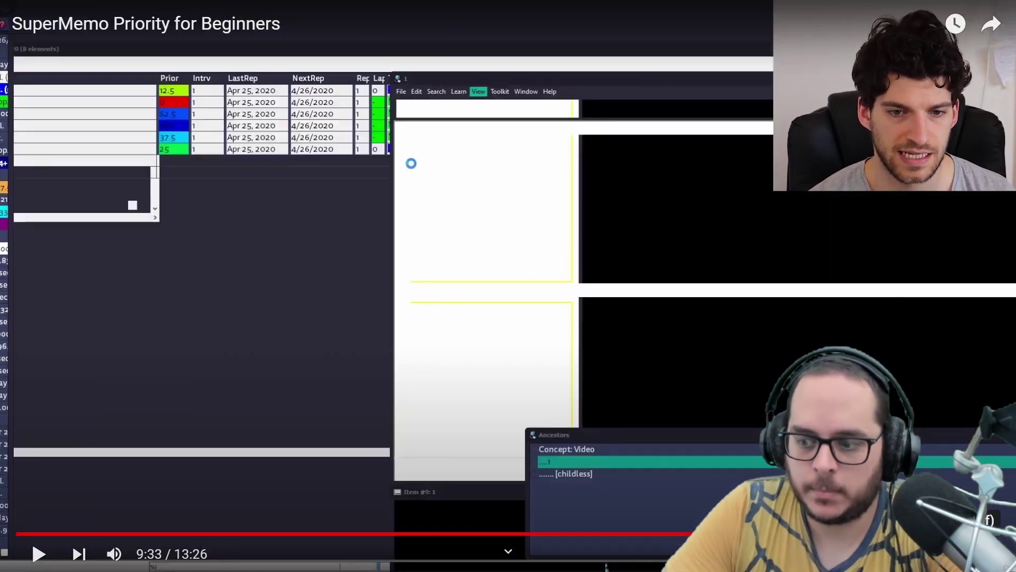
key(Escape)
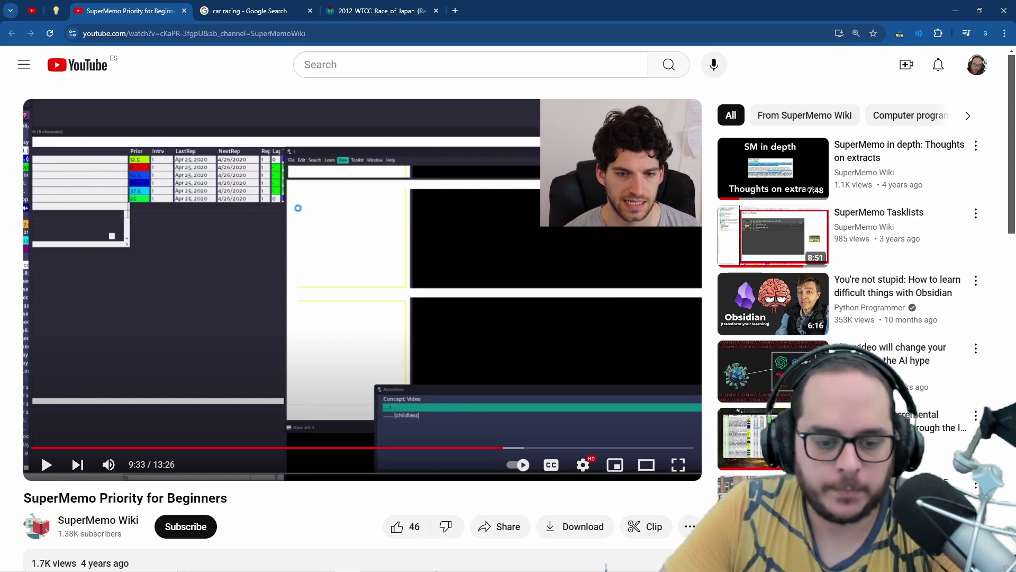
Close the browser tab with the car racing Google search
mouse_move(386, 558)
mouse_move(297, 564)
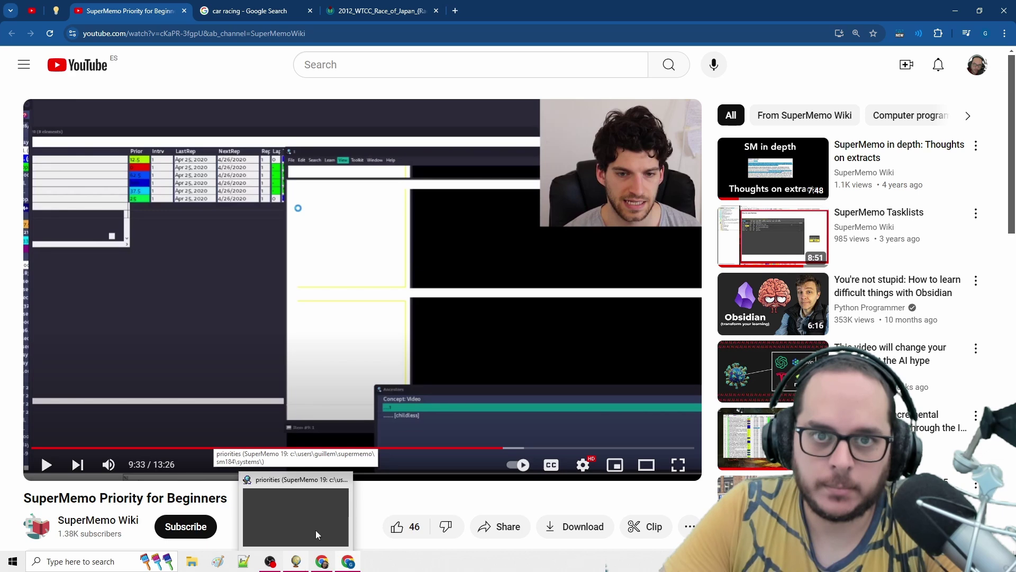
click(310, 11)
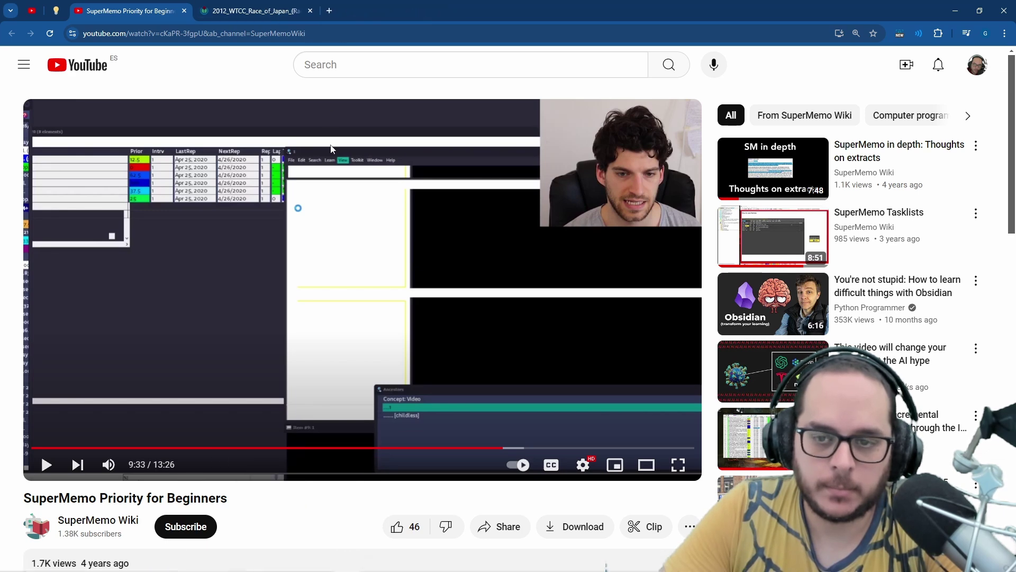
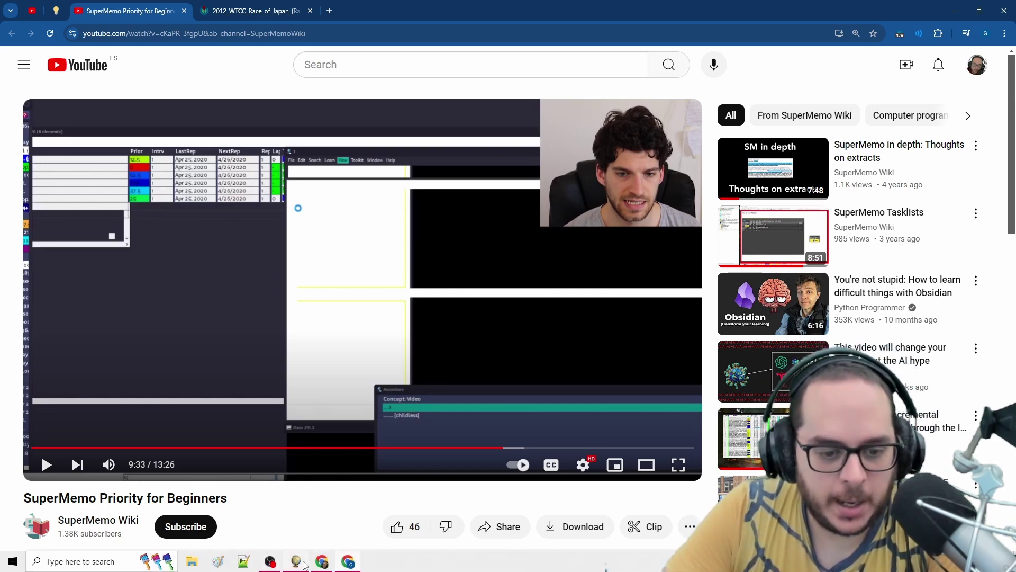
Switch to SuperMemo and browse the subset of the priorities concept, keeping only the child elements without the concept itself
click(303, 563)
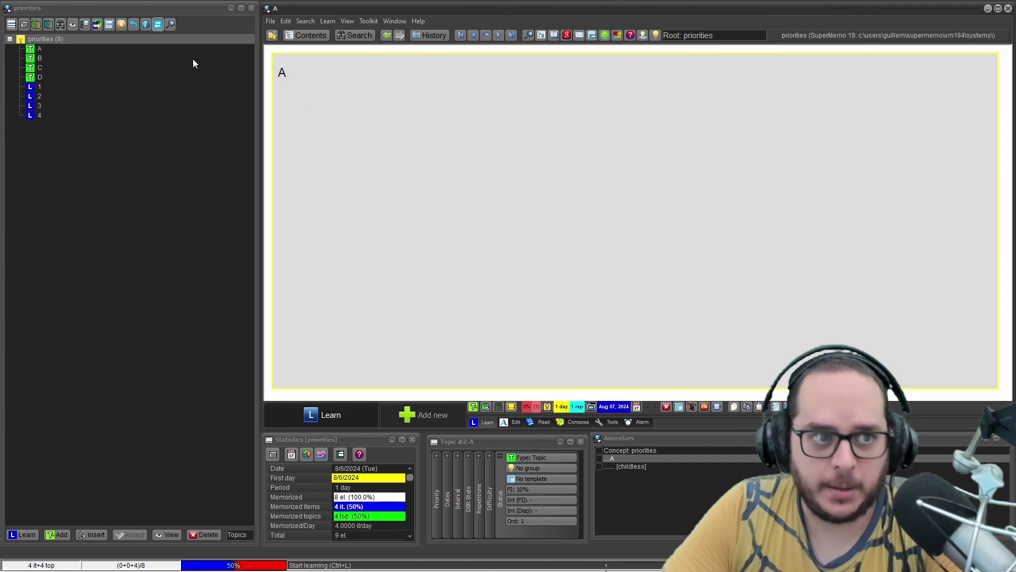
key(ctrl+space)
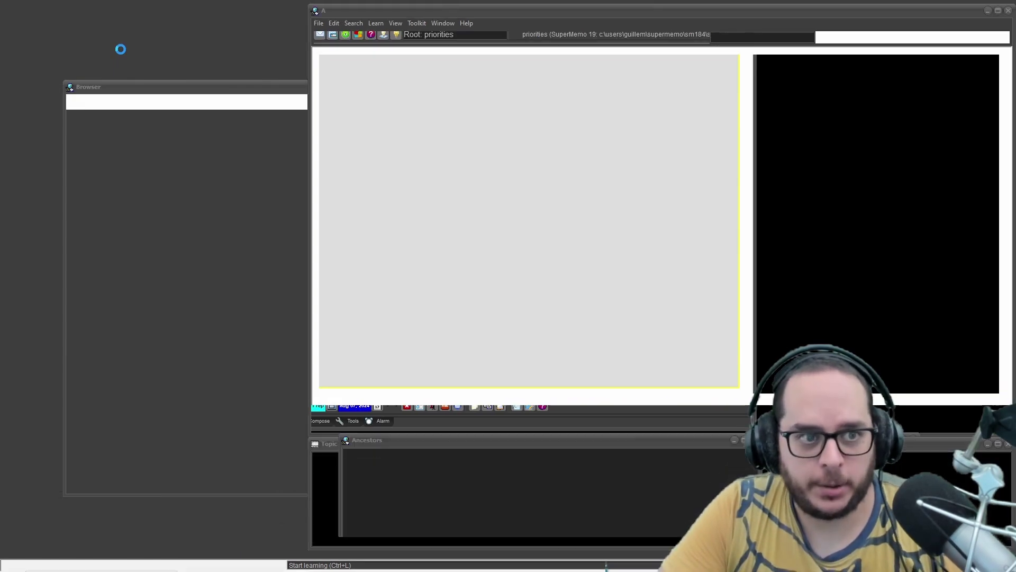
click(816, 86)
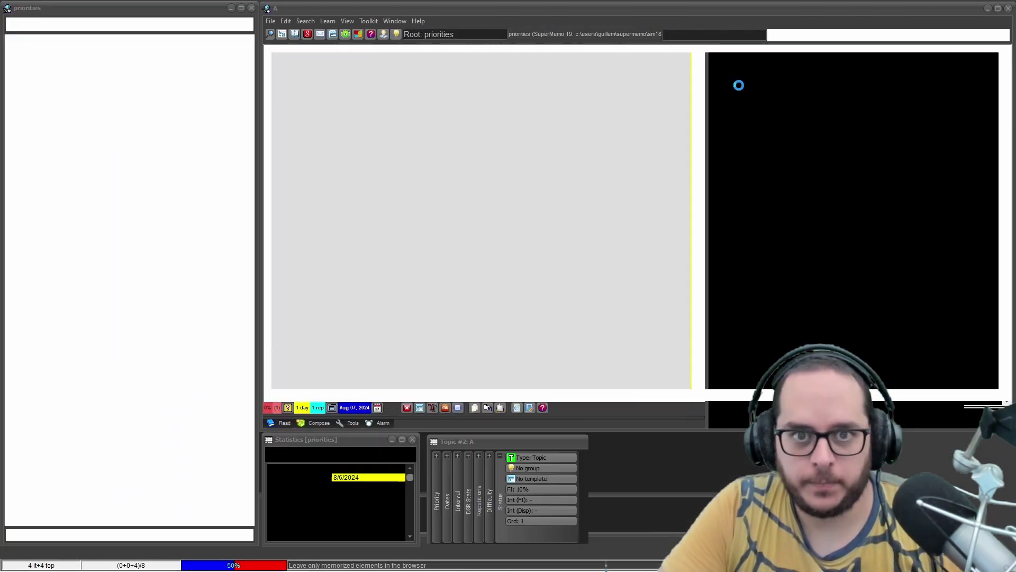
click(49, 40)
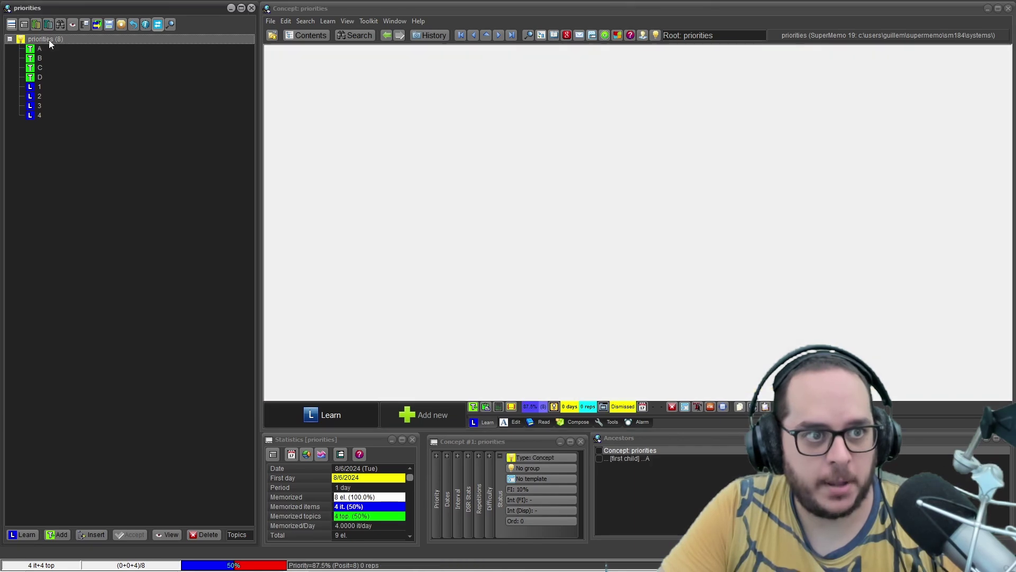
key(ctrl+space)
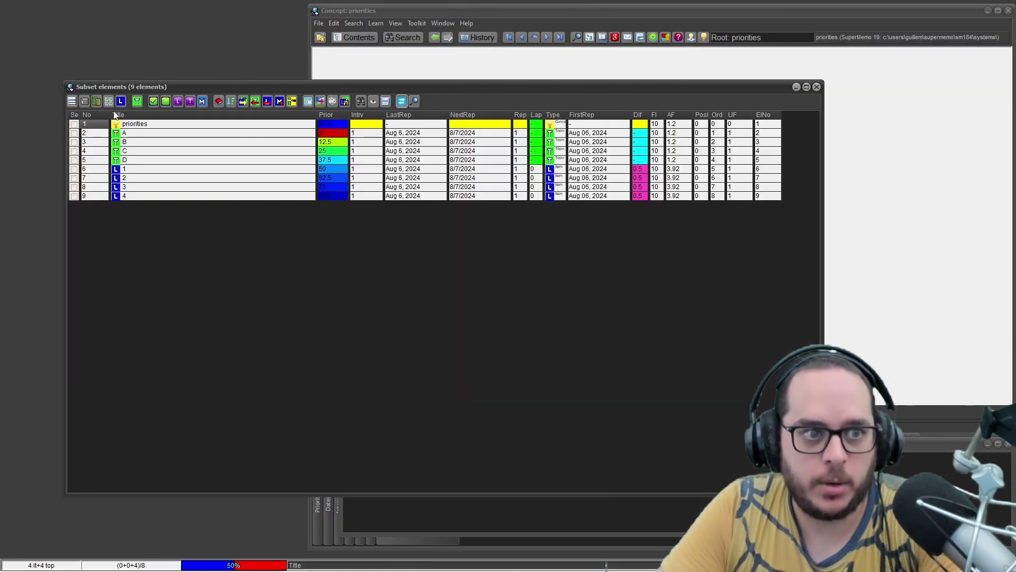
click(74, 124)
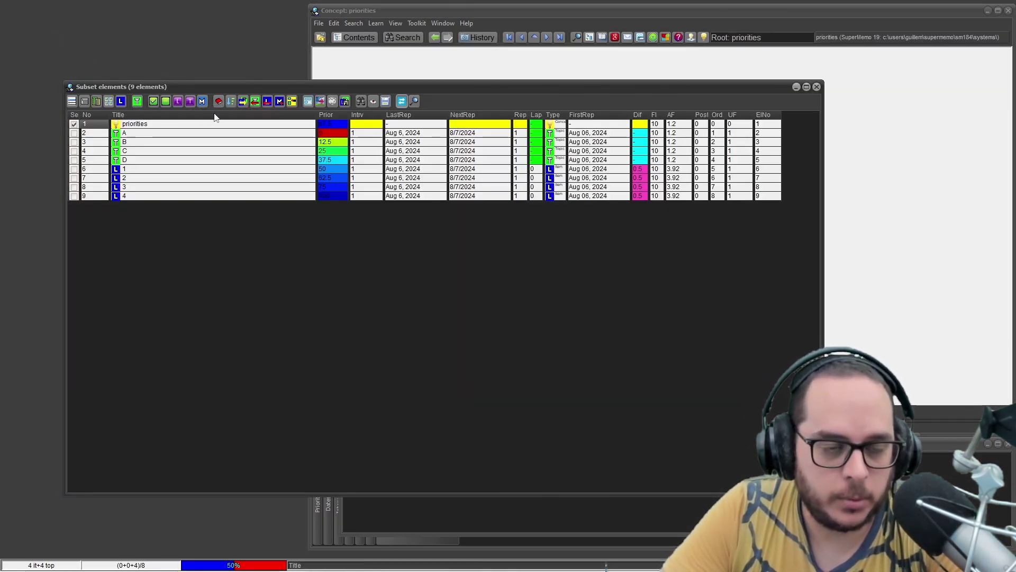
click(165, 100)
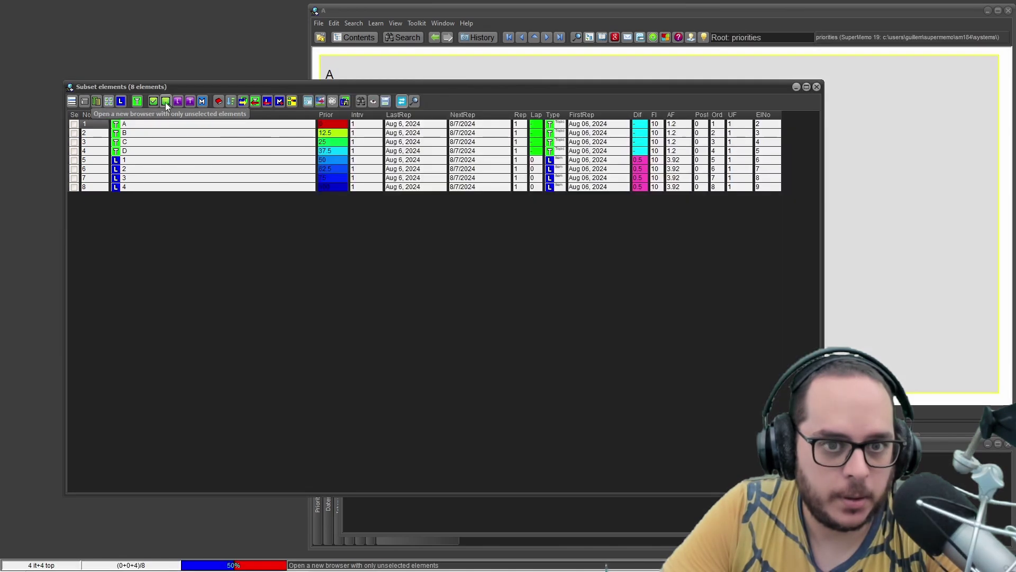
Select item 4 in the subset and set its priority to 87.5%, position 8 in the priority queue
click(325, 188)
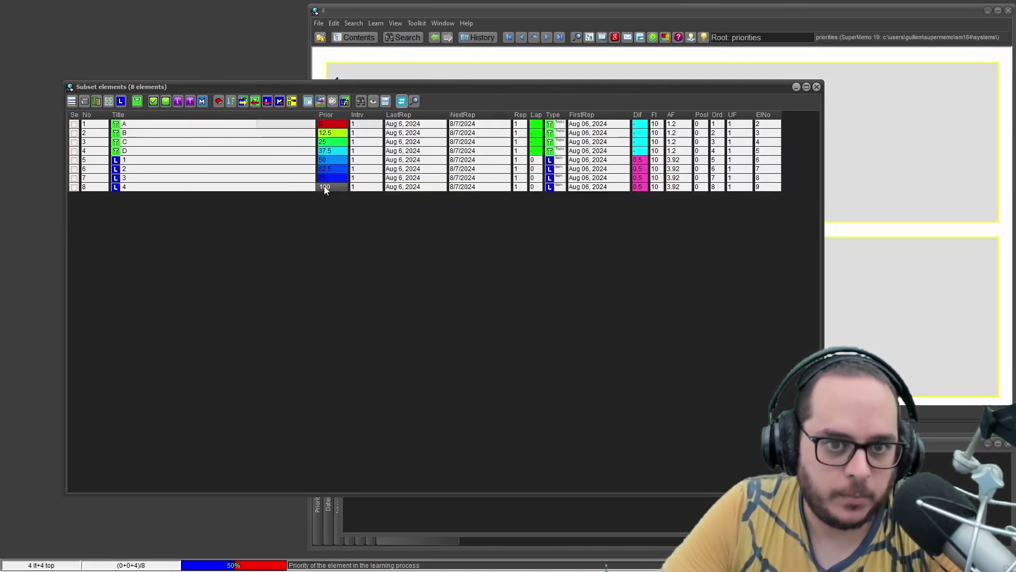
click(817, 87)
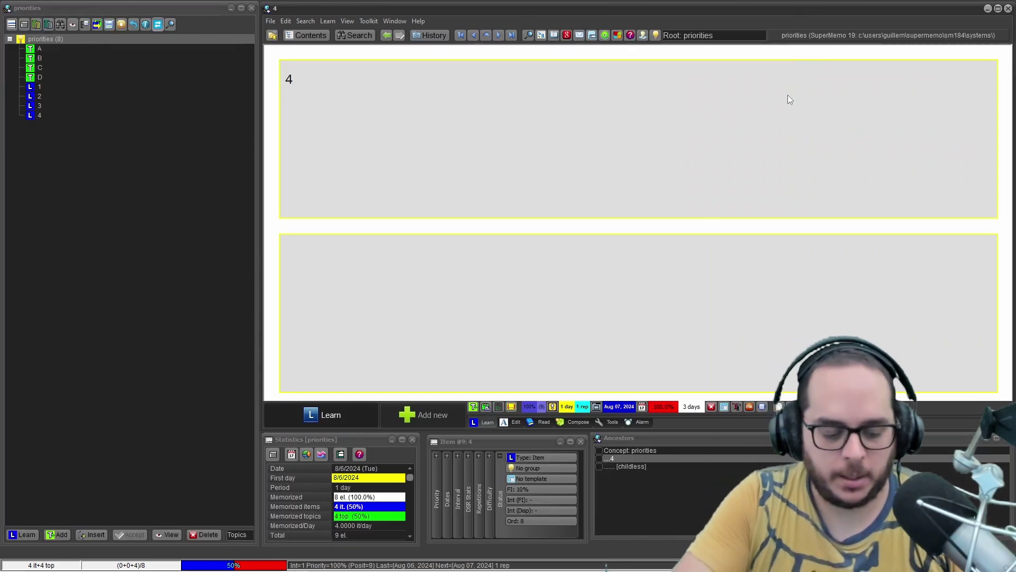
key(alt+p)
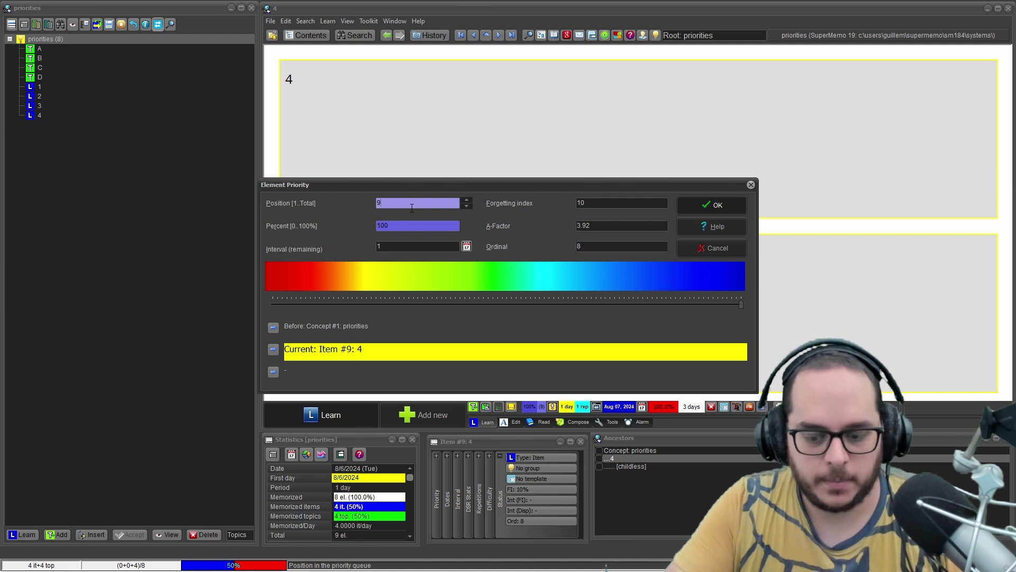
key(Return)
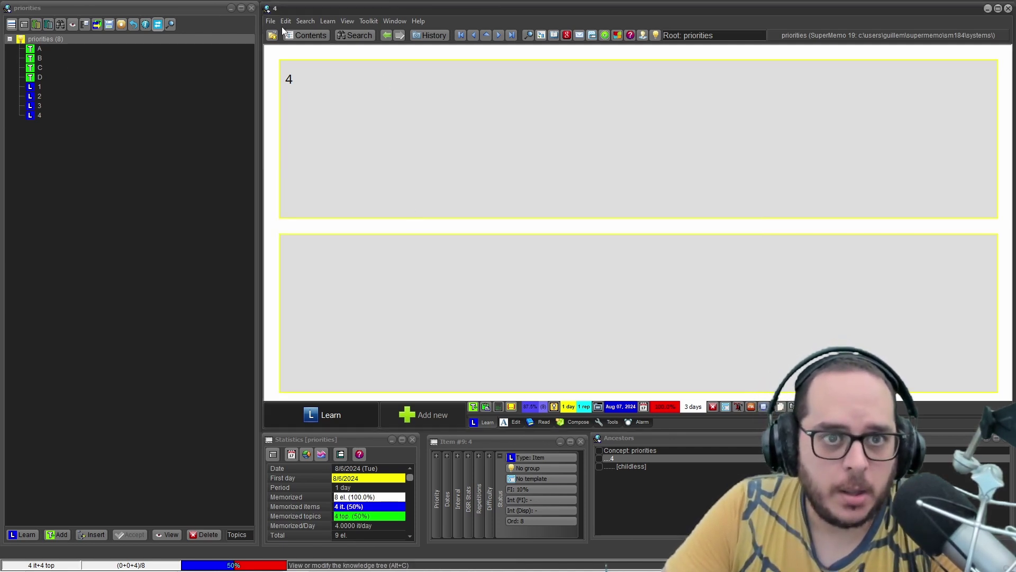
Browse all elements of the collection to check the priorities of the concept and item 4
click(349, 25)
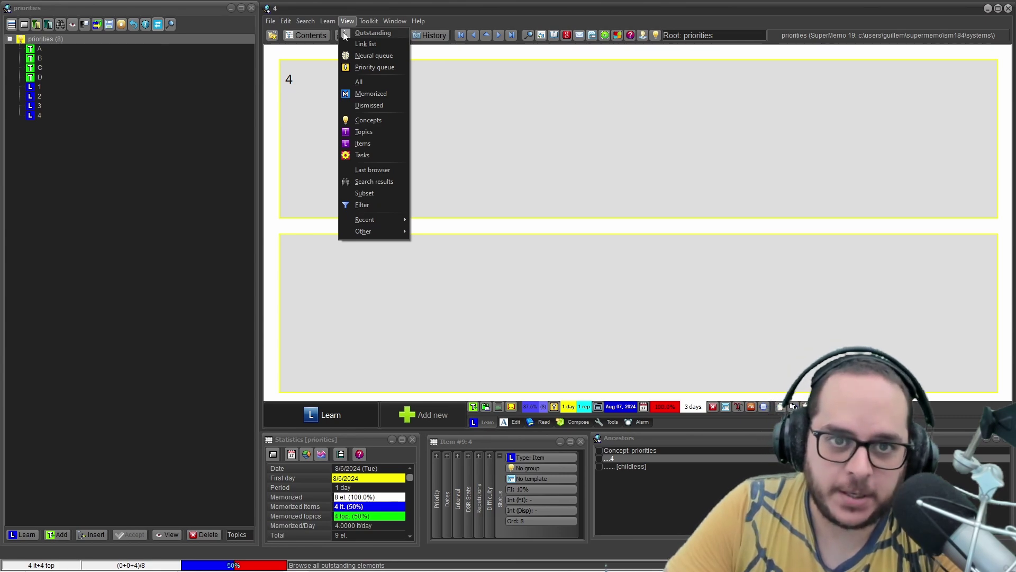
click(349, 82)
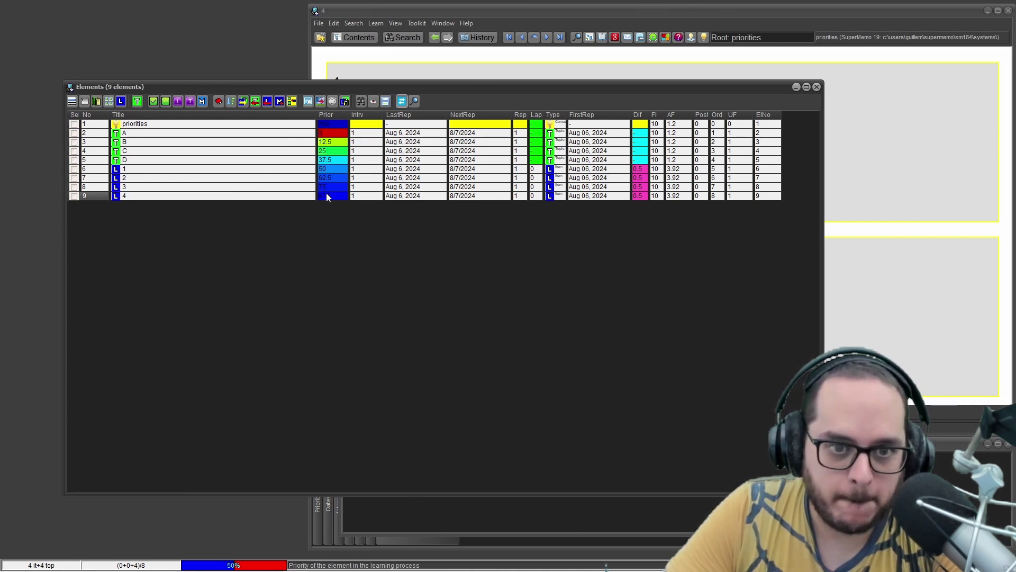
click(817, 88)
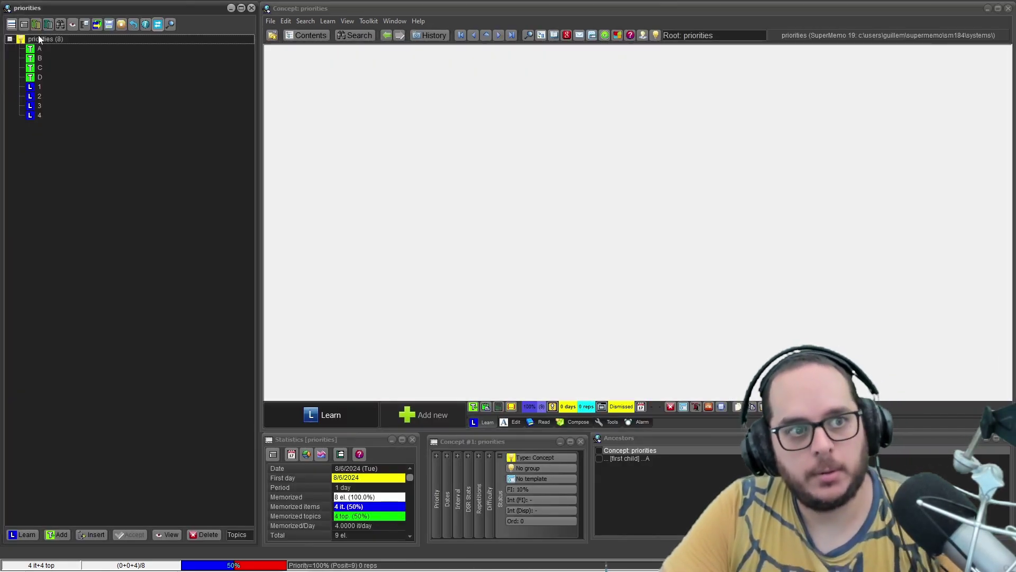
Browse the priorities concept's subset again and reduce it to topics A–D and items 1–4
click(40, 38)
key(ctrl+space)
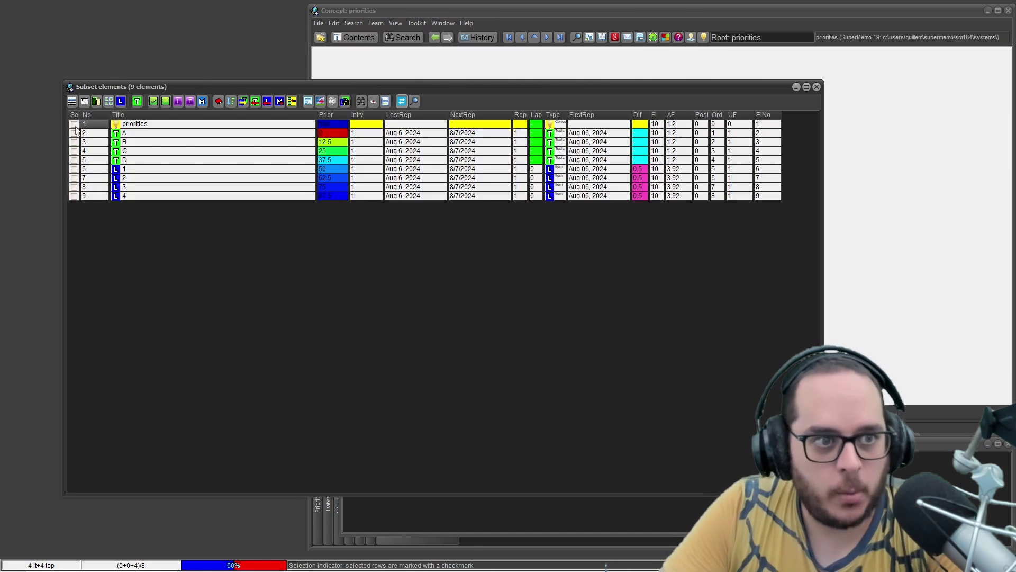
click(166, 102)
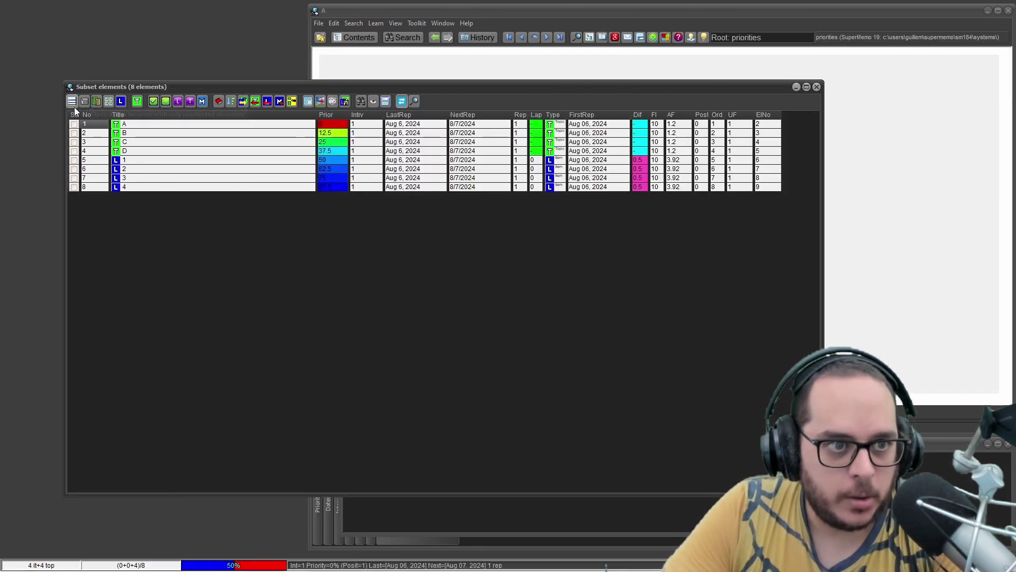
Add all topics and items in the subset to the outstanding queue, using every 1st element, and close the browser
click(86, 105)
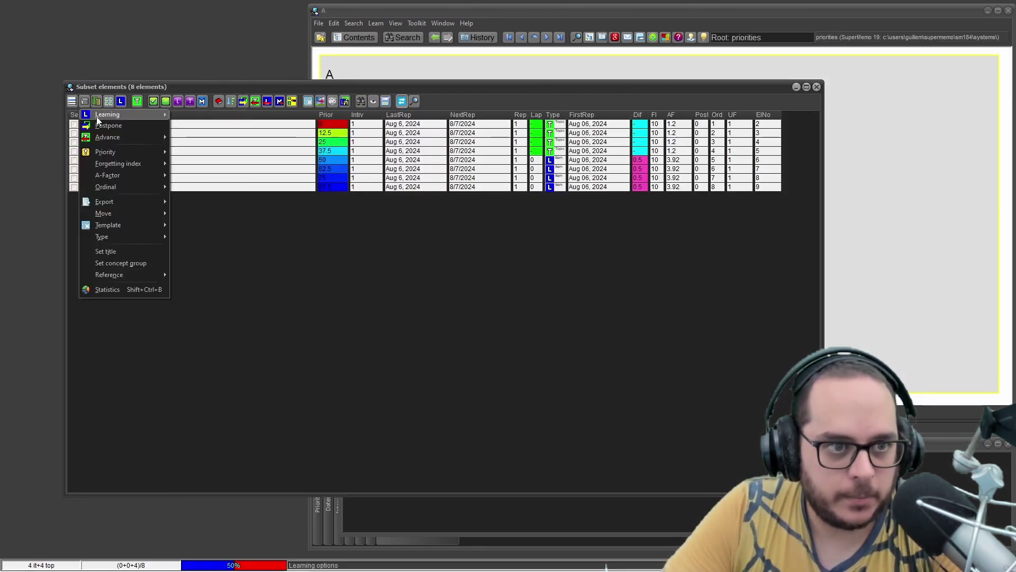
mouse_move(96, 116)
click(210, 256)
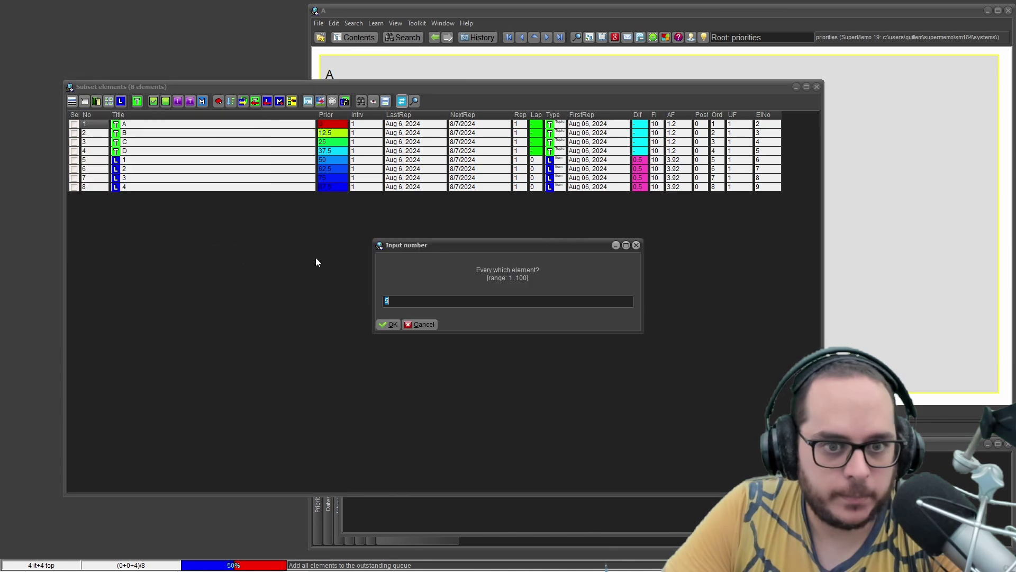
text(1)
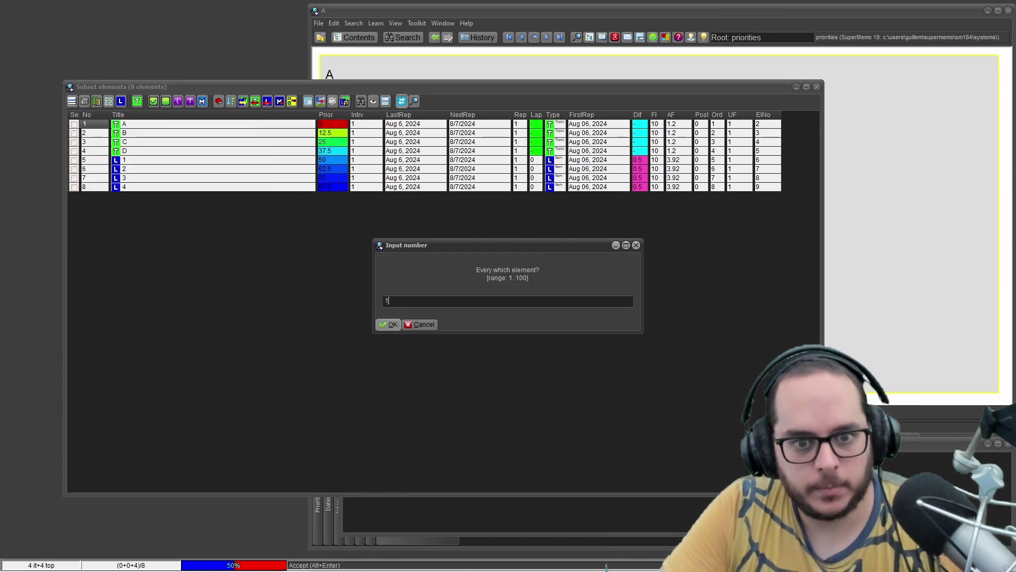
click(392, 325)
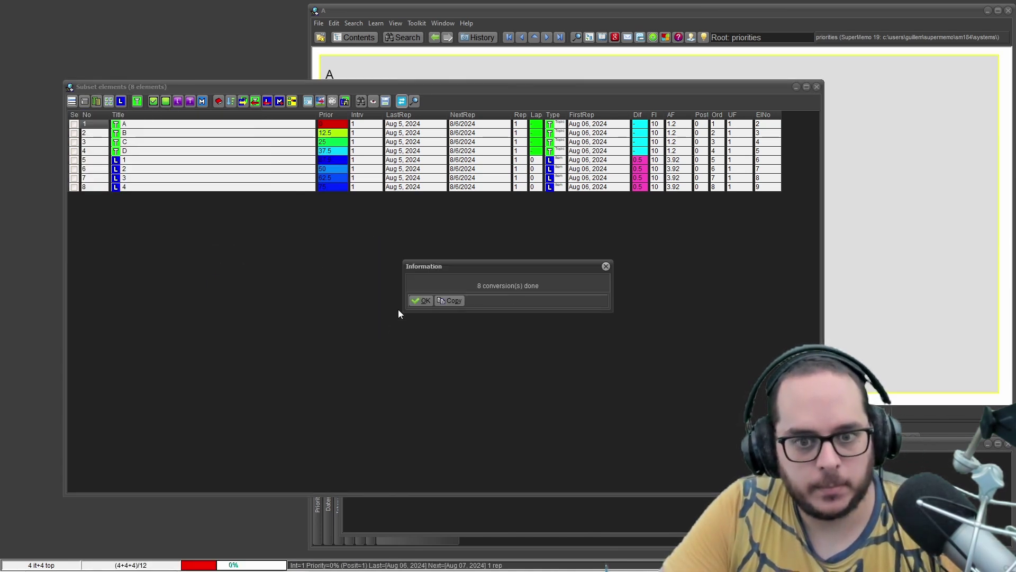
click(424, 301)
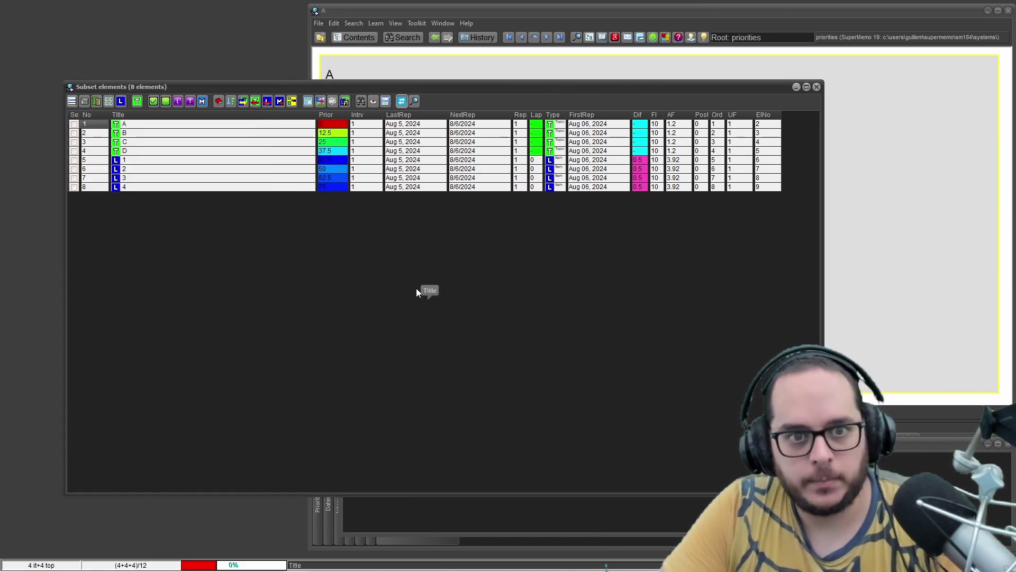
click(816, 87)
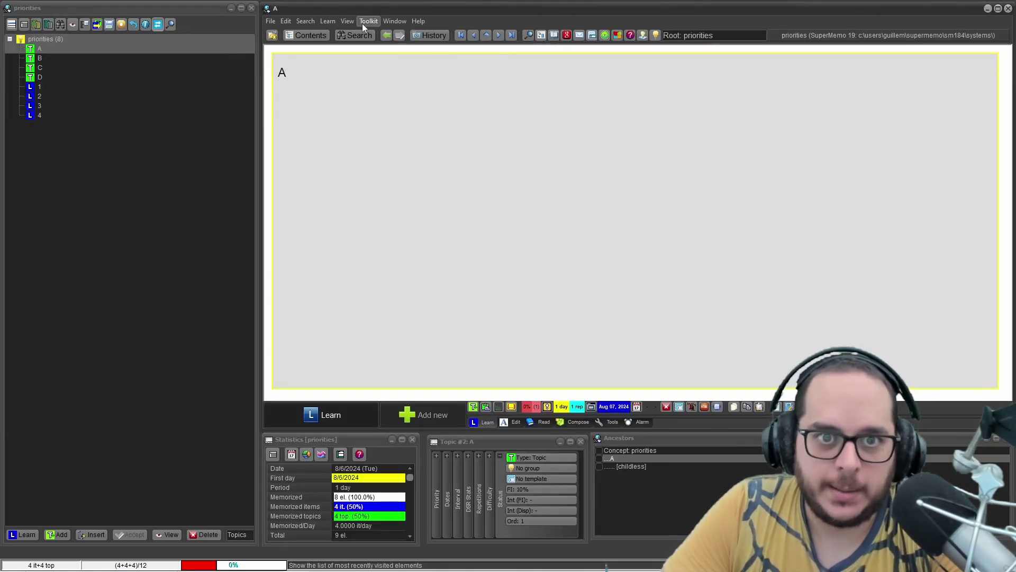
Browse the outstanding elements ordered by priority and inspect item 1's place in the list
click(348, 21)
click(350, 32)
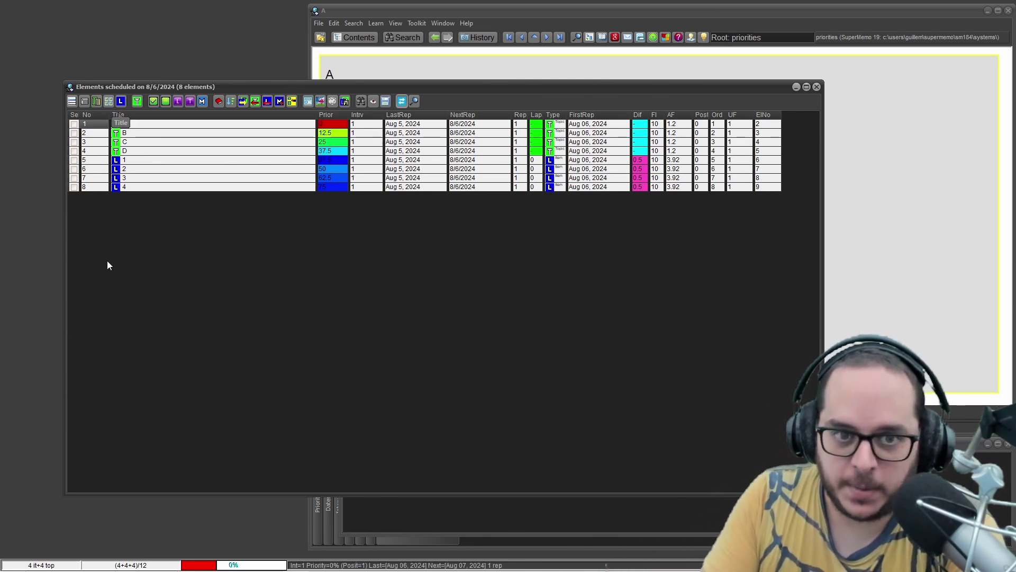
click(325, 121)
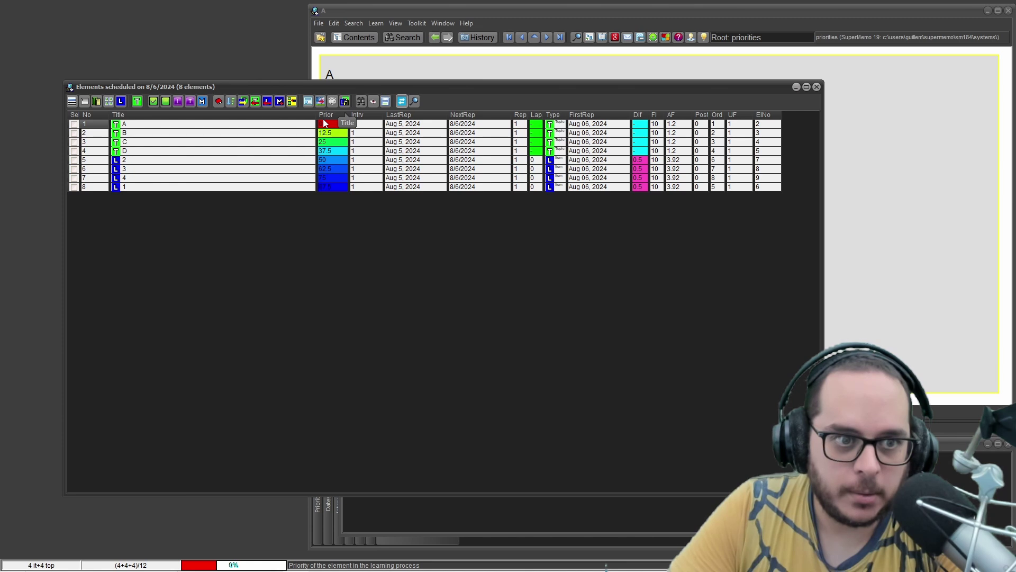
click(120, 187)
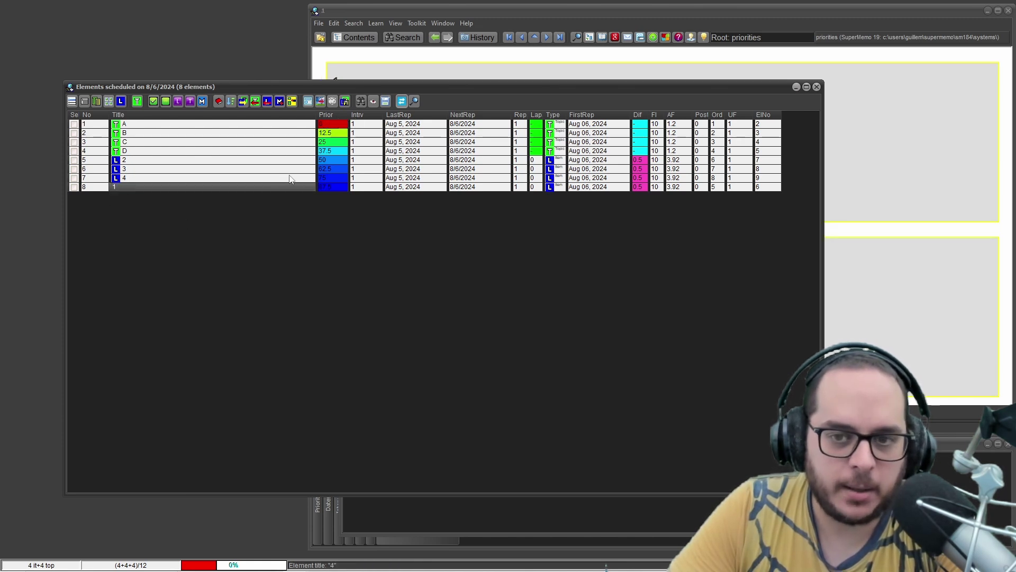
click(816, 87)
Set the repetition sorting criteria to fully prioritized items and fully prioritized topics, and sort the outstanding queue
click(329, 21)
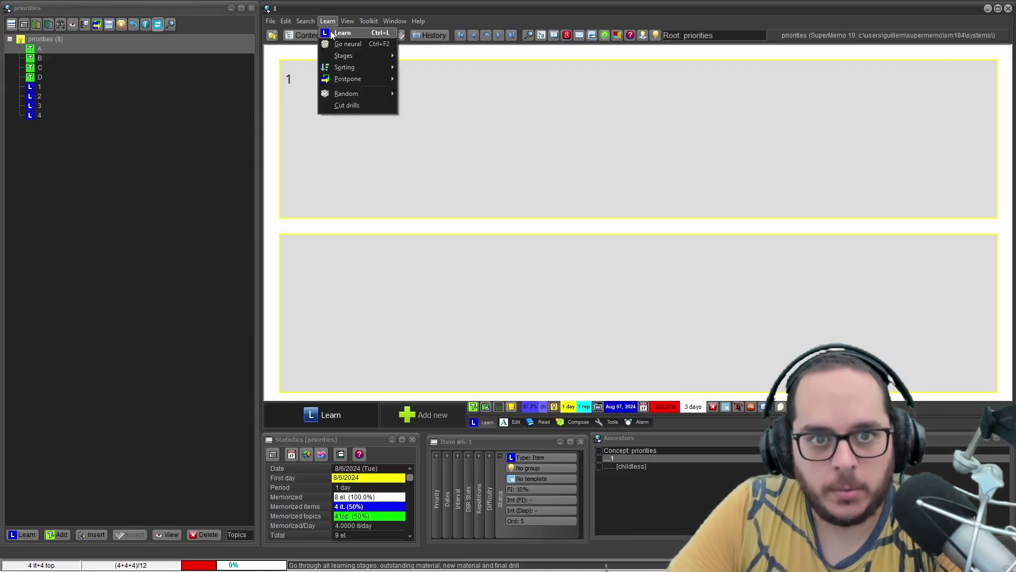
mouse_move(334, 58)
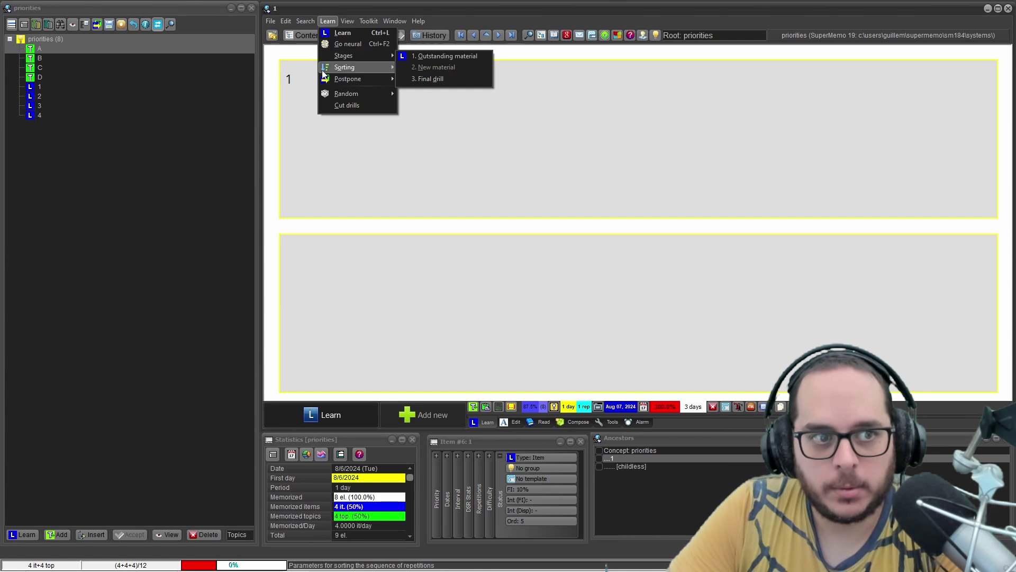
mouse_move(307, 23)
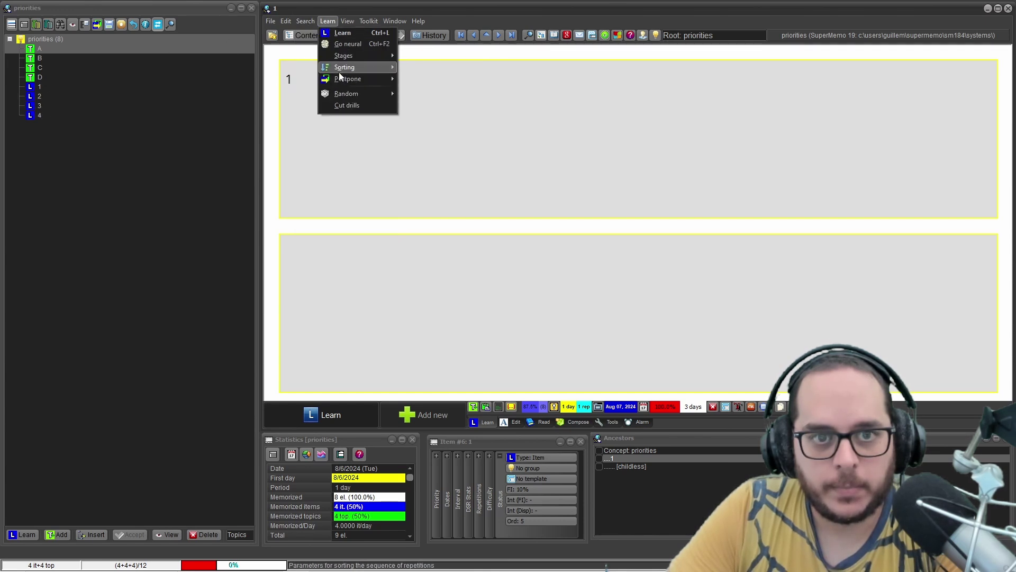
click(430, 78)
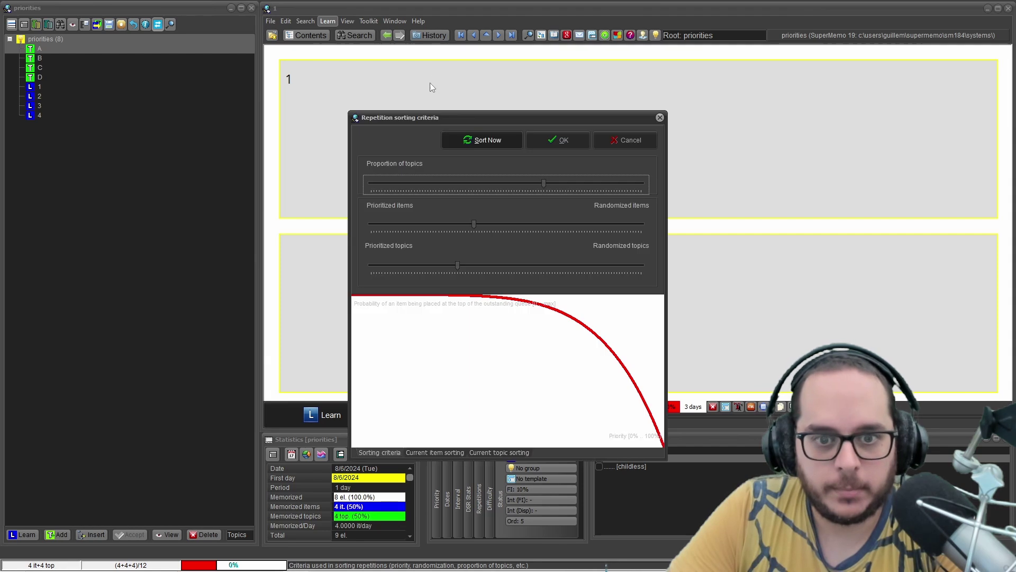
drag(472, 223, 451, 230)
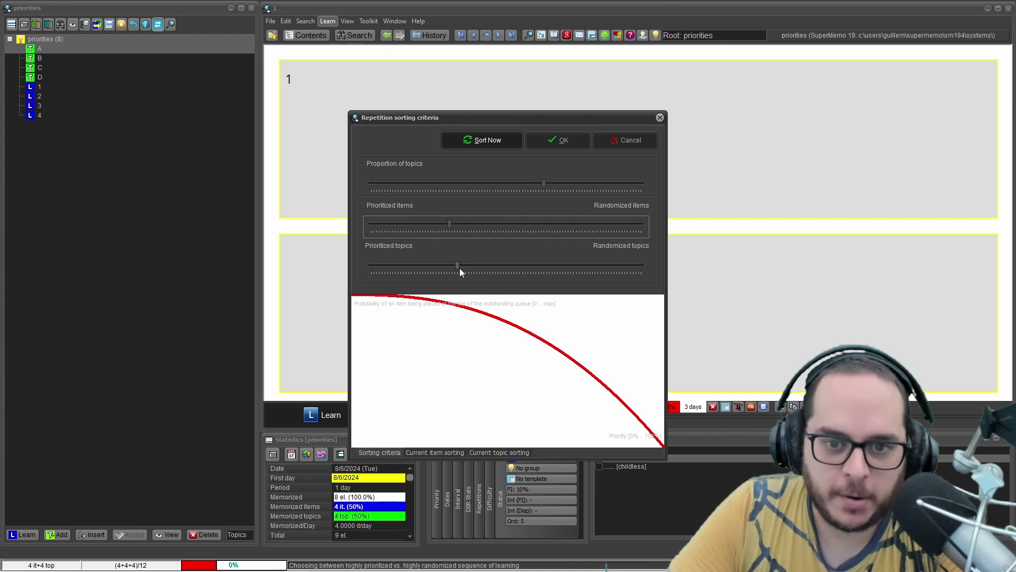
drag(458, 266, 341, 264)
drag(451, 224, 359, 229)
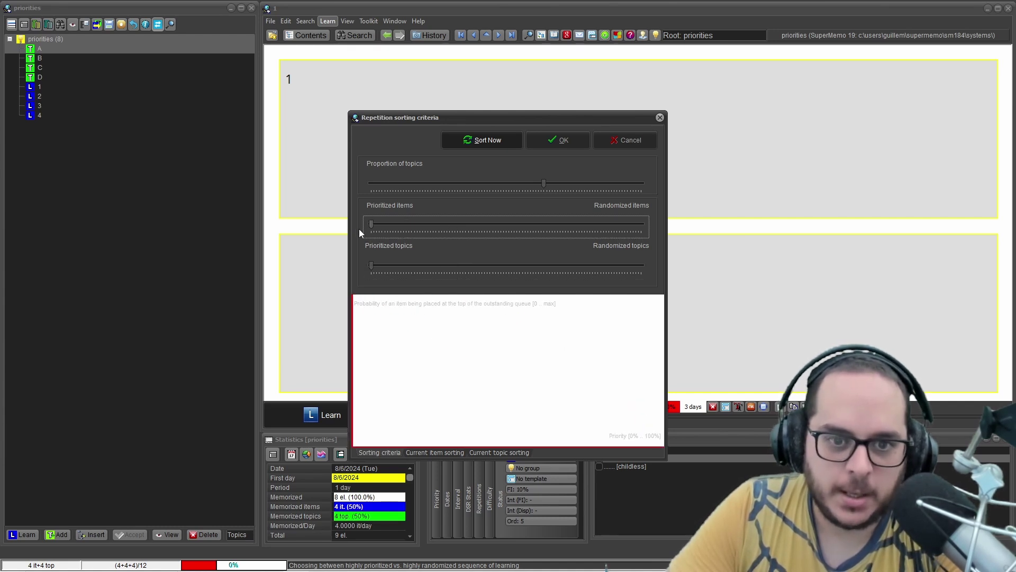
click(479, 139)
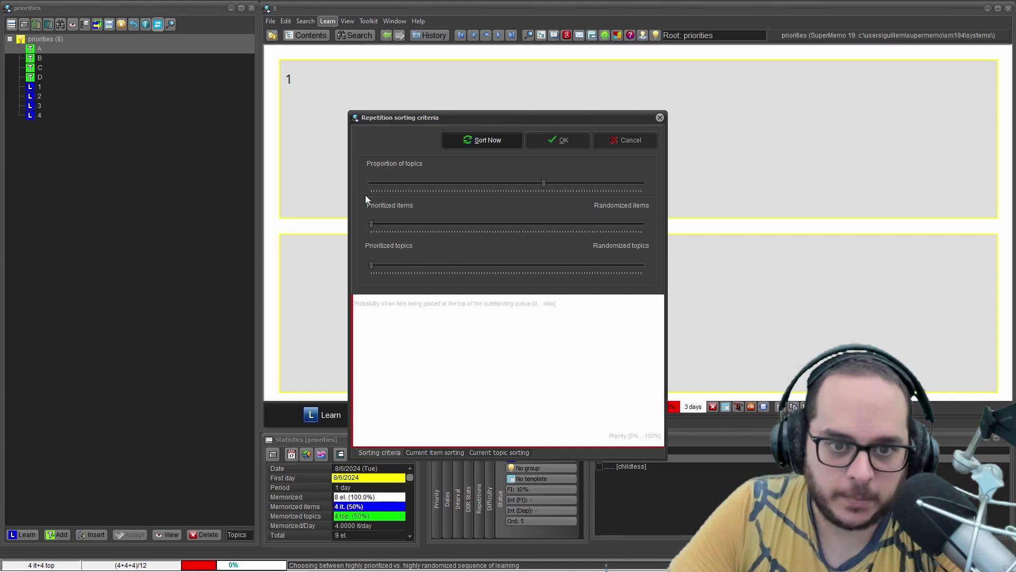
click(554, 140)
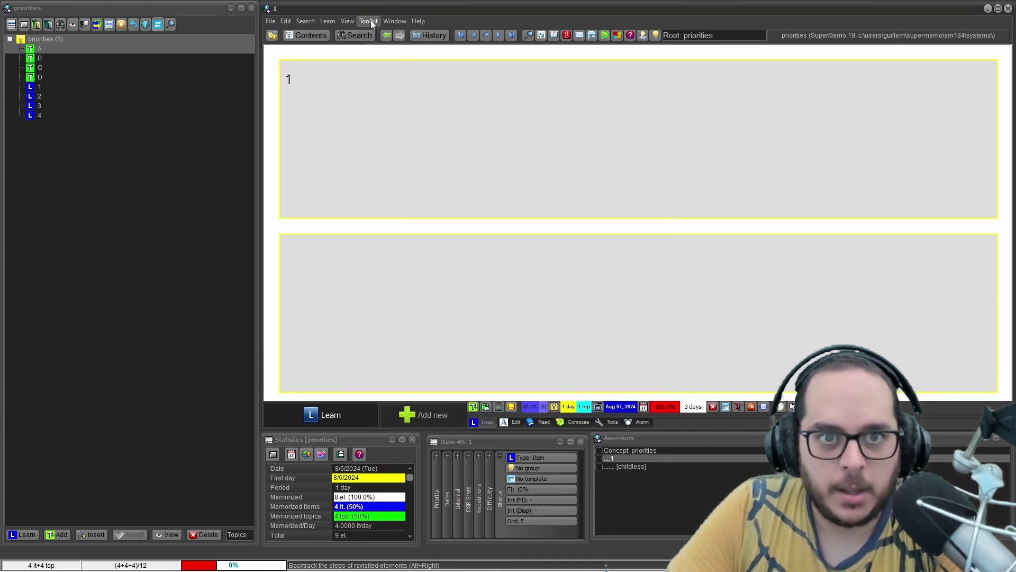
Check the order of items and topics in the re-sorted outstanding queue
click(347, 21)
click(352, 32)
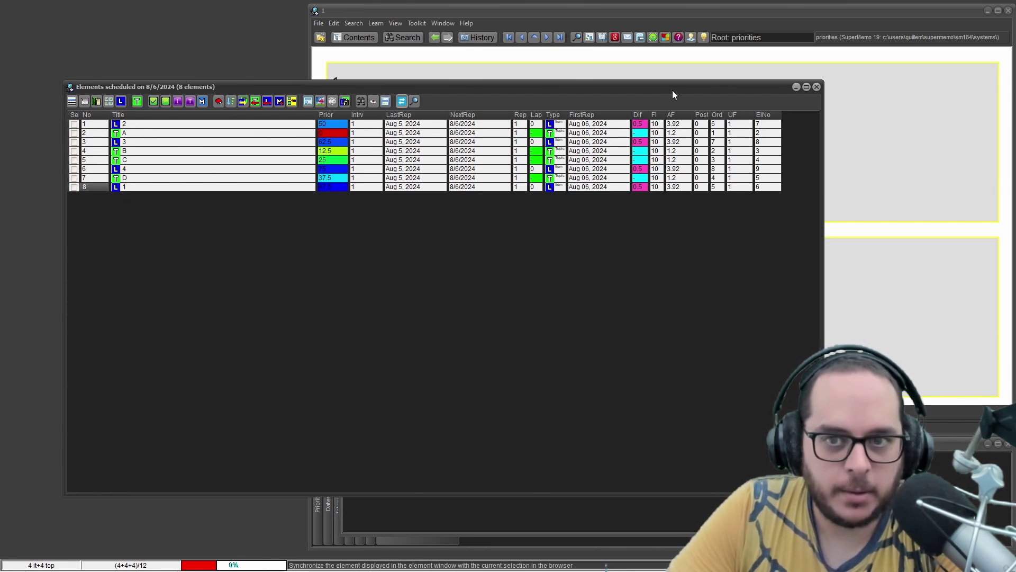
click(816, 87)
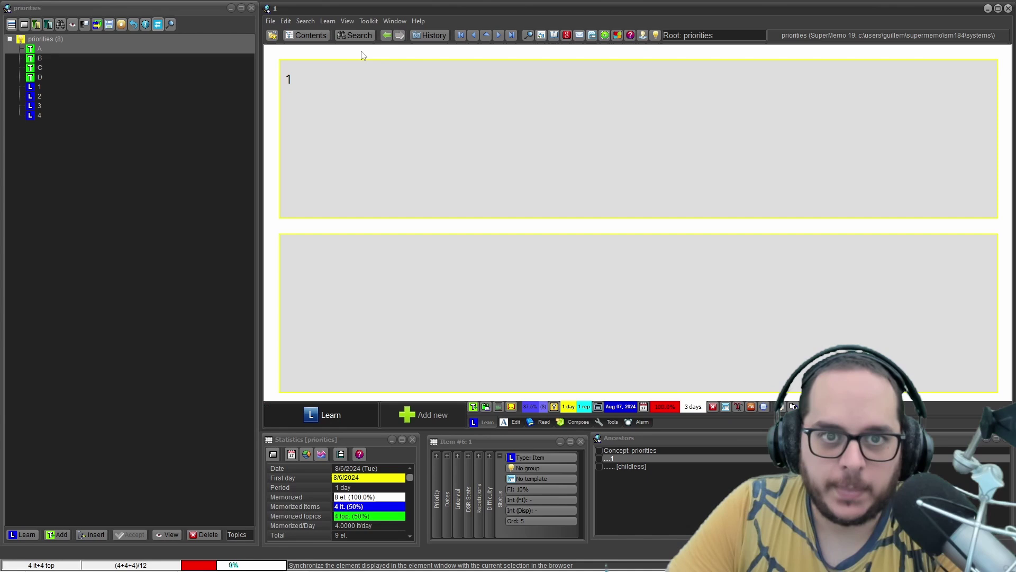
Set the proportion of topics in the repetition sorting criteria to its minimum, sort the outstanding queue and accept the criteria
click(327, 22)
mouse_move(341, 73)
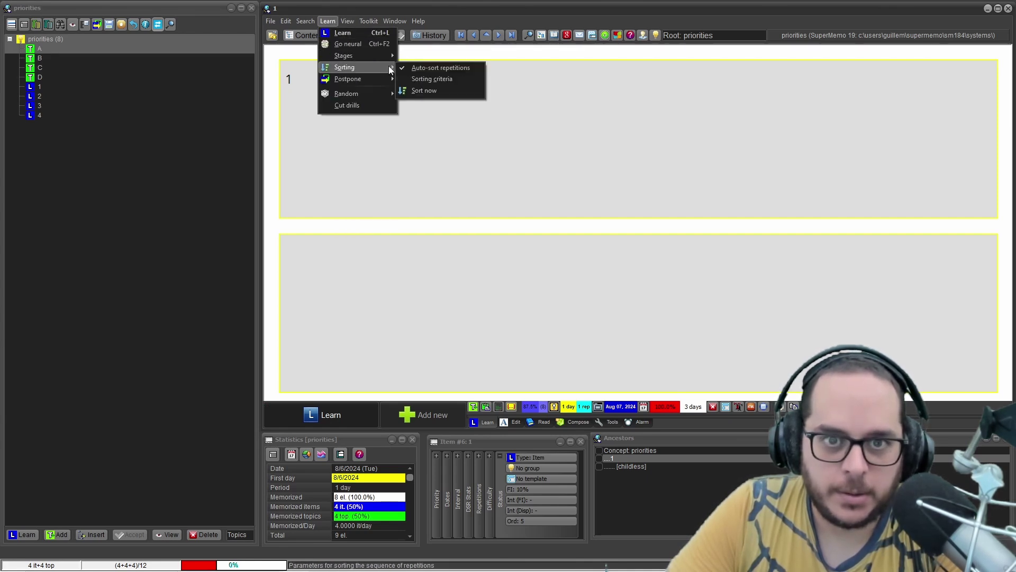
click(429, 74)
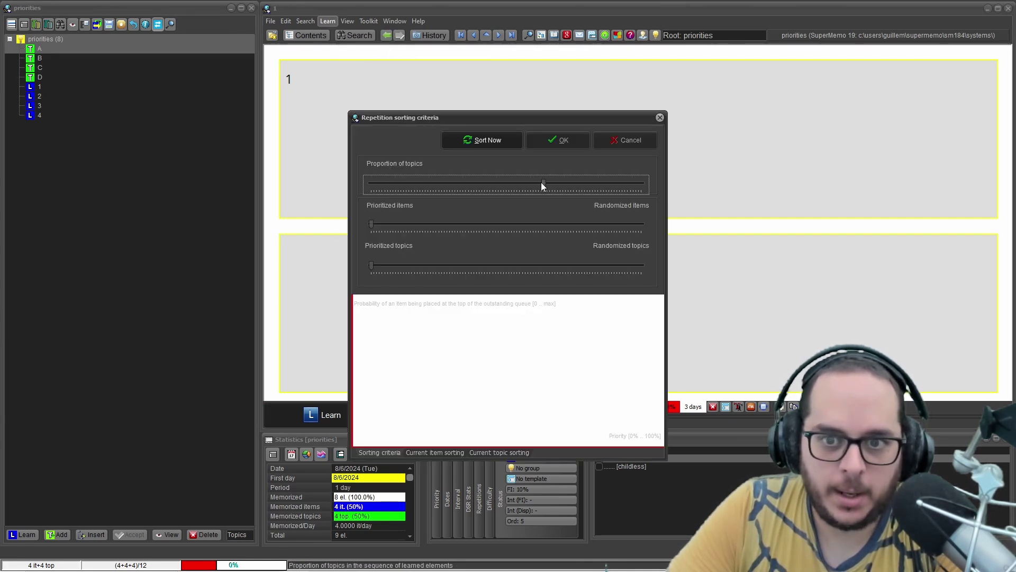
click(469, 141)
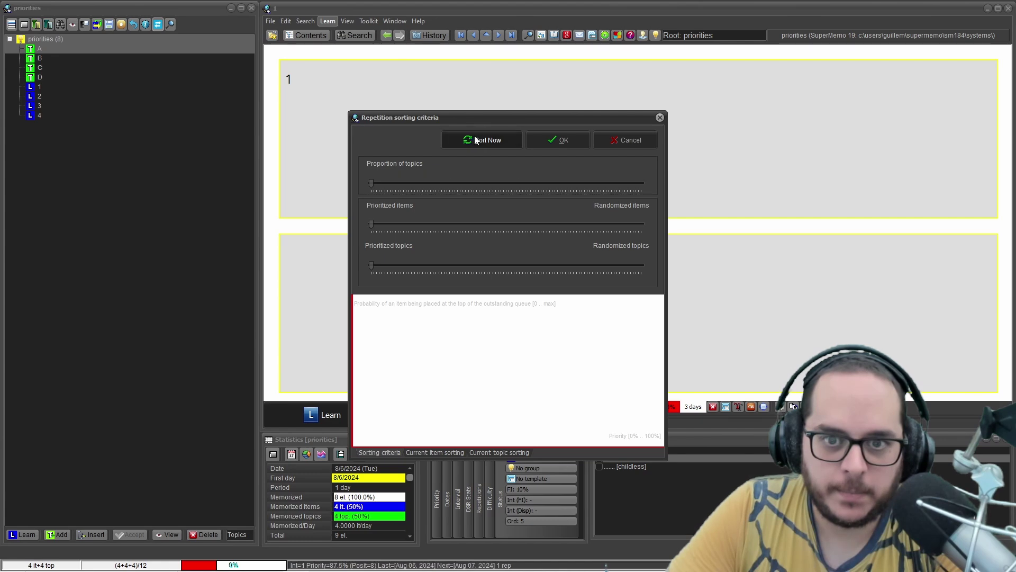
click(542, 142)
Browse the outstanding elements to check where items and topics fall in the queue, and close the browser
click(347, 21)
click(357, 34)
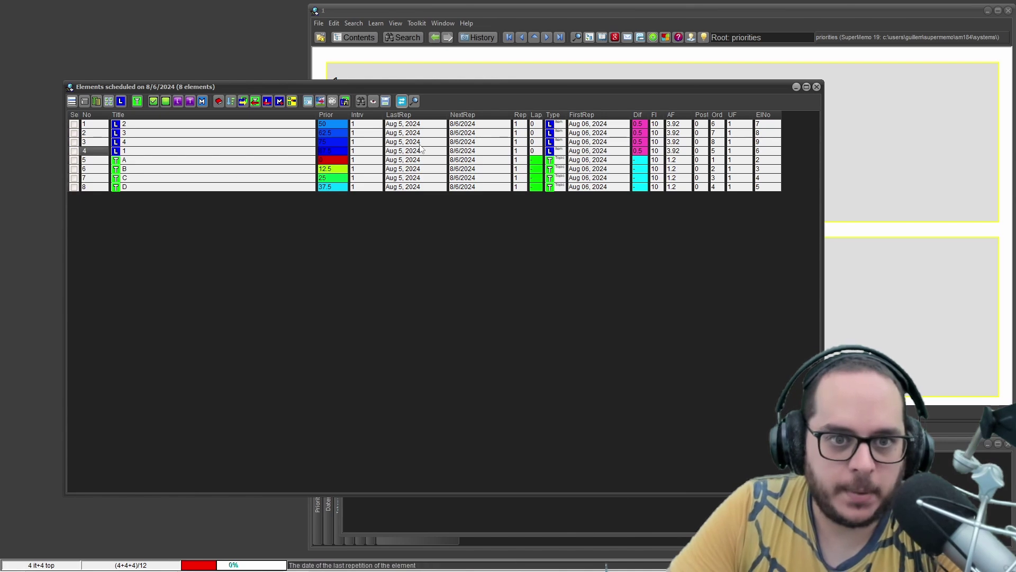
click(816, 86)
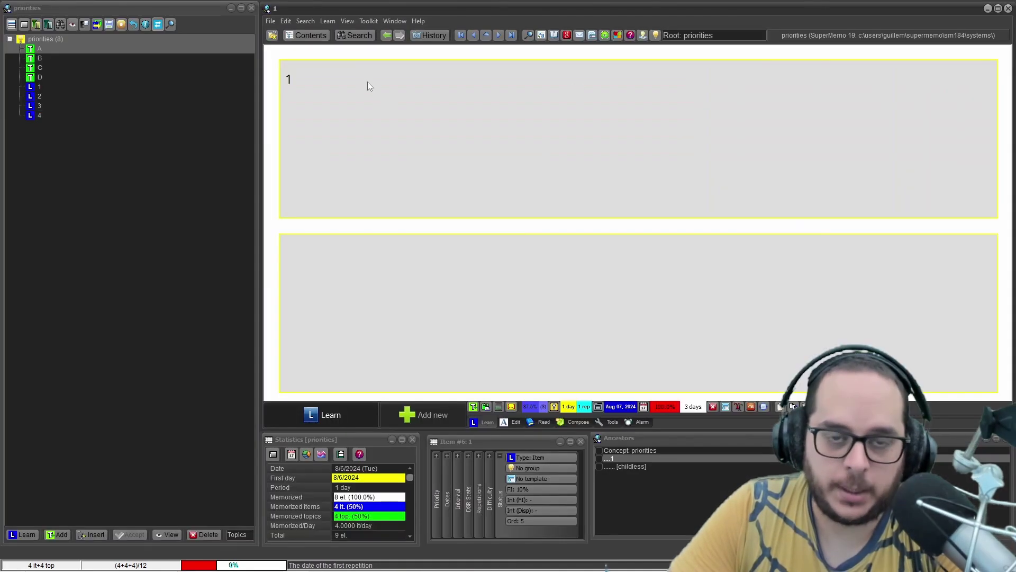
Set topics to fully randomized in the repetition sorting criteria, keeping items fully prioritized, and sort the outstanding queue
click(378, 21)
mouse_move(327, 21)
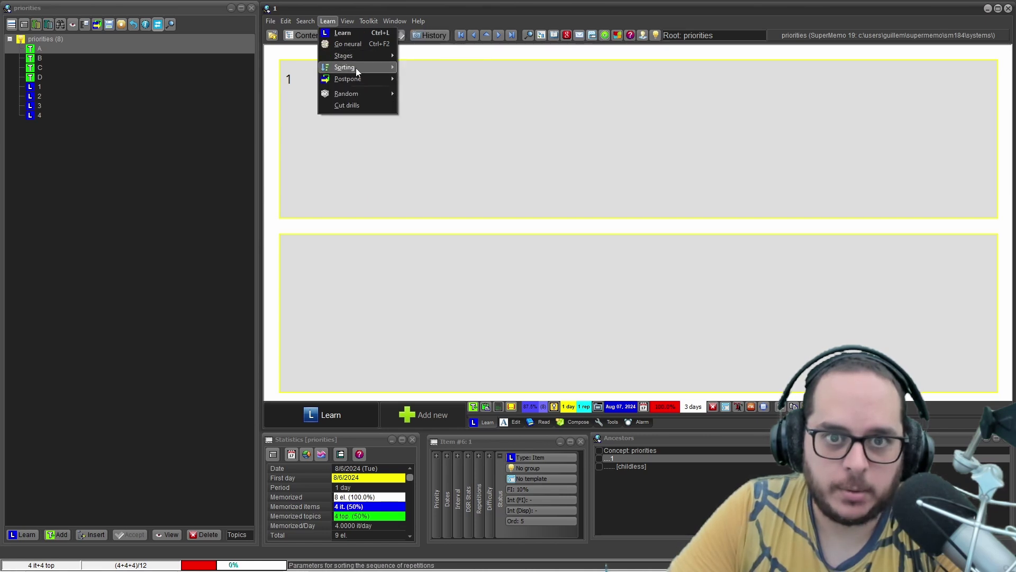
mouse_move(355, 68)
click(422, 78)
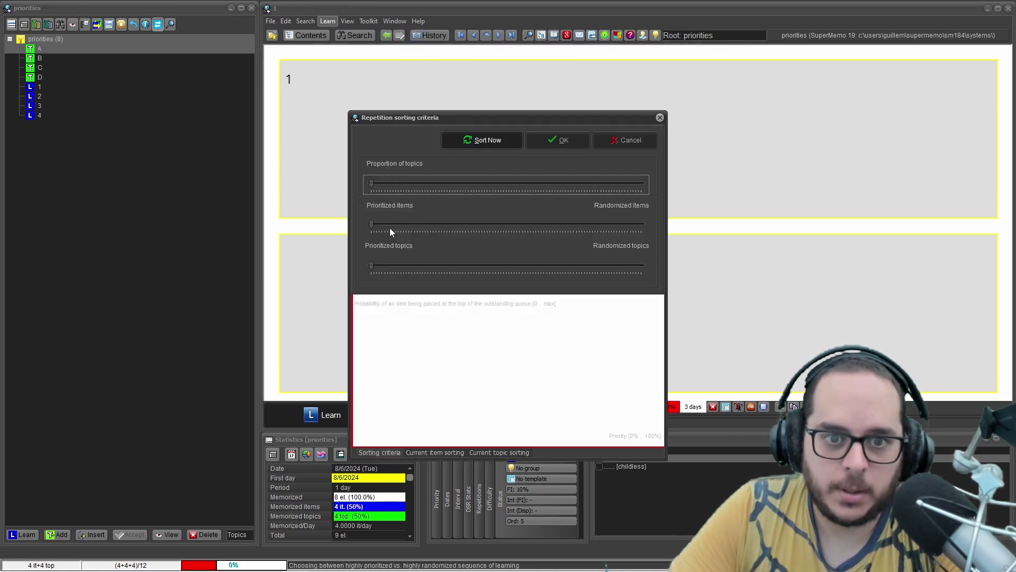
drag(369, 268, 661, 267)
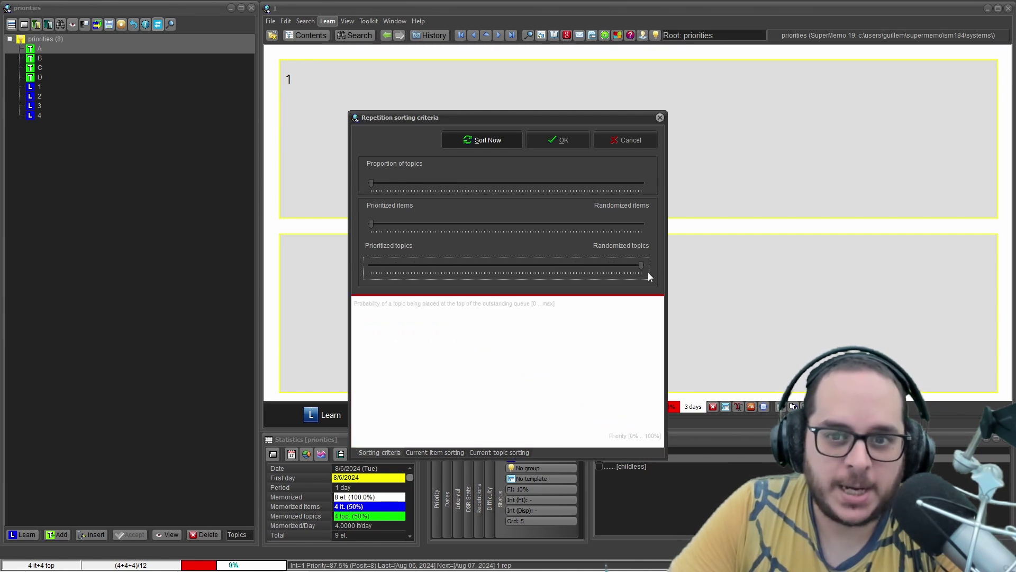
click(517, 146)
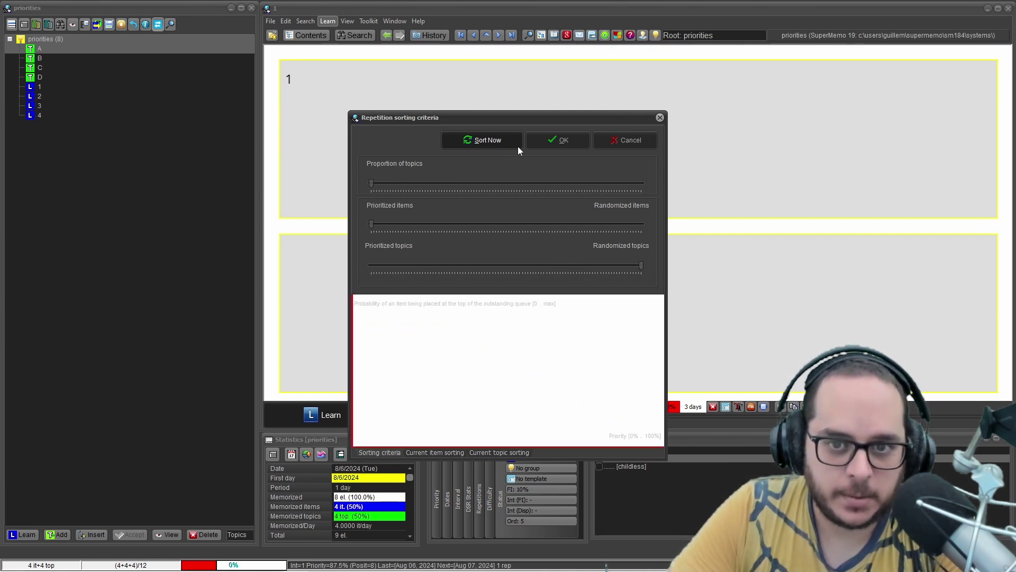
Browse the outstanding elements, go through topics A, D, B and C to examine their order, and close the browser
click(335, 22)
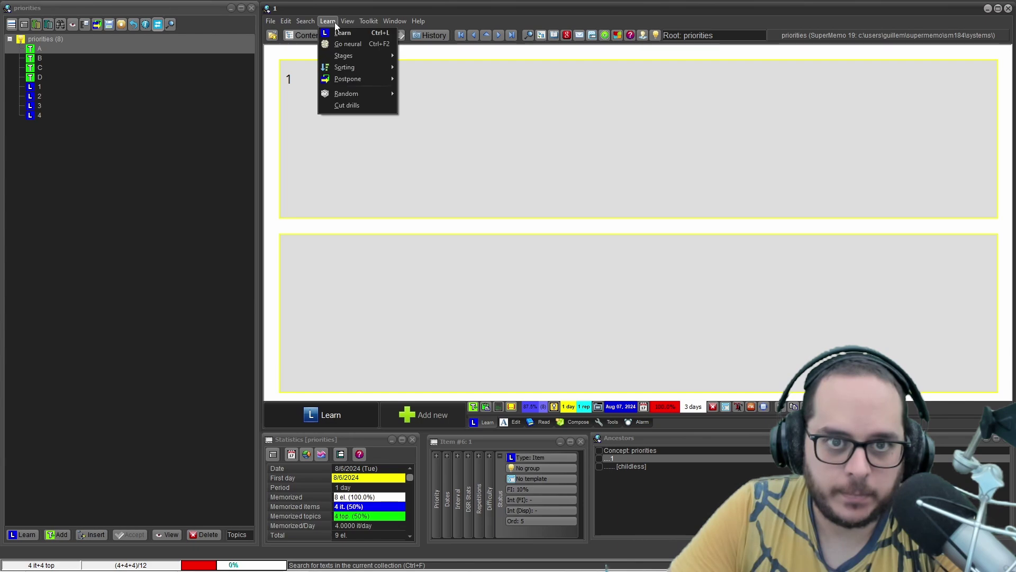
click(368, 36)
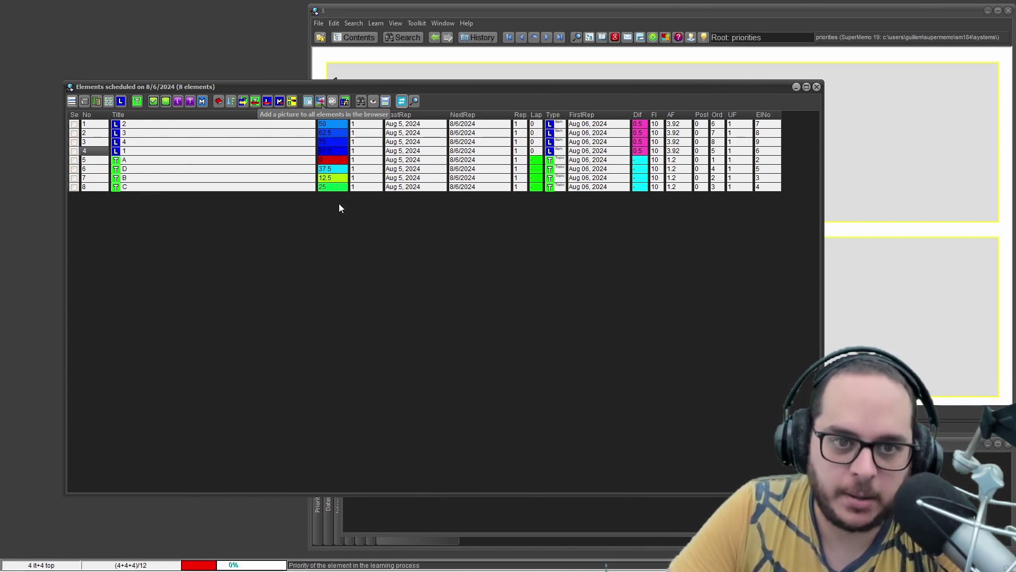
click(226, 160)
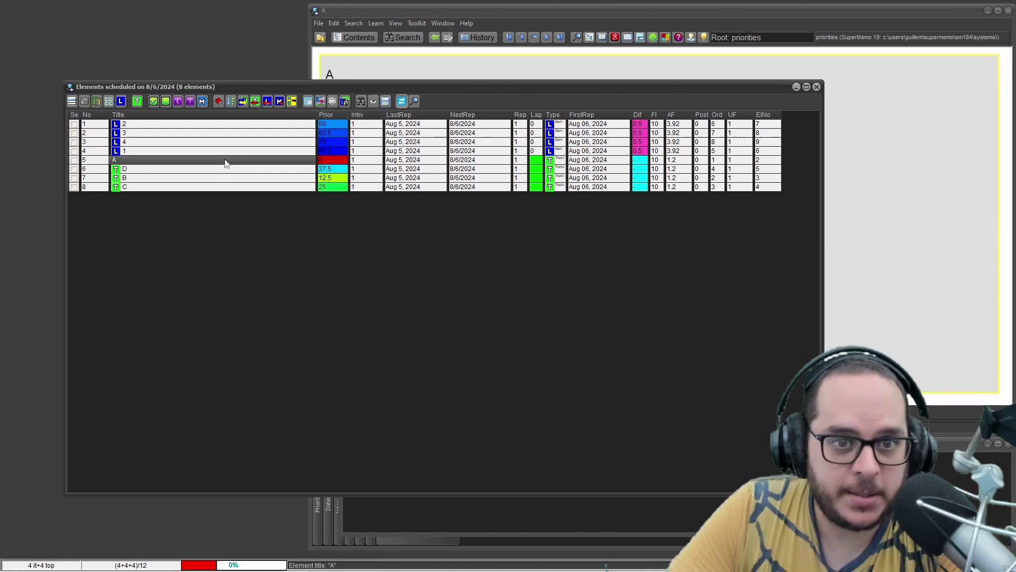
click(290, 171)
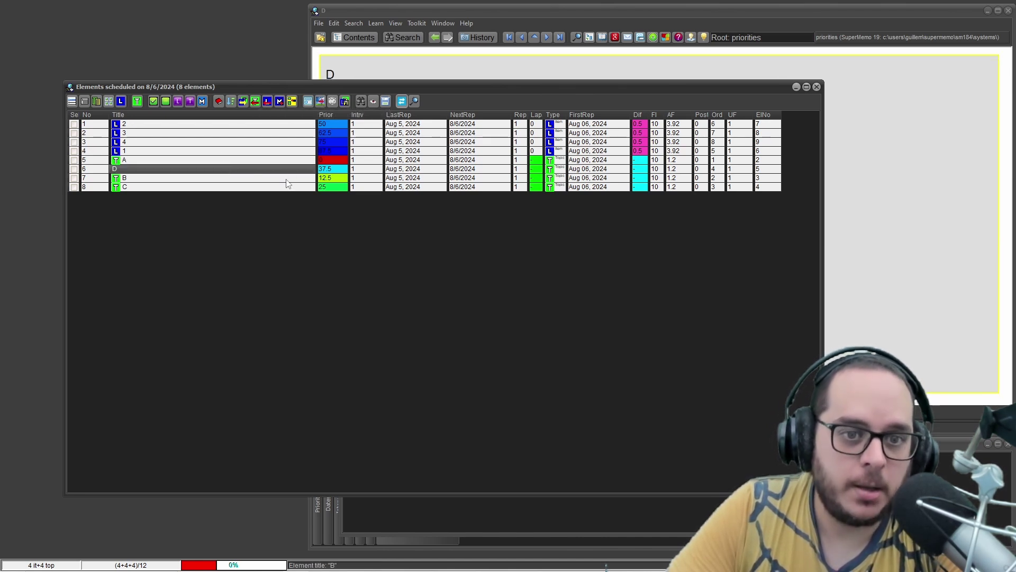
click(271, 181)
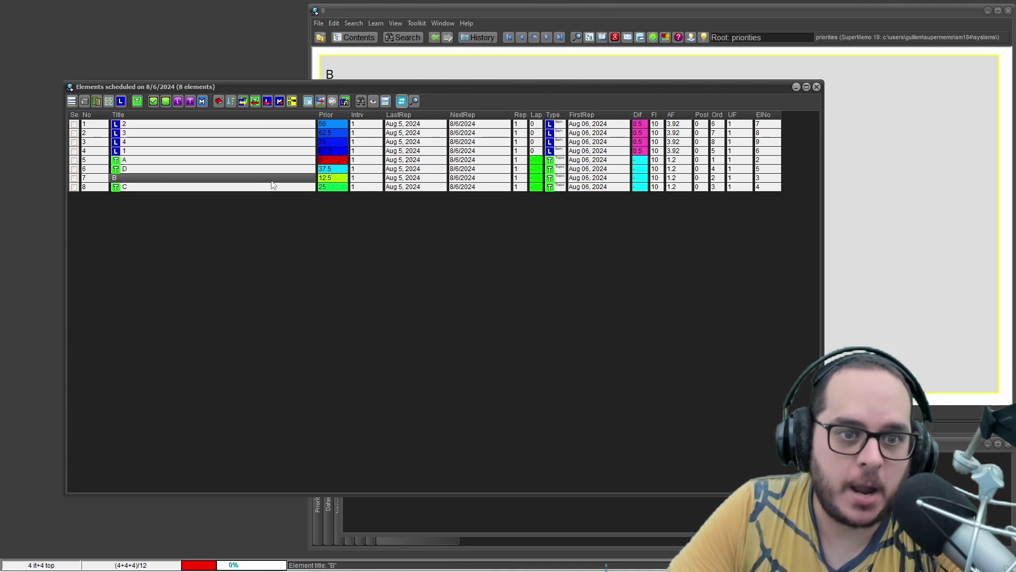
click(269, 189)
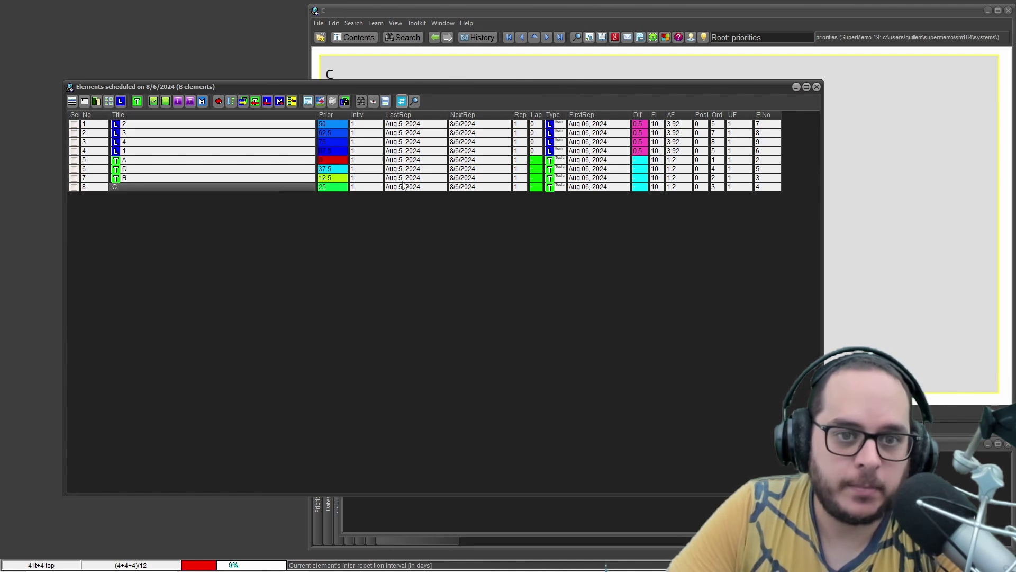
click(817, 87)
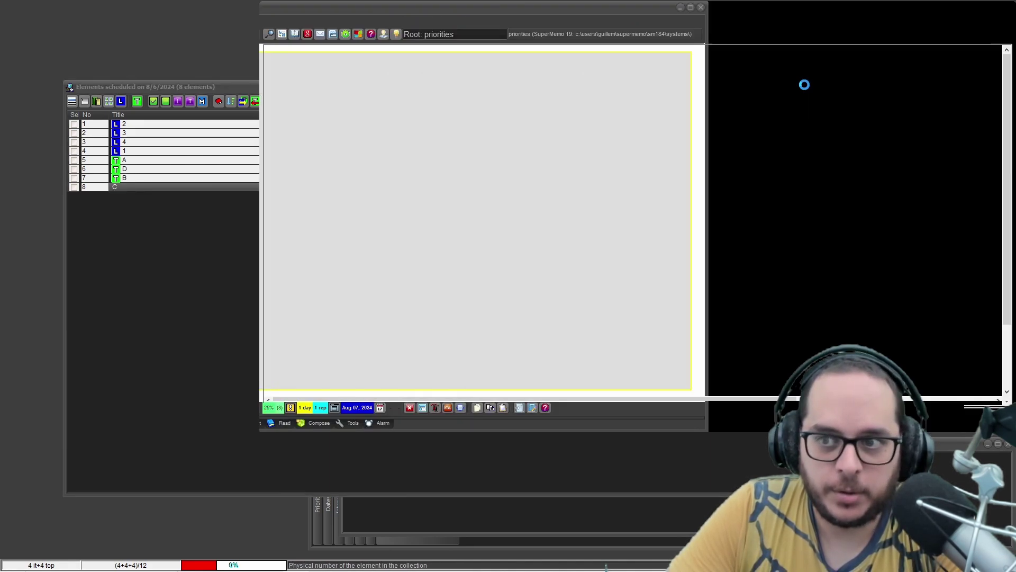
Set items to fully randomized in the repetition sorting criteria as well, sort the outstanding queue and accept the criteria
click(328, 21)
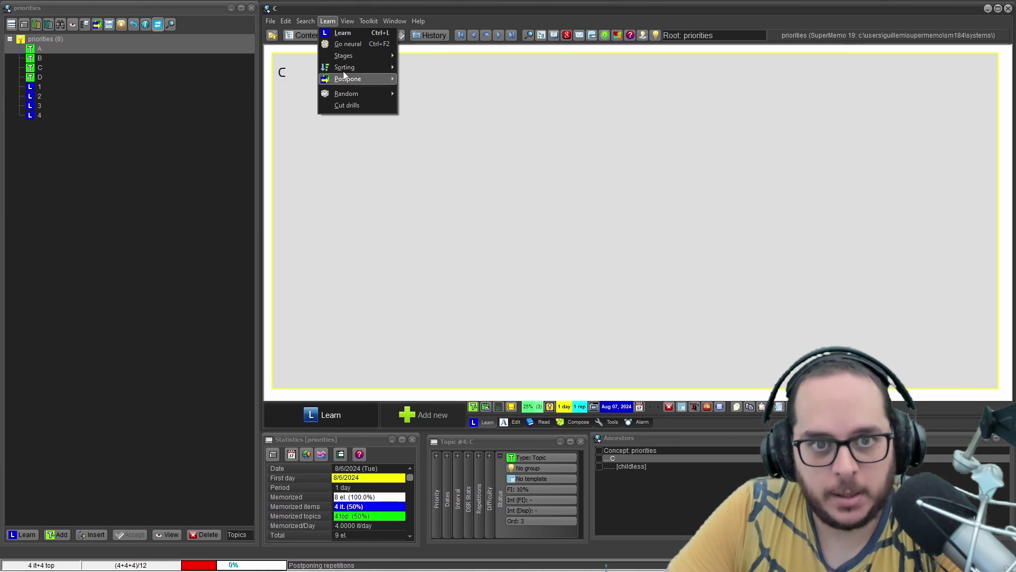
mouse_move(347, 67)
click(421, 77)
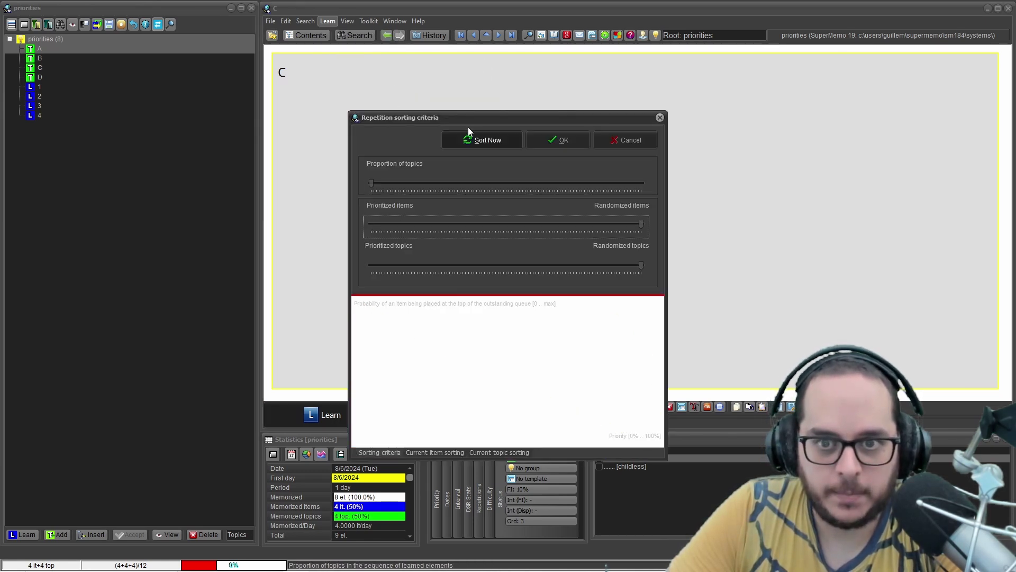
click(482, 140)
click(557, 140)
Browse the outstanding elements, examine the order of the items and topics, and leave the browser
click(345, 21)
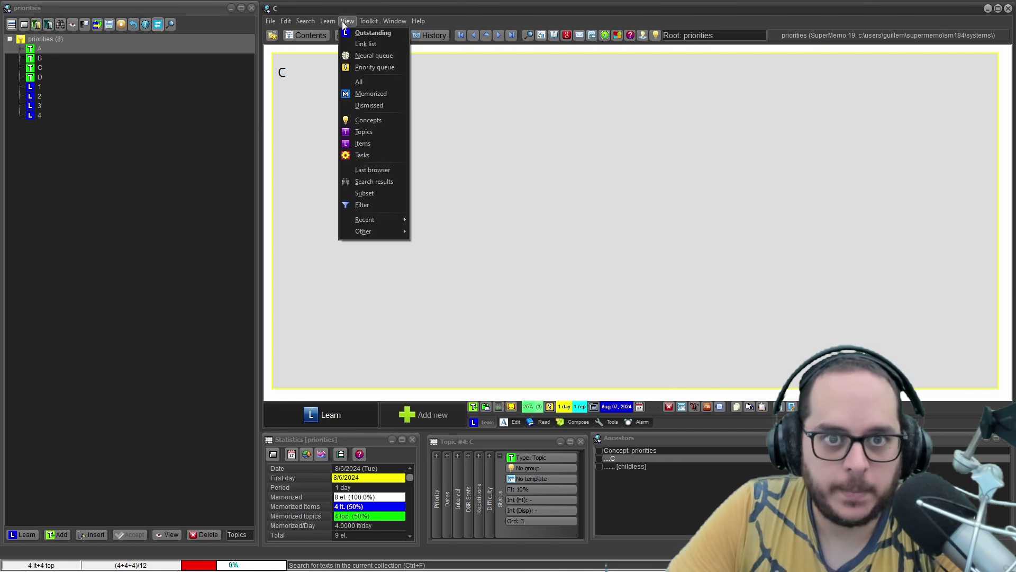
click(354, 35)
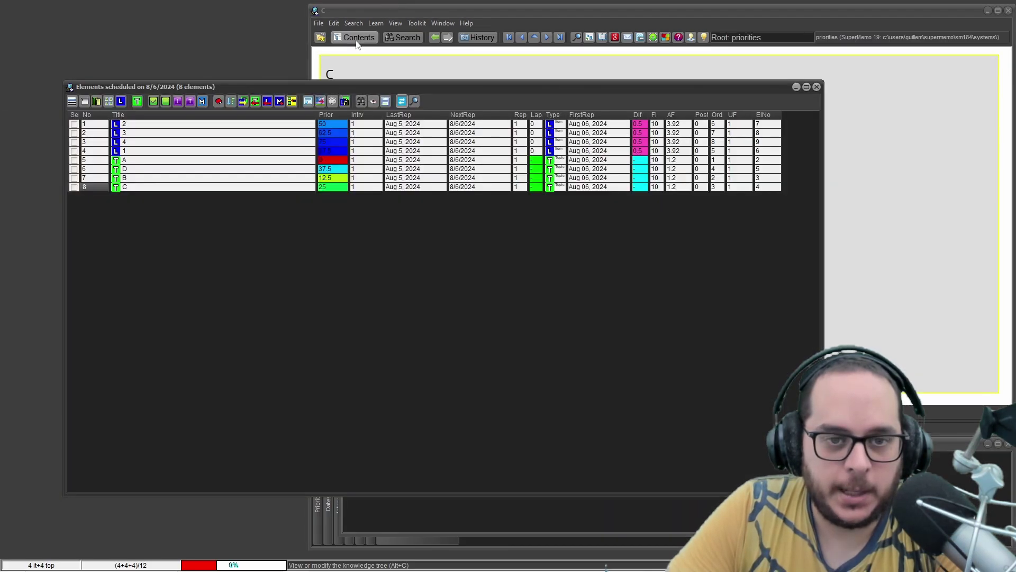
click(327, 123)
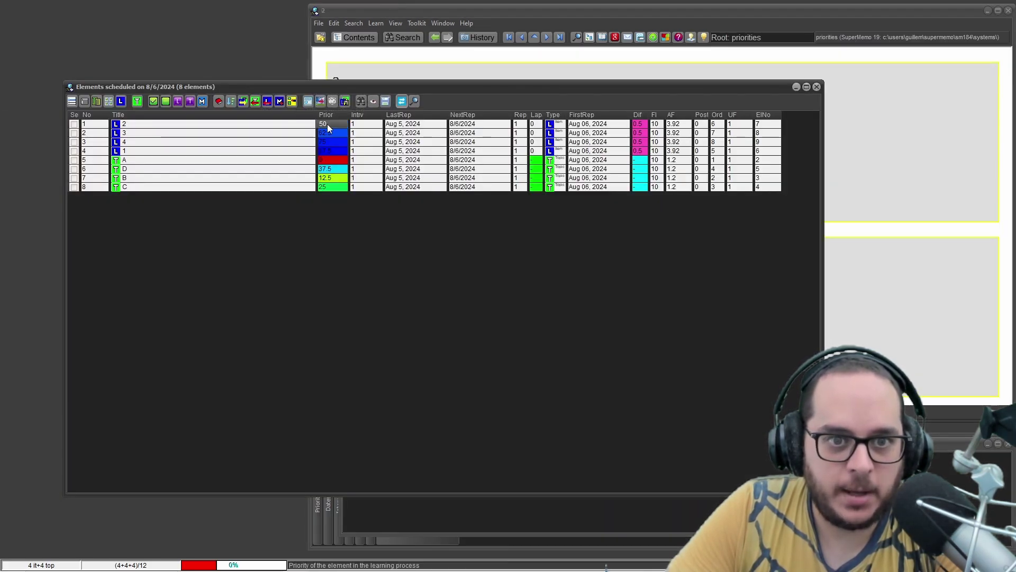
click(121, 126)
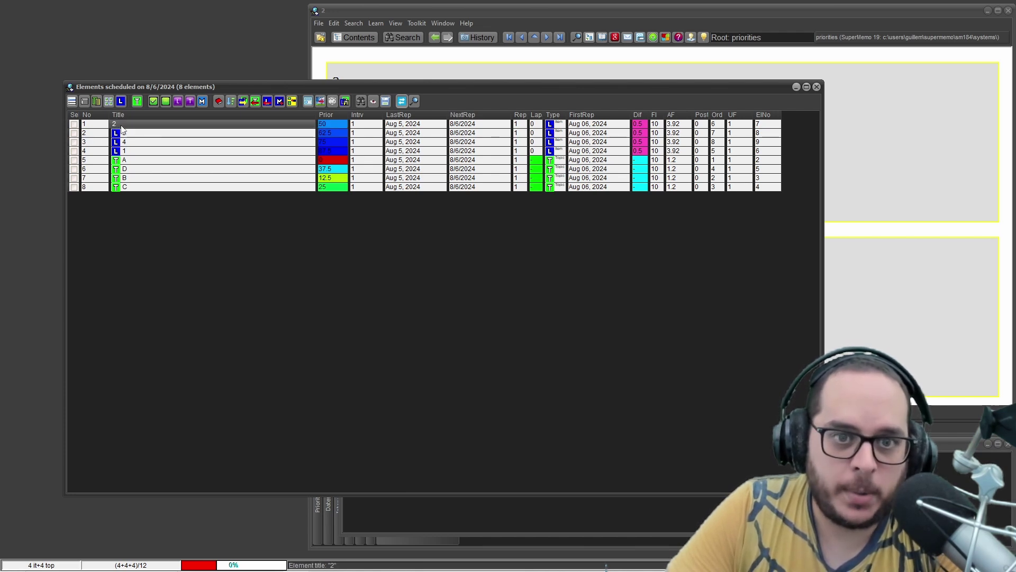
click(140, 135)
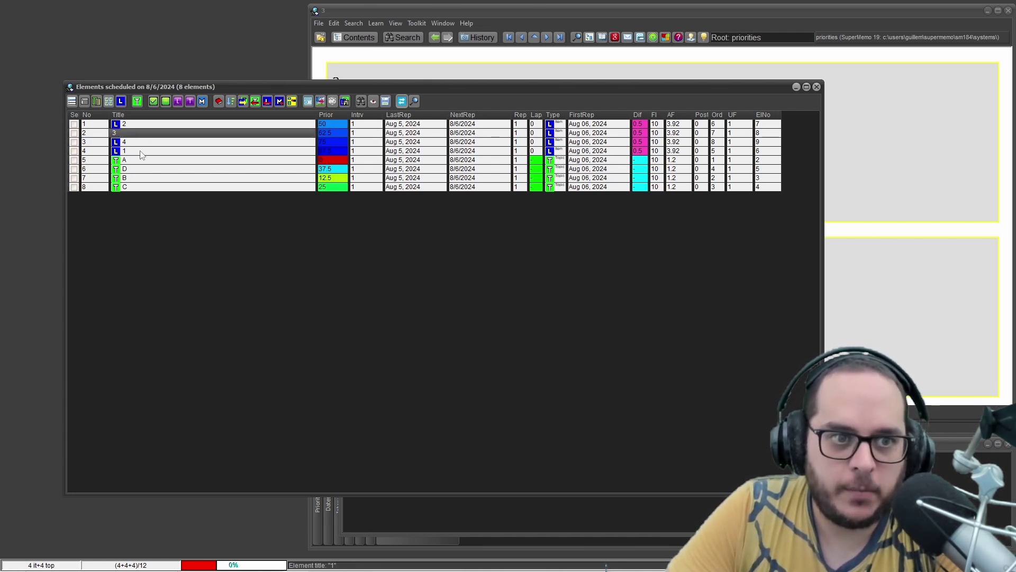
click(144, 151)
click(167, 168)
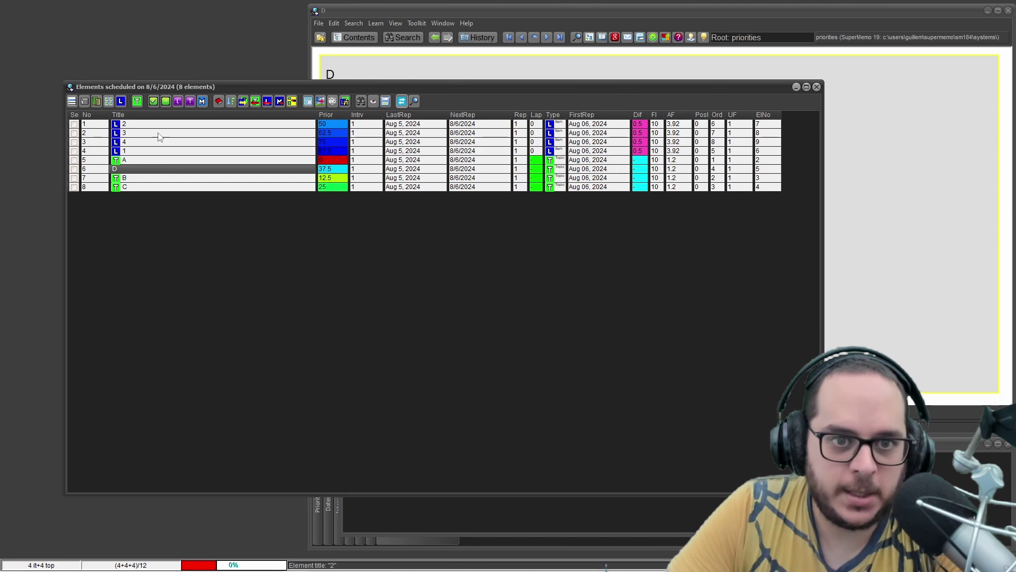
click(796, 86)
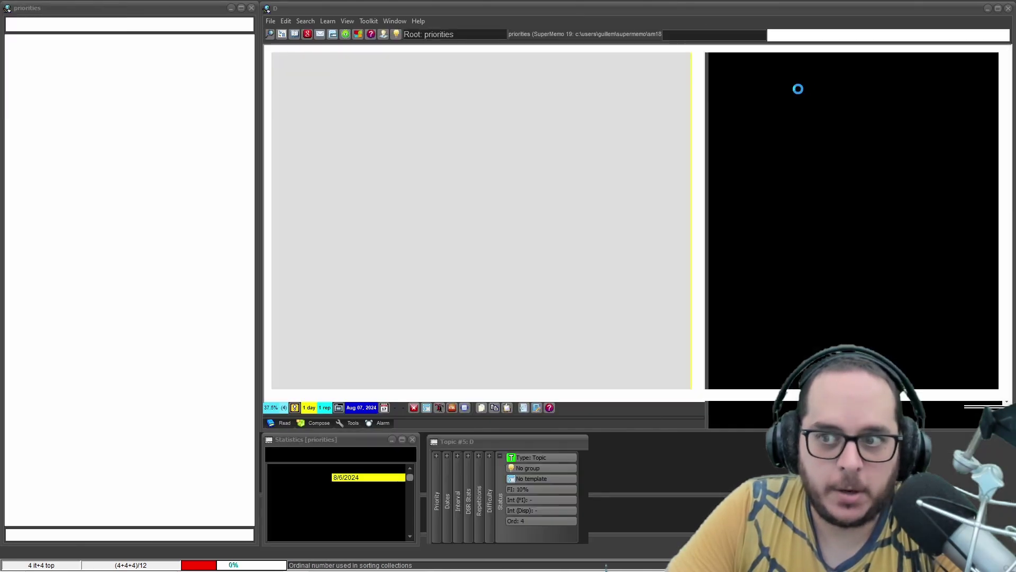
Re-sort the outstanding queue with fully randomized items and topics, from the sorting criteria and again with the direct Sort now command
click(327, 21)
mouse_move(354, 67)
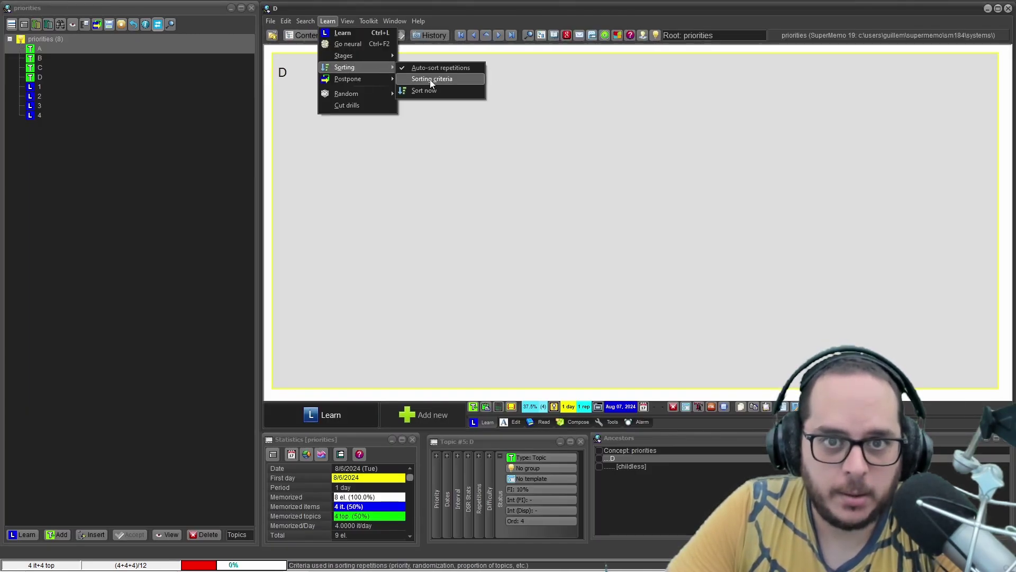
click(432, 80)
click(492, 141)
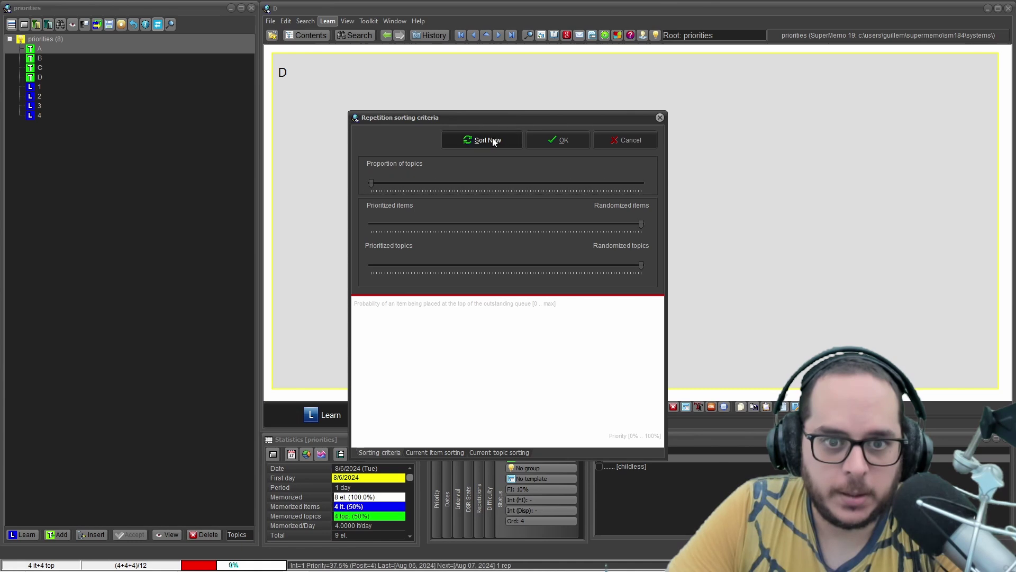
click(562, 140)
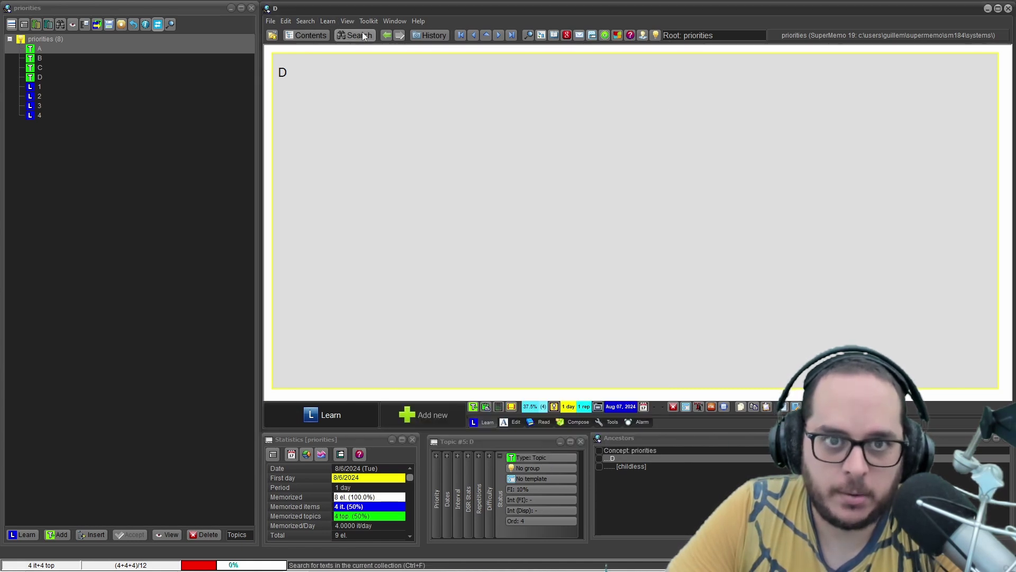
click(345, 22)
mouse_move(323, 20)
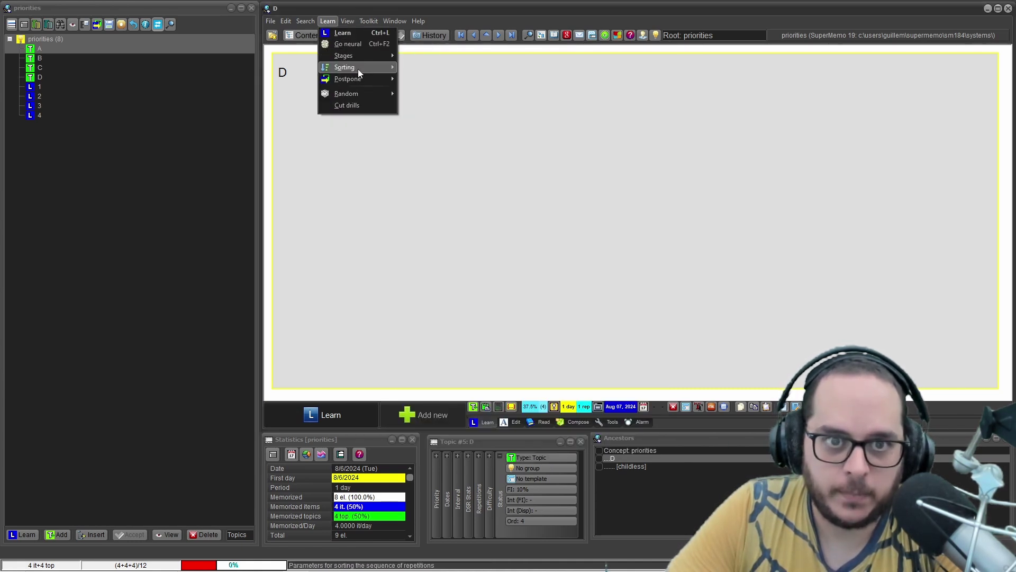
mouse_move(358, 68)
click(442, 90)
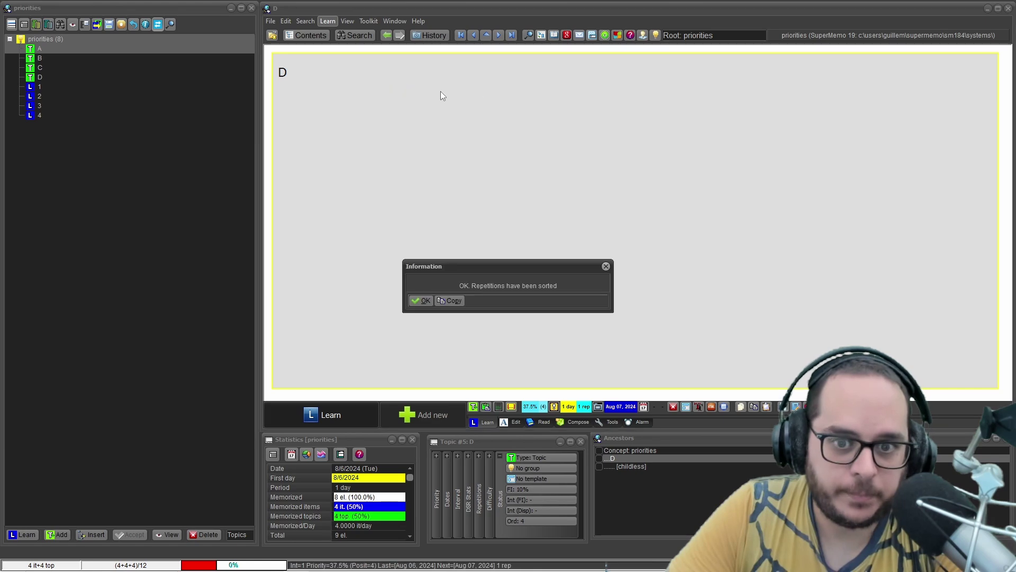
click(419, 301)
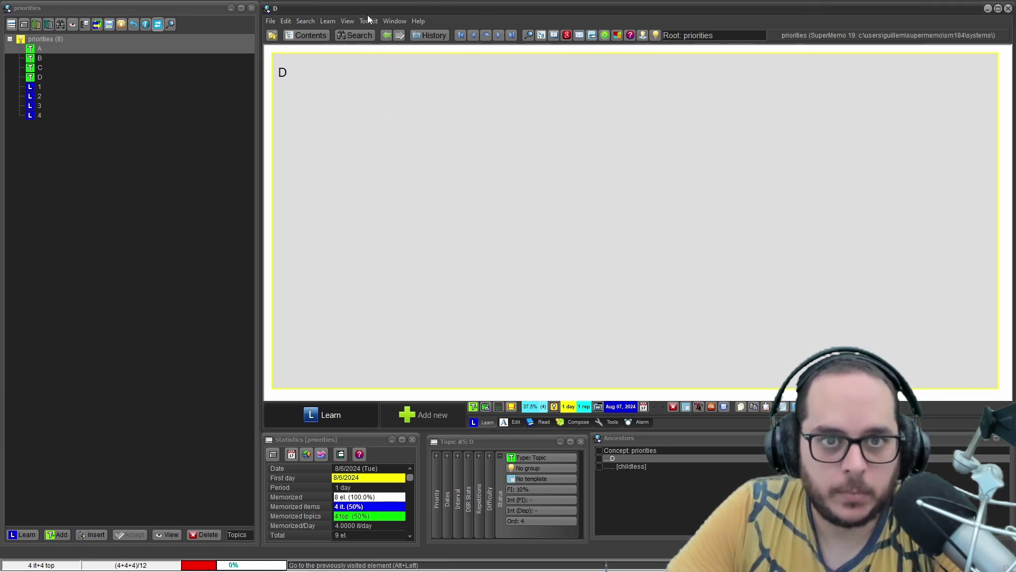
Compare the order of items and topics in the newly randomized outstanding queue and close the browser
click(348, 21)
click(365, 33)
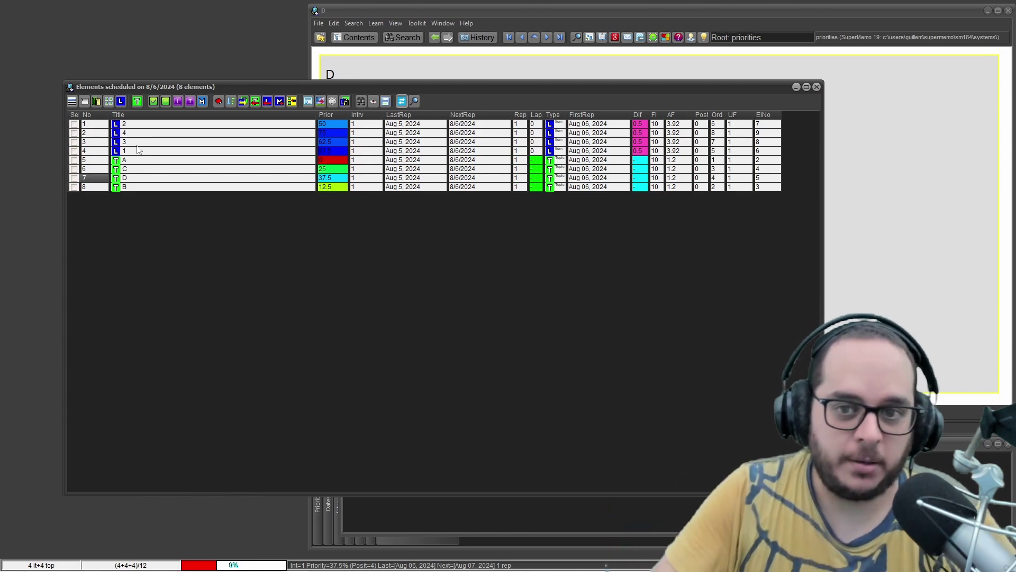
click(816, 86)
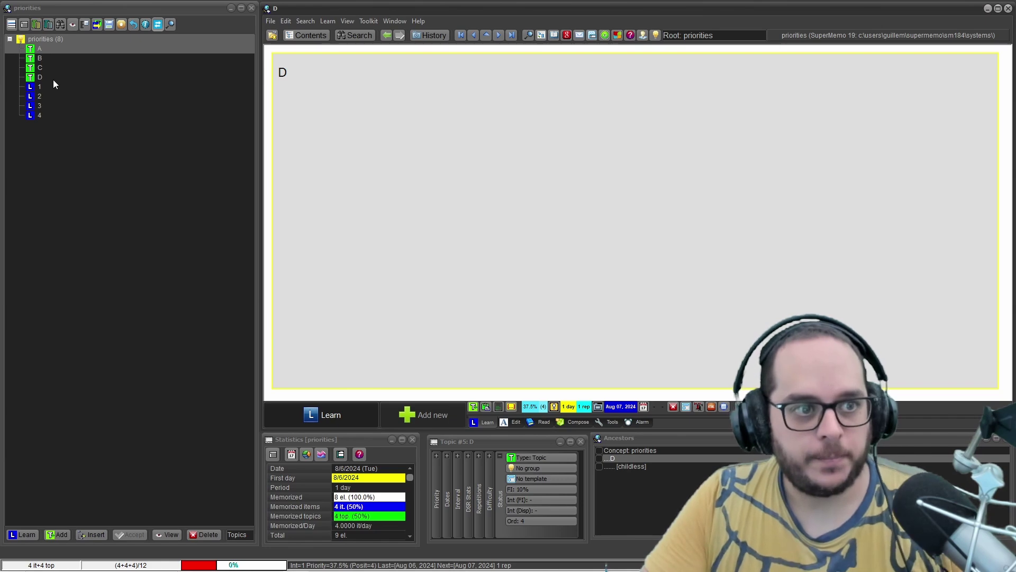
mouse_move(377, 570)
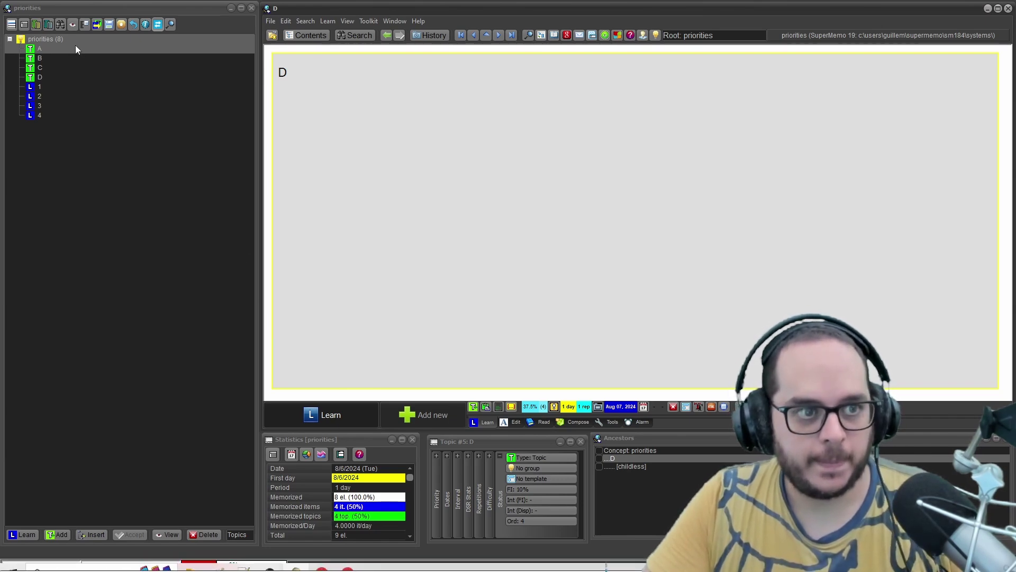
click(55, 49)
click(40, 40)
key(ctrl+space)
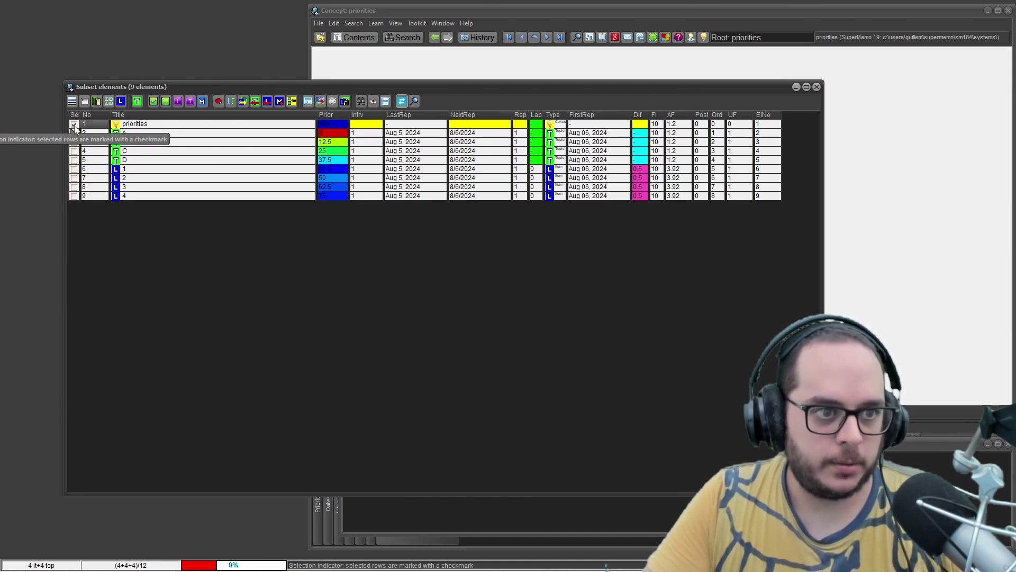
click(163, 102)
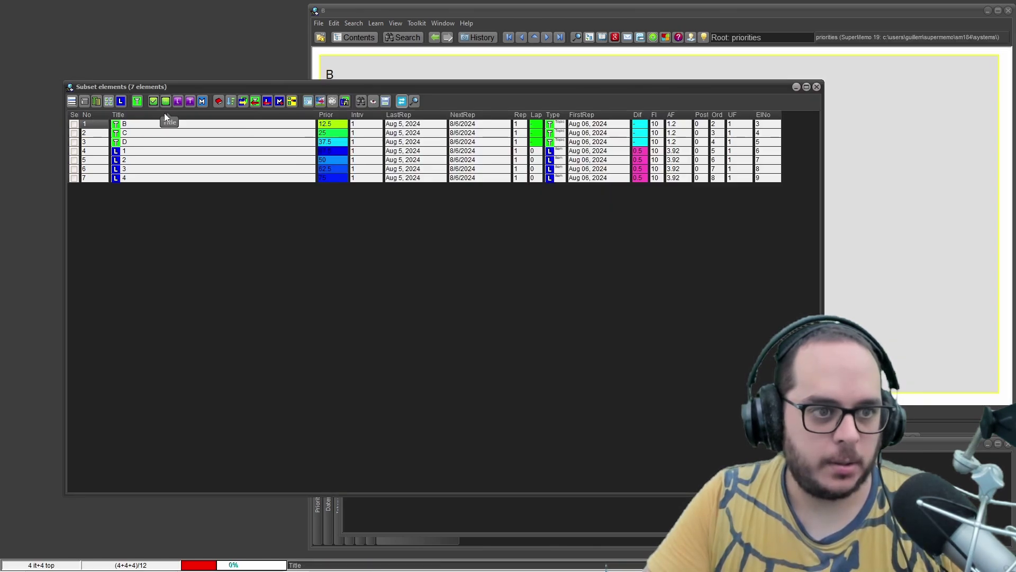
click(817, 86)
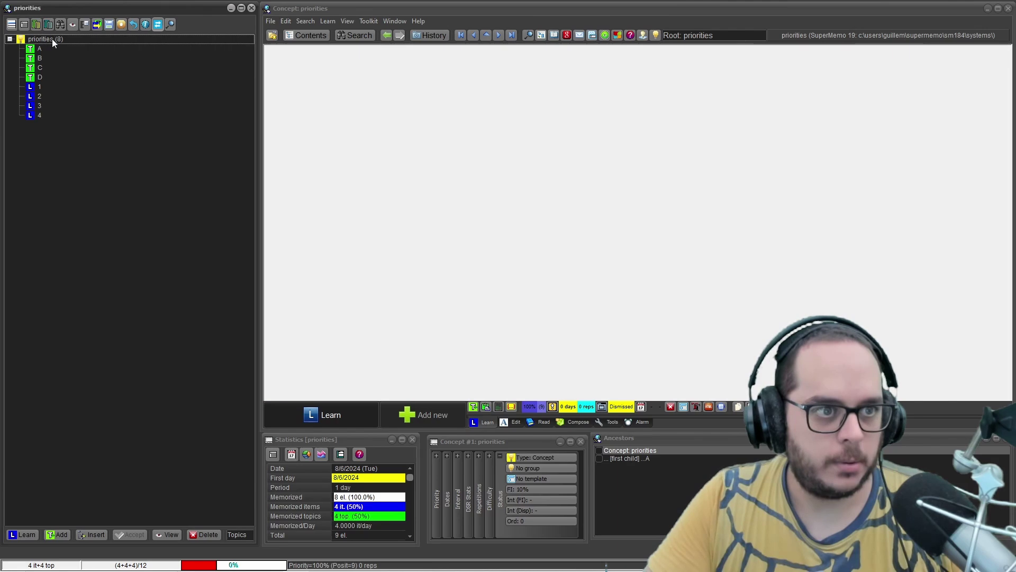
Browse the priorities subset without its concept element and try to adjust the elements' priorities in proportion within a range starting at position 1
double_click(52, 39)
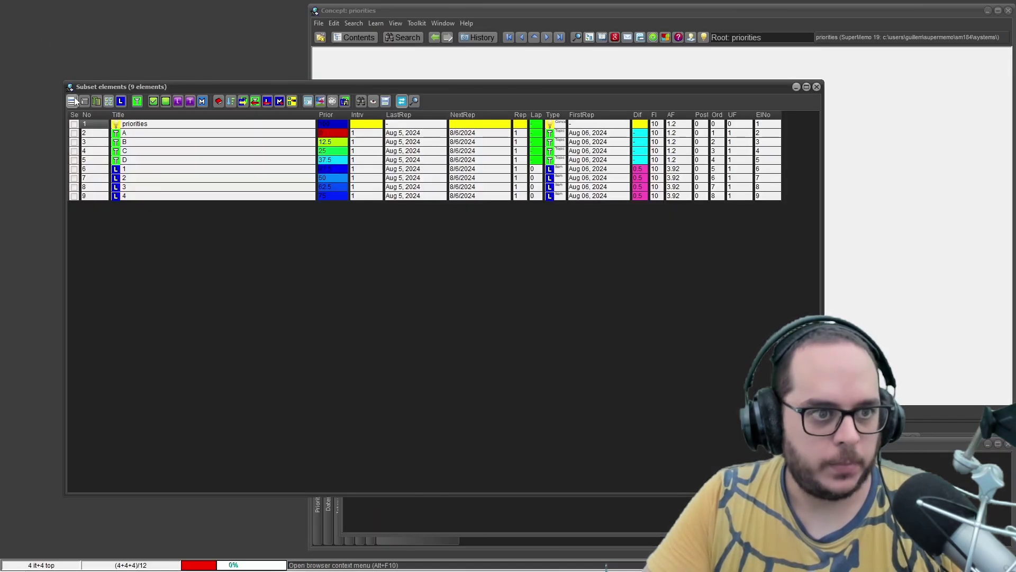
click(164, 103)
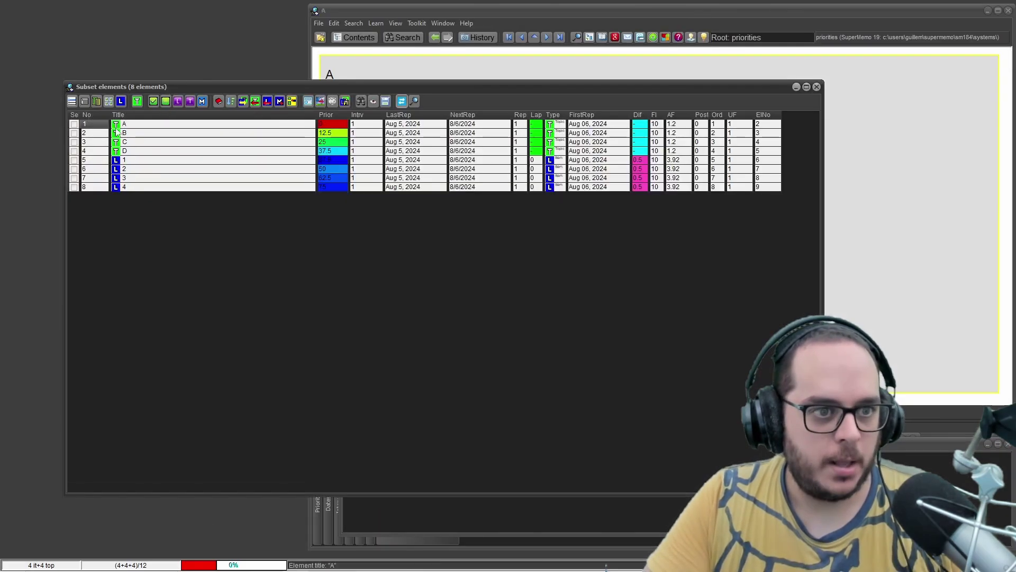
click(85, 101)
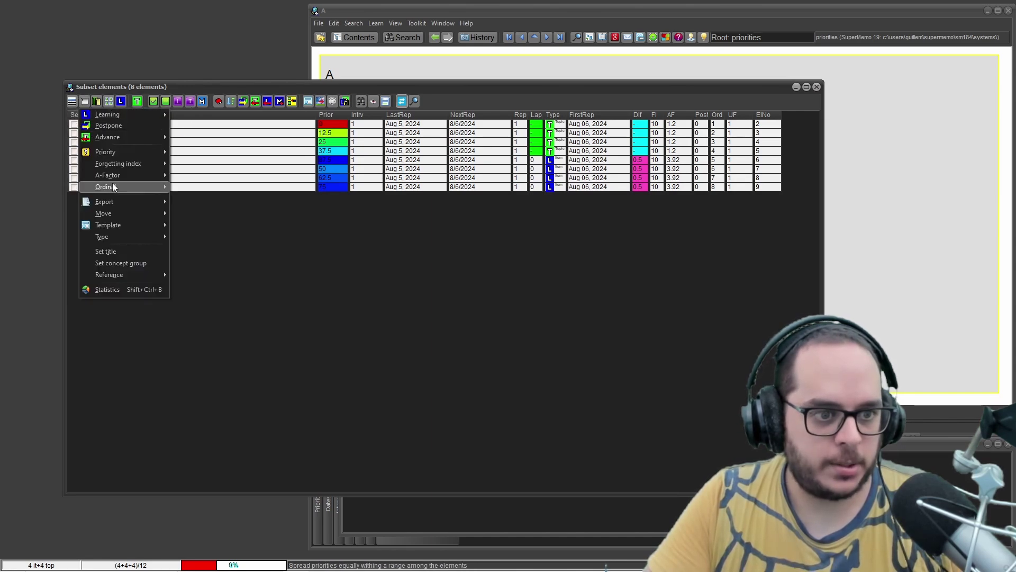
mouse_move(142, 154)
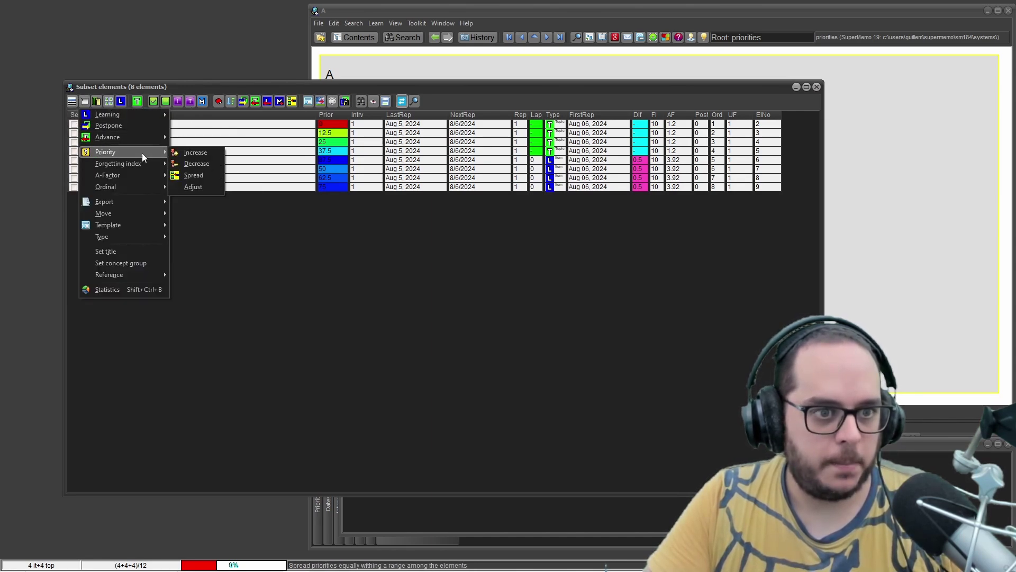
click(202, 189)
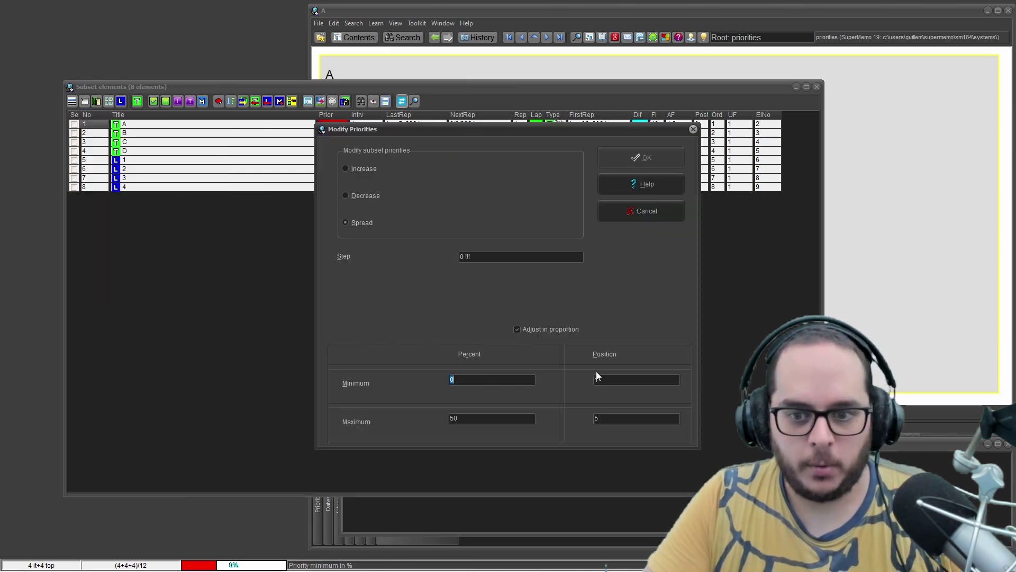
key(Tab)
text(9)
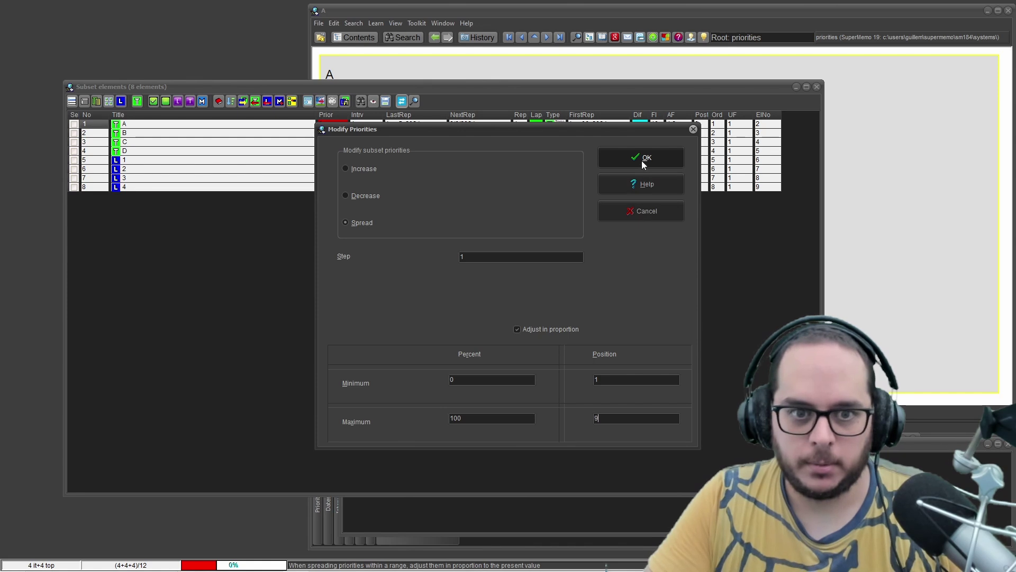
key(BackSpace)
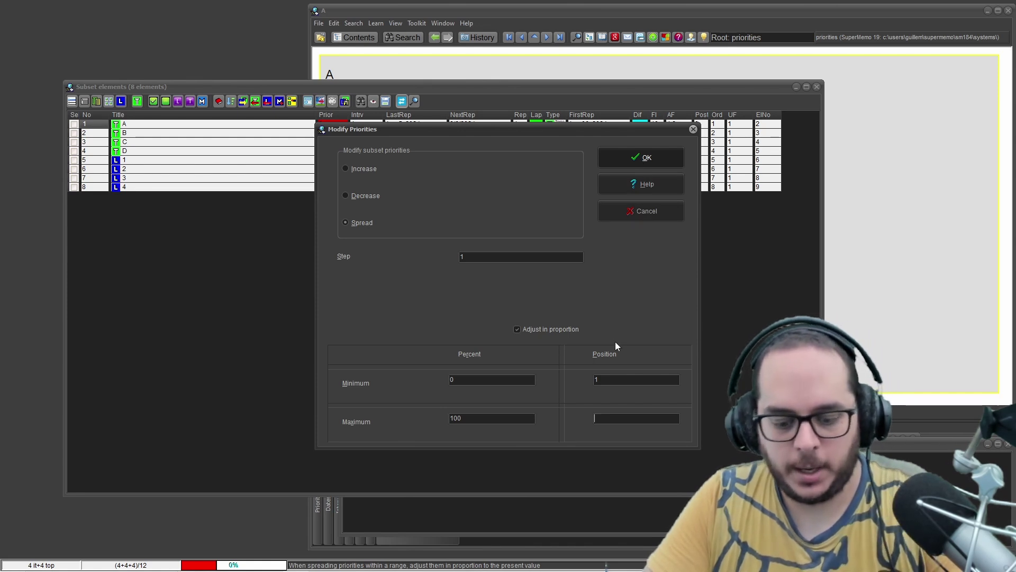
click(652, 162)
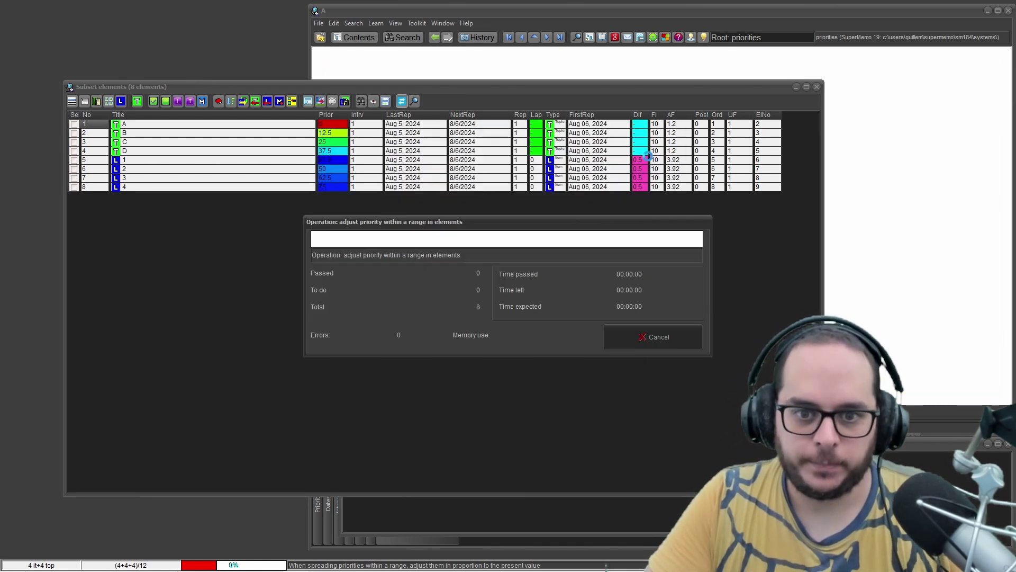
click(426, 300)
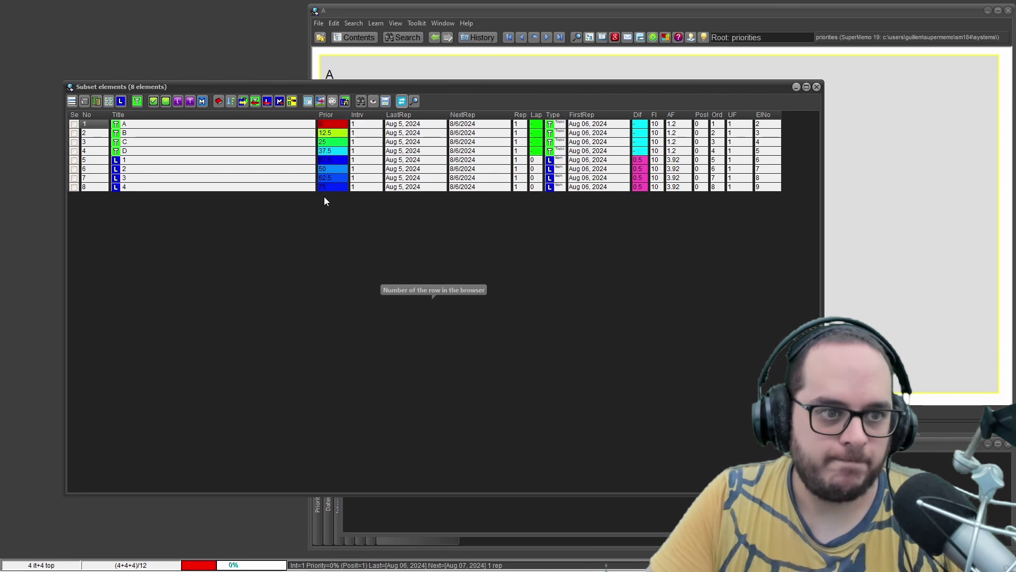
Check the priorities of topic D and items 1 to 4 in the subset browser, and close it
click(190, 154)
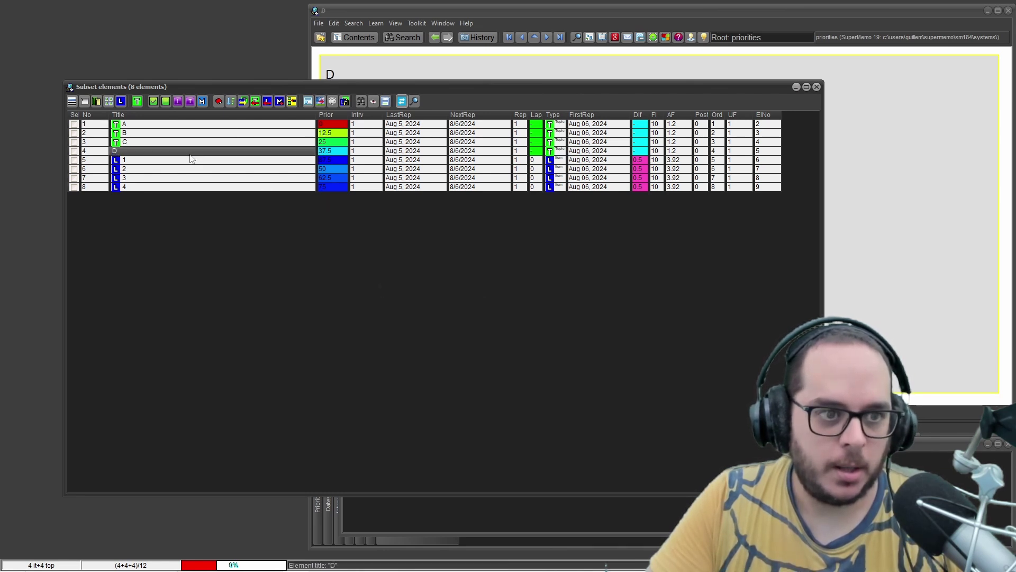
click(192, 159)
click(191, 171)
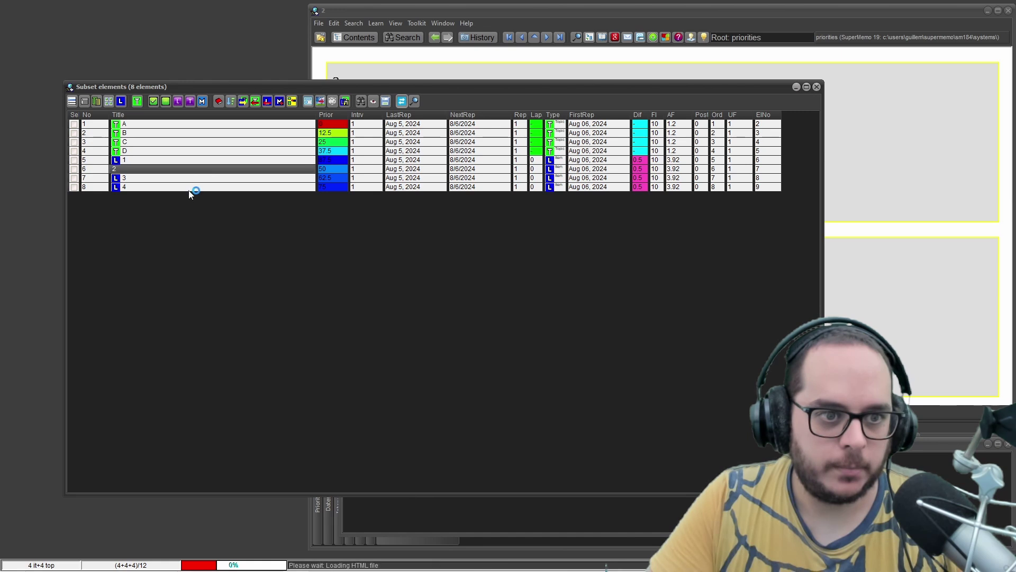
click(191, 188)
click(179, 178)
click(175, 168)
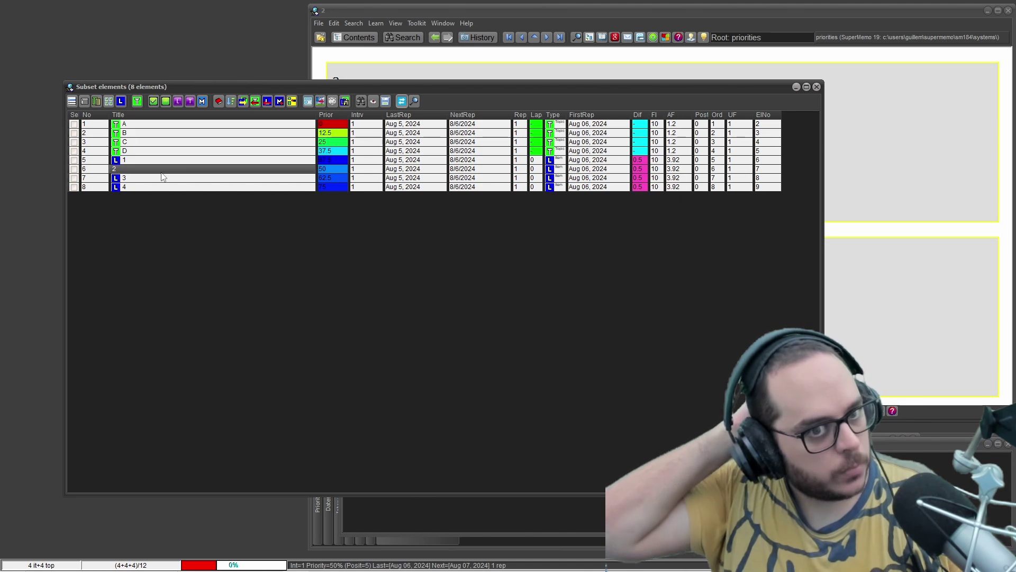
click(816, 86)
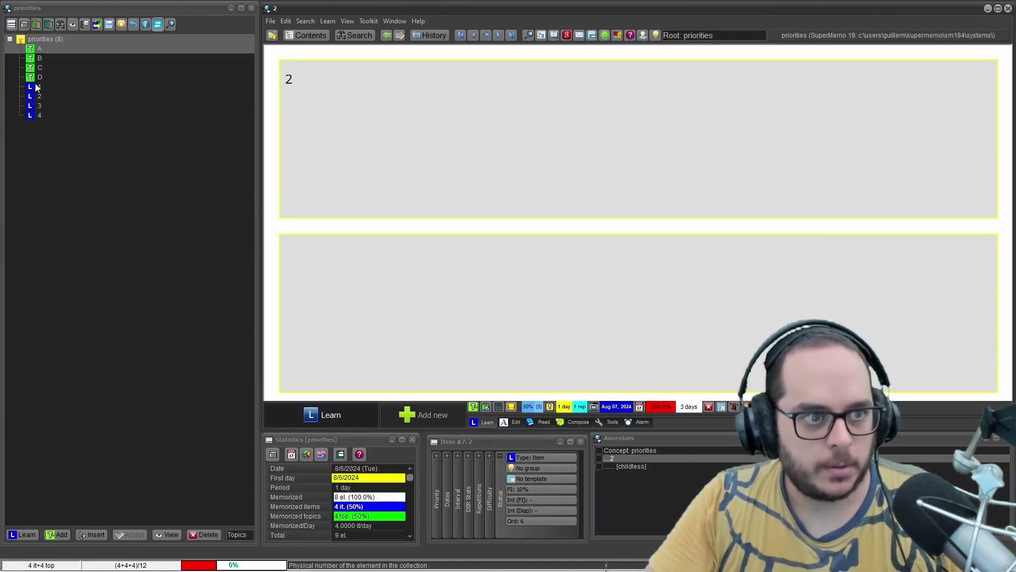
Set item 1's priority to position 5 in the priority queue
click(36, 87)
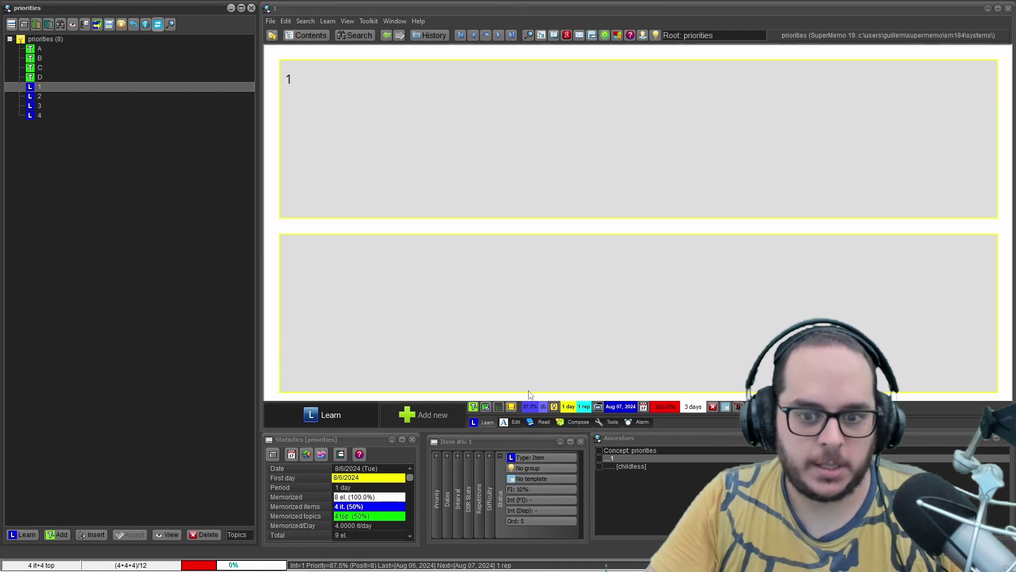
key(alt+p)
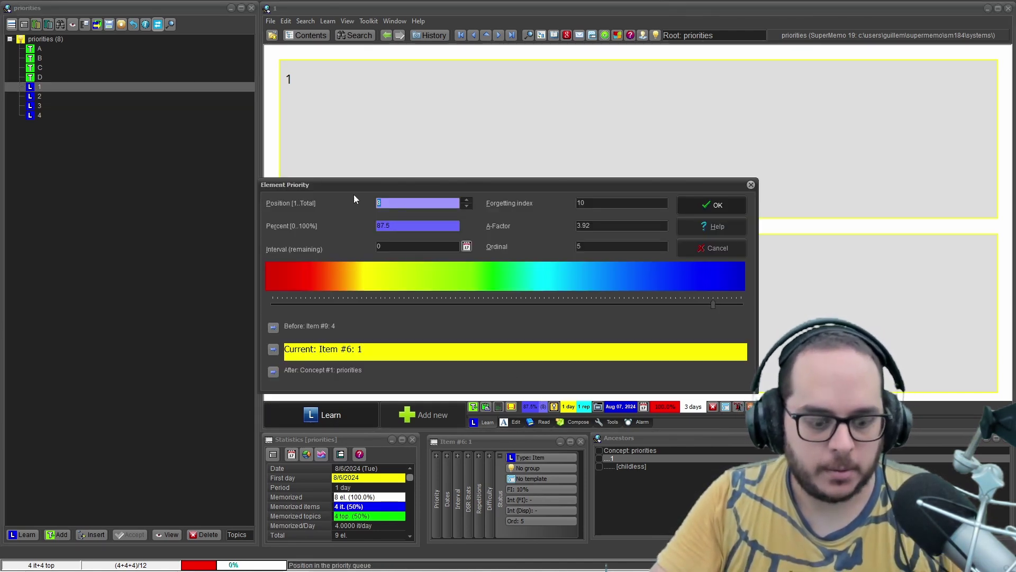
text(5)
key(Return)
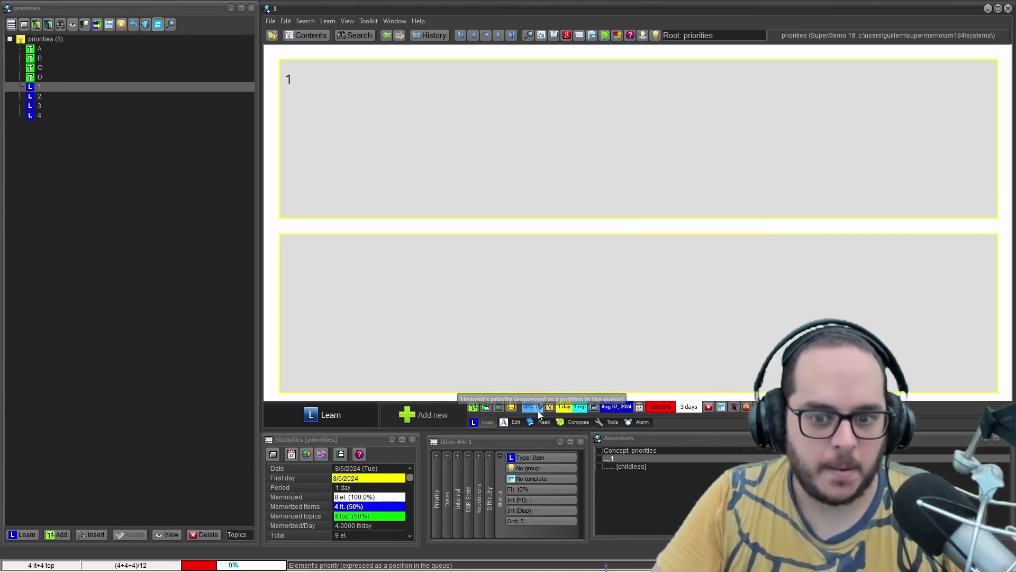
Check the priorities of items 2, 3 and 4, review the whole priorities subset in the browser, and close it
click(37, 96)
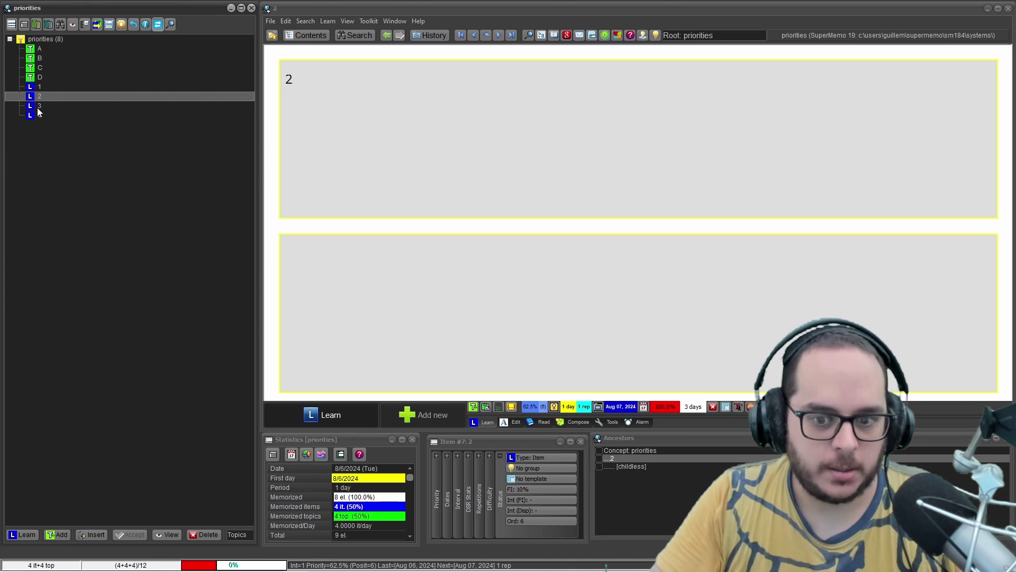
click(33, 106)
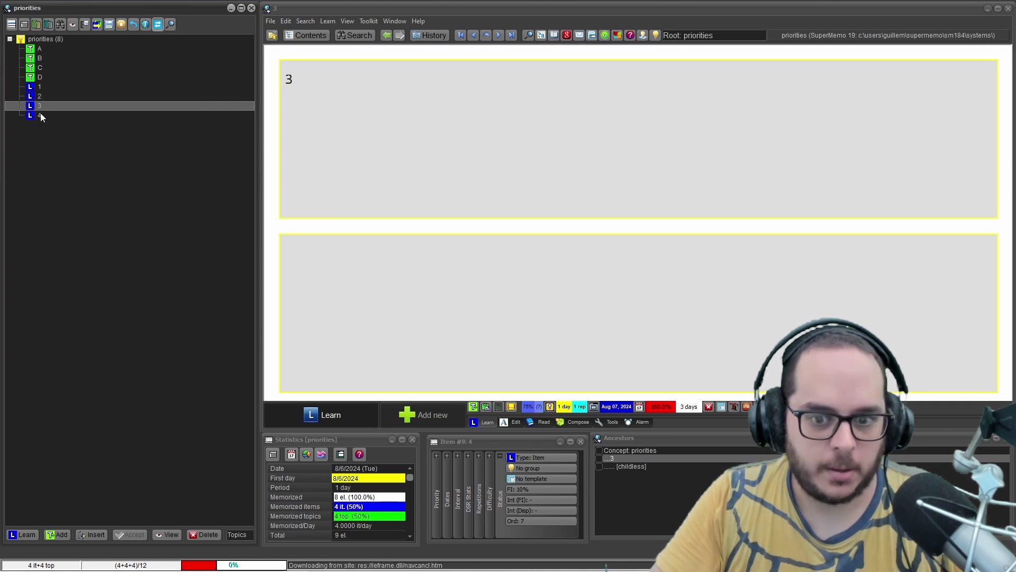
click(40, 113)
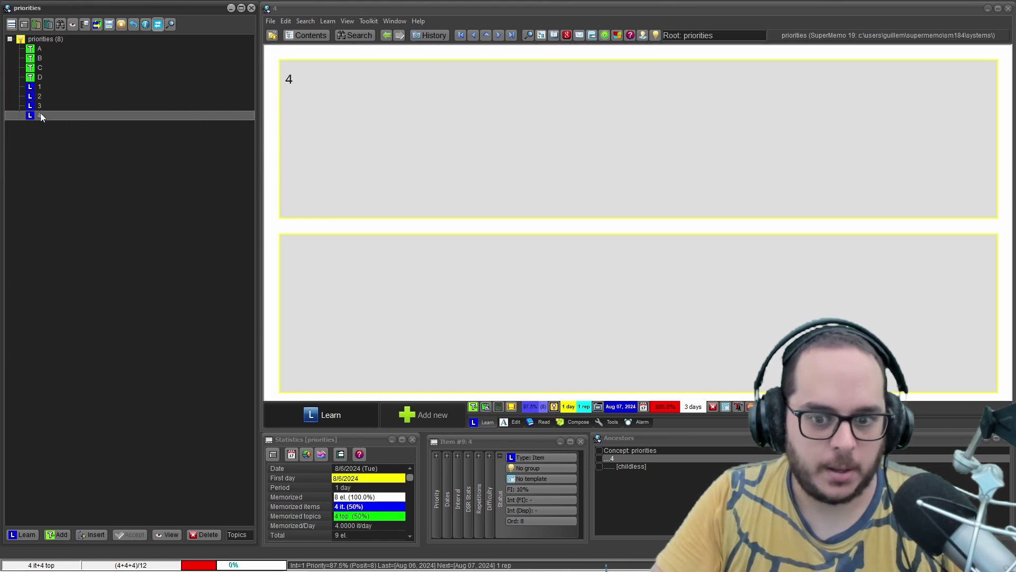
click(36, 43)
key(ctrl+space)
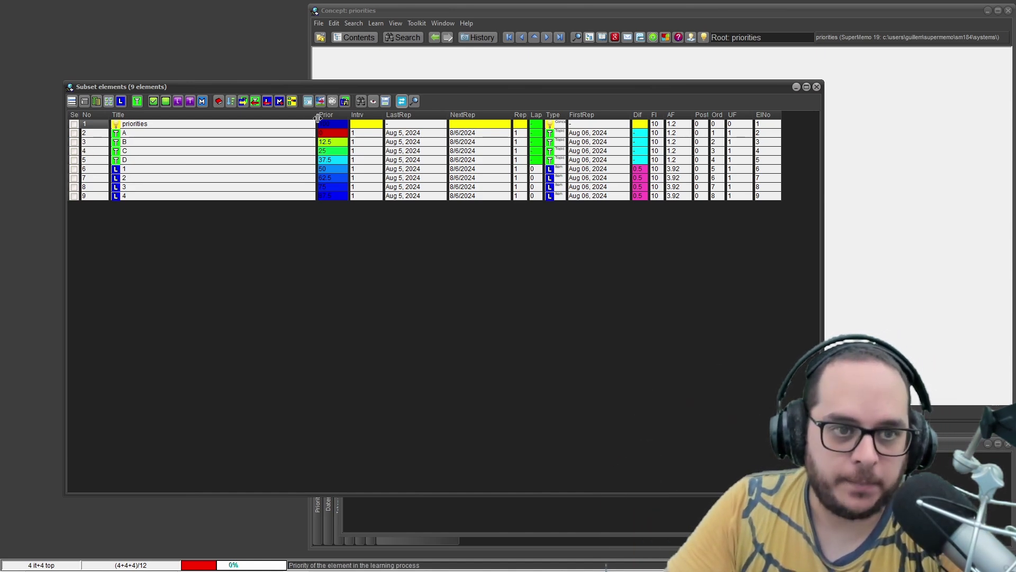
click(816, 86)
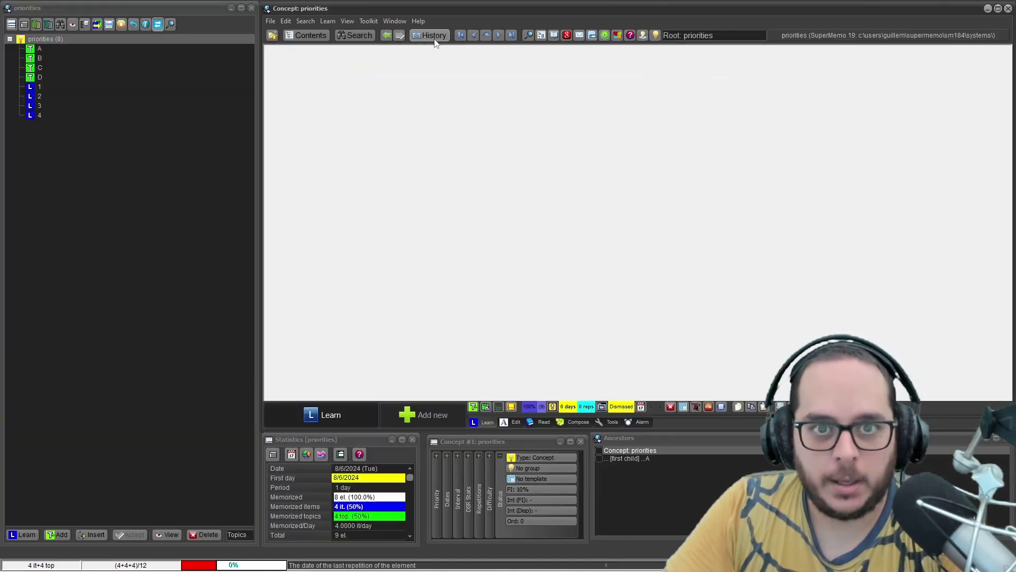
Review the order of items and topics in the outstanding queue before re-sorting, and close the browser
click(369, 21)
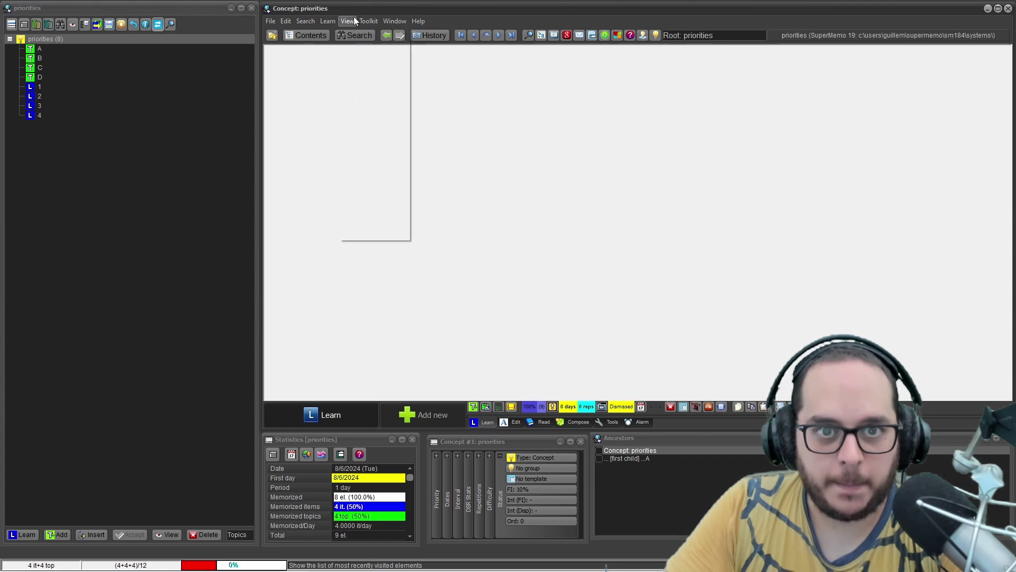
click(353, 32)
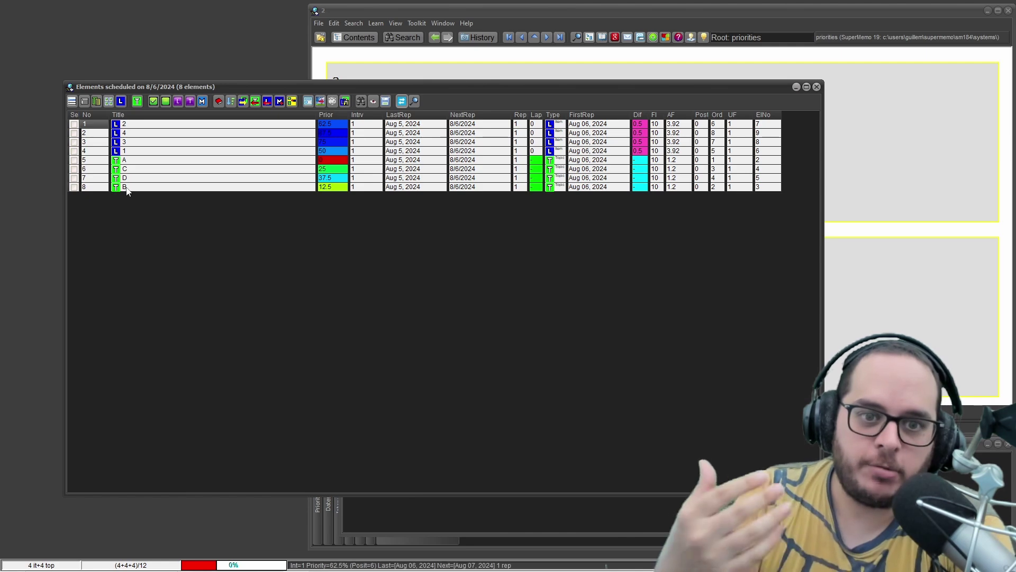
click(817, 86)
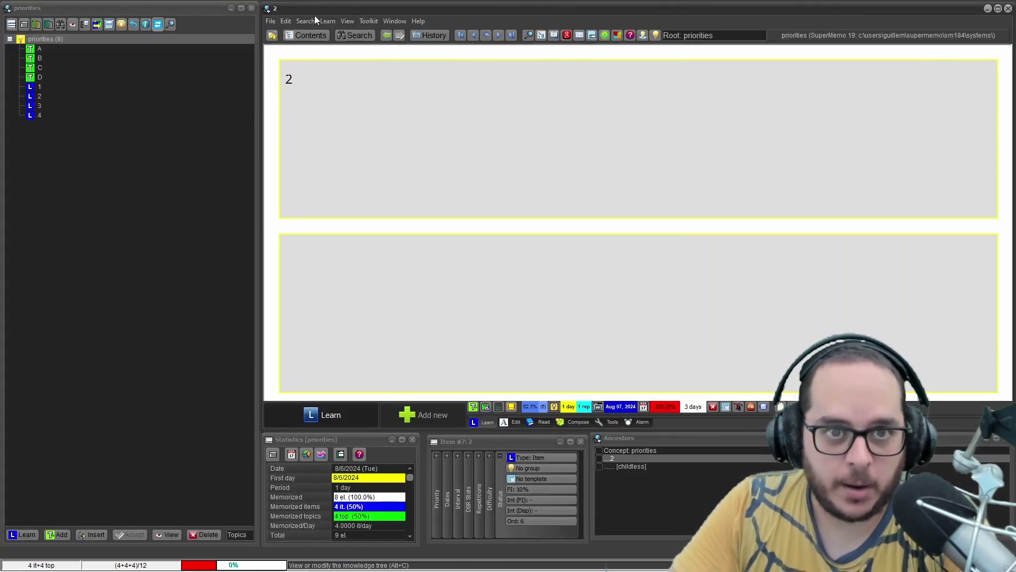
Set both items and topics to fully prioritized in the repetition sorting criteria, sort the outstanding queue, and accept the criteria
click(327, 20)
mouse_move(344, 68)
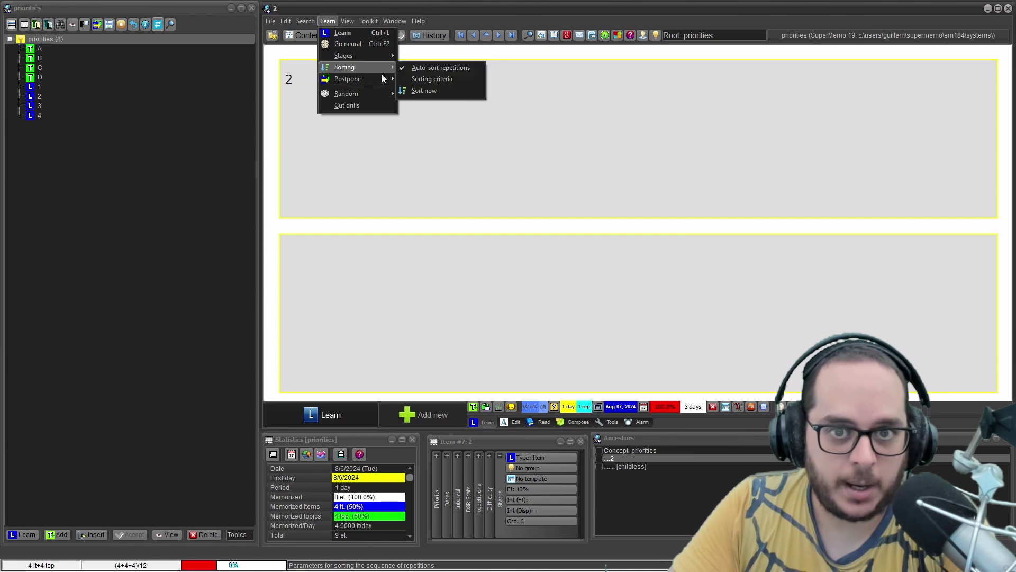
click(432, 79)
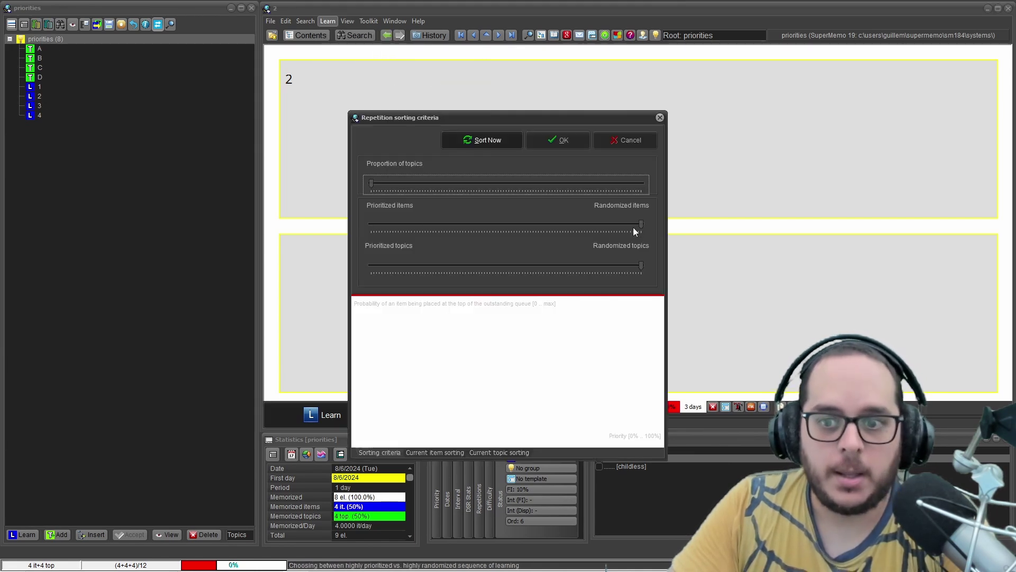
drag(641, 225, 347, 229)
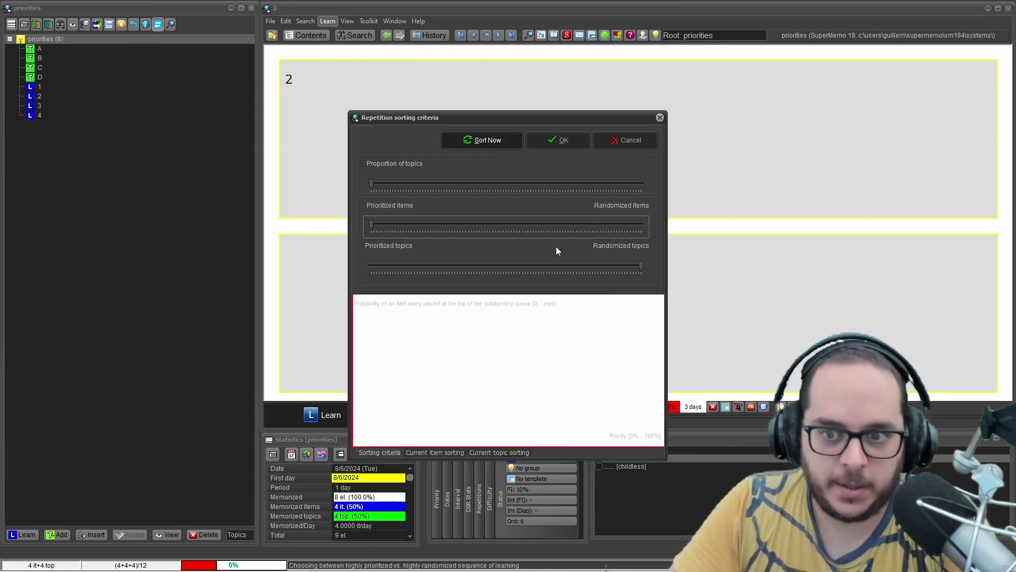
drag(641, 267, 353, 266)
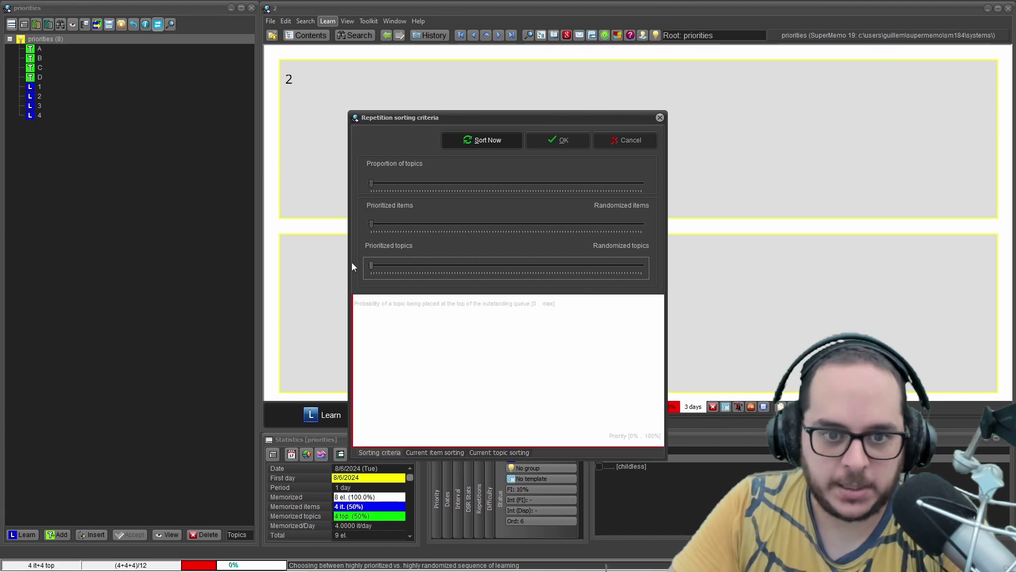
click(499, 142)
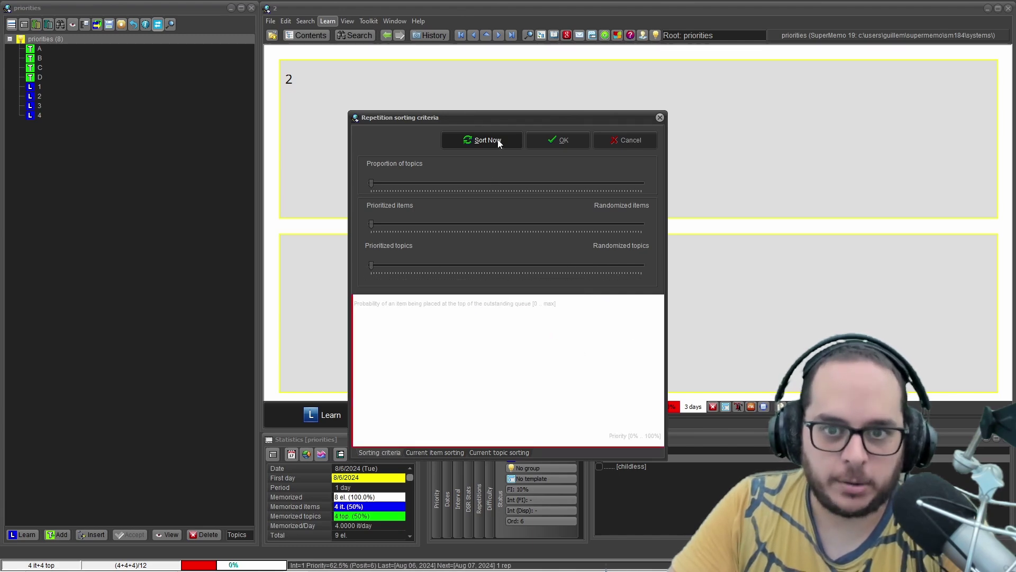
click(550, 141)
Browse the outstanding elements and examine the order of the fully prioritized items and topics
click(344, 20)
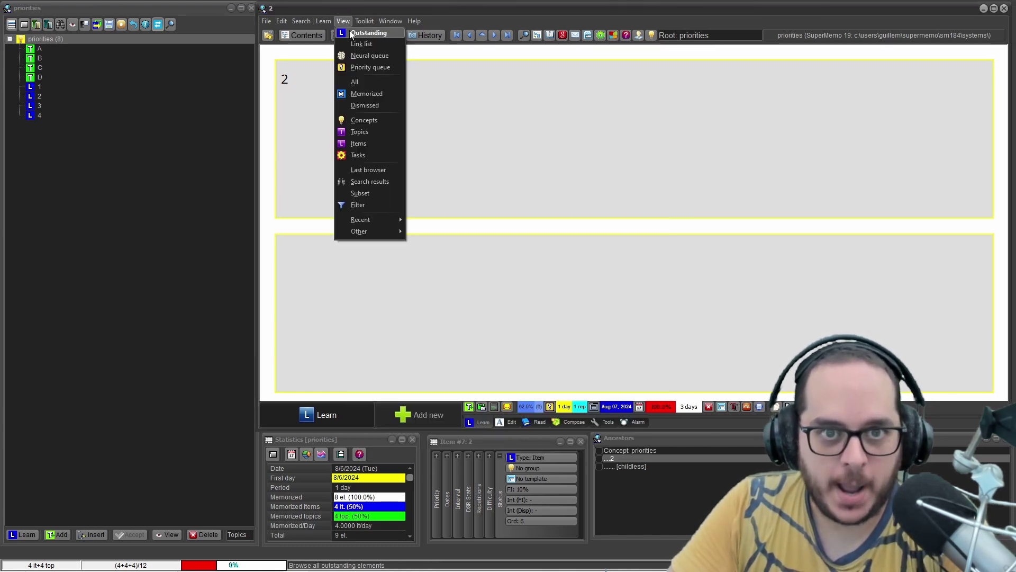
click(350, 34)
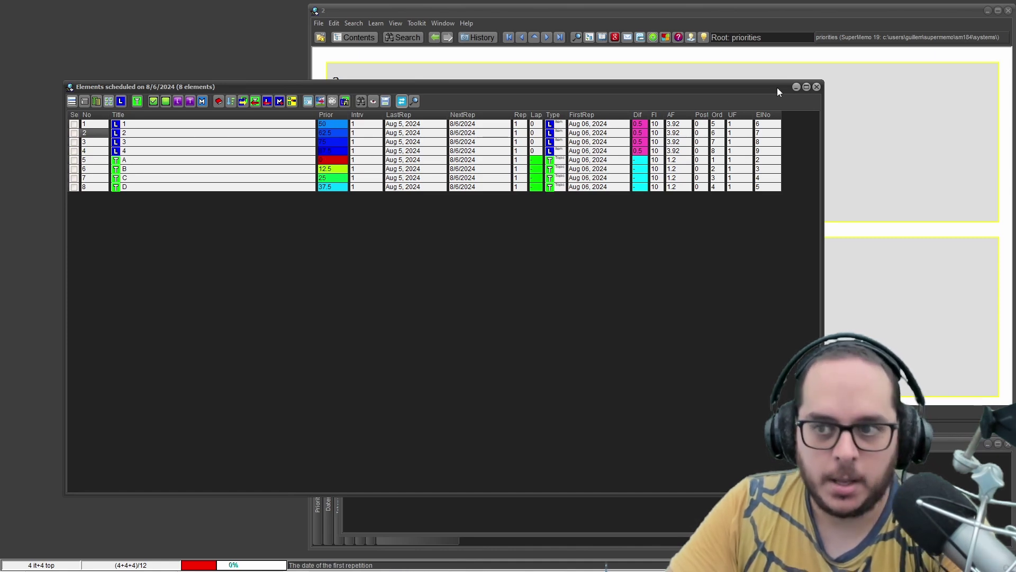
Sort the outstanding queue with the proportion of topics at its maximum, and browse the outstanding elements to examine their order
click(816, 88)
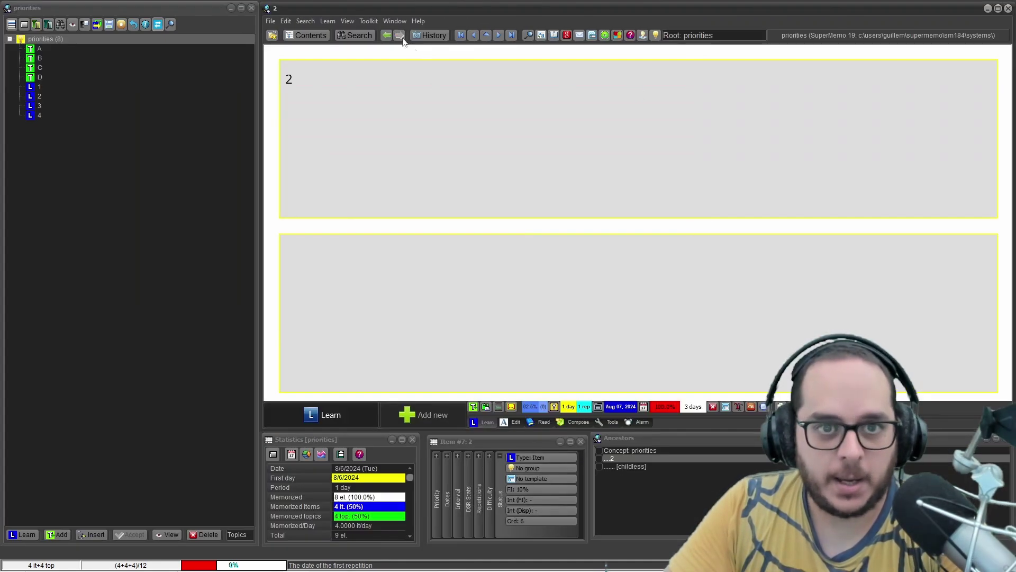
click(345, 21)
mouse_move(336, 21)
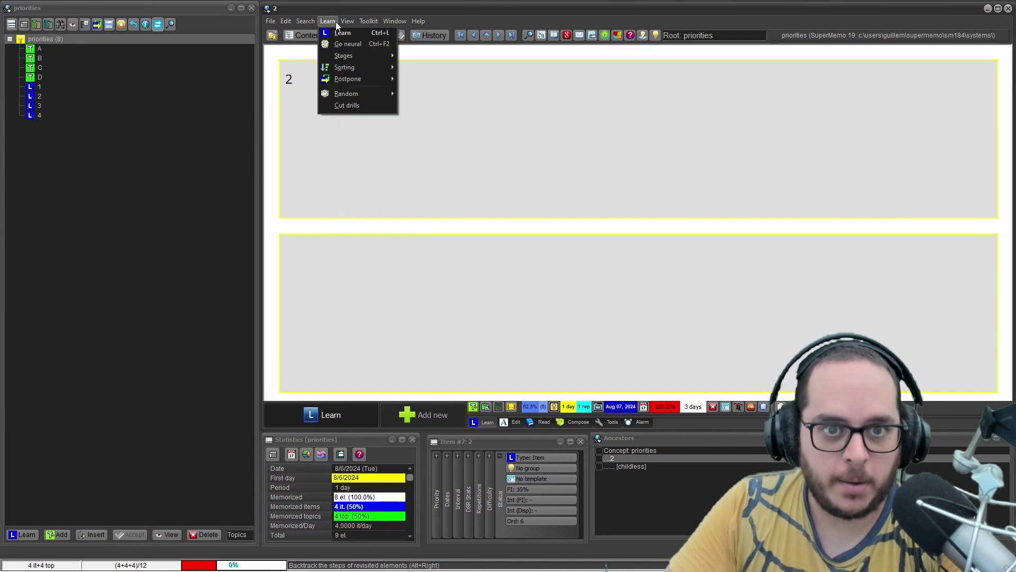
mouse_move(352, 58)
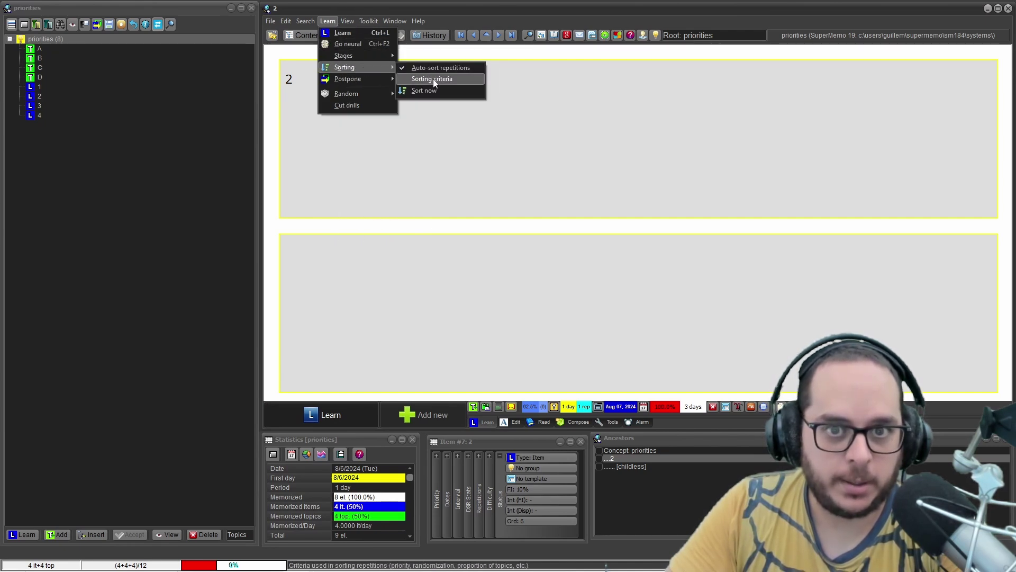
click(433, 79)
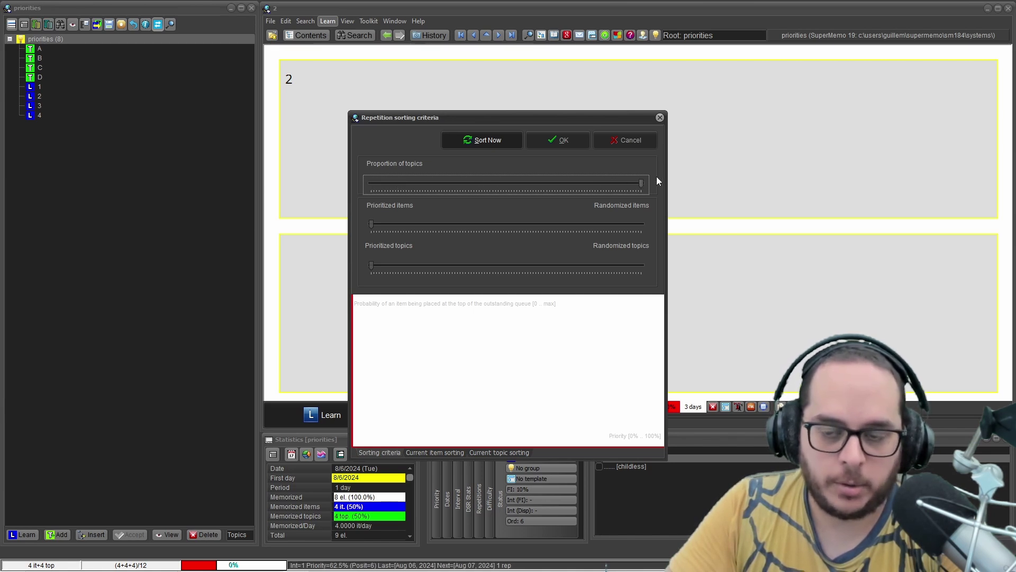
click(486, 141)
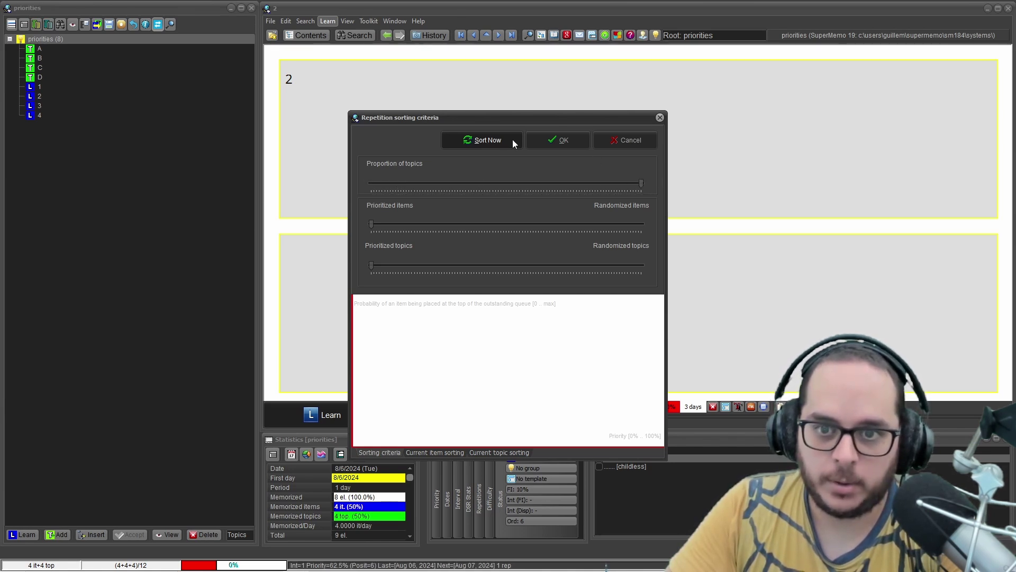
click(561, 141)
click(349, 21)
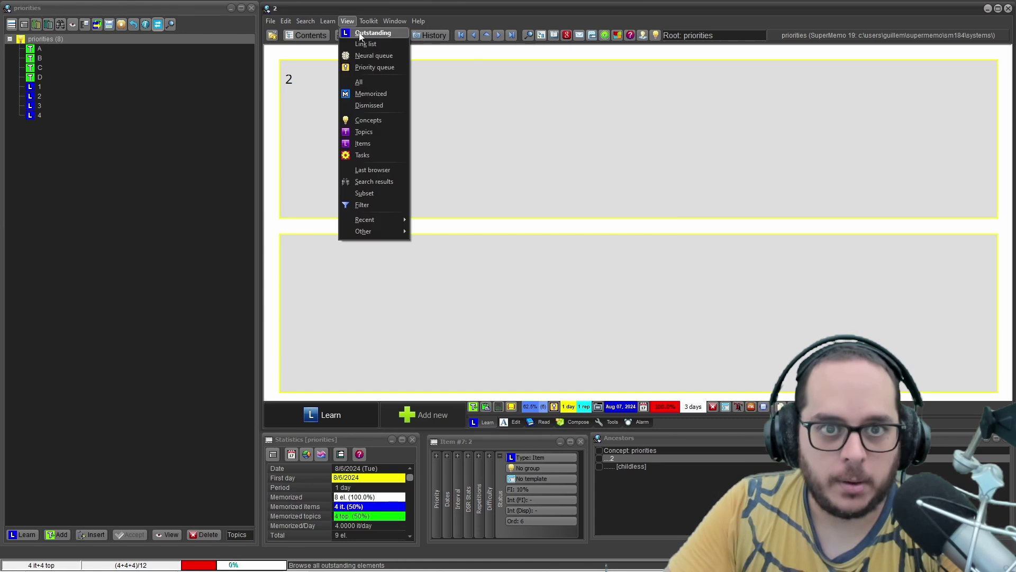
click(363, 33)
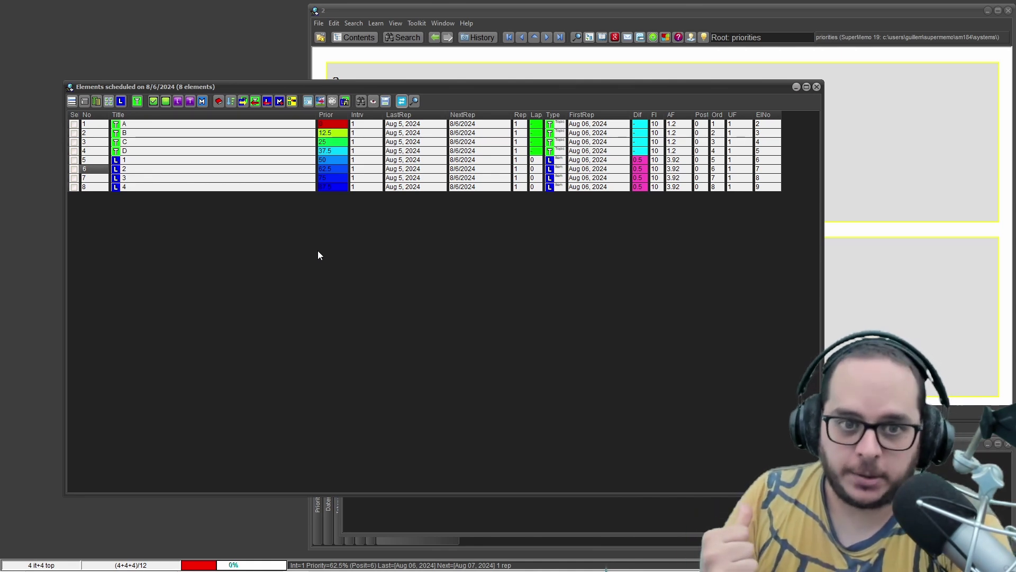
Spread the priorities of the outstanding elements over positions 1 to 8 with proportional adjustment off, and close the browser
click(83, 102)
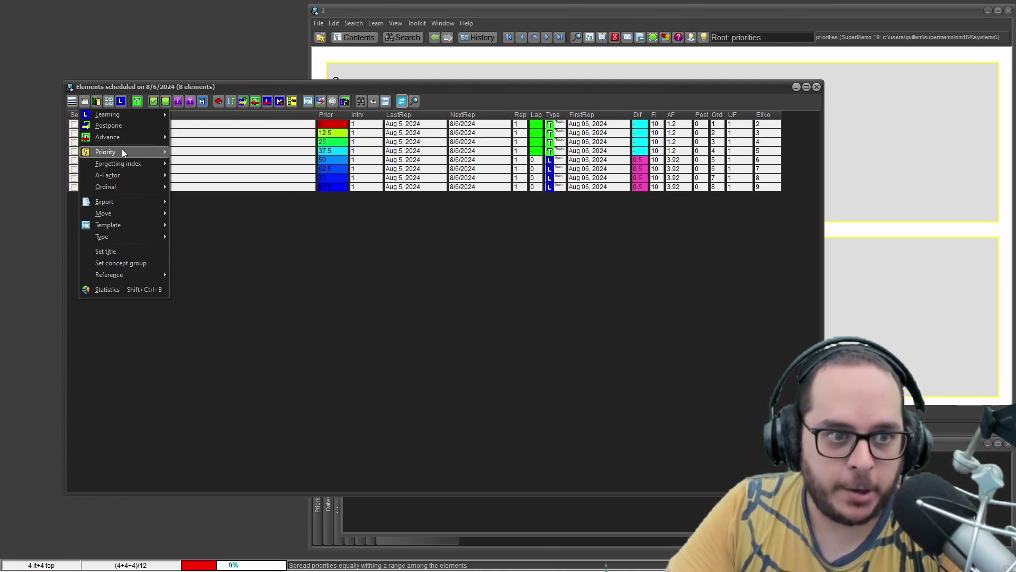
mouse_move(122, 152)
click(194, 180)
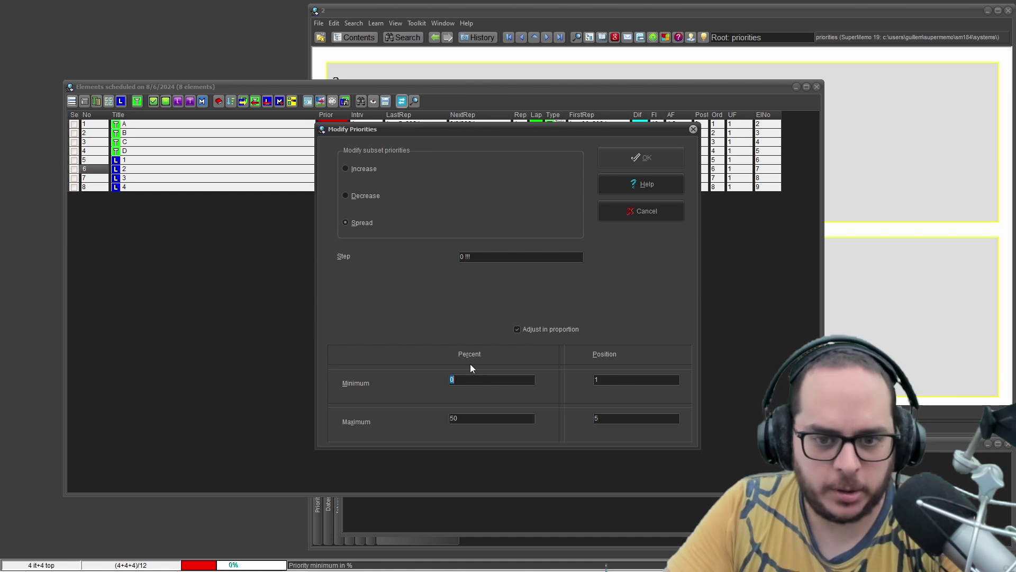
click(518, 331)
click(518, 328)
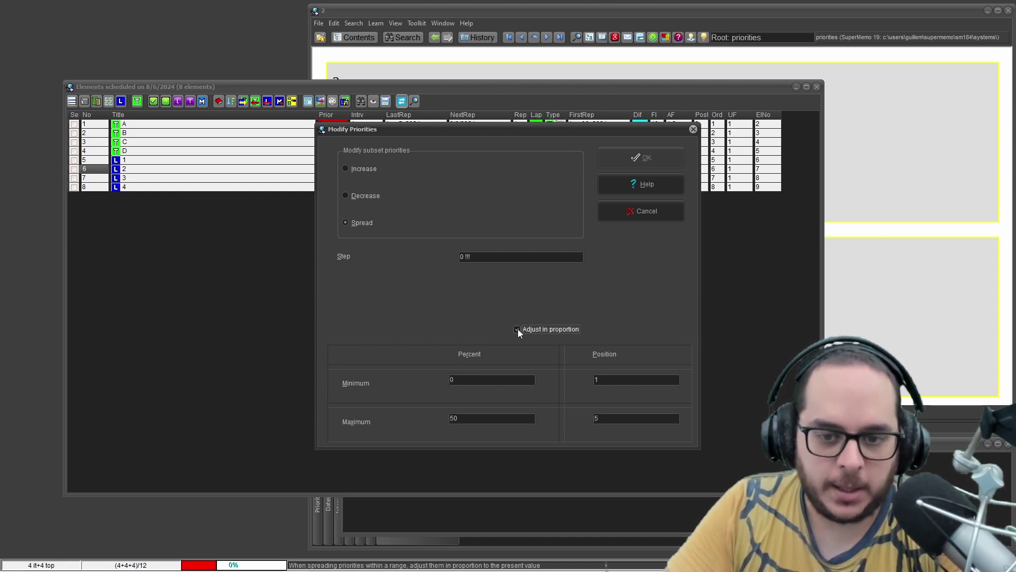
click(518, 328)
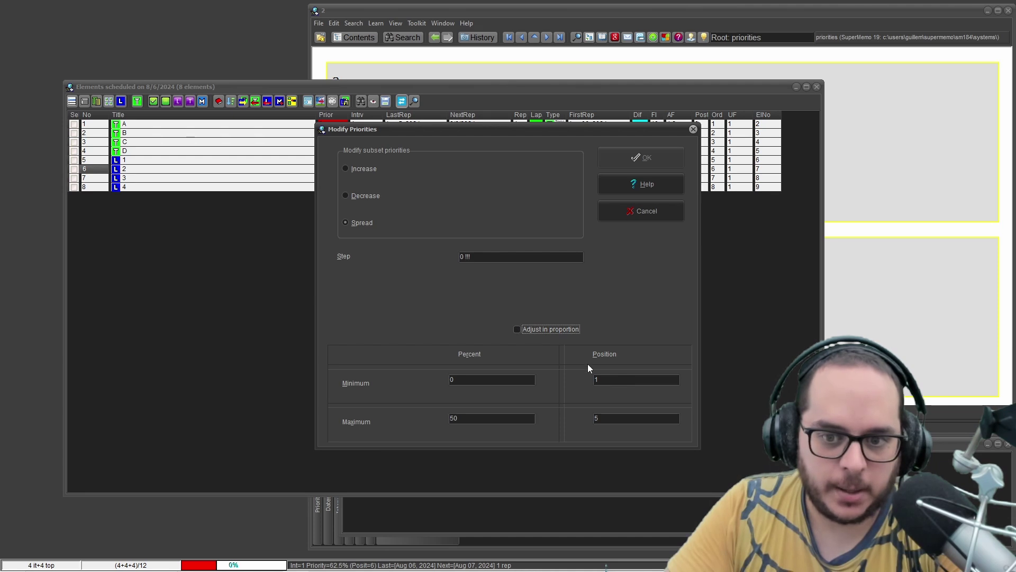
click(619, 376)
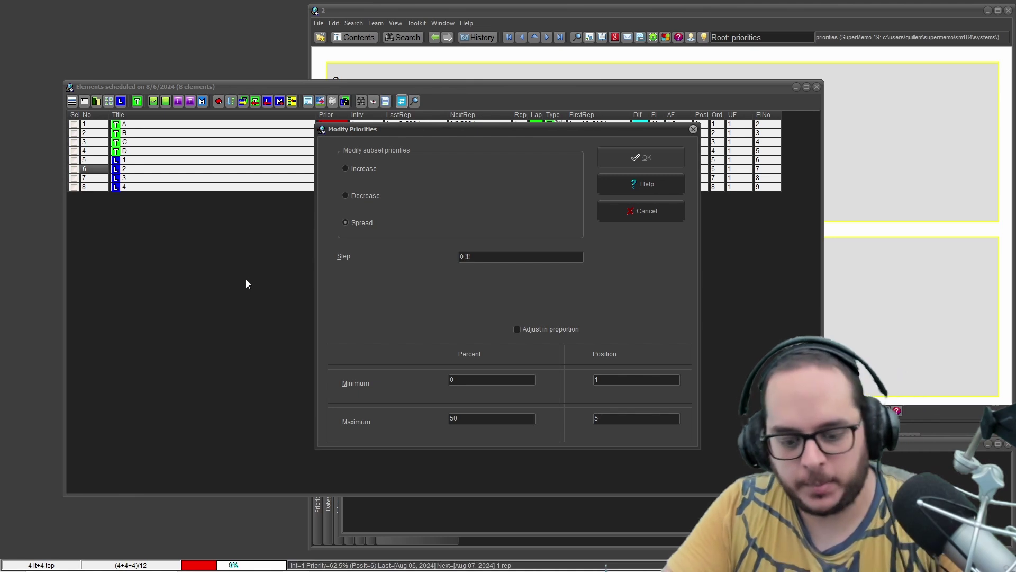
key(BackSpace)
text(8)
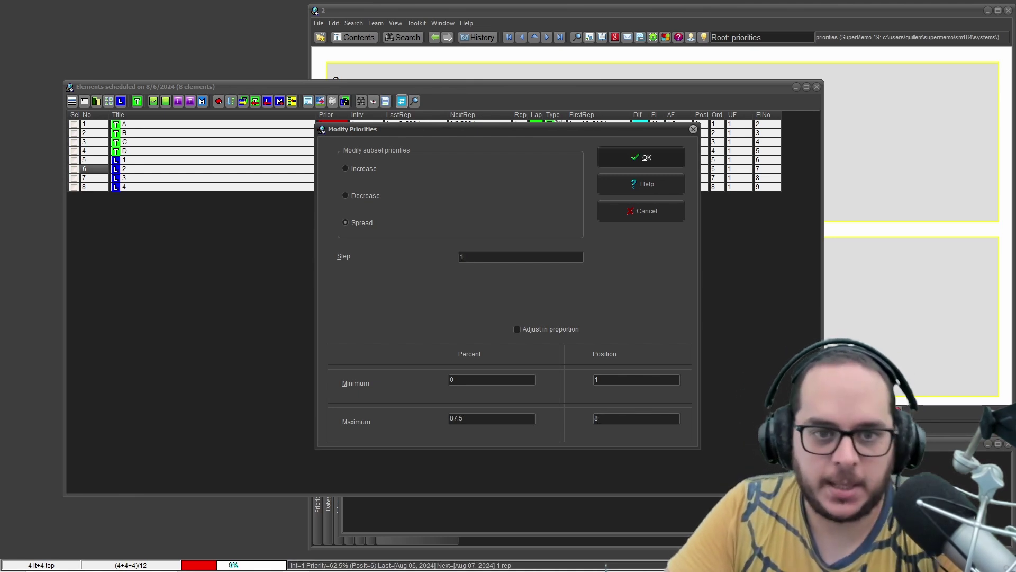
click(641, 157)
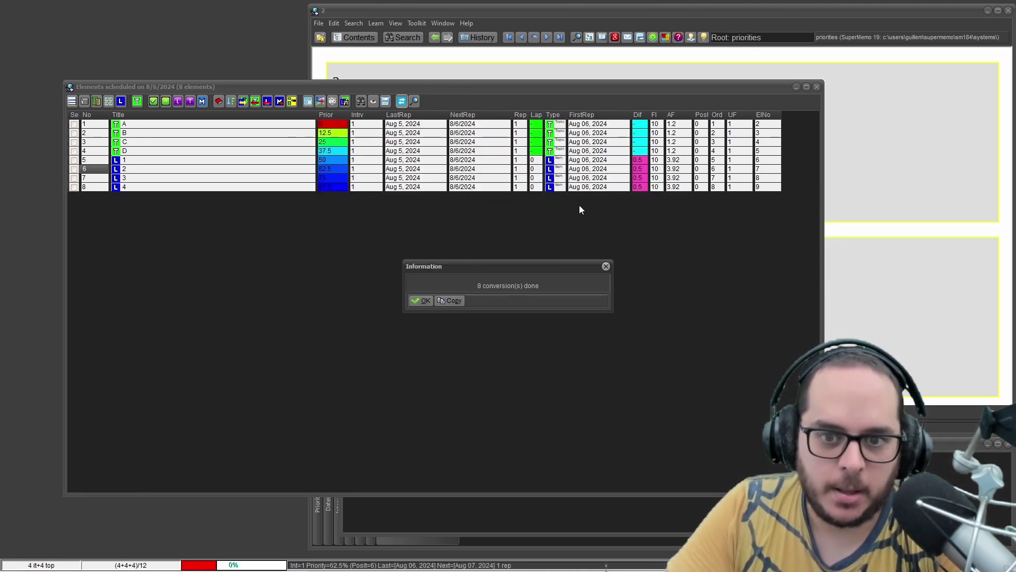
click(422, 300)
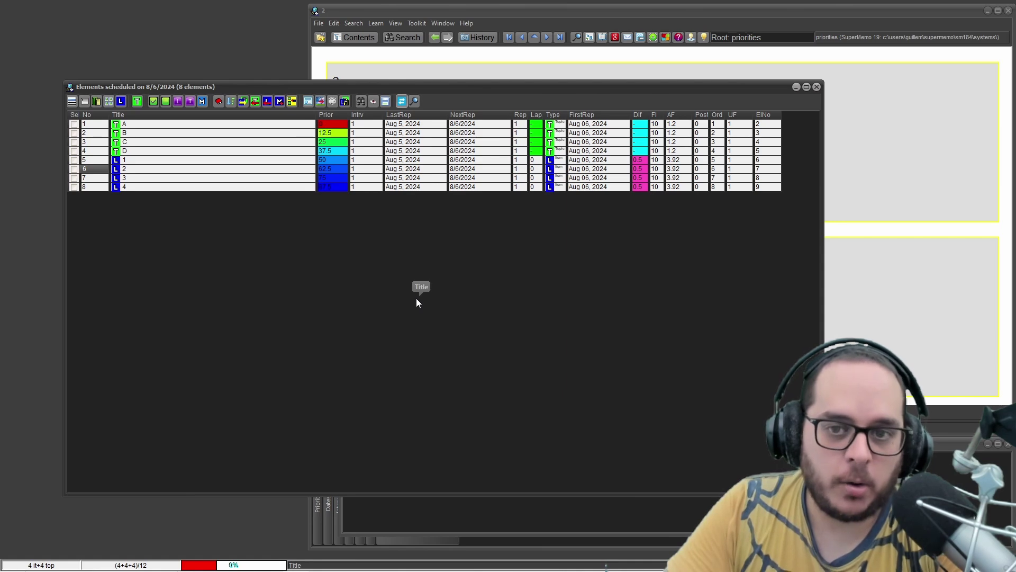
click(817, 86)
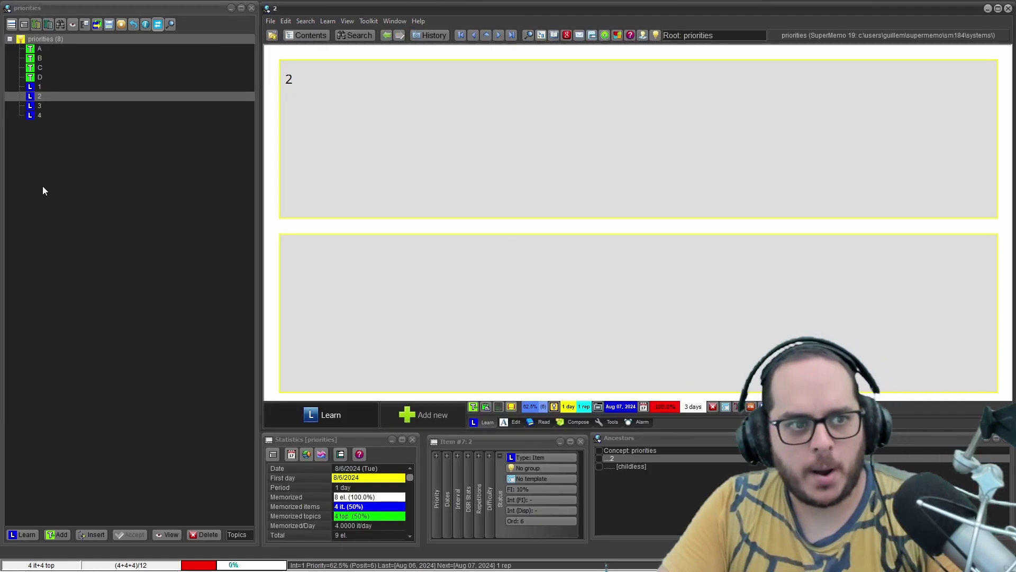
Check the priority settings of topic C in the contents tree and close them
click(44, 69)
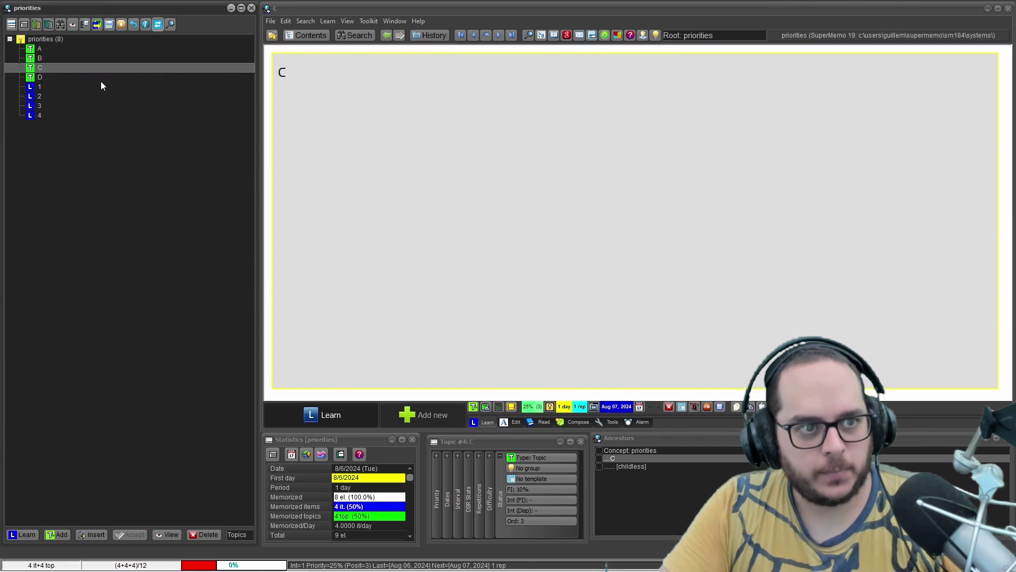
key(alt+p)
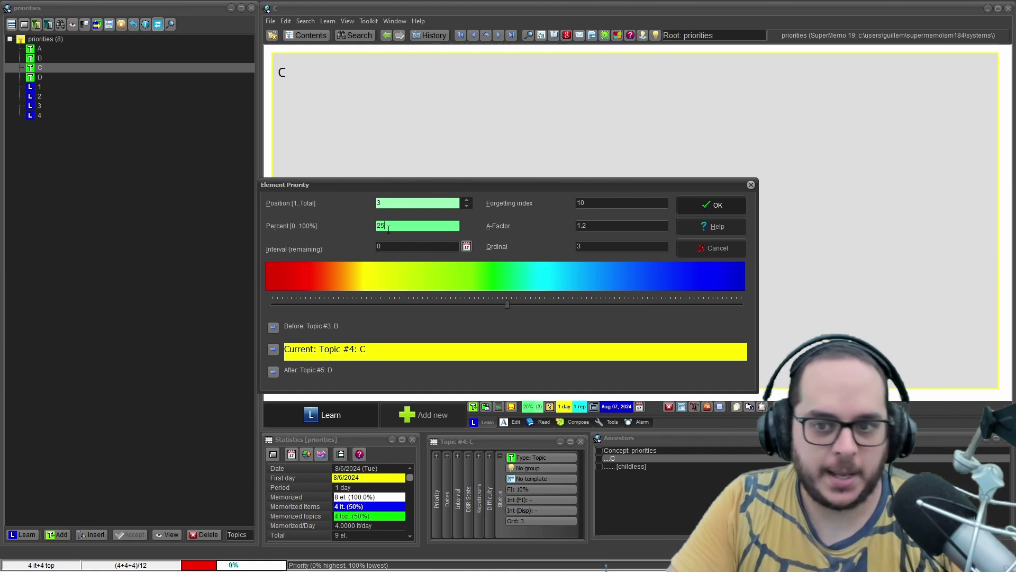
key(Return)
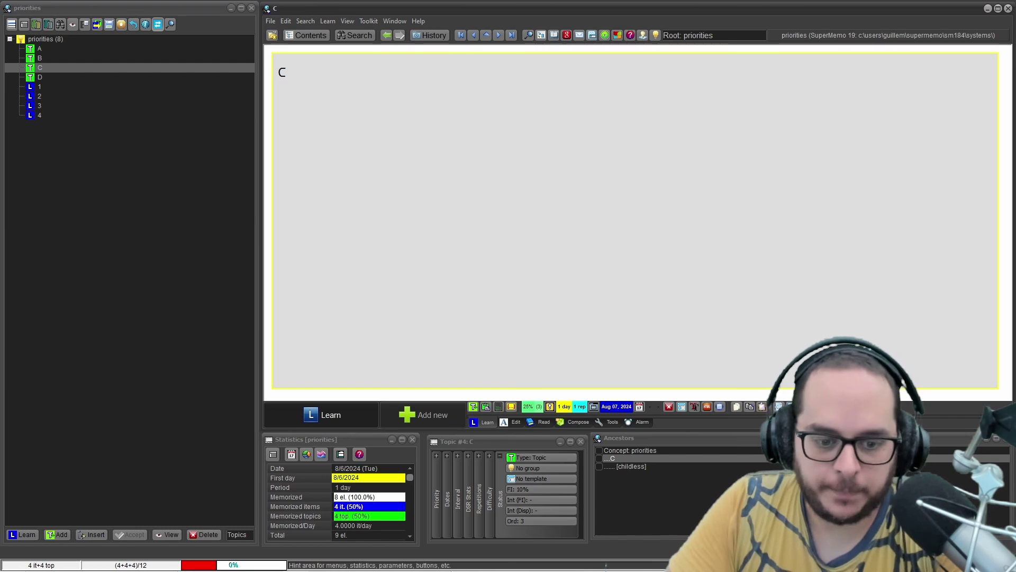
Switch to the YouTube video "SuperMemo Priority for Beginners", show it full screen, and watch its topic proportion sorting example, pausing at the resulting queue
mouse_move(410, 566)
click(348, 561)
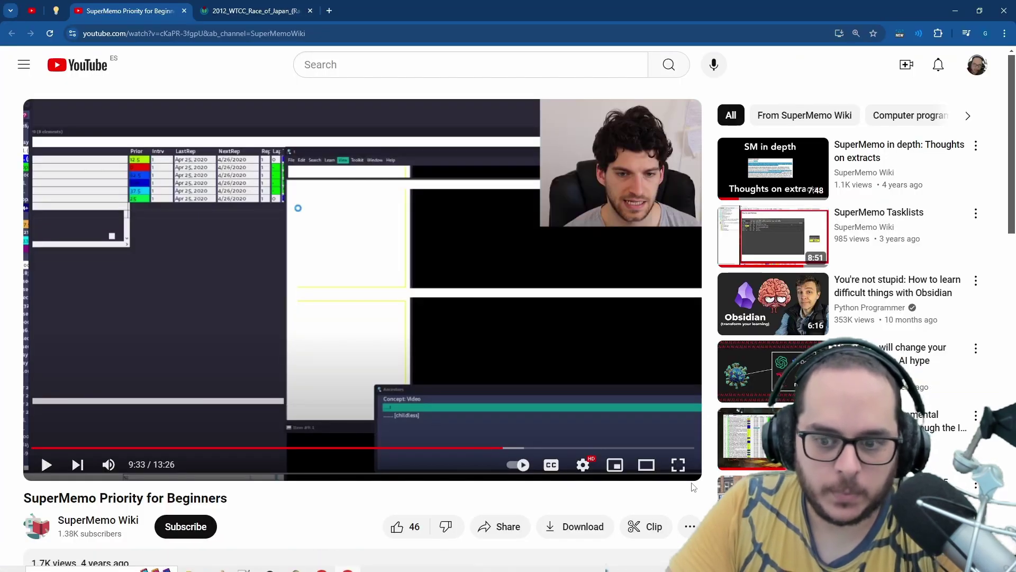
key(F11)
click(678, 419)
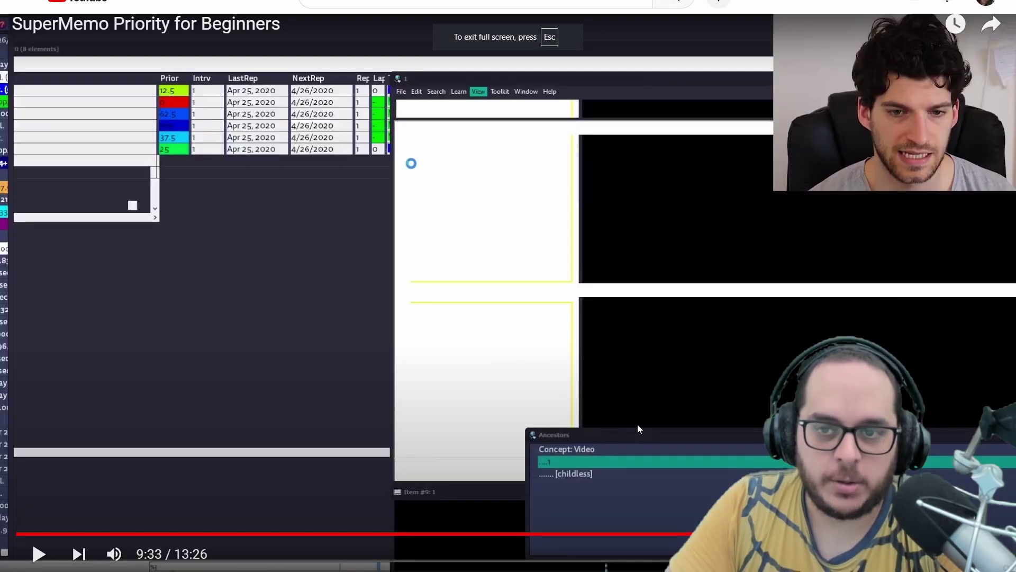
click(618, 390)
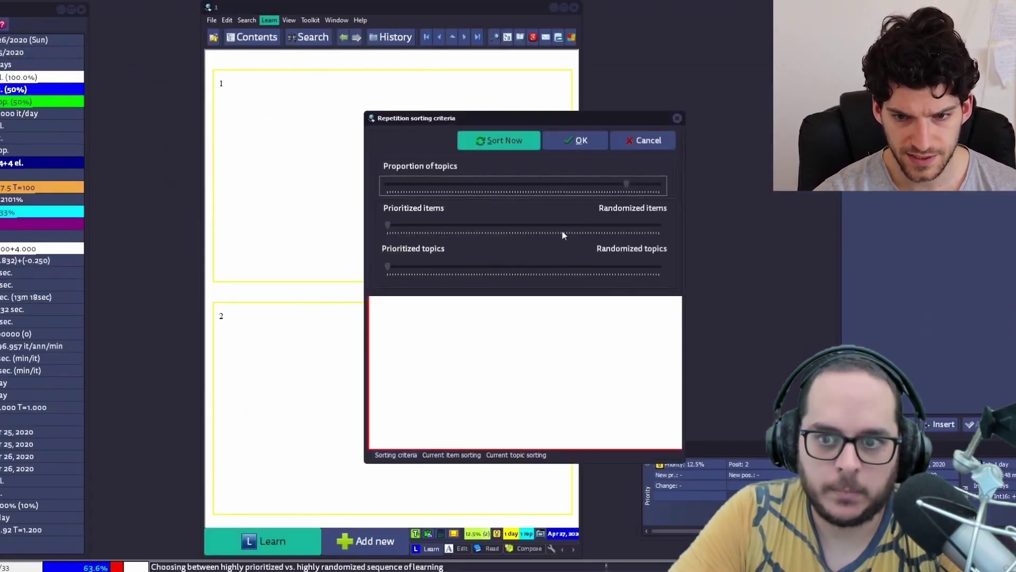
click(617, 389)
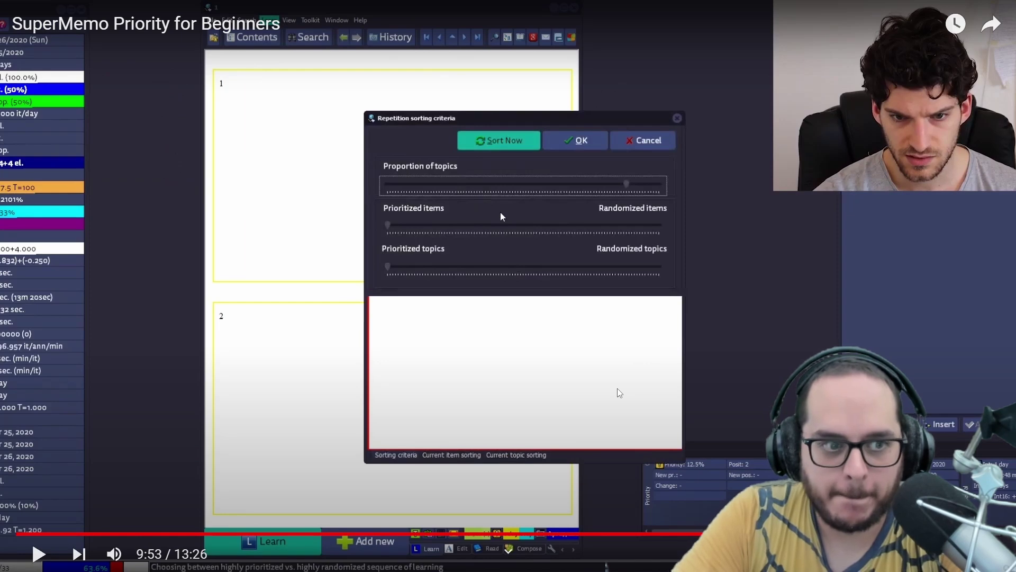
click(617, 388)
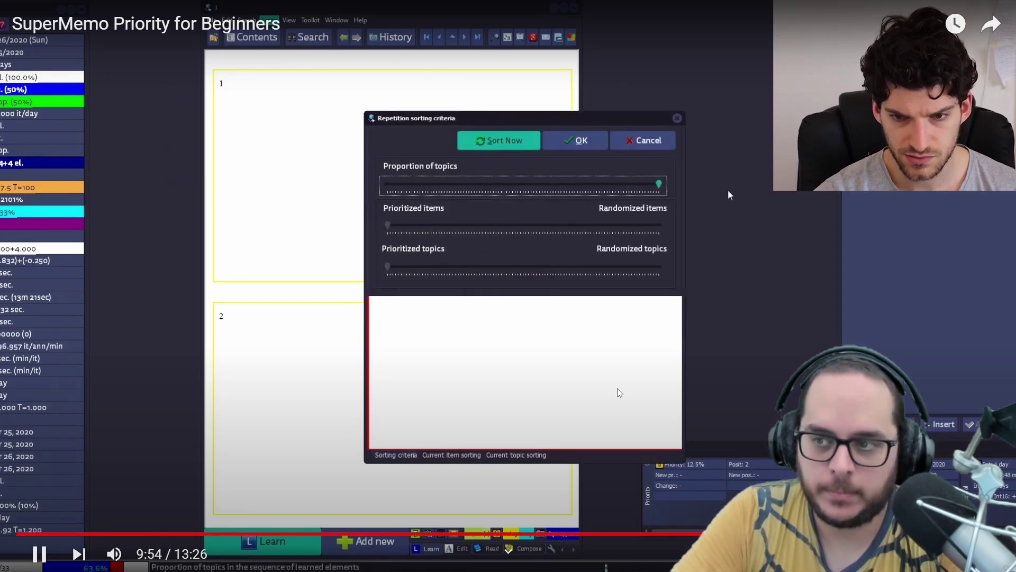
click(296, 20)
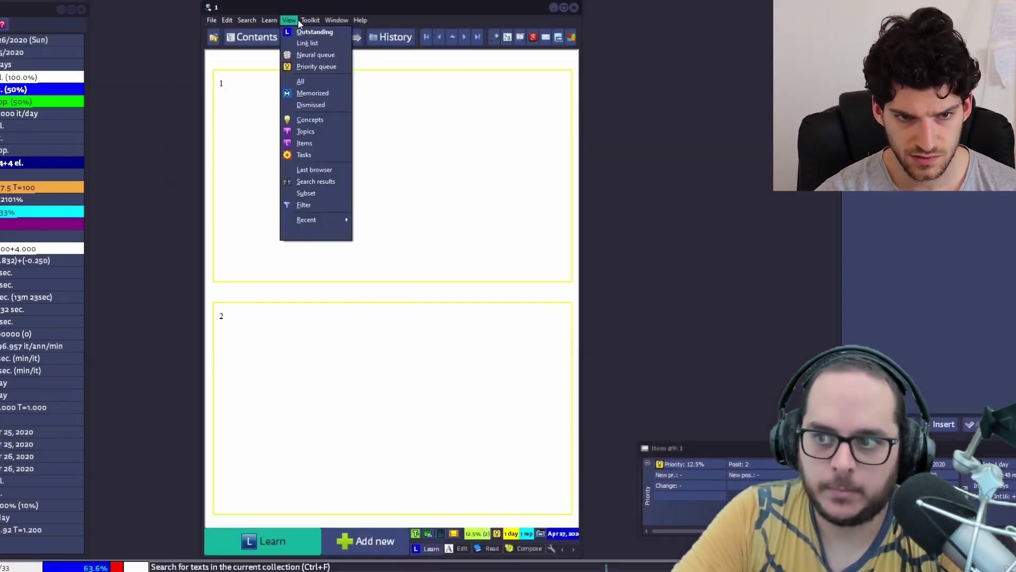
click(300, 32)
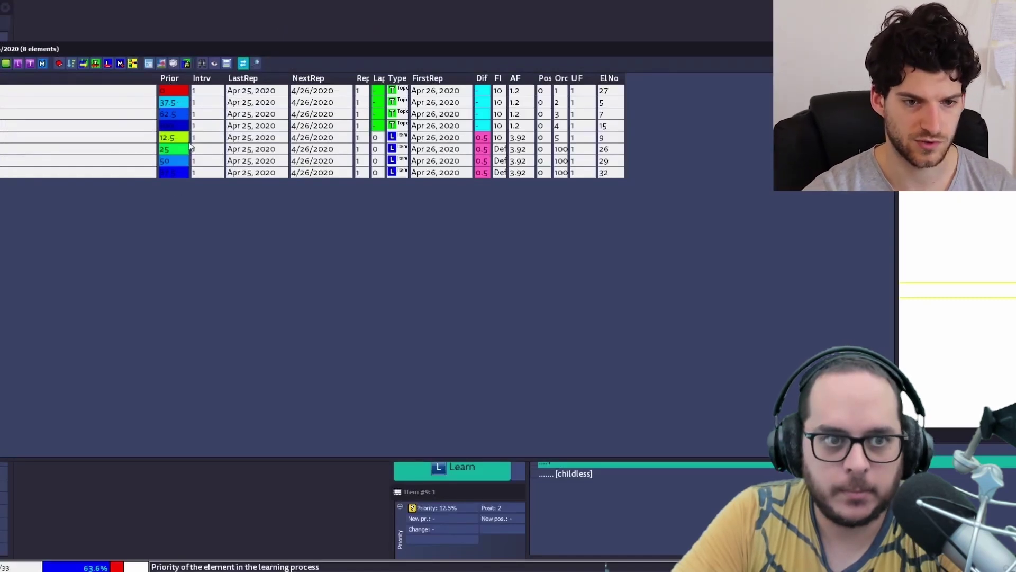
click(618, 392)
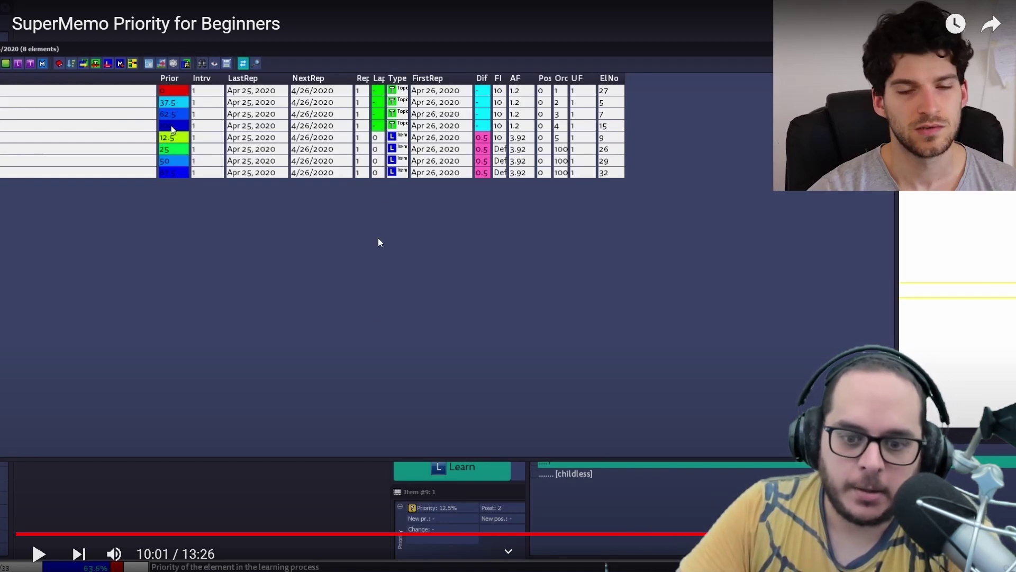
Leave the full-screen video, switch back to SuperMemo, and open topic A
key(Escape)
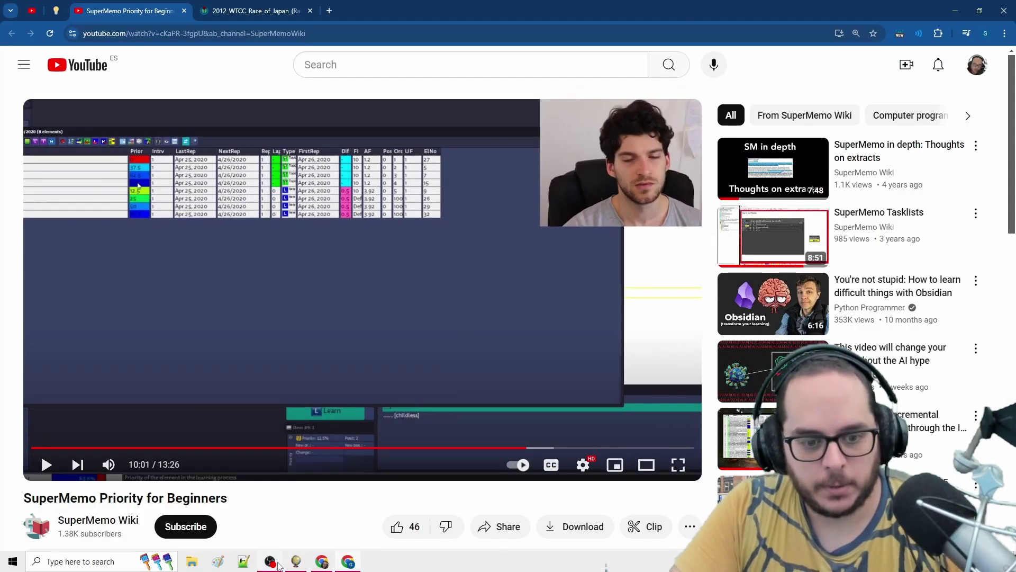
click(297, 562)
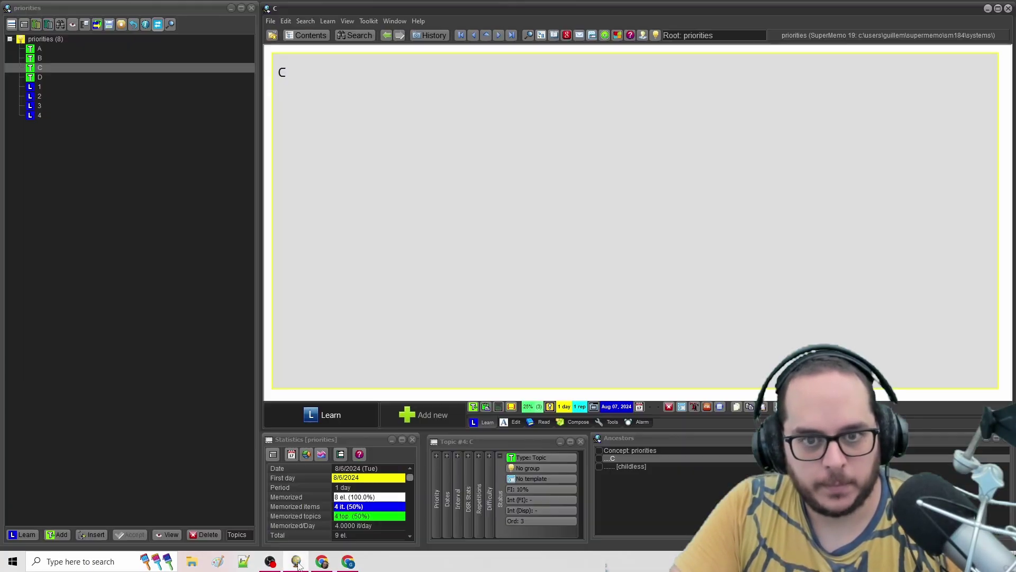
click(36, 50)
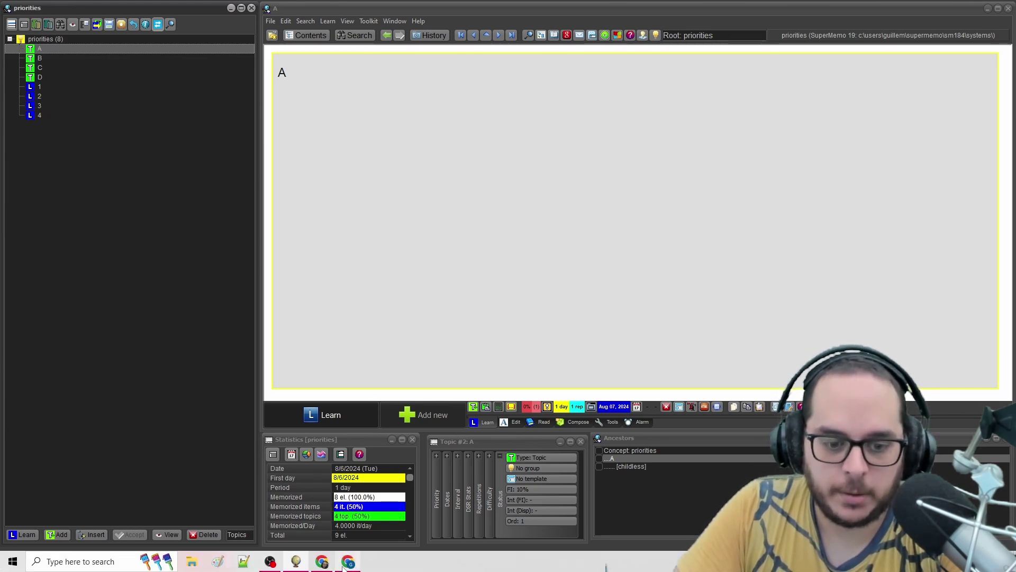
Return to the YouTube video in full screen and watch the explanation following the sorted queue, pausing it for comments
click(348, 561)
click(678, 464)
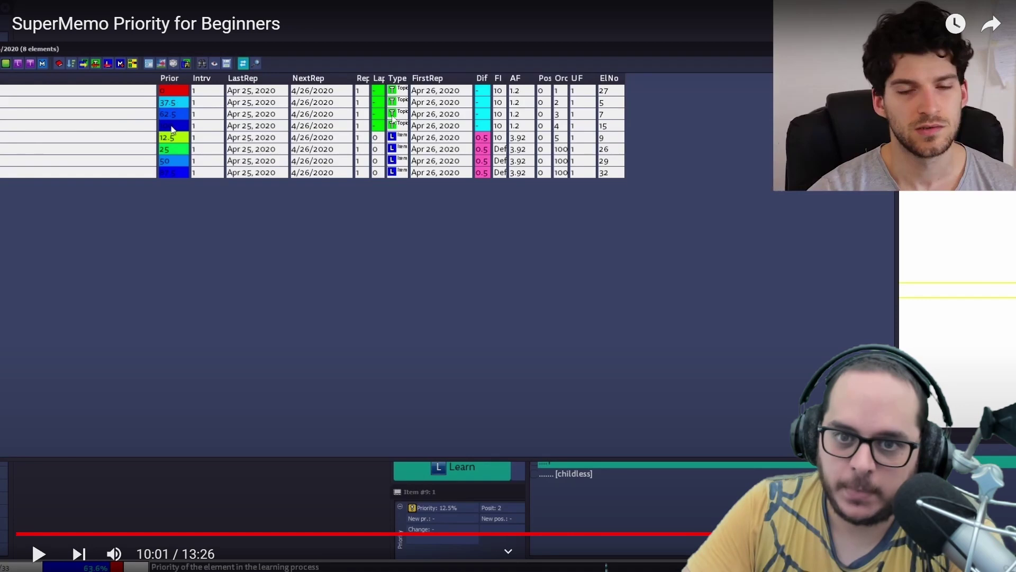
click(392, 174)
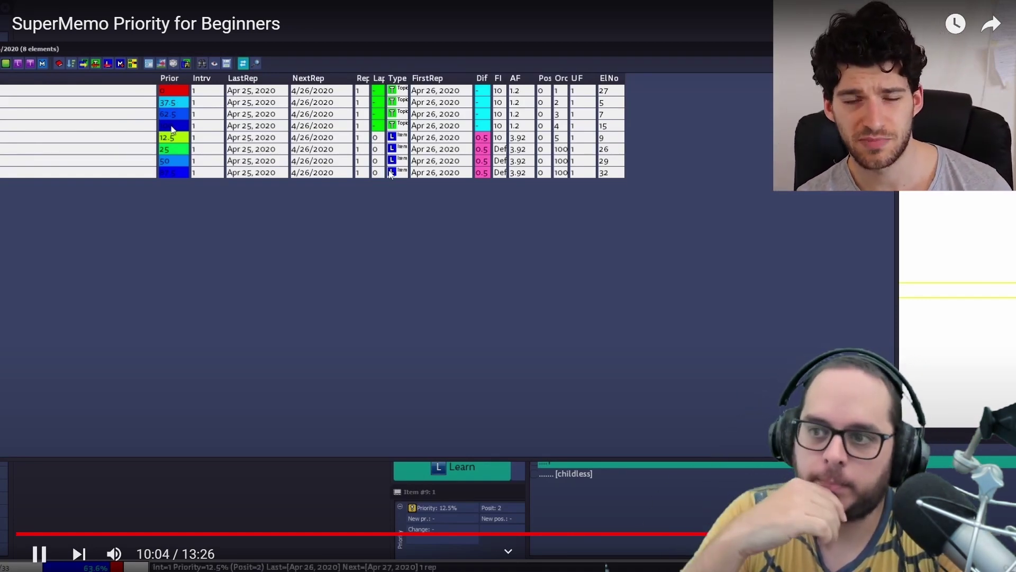
click(391, 174)
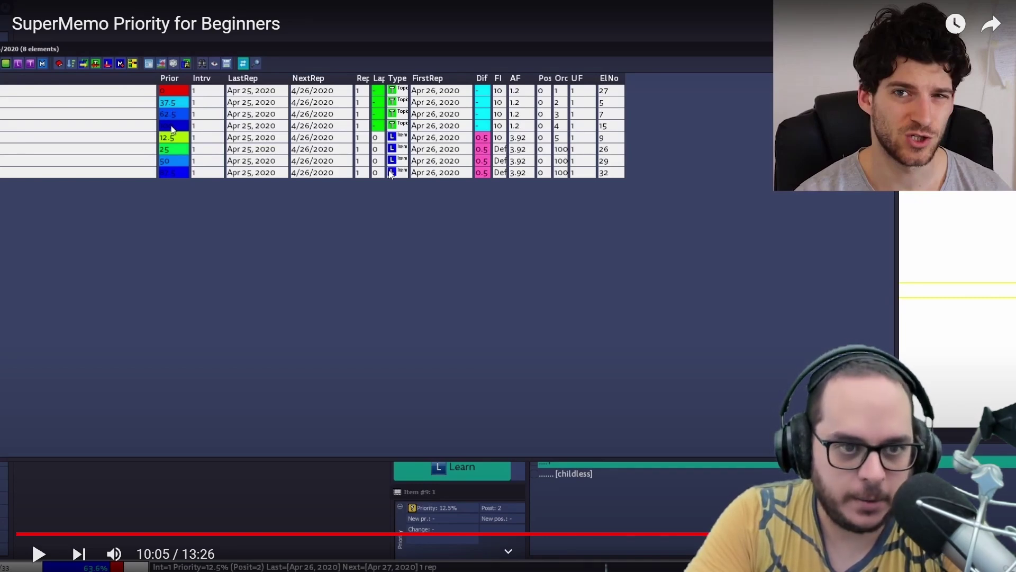
key(space)
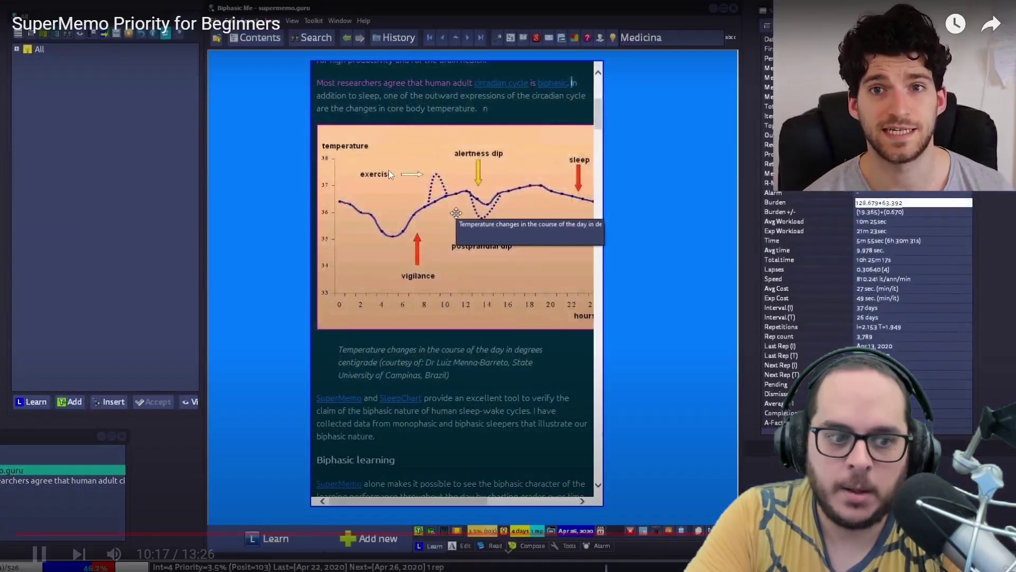
click(388, 171)
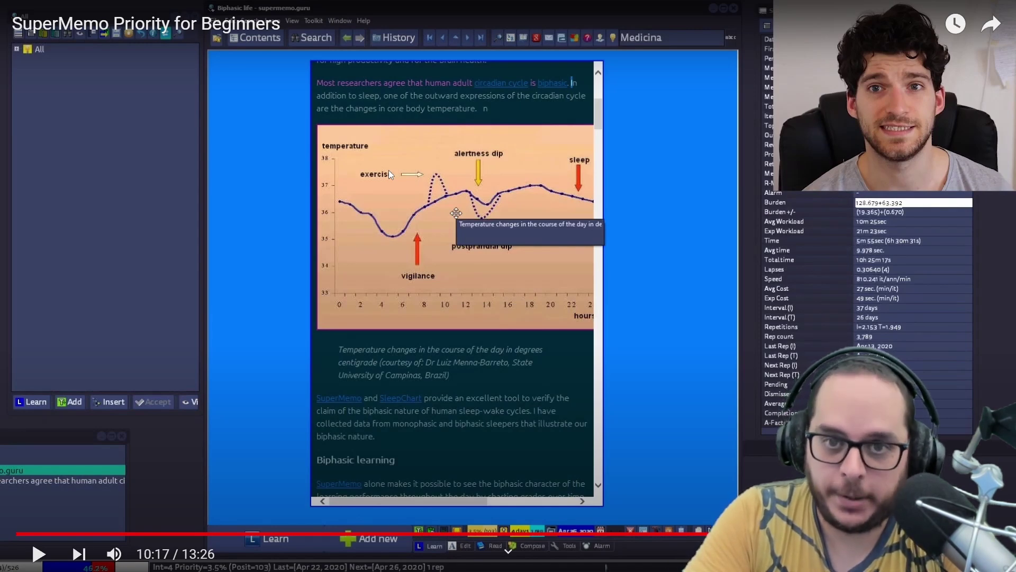
Watch the video's biphasic sleep article section up to the Repetition sorting criteria dialog, pausing for comments and replaying the passage in 5-second jumps
click(388, 170)
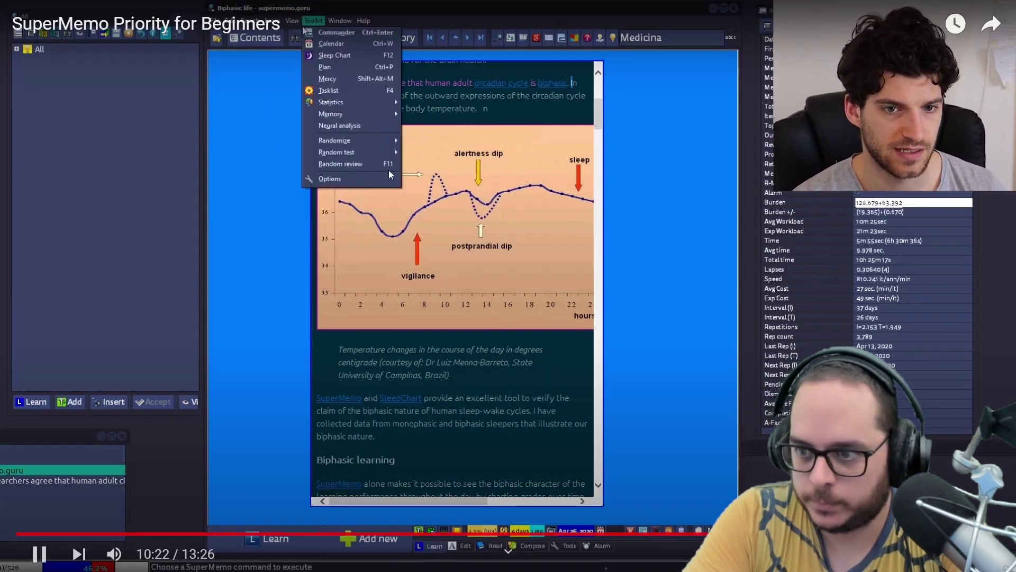
click(389, 170)
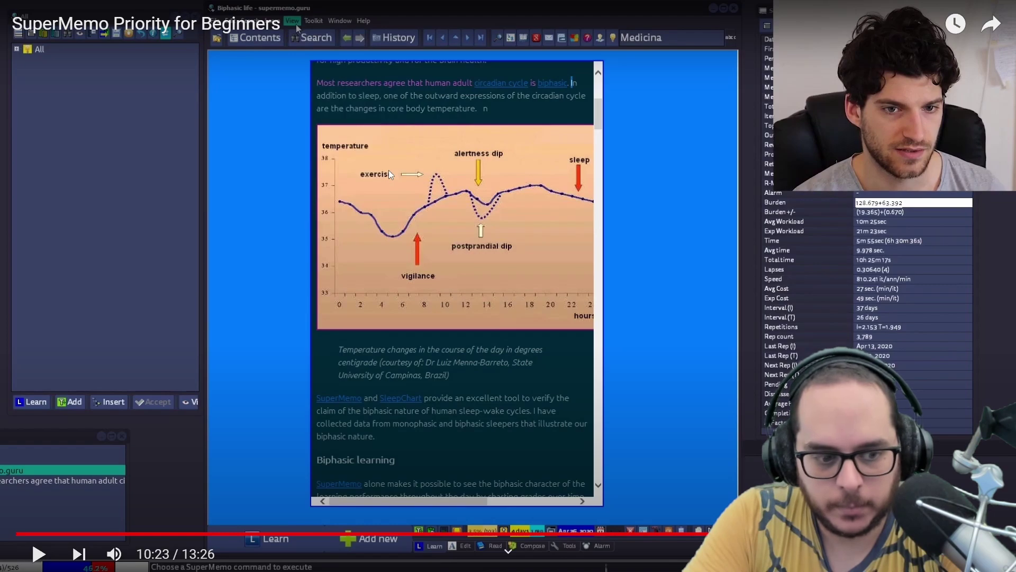
click(388, 170)
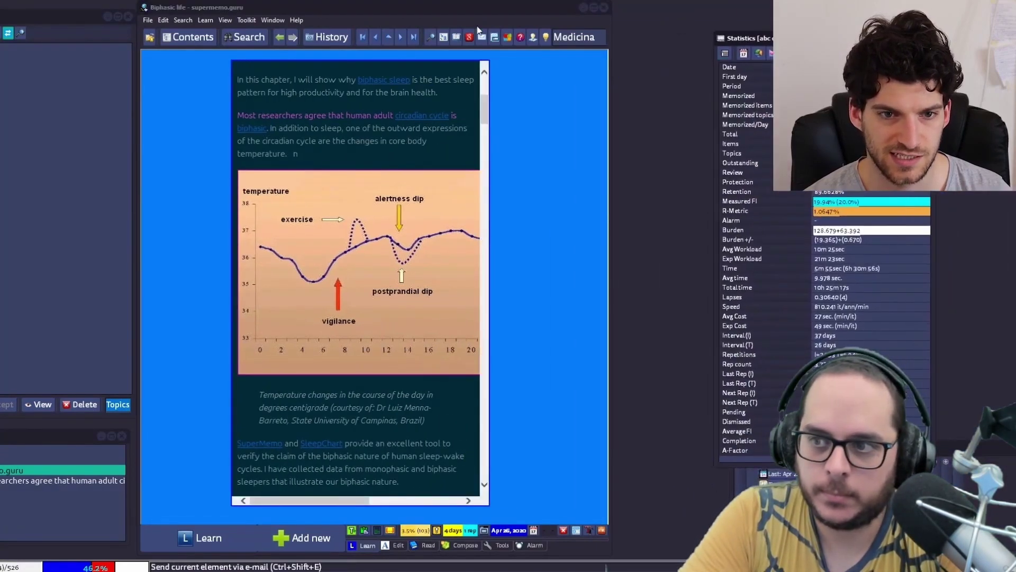
click(531, 14)
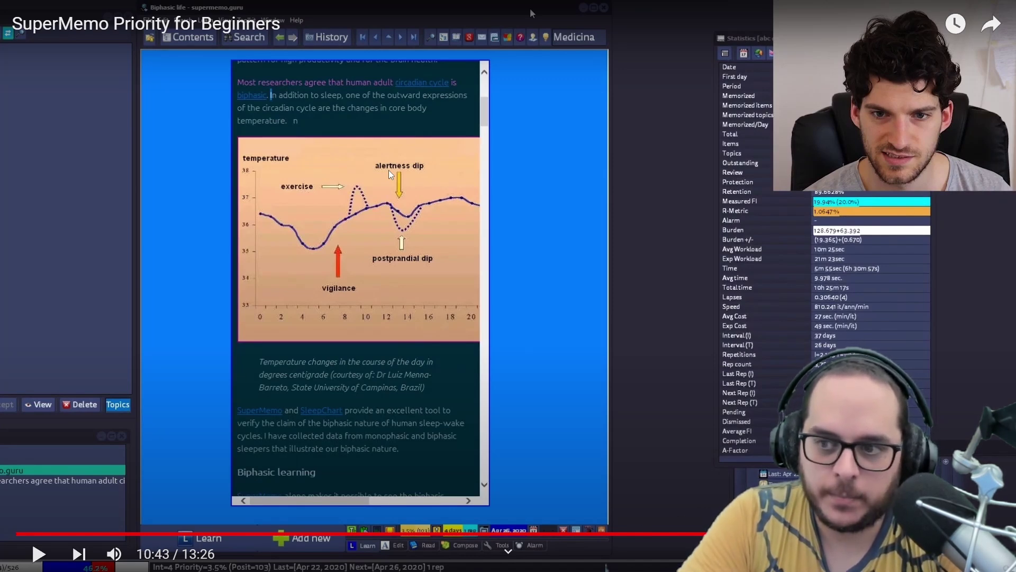
key(Left)
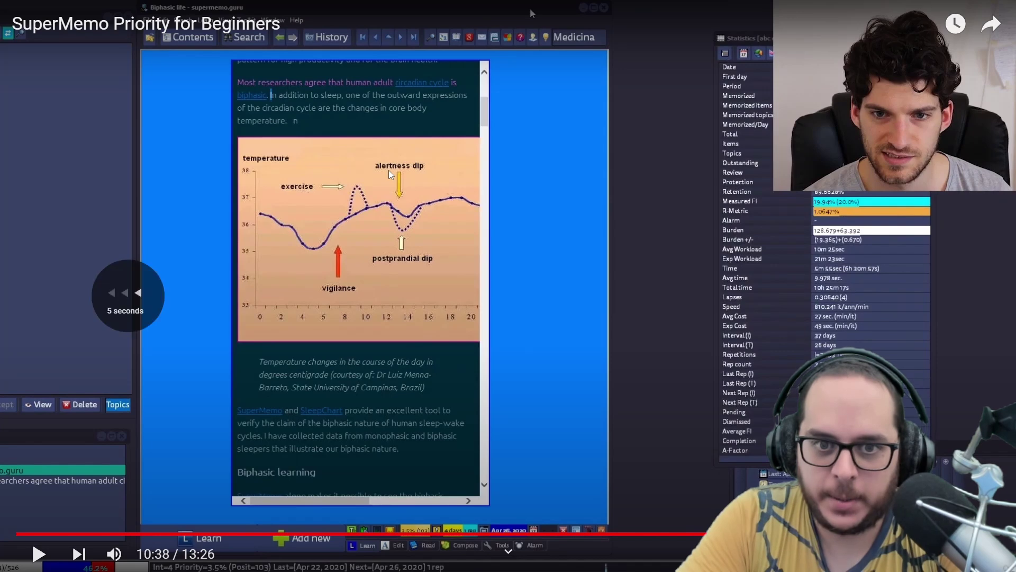
key(Left)
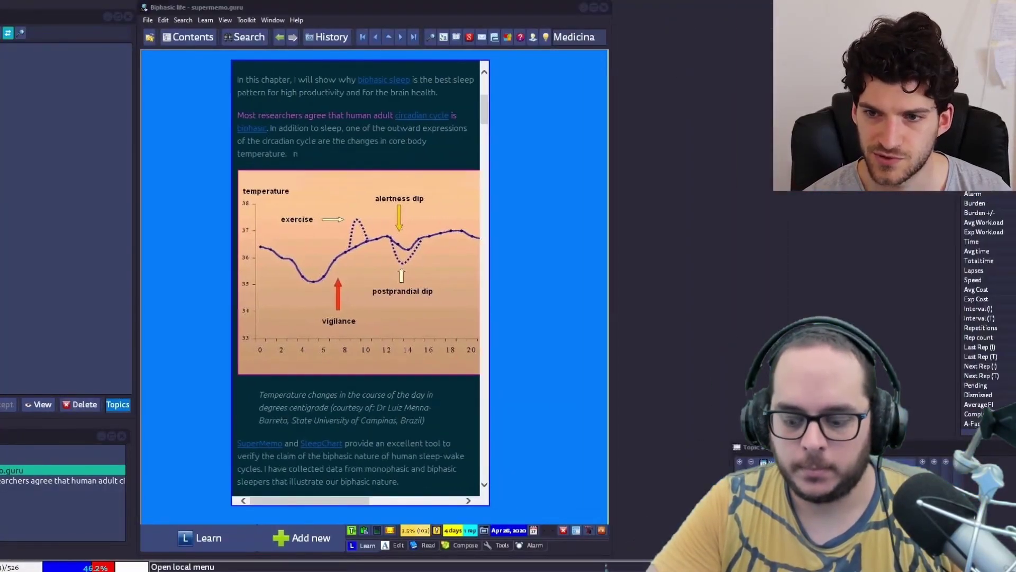
key(Right)
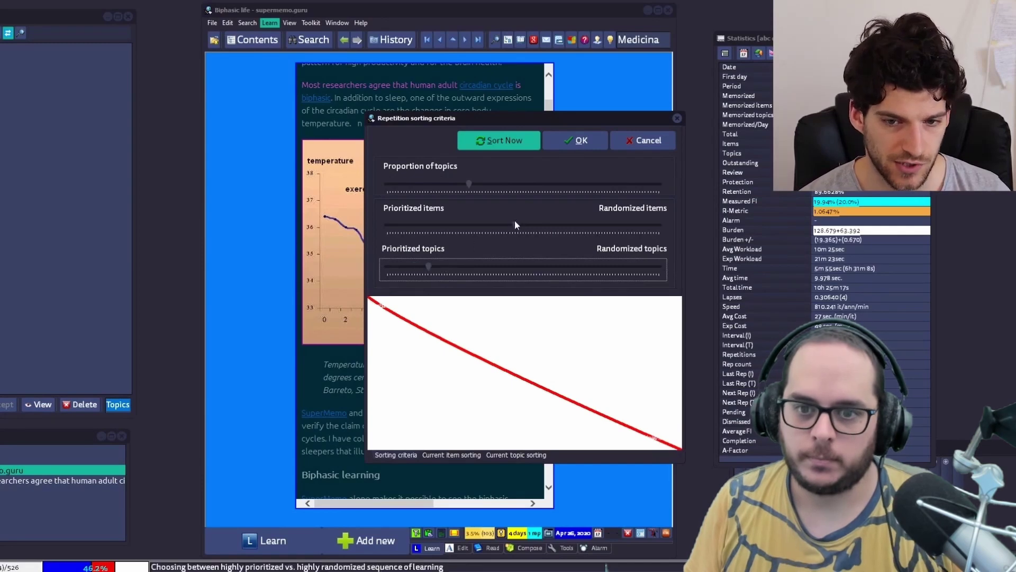
Watch the video's prioritized and randomized sorting criteria example and examine its resulting outstanding queue, pausing for comments
click(435, 225)
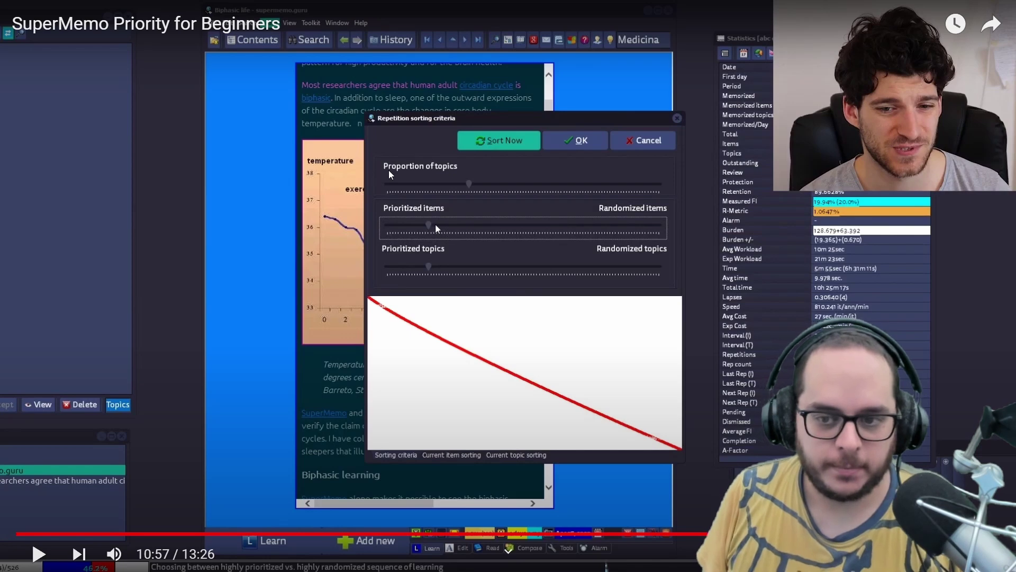
click(390, 174)
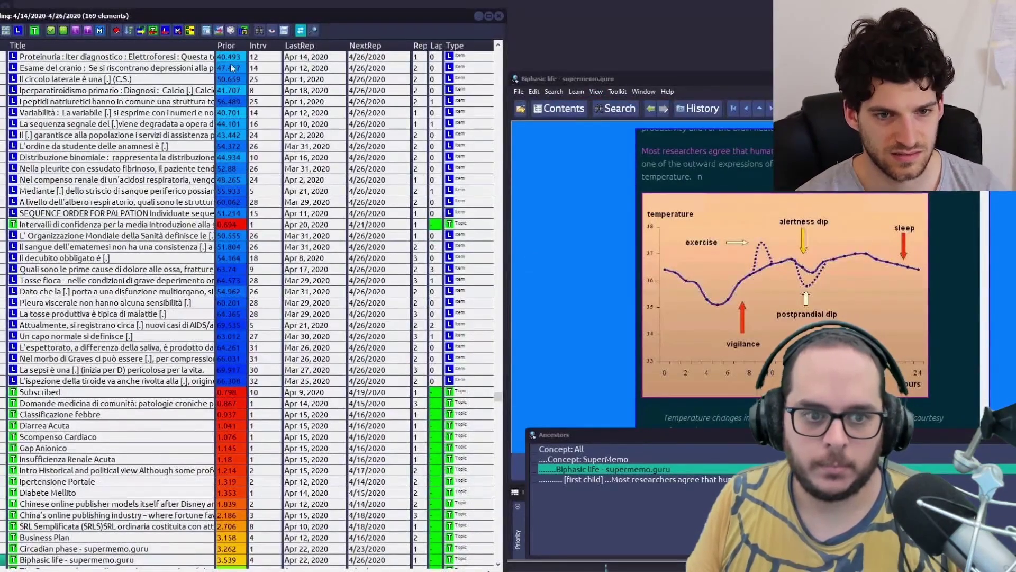
click(390, 175)
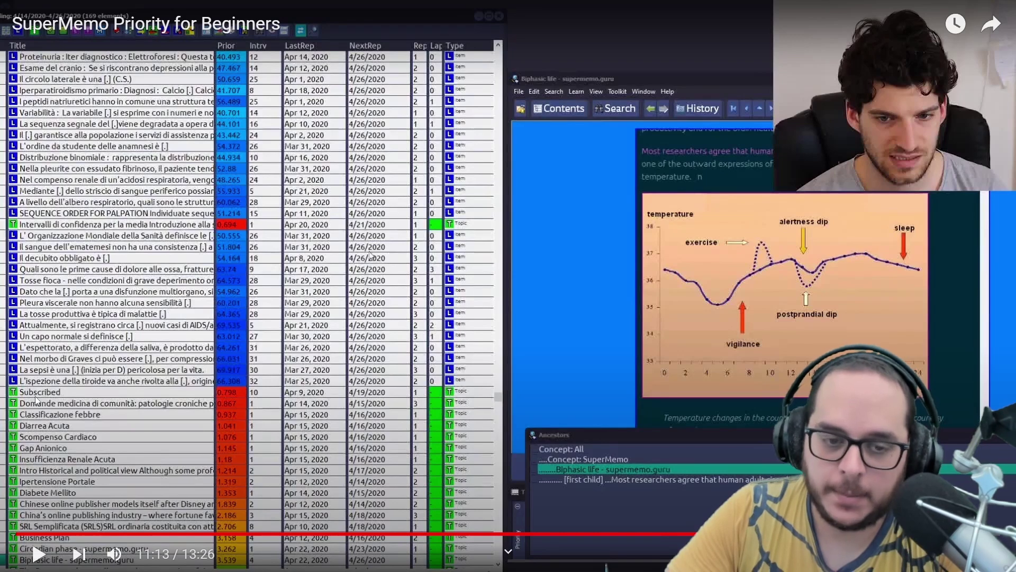
click(229, 186)
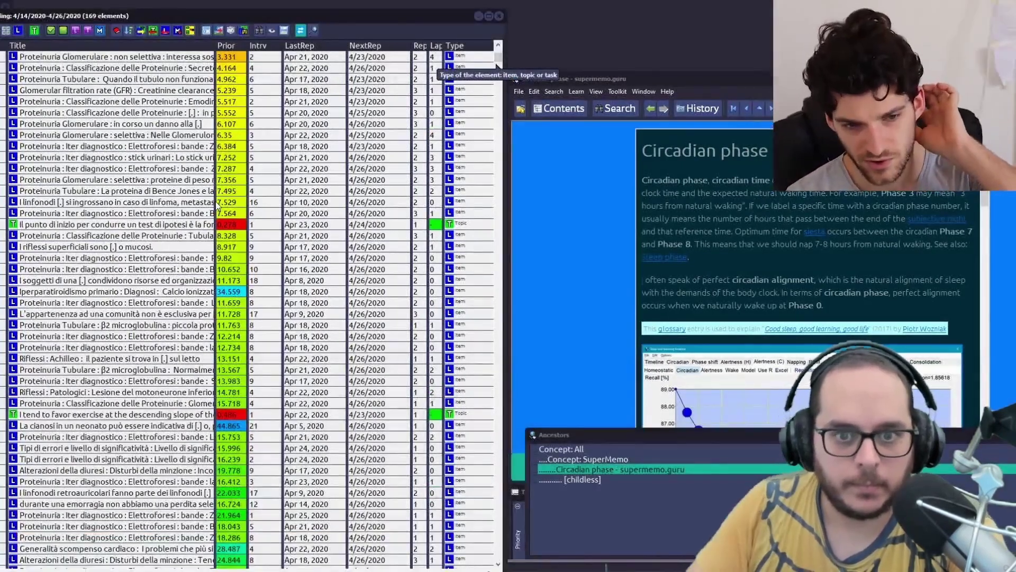
mouse_move(635, 197)
click(510, 193)
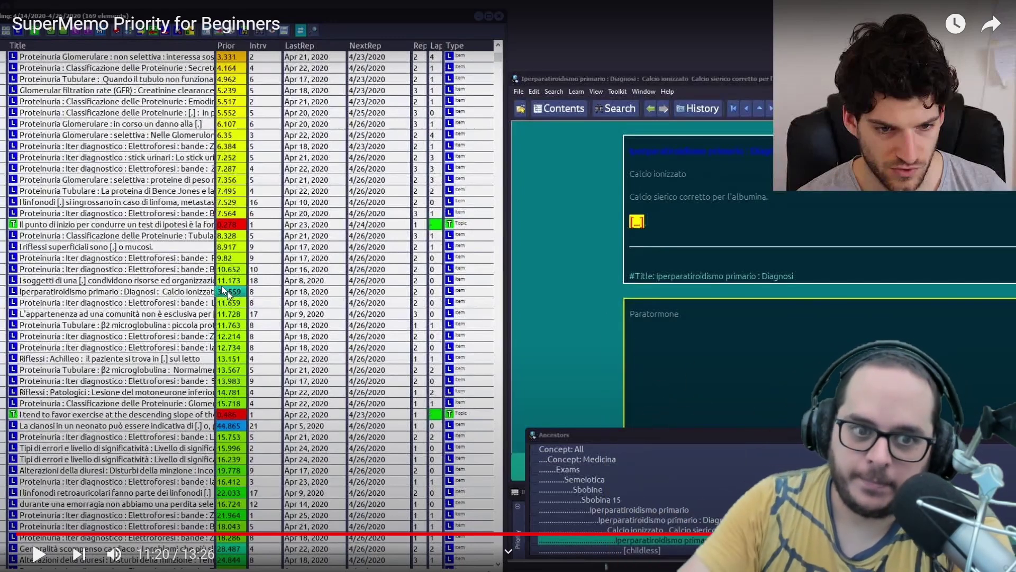
Follow the video's scroll through the outstanding queue down to the Micro-rules of productivity topic, pausing to comment on the priorities
click(317, 236)
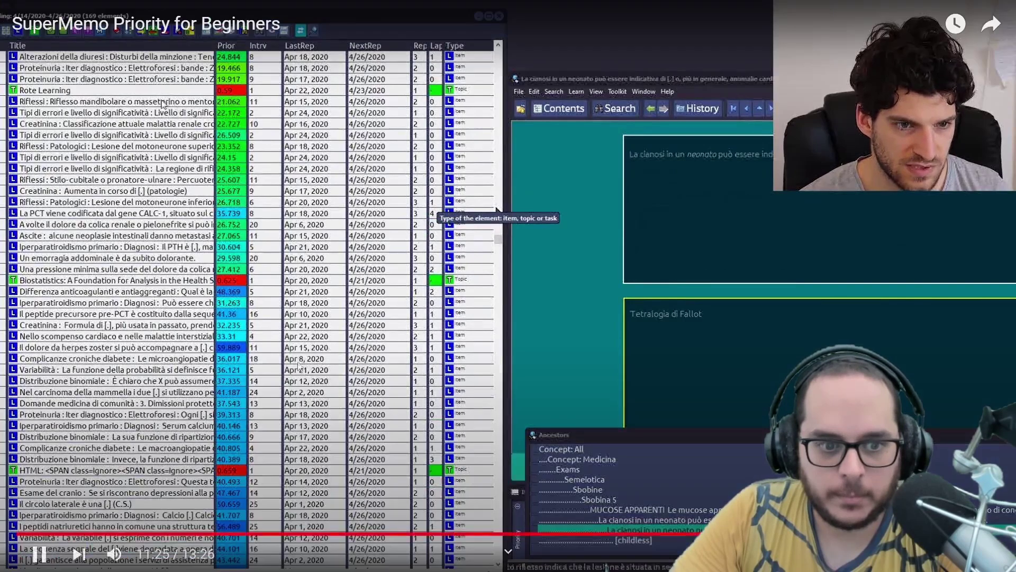
click(332, 310)
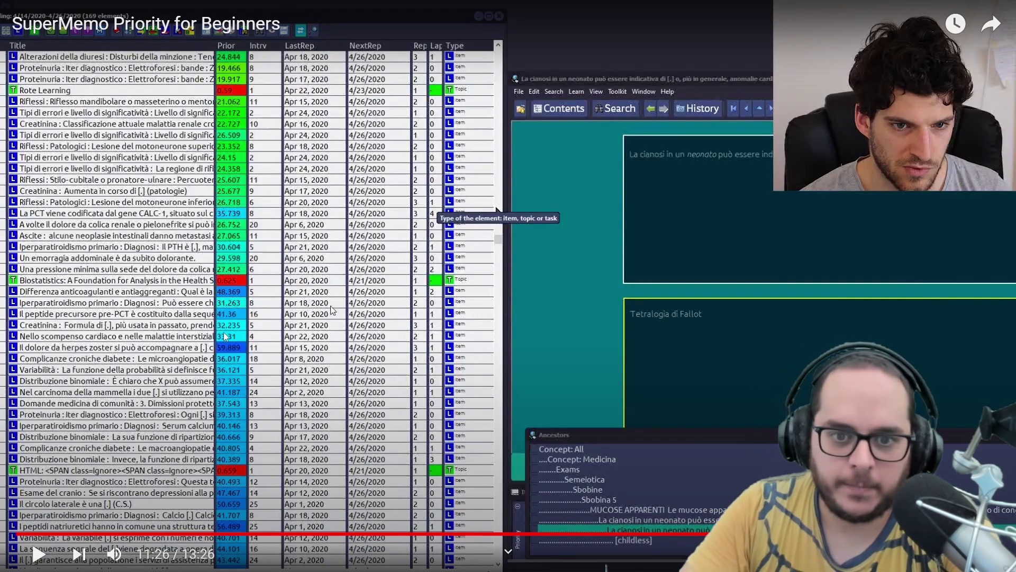
click(417, 146)
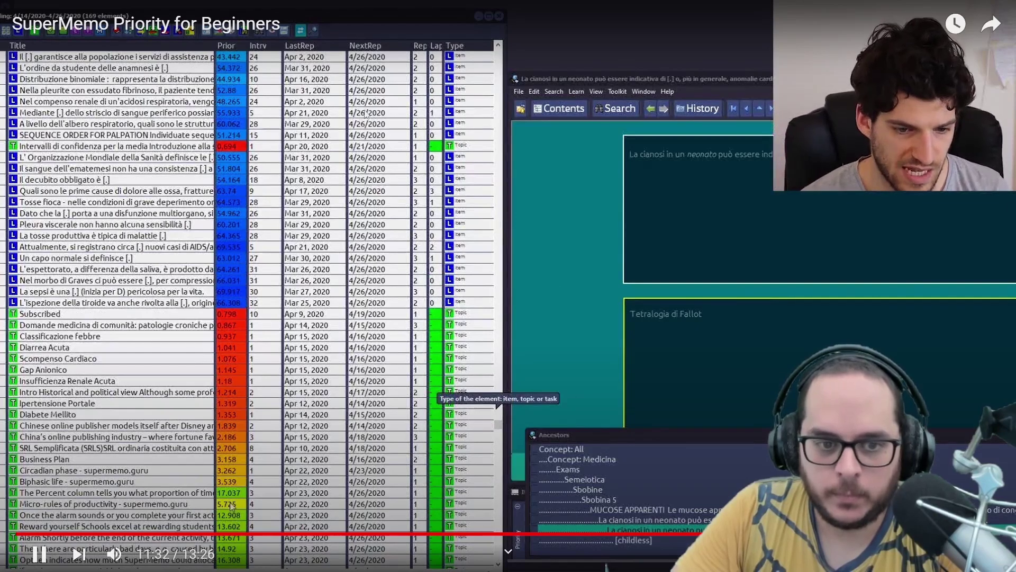
click(365, 84)
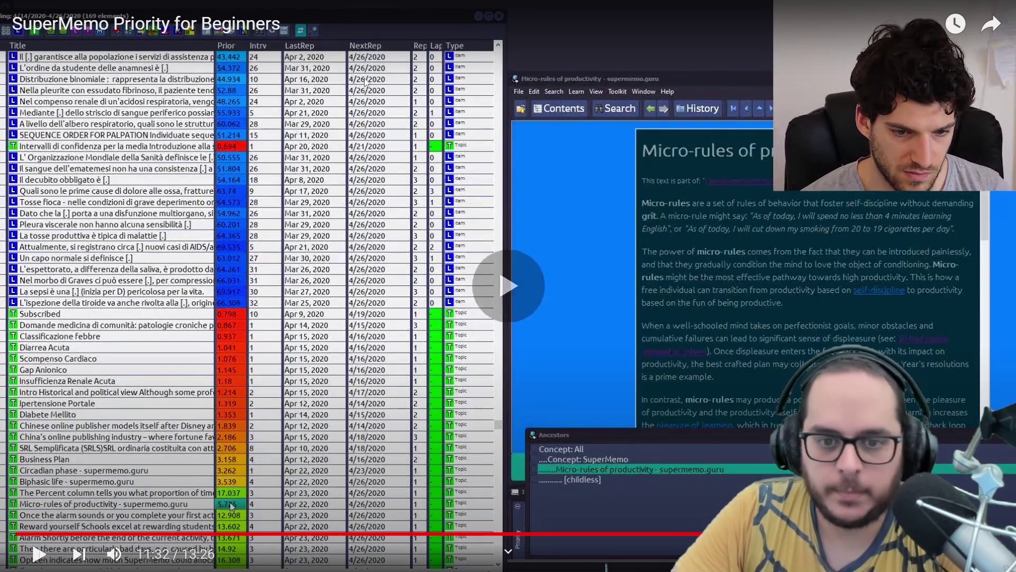
click(366, 84)
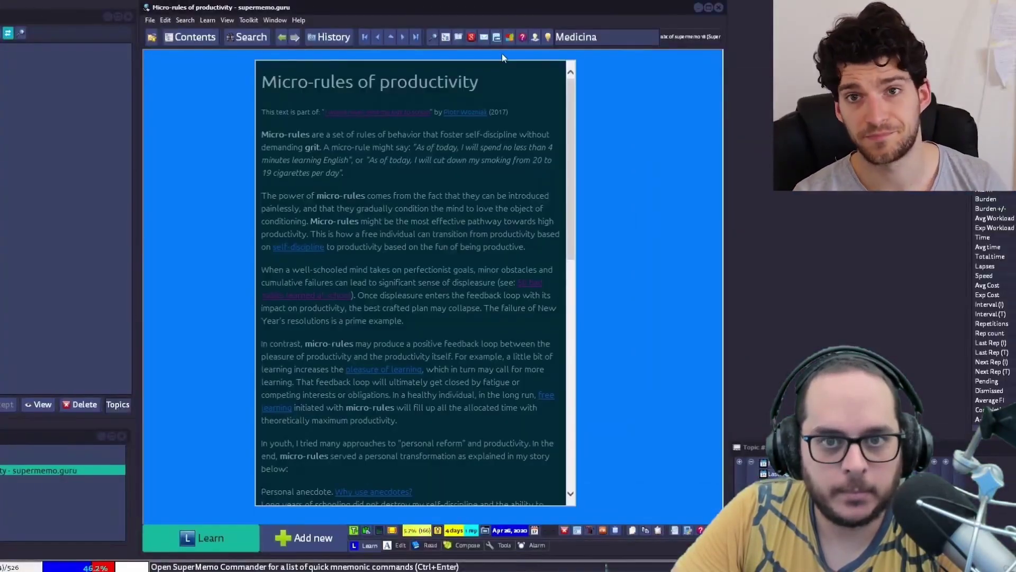
Watch the presenter's remarks after the queue example, pausing and resuming the video to comment
mouse_move(368, 71)
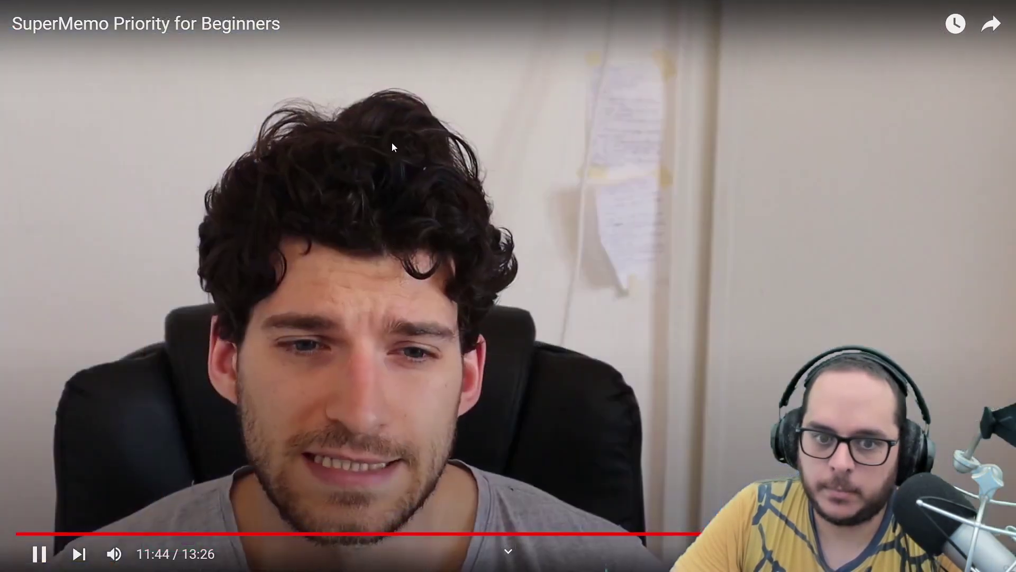
click(392, 141)
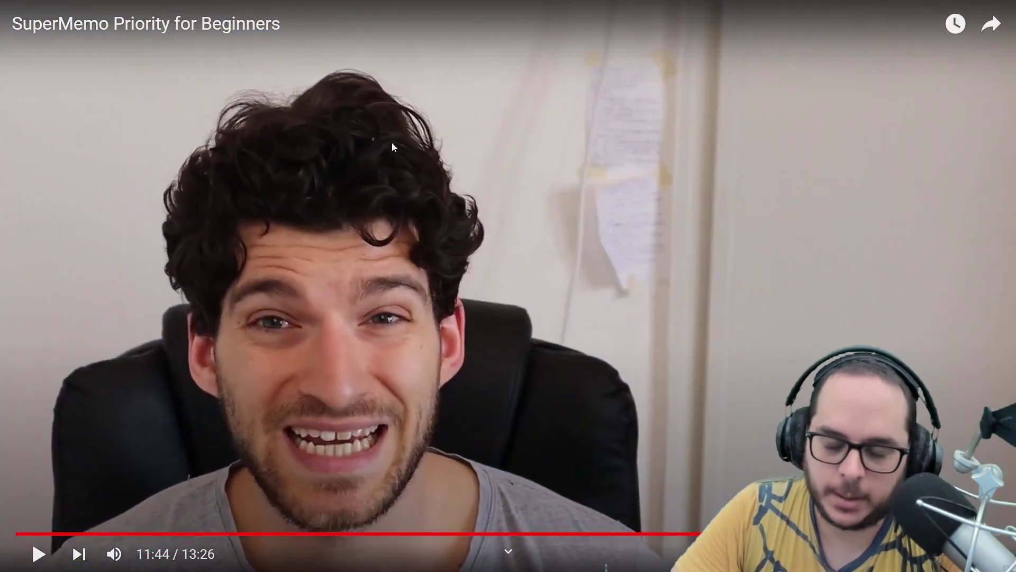
click(392, 144)
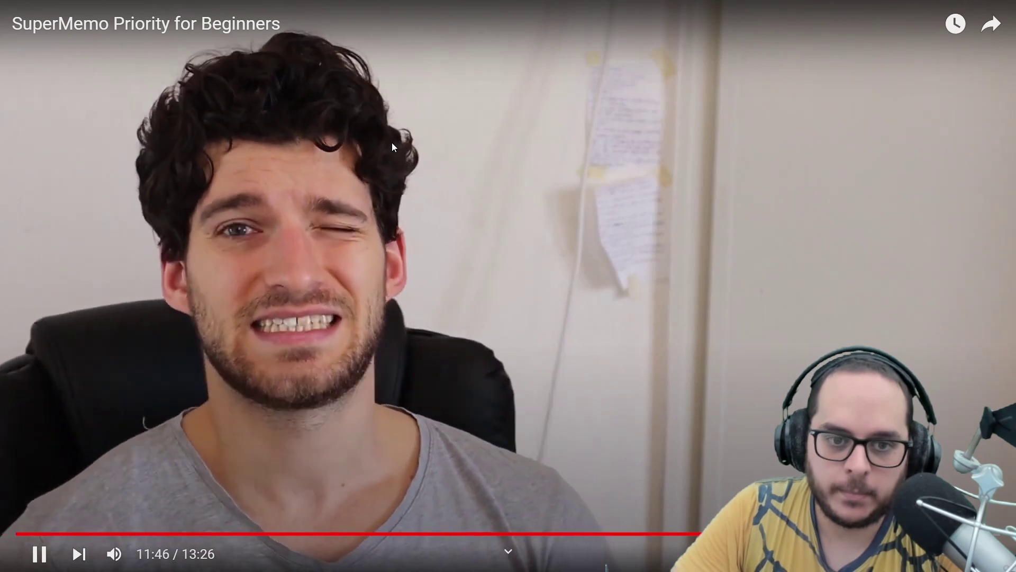
click(391, 147)
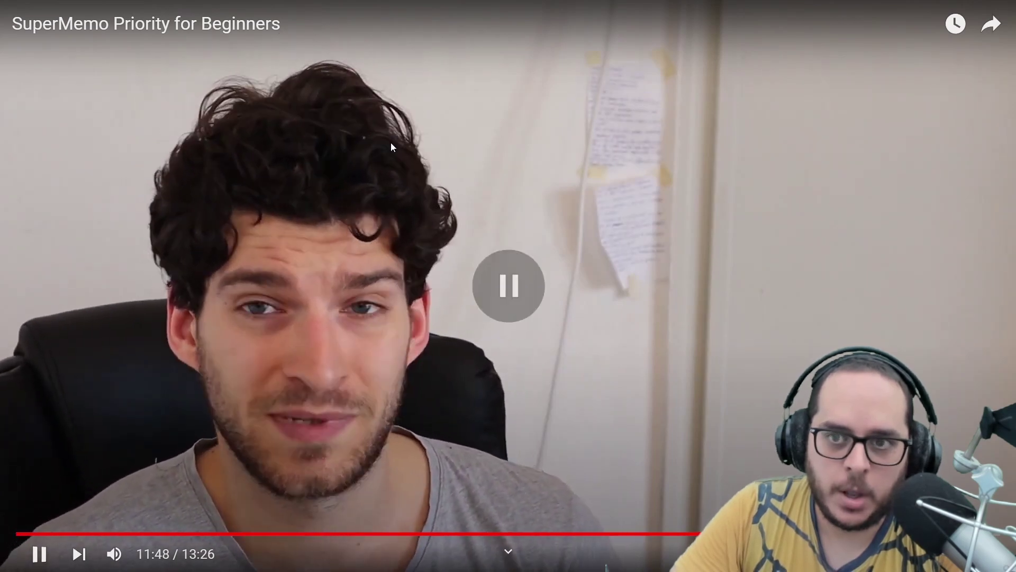
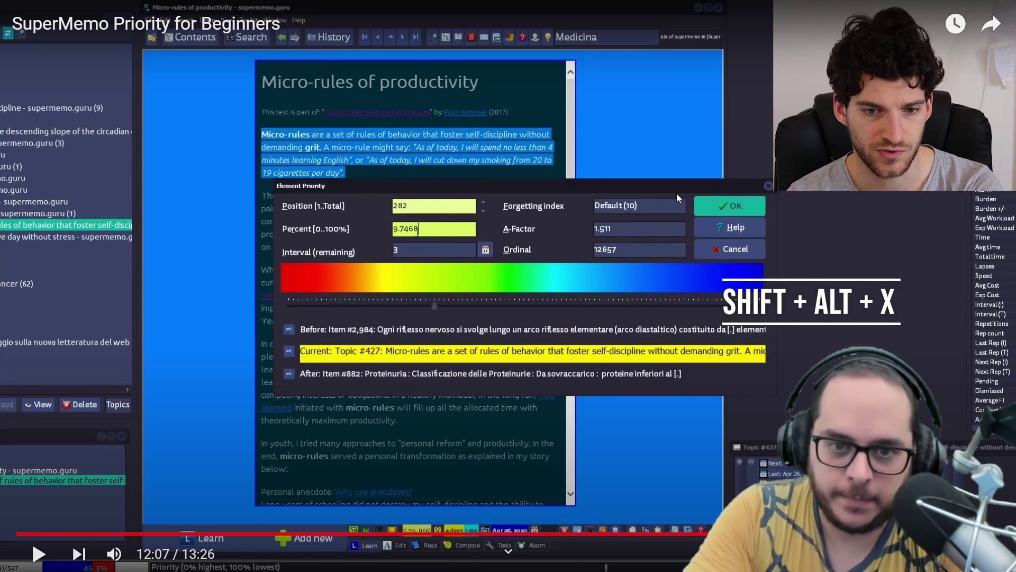
Replay the video's Element Priority example for an extract and pause where it shows 20 percent and interval 1
key(space)
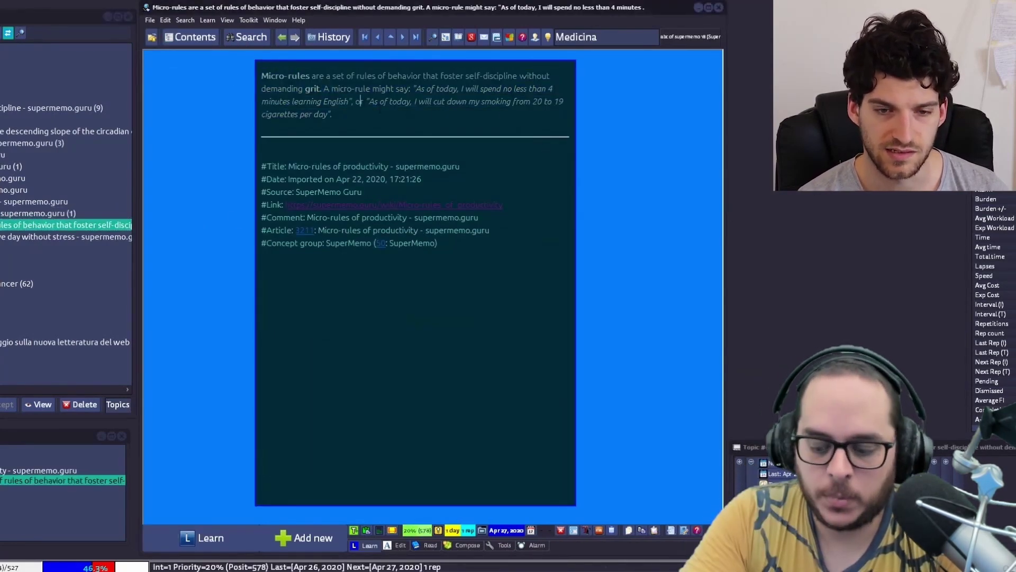
key(Left)
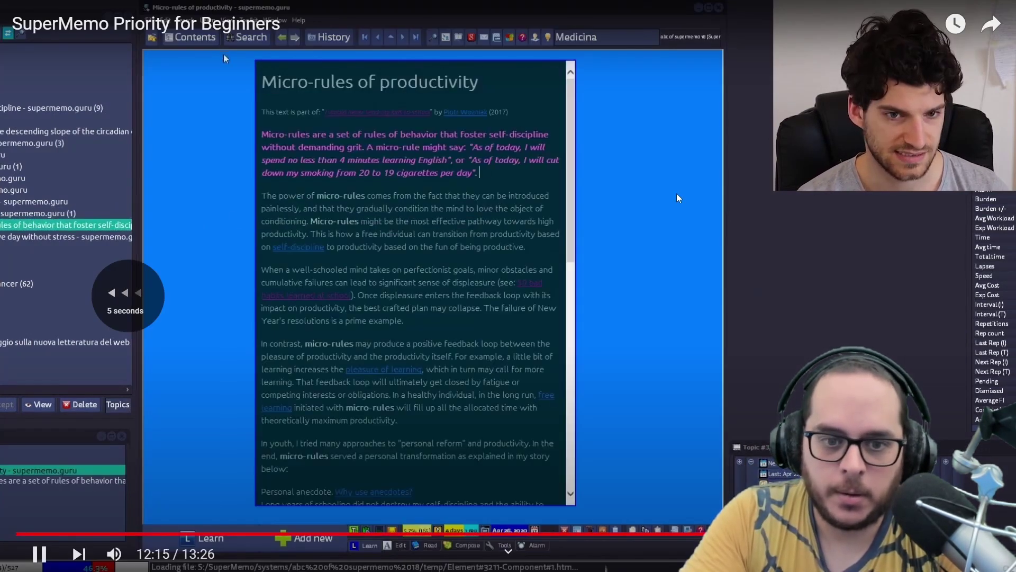
key(Left)
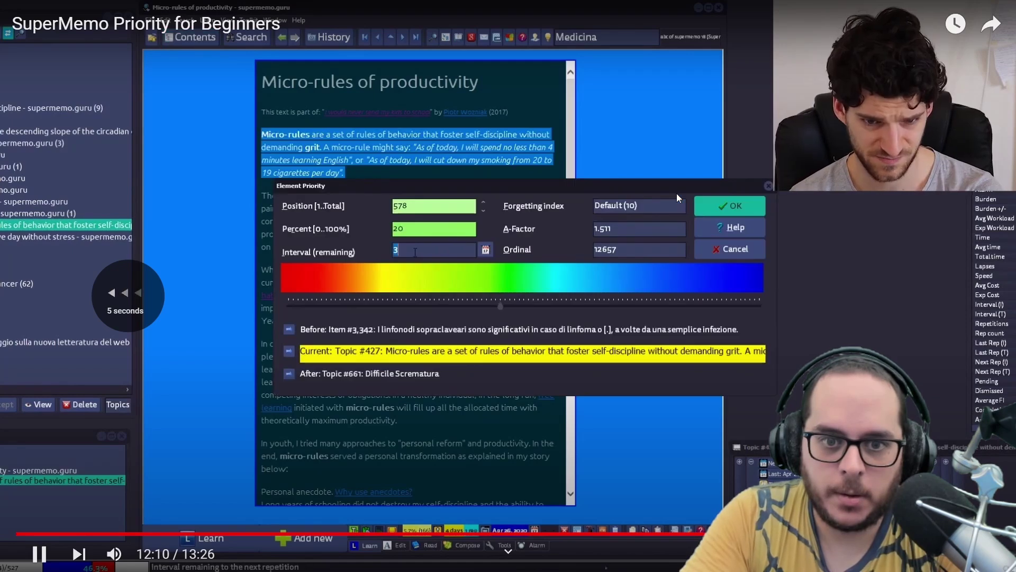
key(space)
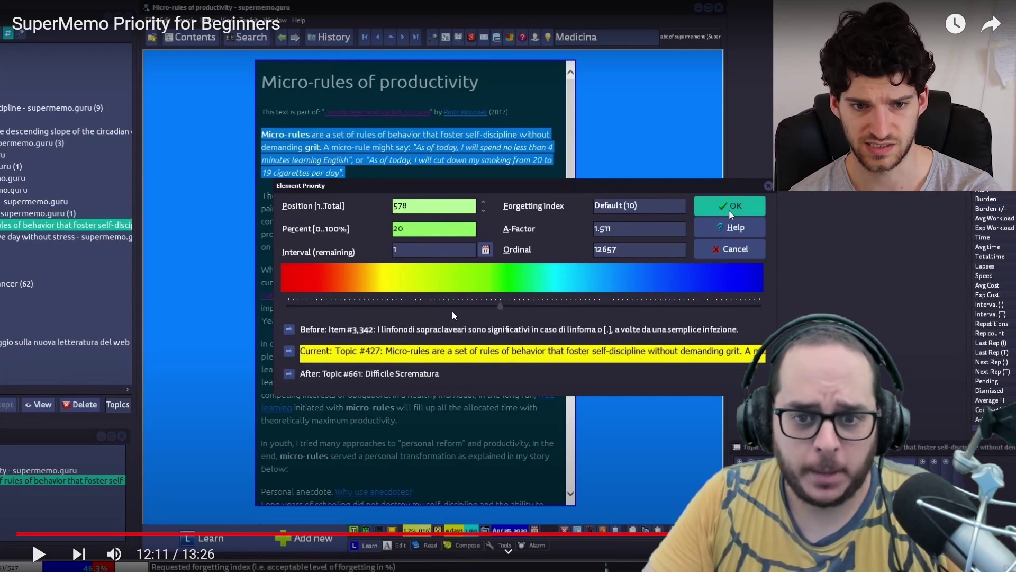
Leave the full-screen video, switch to SuperMemo, and open the first recent collection, learning
key(Escape)
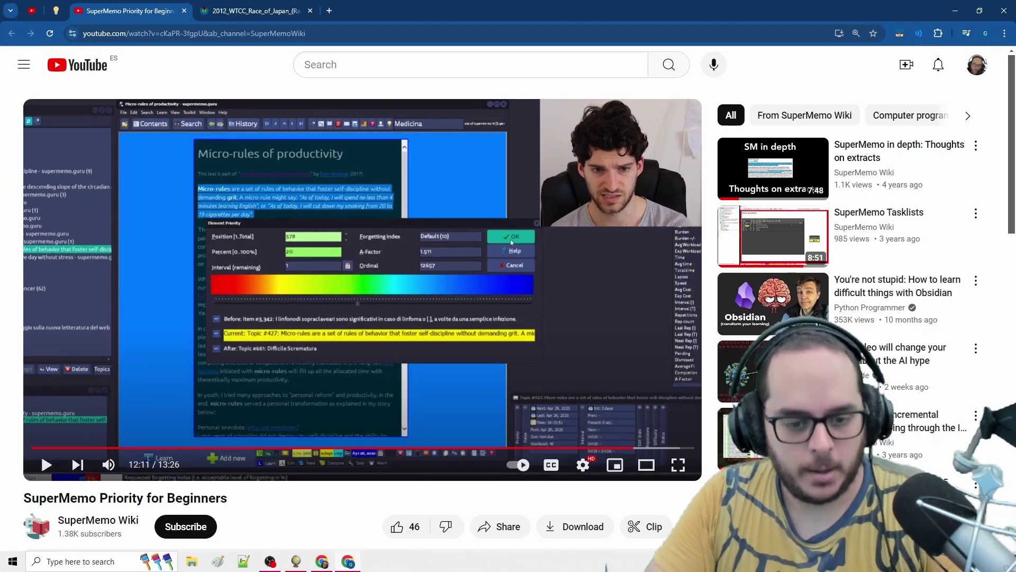
key(alt+Tab)
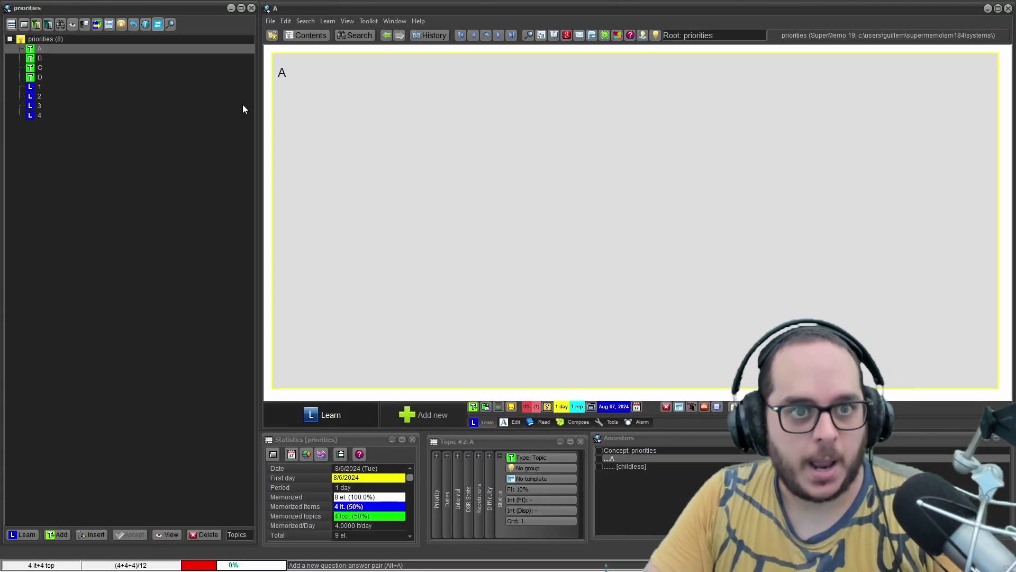
click(270, 21)
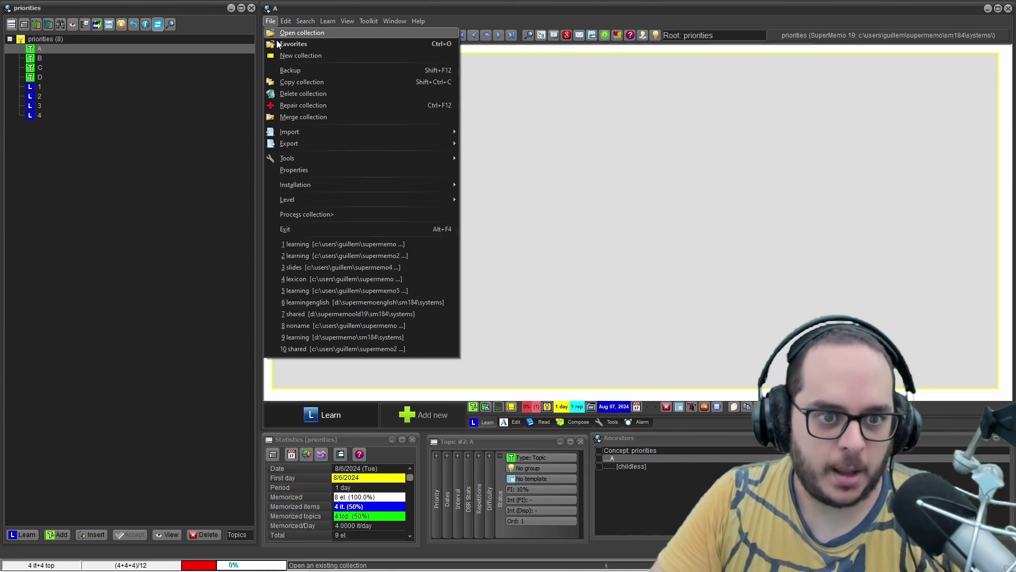
click(355, 242)
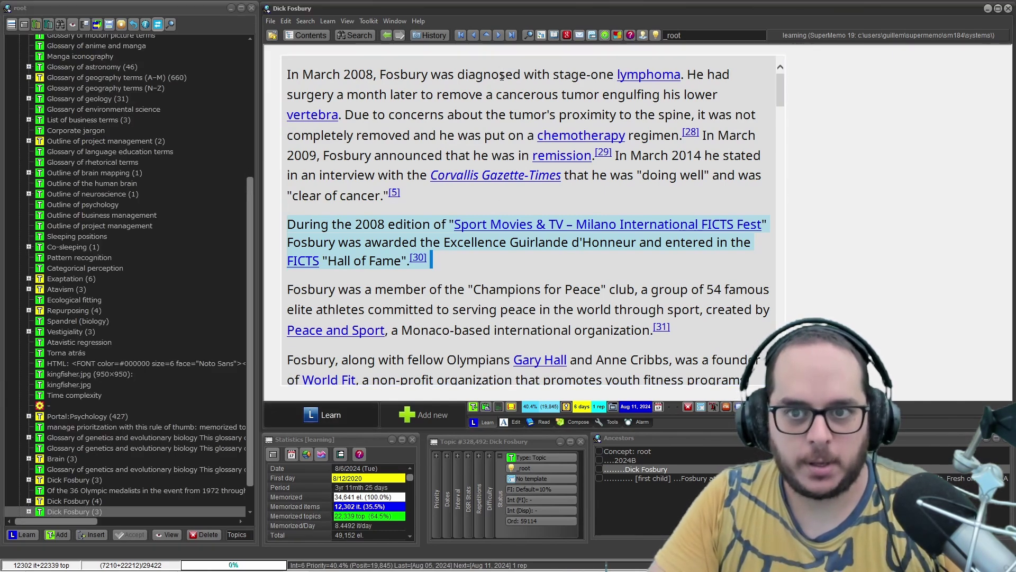
Start learning in the learning collection and complete the first three item repetitions with the default grade, up to the Outline of business management topic
key(ctrl+l)
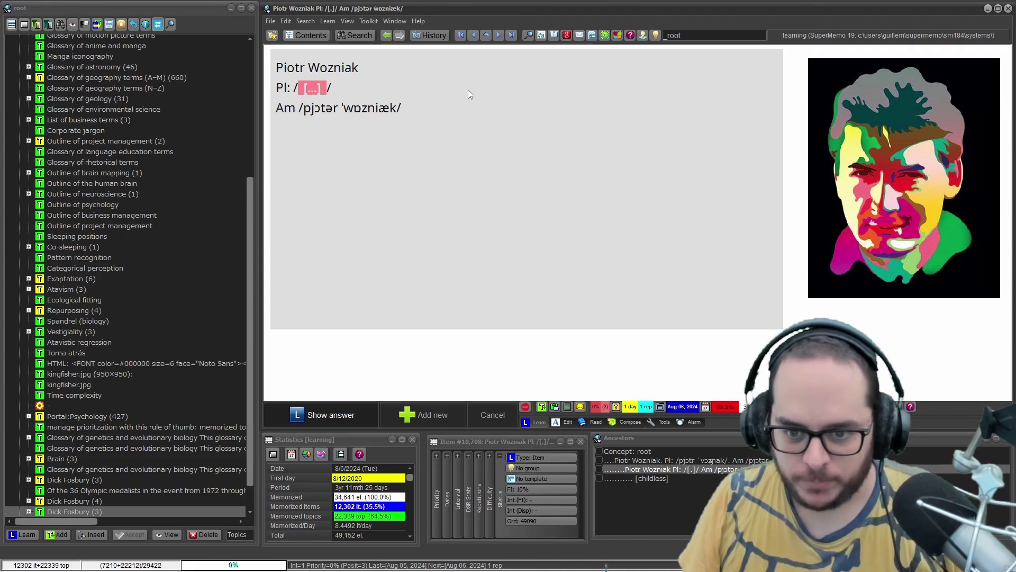
key(Return)
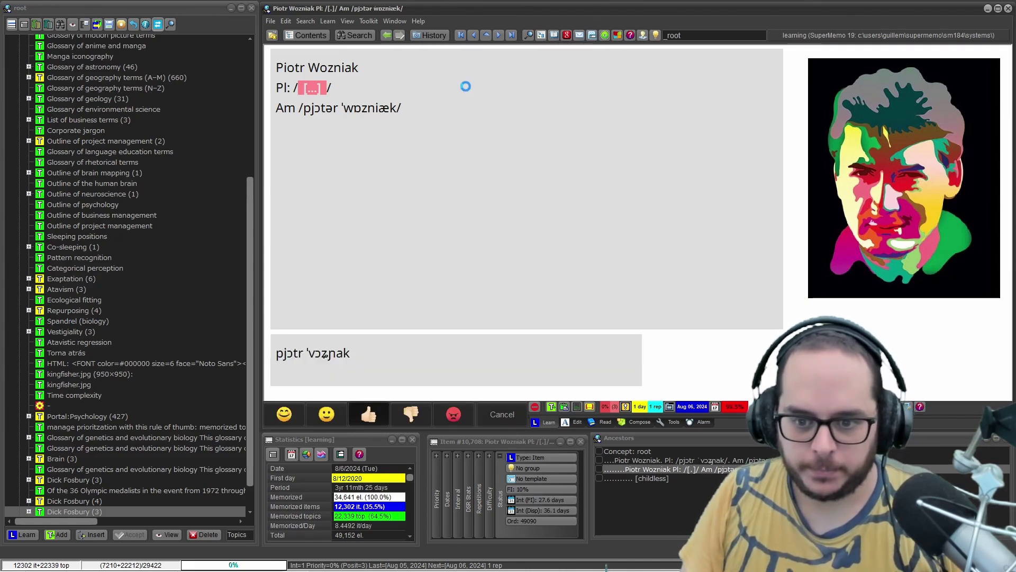
key(Return)
key(Return)
key(Return)
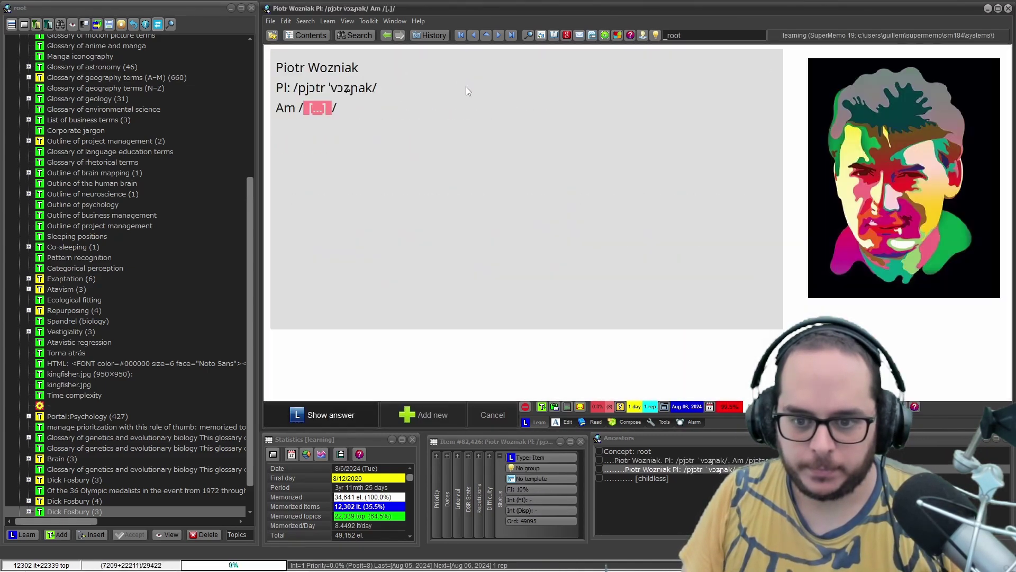
key(Return)
key(Return)
key(Return)
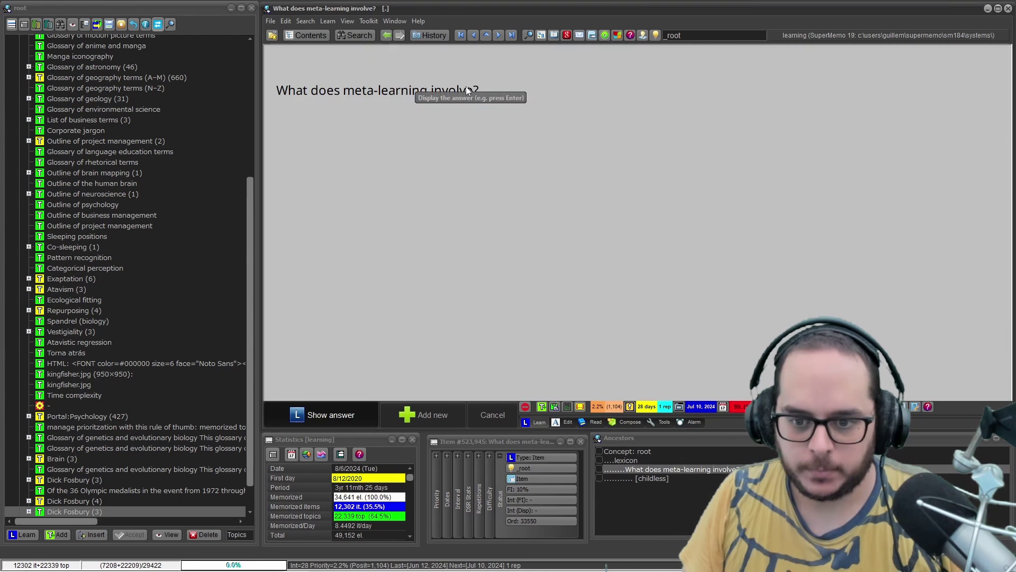
key(Return)
key(Return)
key(Return)
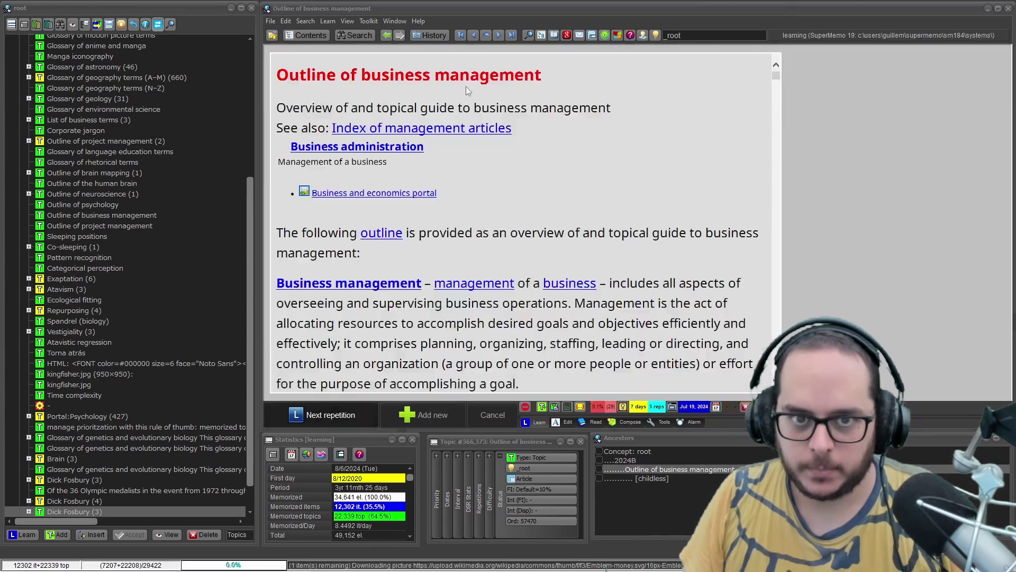
Move past the Outline of business management topic, and start learning only the Health concept branch of the contents tree
key(Return)
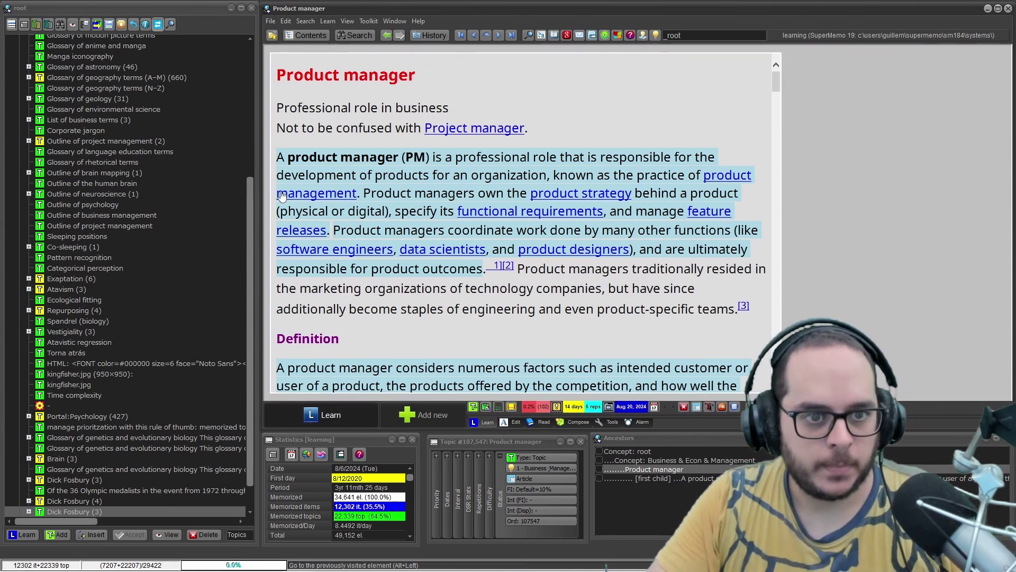
drag(249, 195, 250, 40)
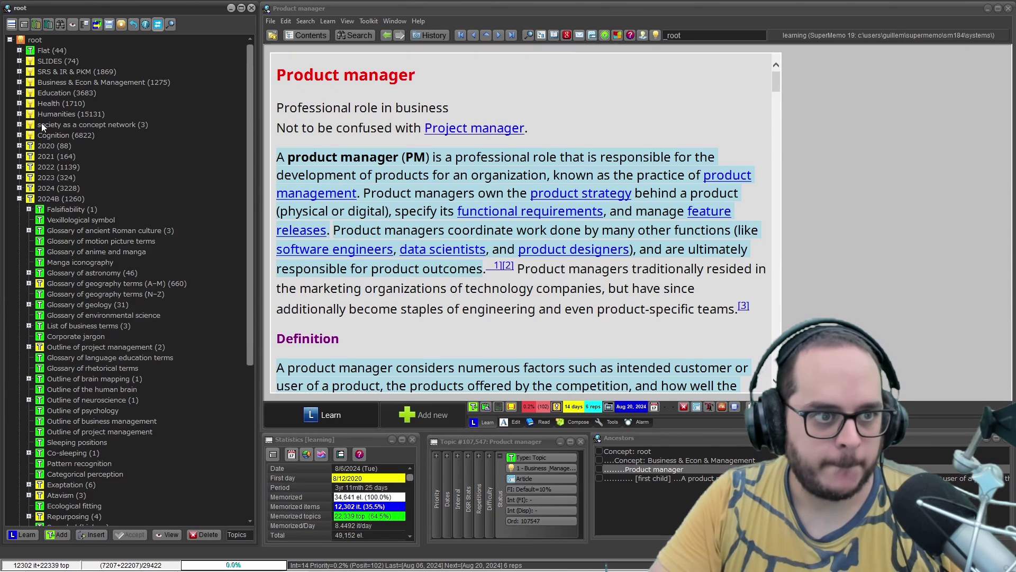
click(41, 104)
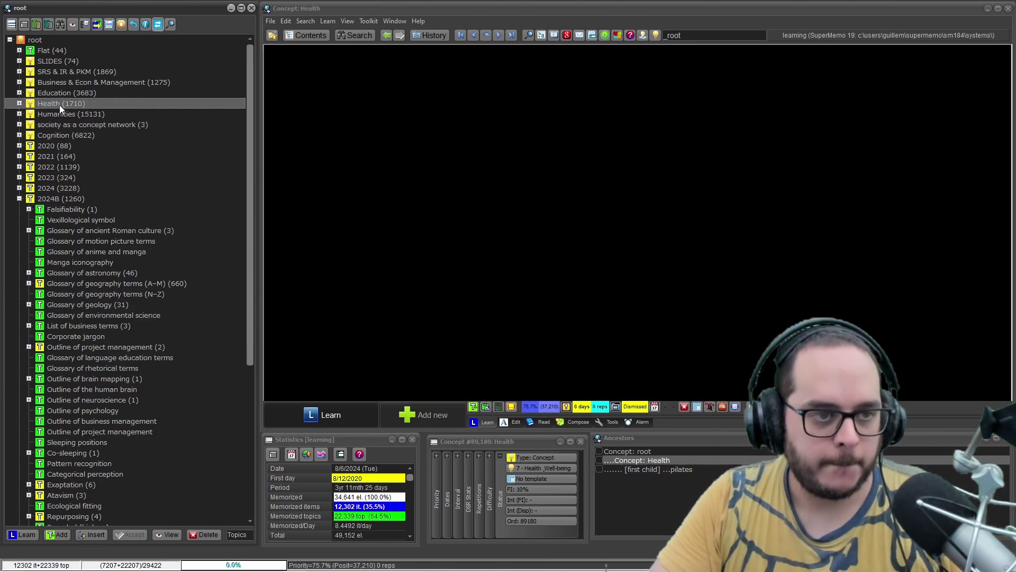
right_click(60, 105)
mouse_move(103, 114)
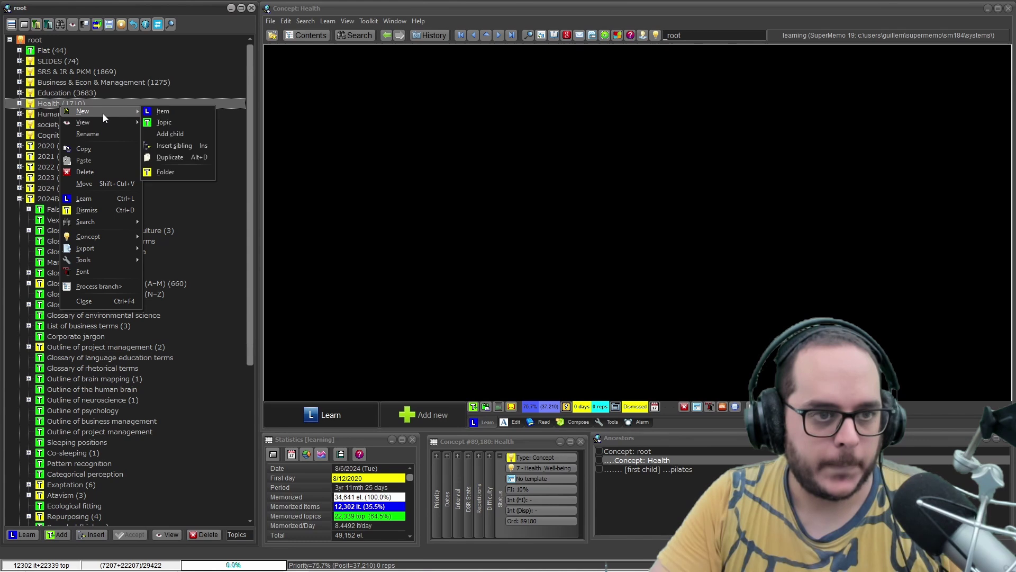
click(112, 288)
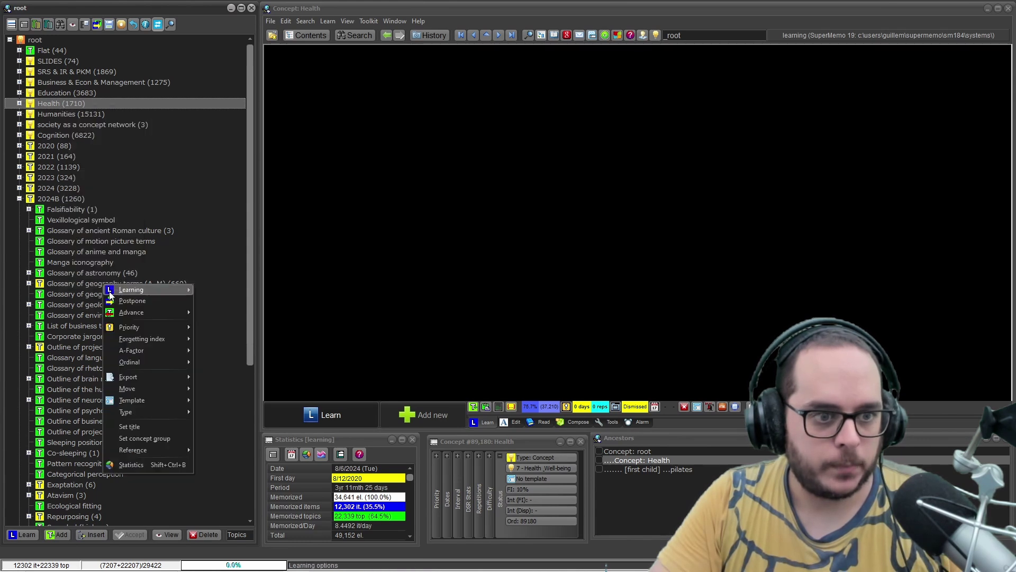
mouse_move(111, 293)
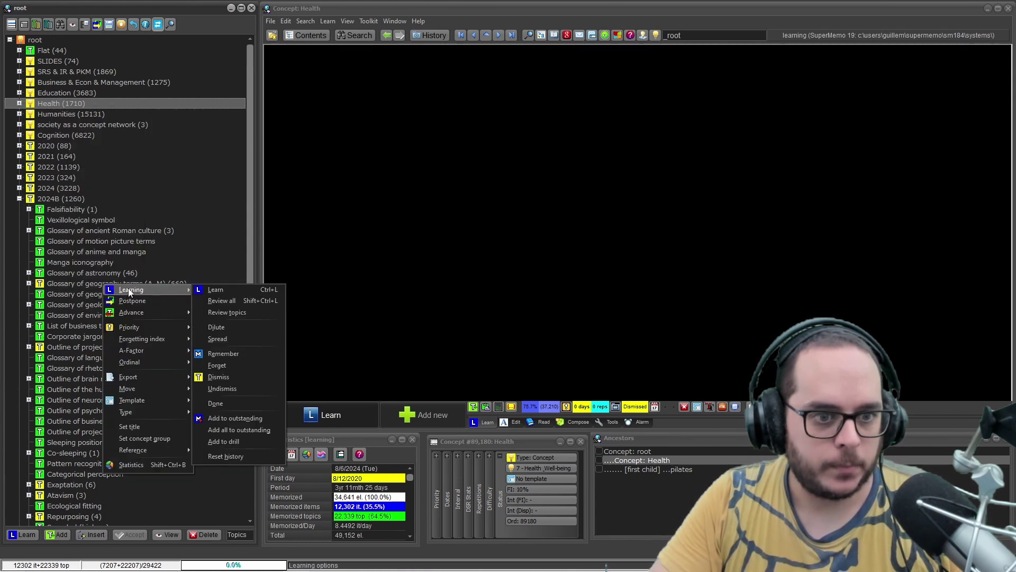
click(241, 289)
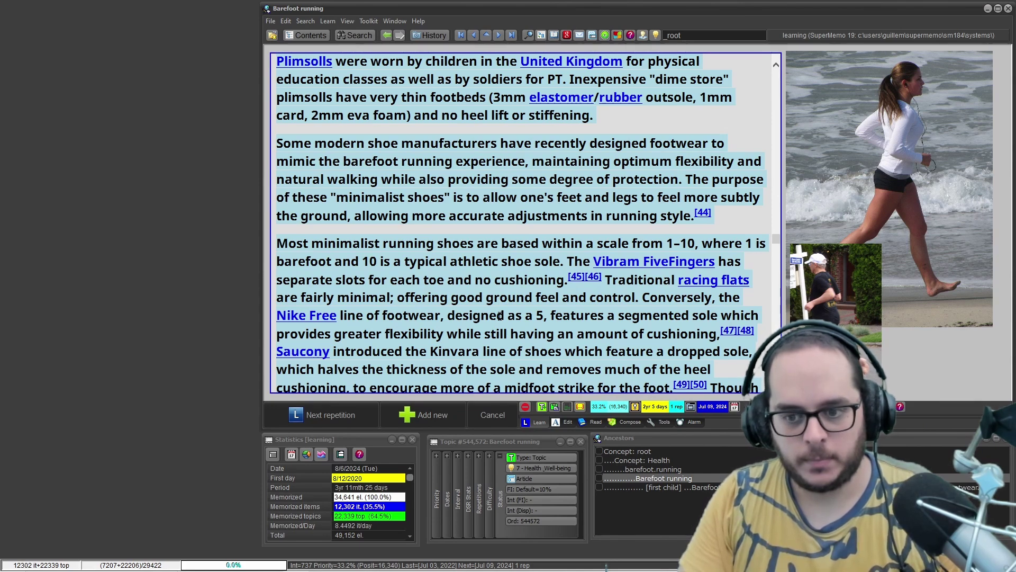
Extract the paragraph beginning "Some modern shoe manufacturers" from the Barefoot running article as a new topic
click(565, 165)
drag(694, 214, 275, 135)
key(alt+x)
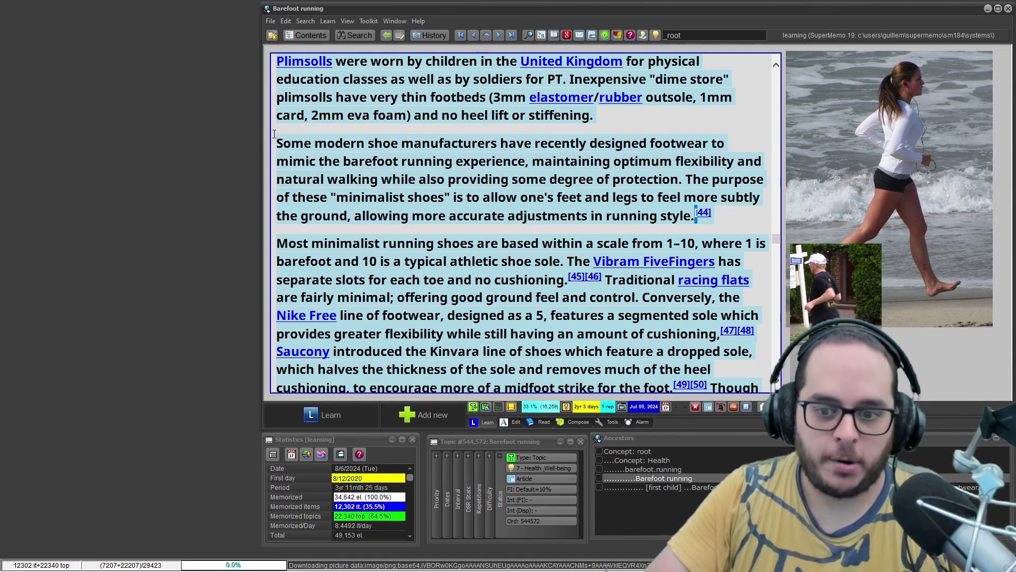
Compare the priority and interval of the new extract with those of its parent Barefoot running article
key(alt+Right)
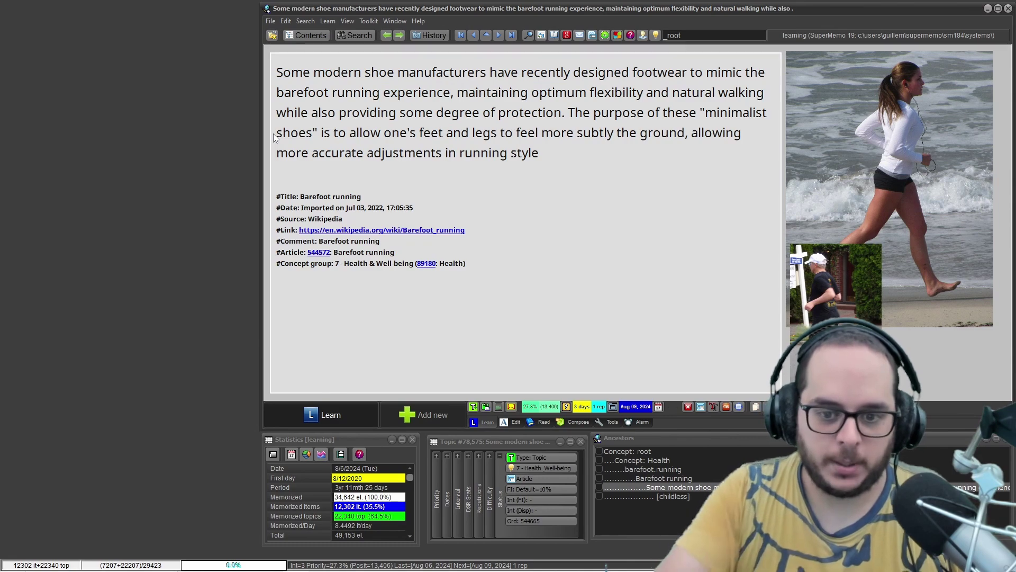
key(alt+Left)
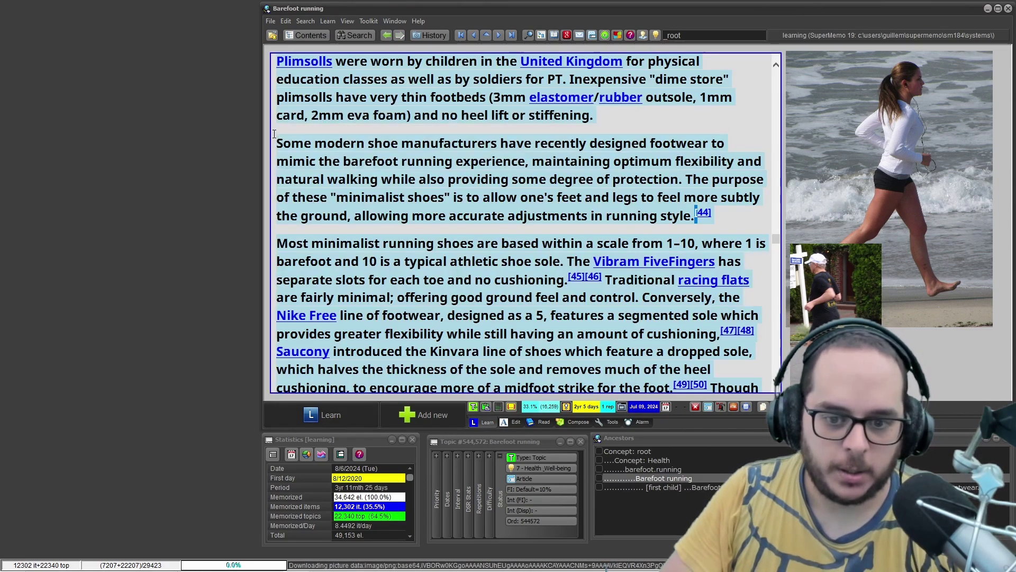
key(alt+Right)
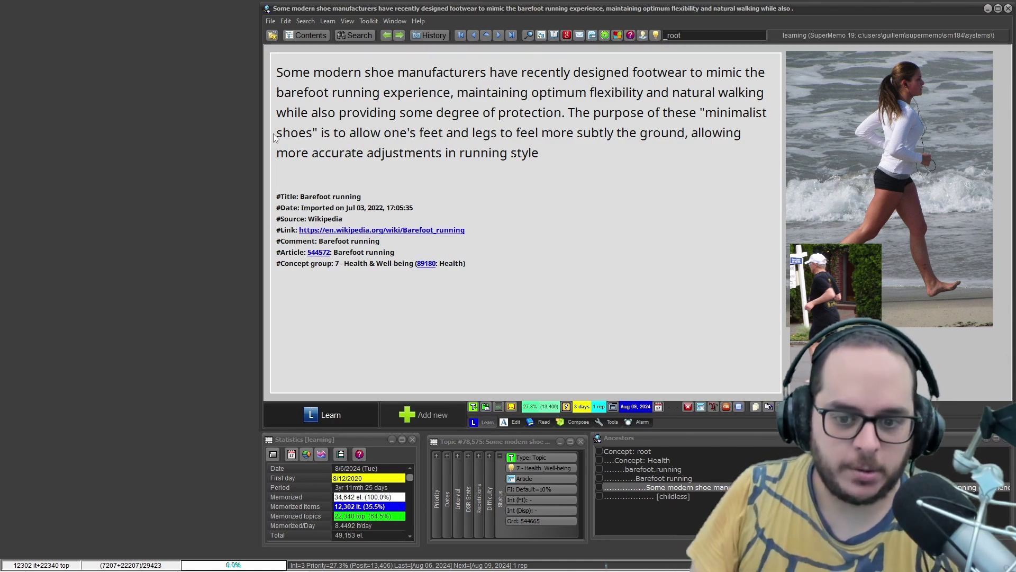
key(alt+Left)
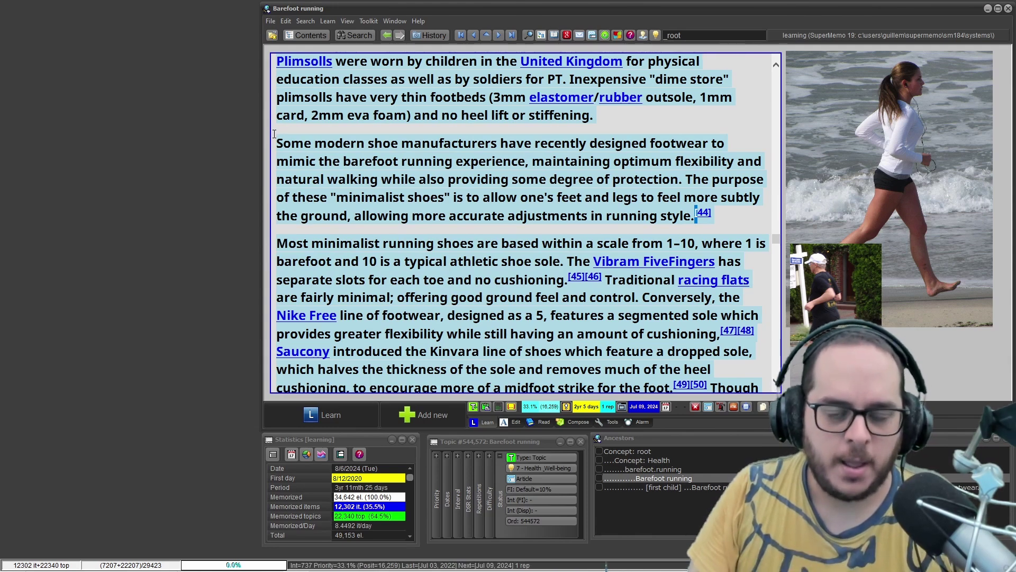
key(alt+Right)
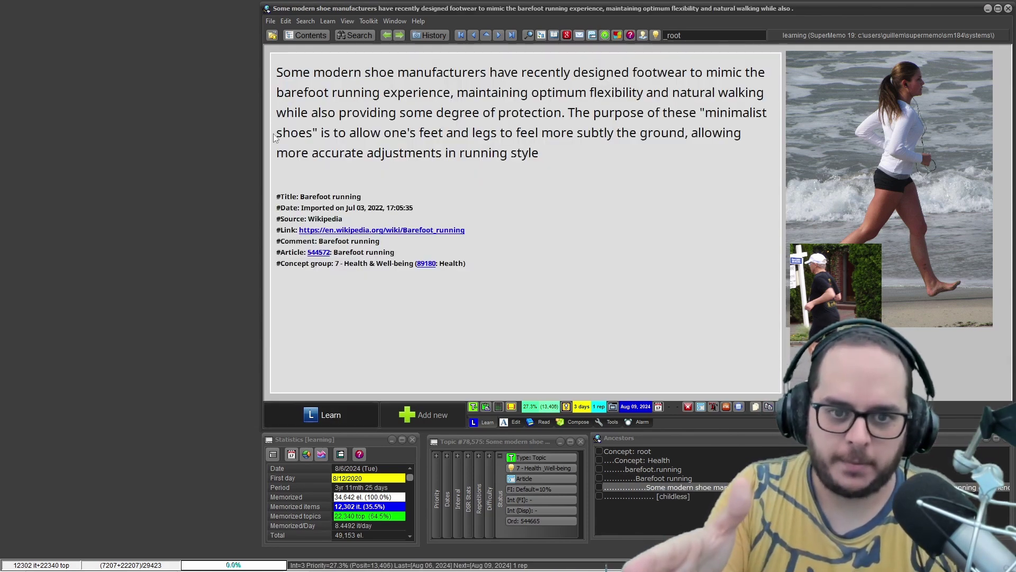
key(alt+Left)
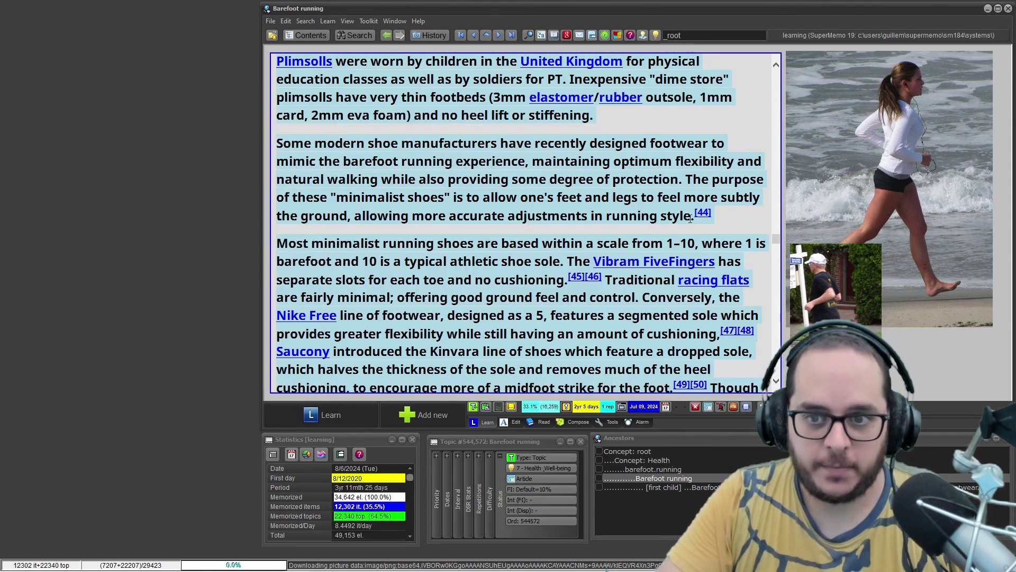
Extract the same "Some modern shoe manufacturers" paragraph again with a priority of 60 percent, and view the resulting extract
drag(694, 216, 283, 134)
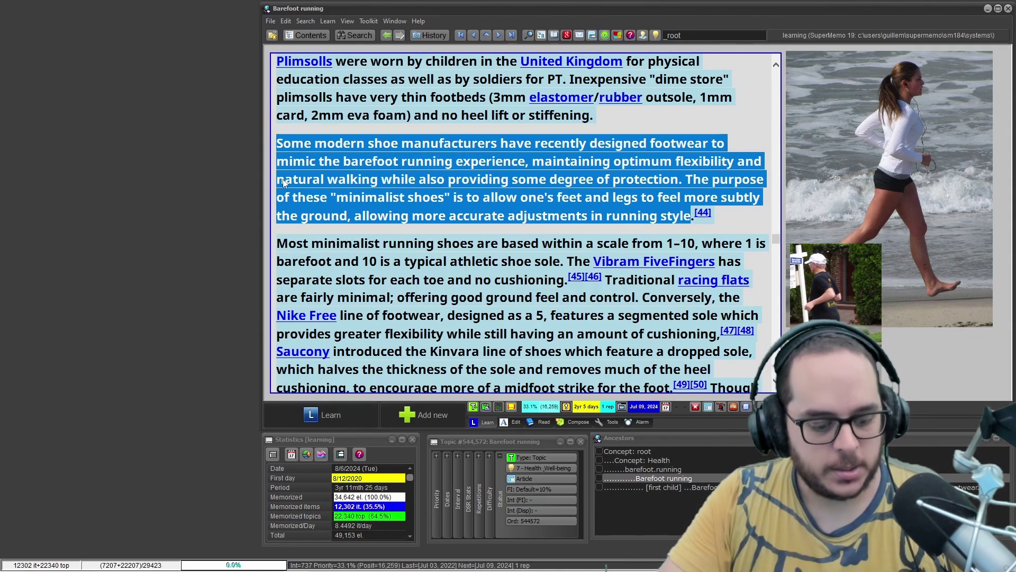
key(alt+x)
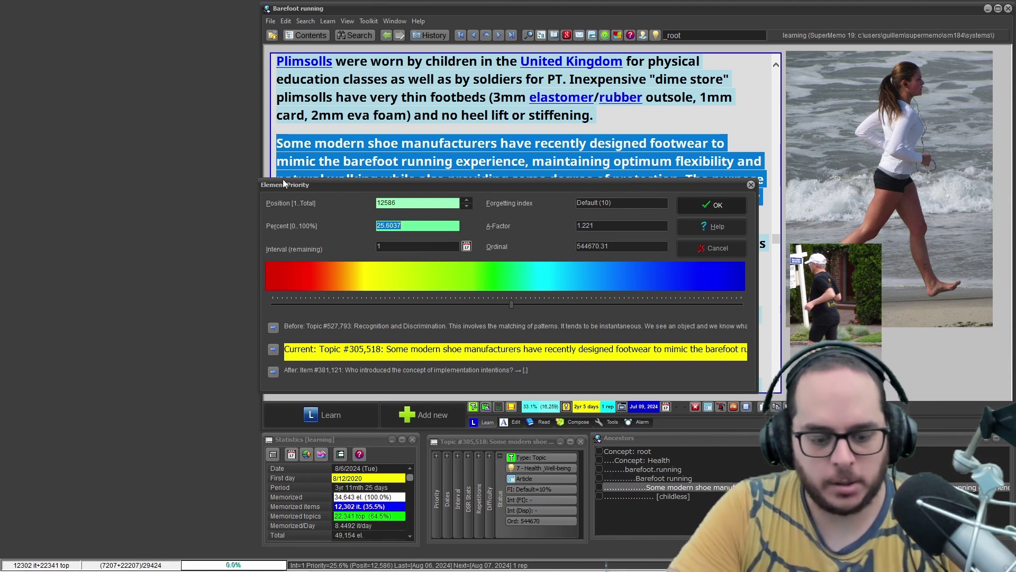
text(60)
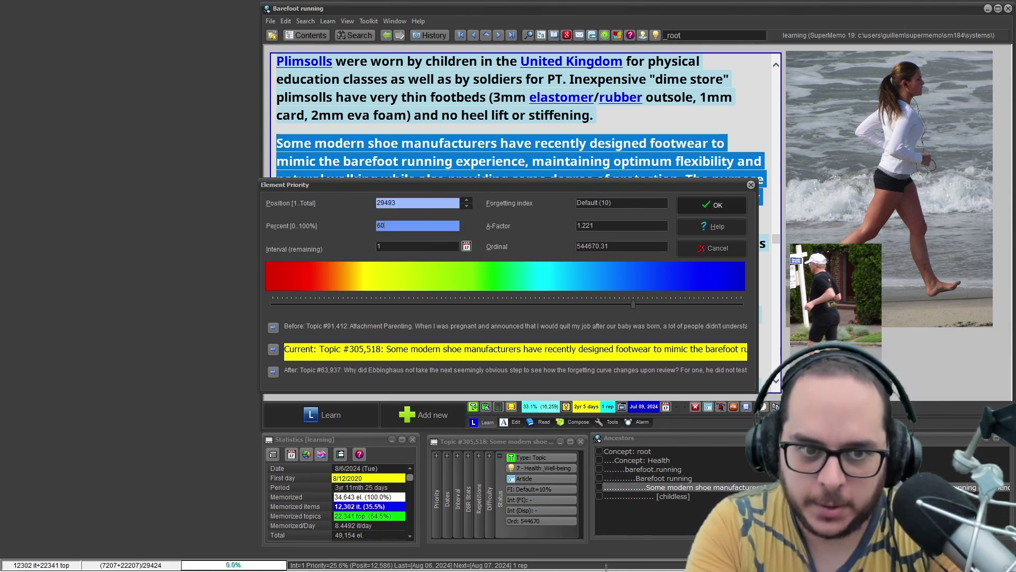
key(Return)
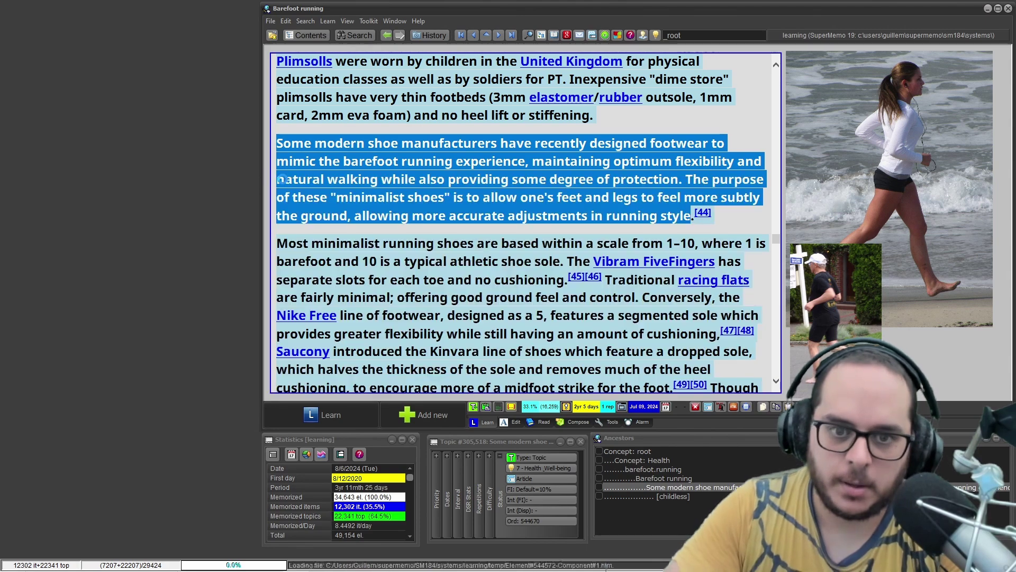
key(Return)
key(alt+Left)
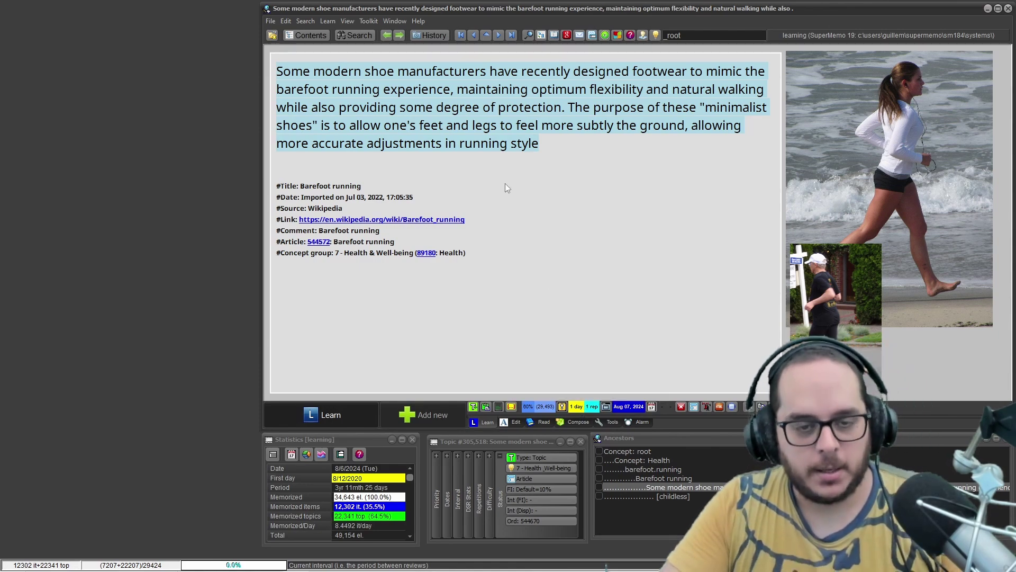
Resume learning at the Barefoot running article and reschedule its next repetition with an interval of 1000 days
click(324, 426)
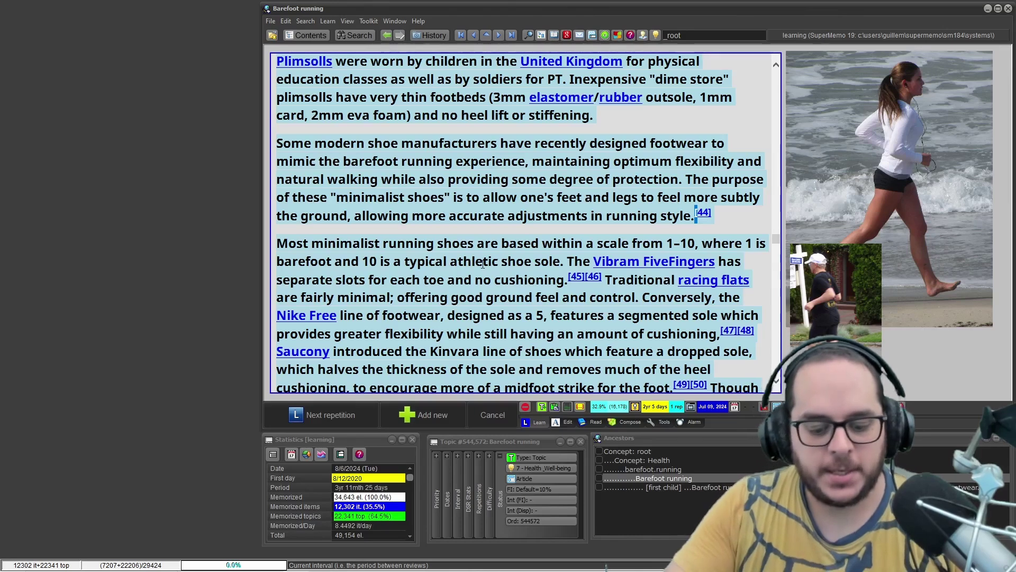
key(ctrl+j)
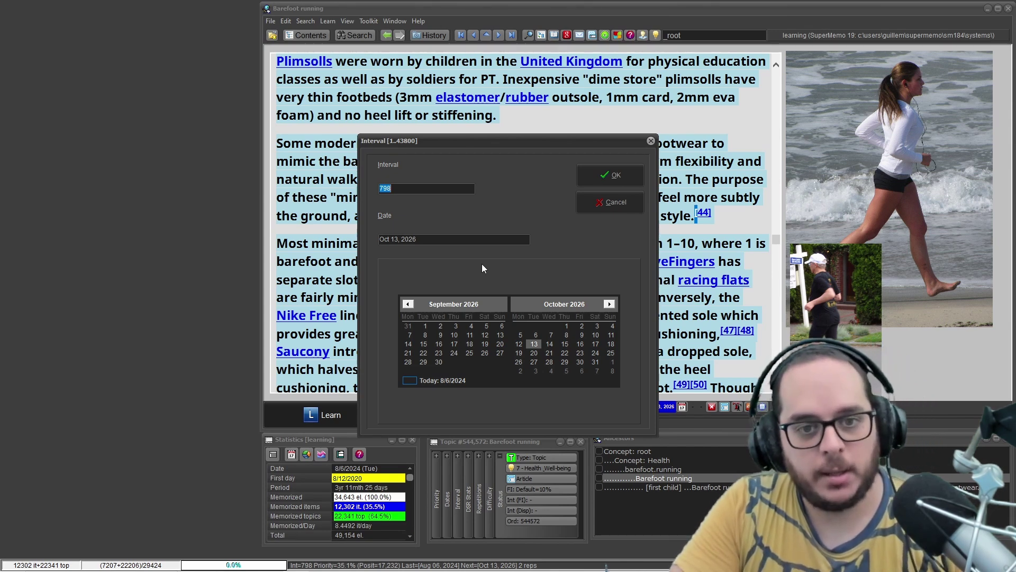
text(1000)
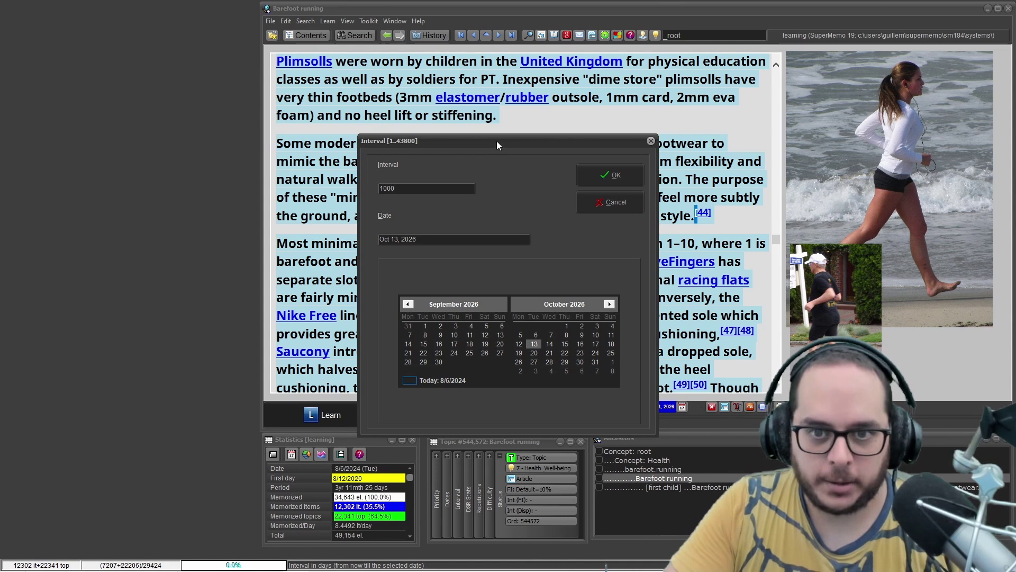
drag(496, 141, 364, 74)
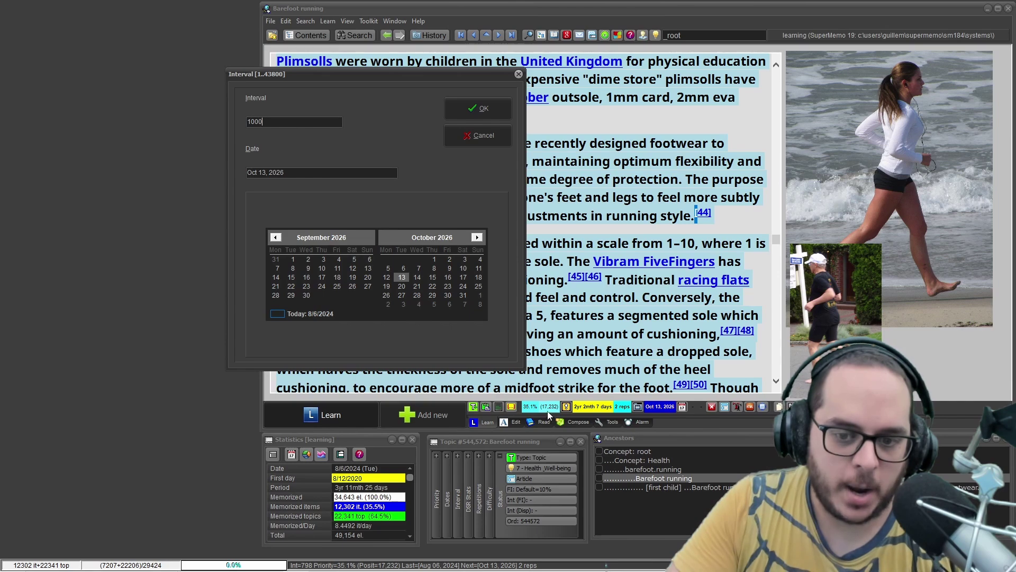
click(474, 110)
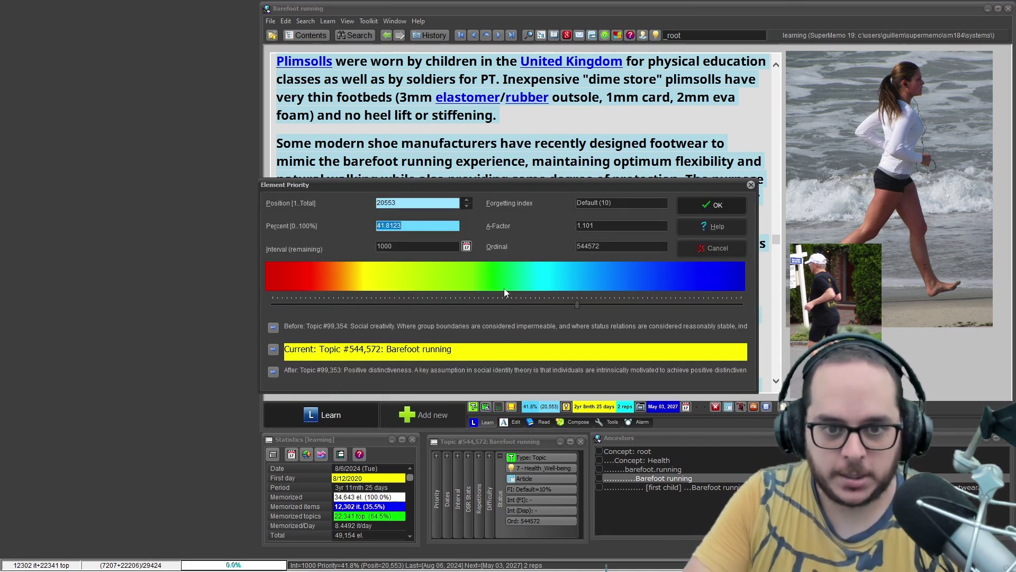
Set the Barefoot running topic's remaining interval to 1200 in its Element Priority settings
click(403, 247)
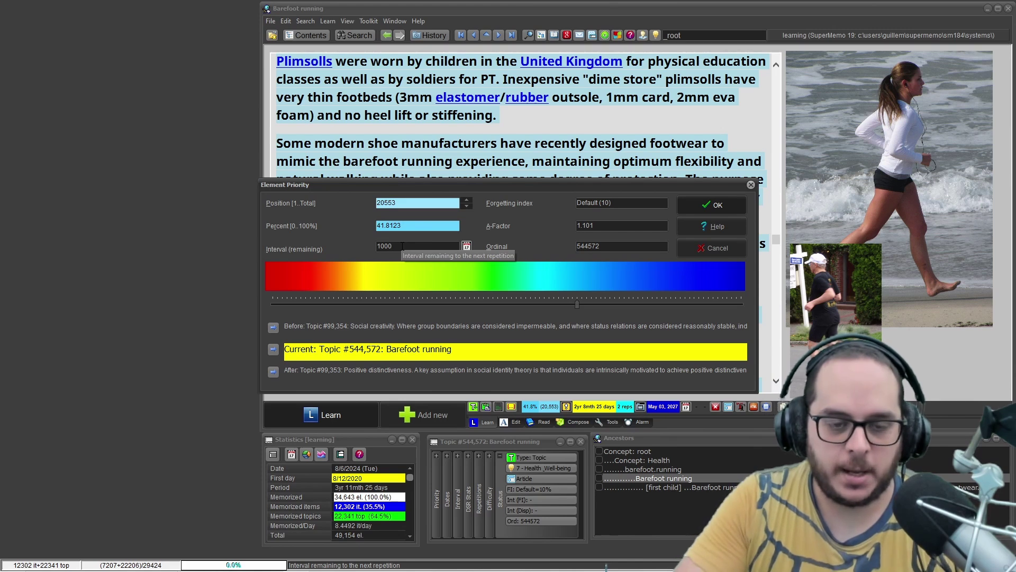
key(BackSpace)
key(BackSpace)
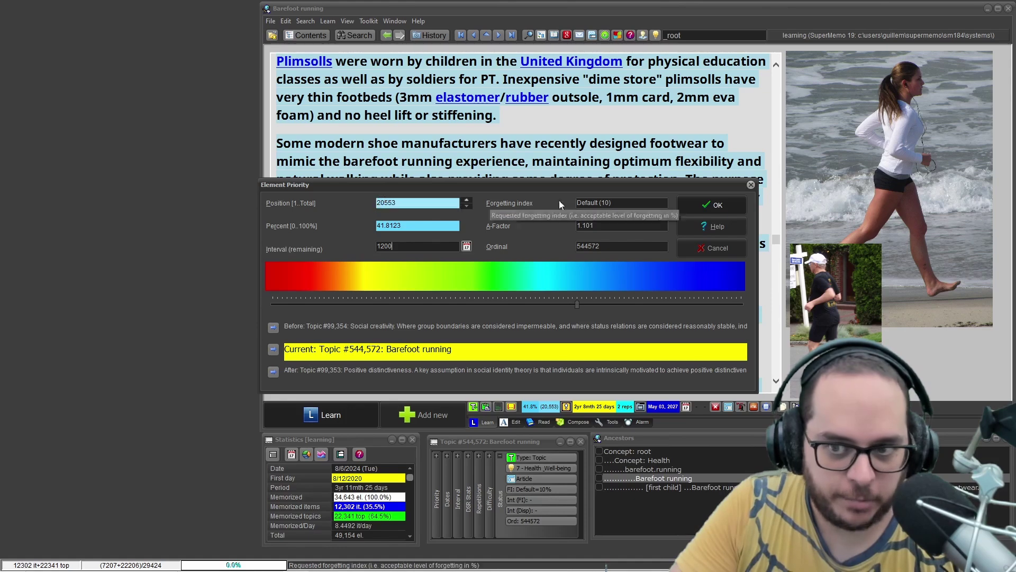
click(696, 206)
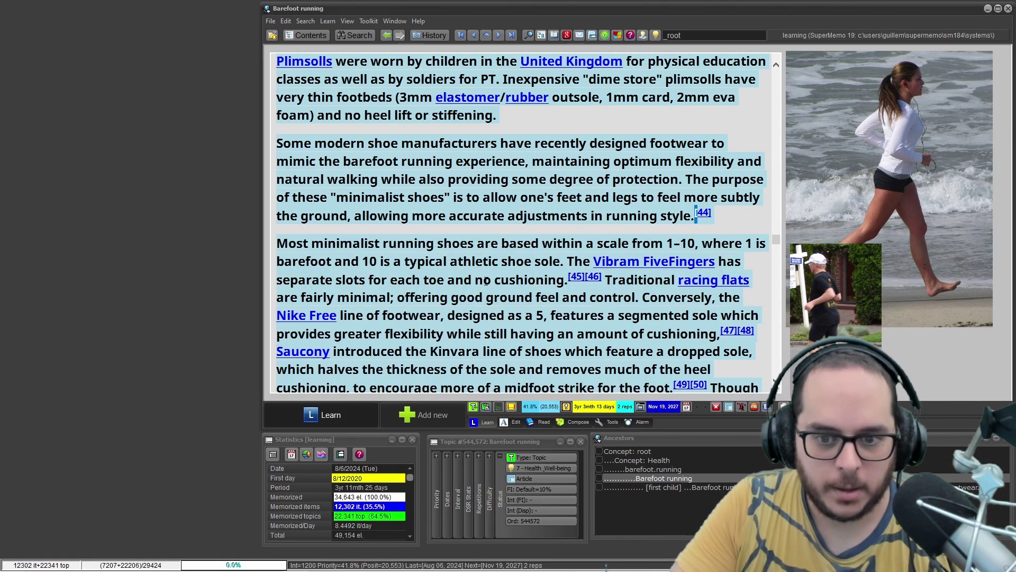
Set the Barefoot running topic's remaining interval to 2200 in its Element Priority settings
key(alt+p)
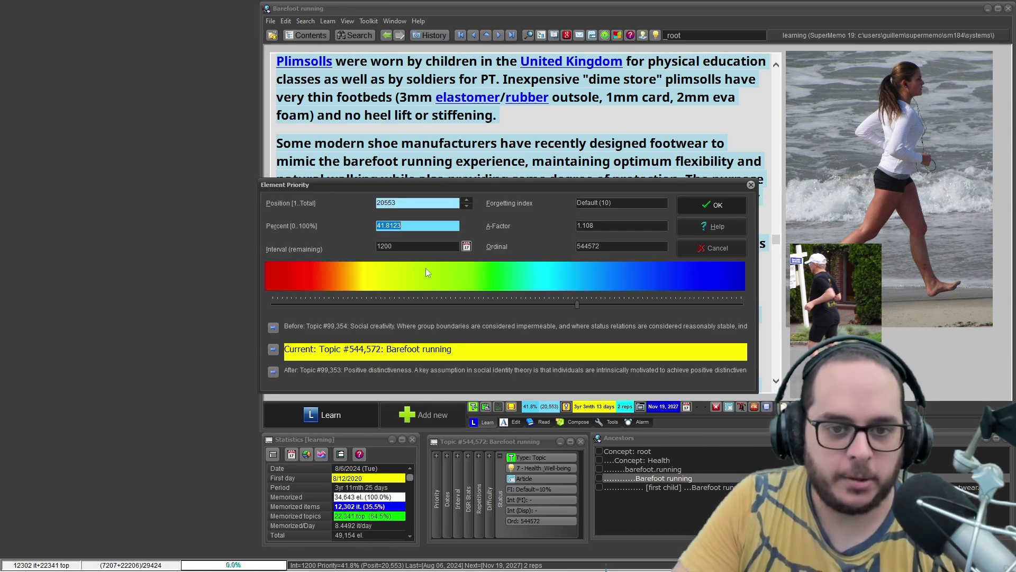
click(414, 248)
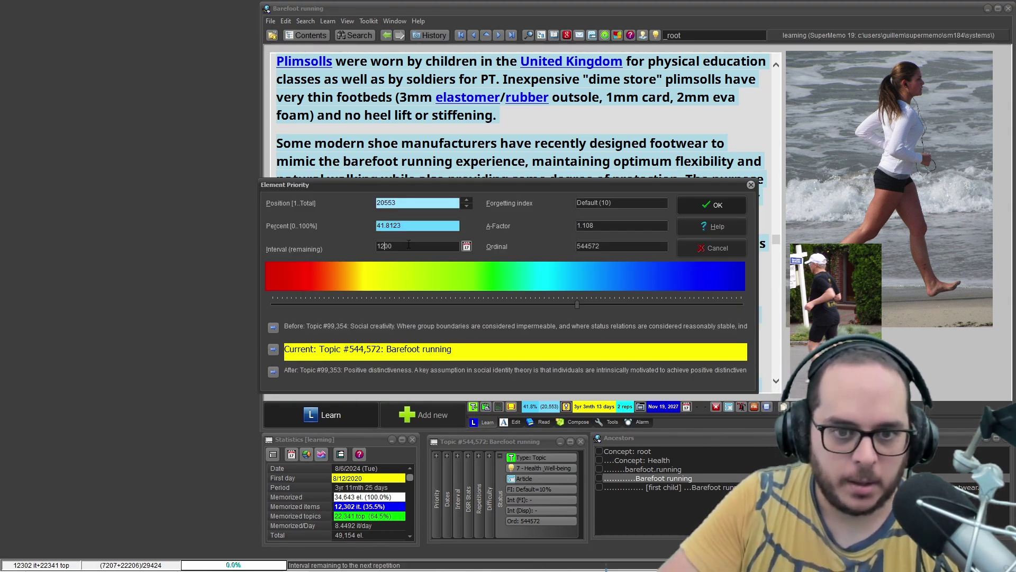
key(Delete)
text(2)
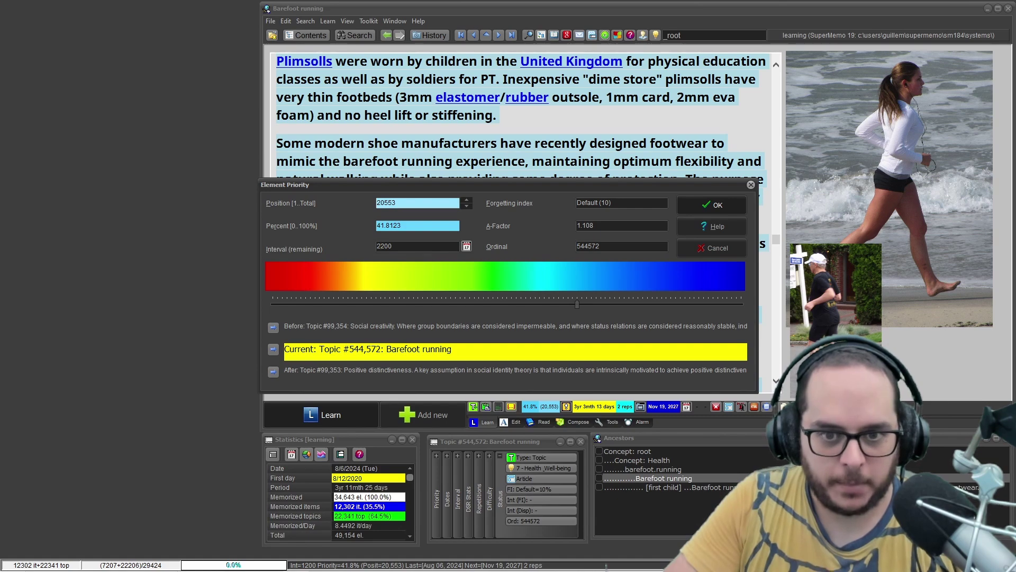
click(696, 209)
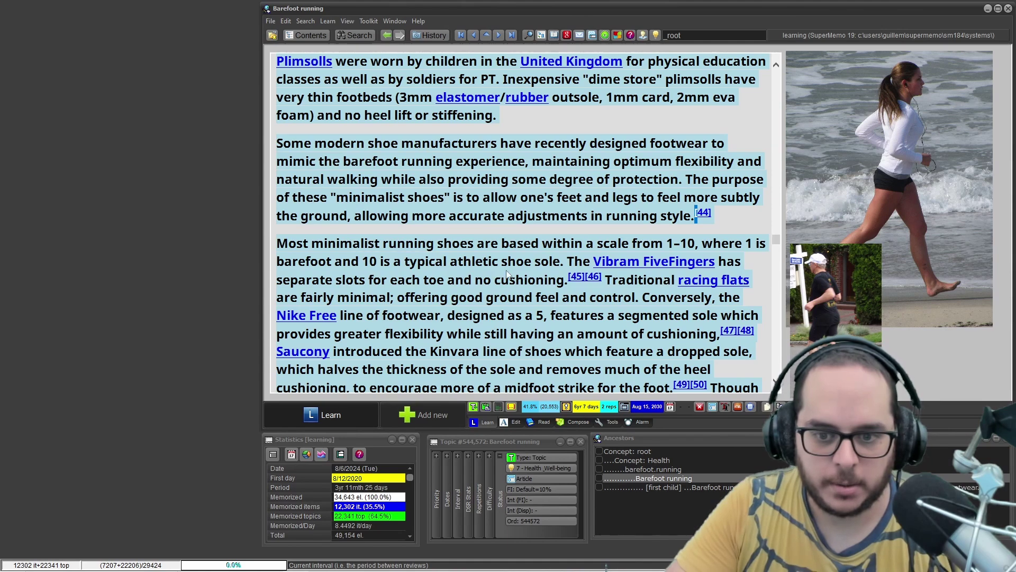
Check the Barefoot running topic's priority percentage and remaining interval in its Element Priority settings, and leave them without changes
key(alt+p)
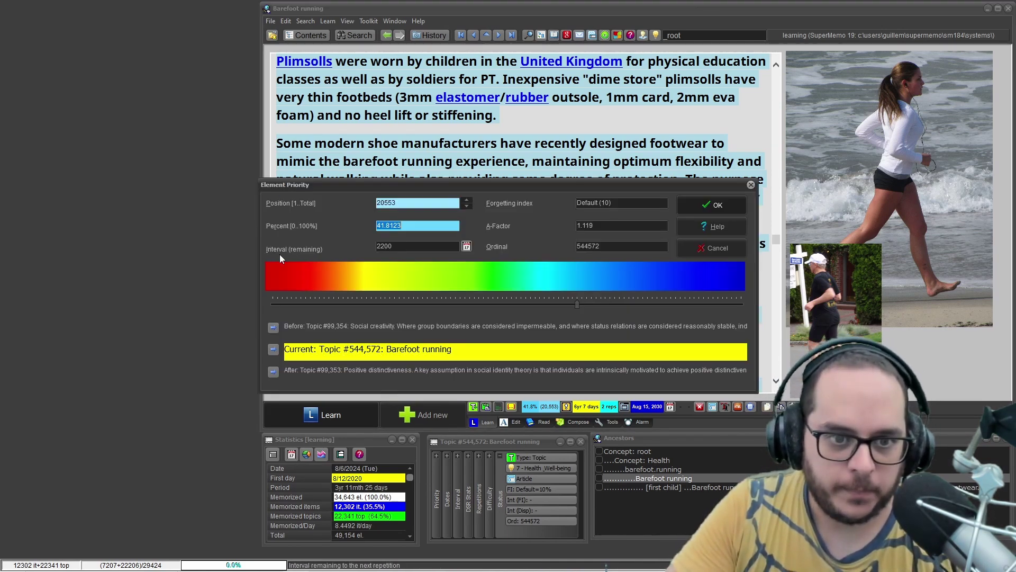
key(Tab)
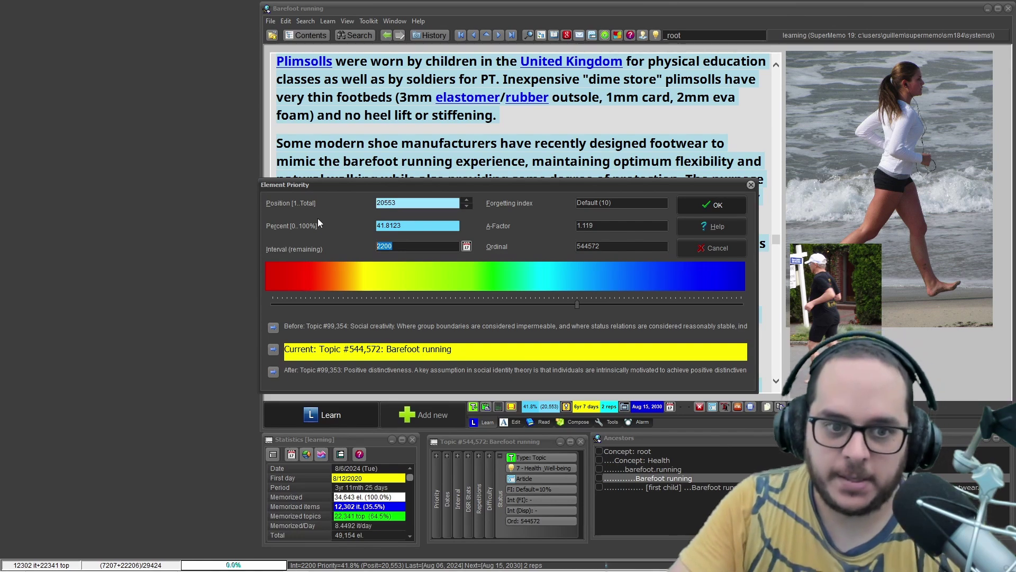
key(Escape)
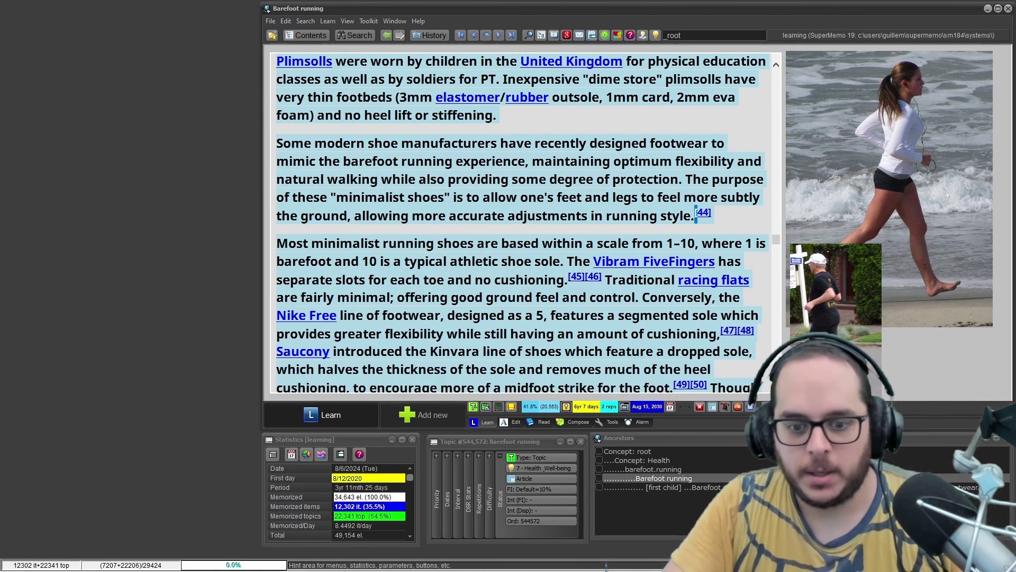
Switch to the YouTube video "SuperMemo Priority for Beginners" in the browser, show it full screen and resume playback
click(348, 562)
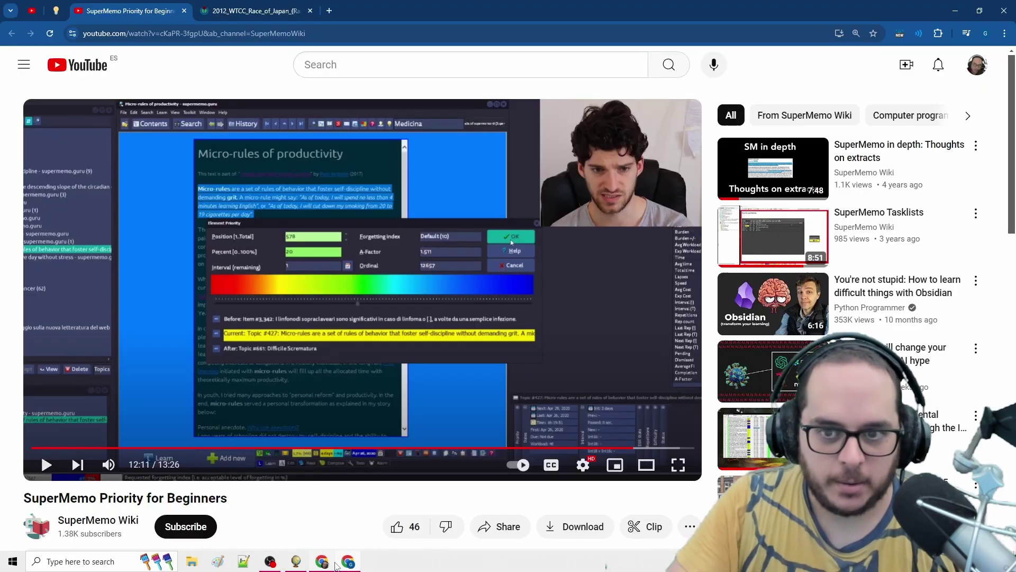
click(676, 463)
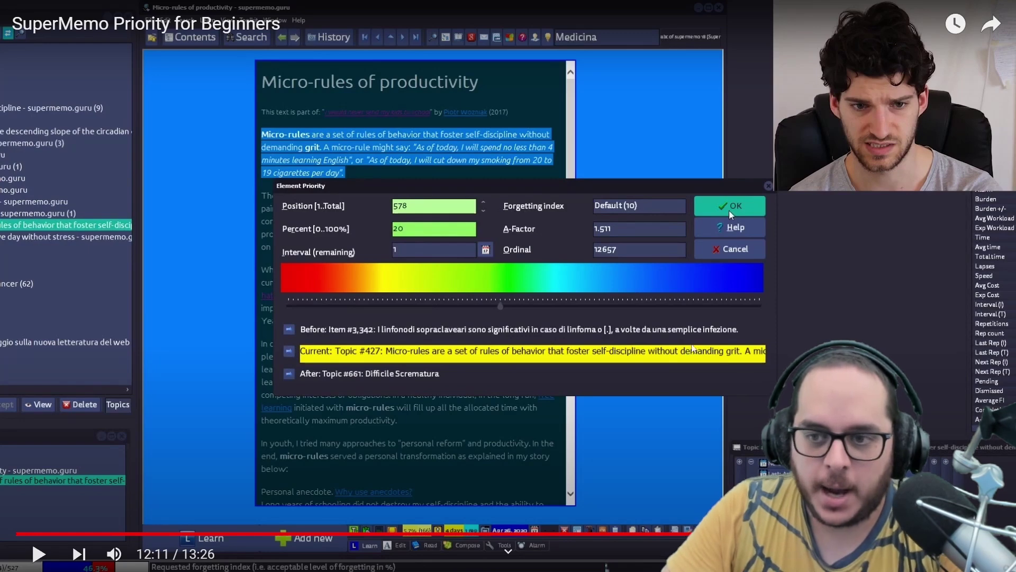
key(space)
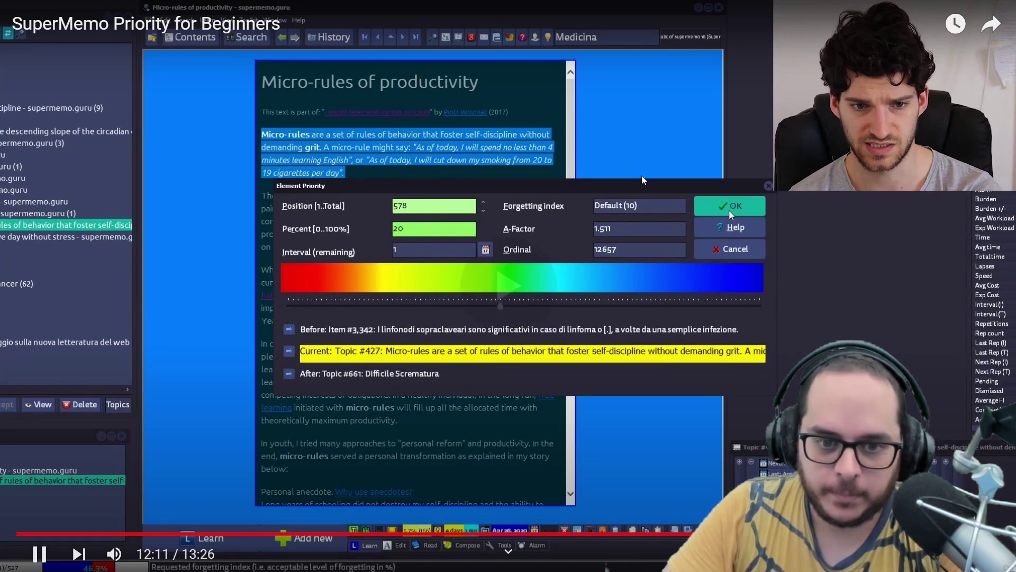